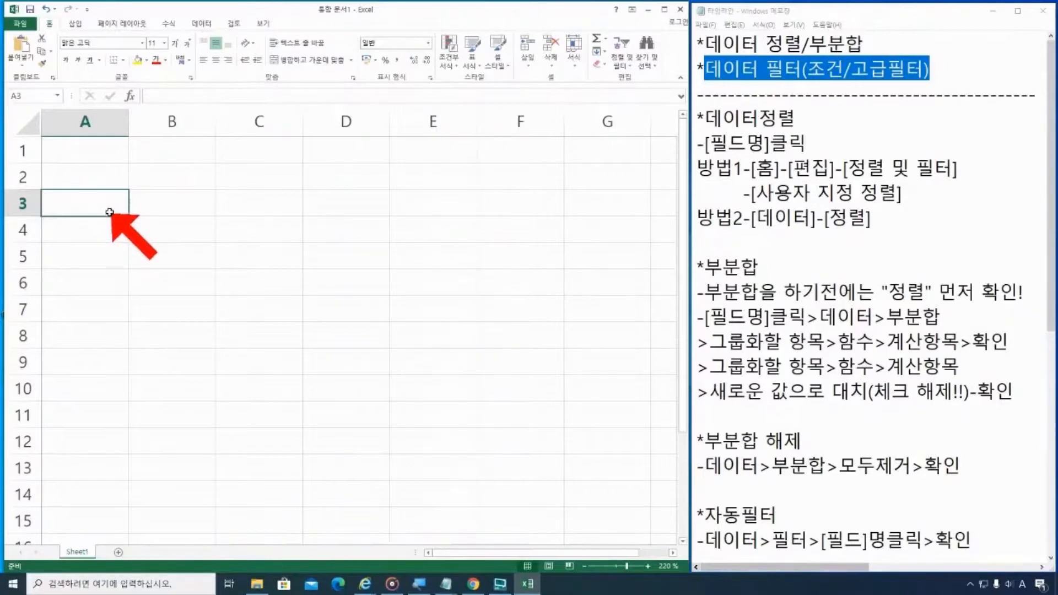
Enter the column header 구분 in cell A3, using Korean input
{"action": "type", "text": "f"}
{"action": "key", "text": "BackSpace"}
{"action": "key", "text": "Hangul"}
{"action": "type", "text": "구분"}
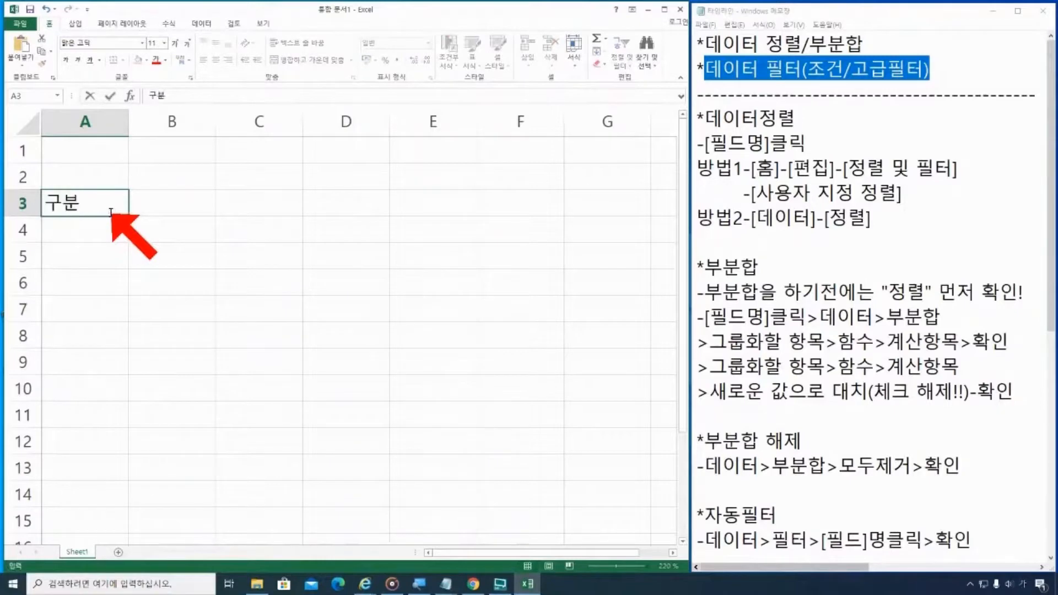
{"action": "key", "text": "Return"}
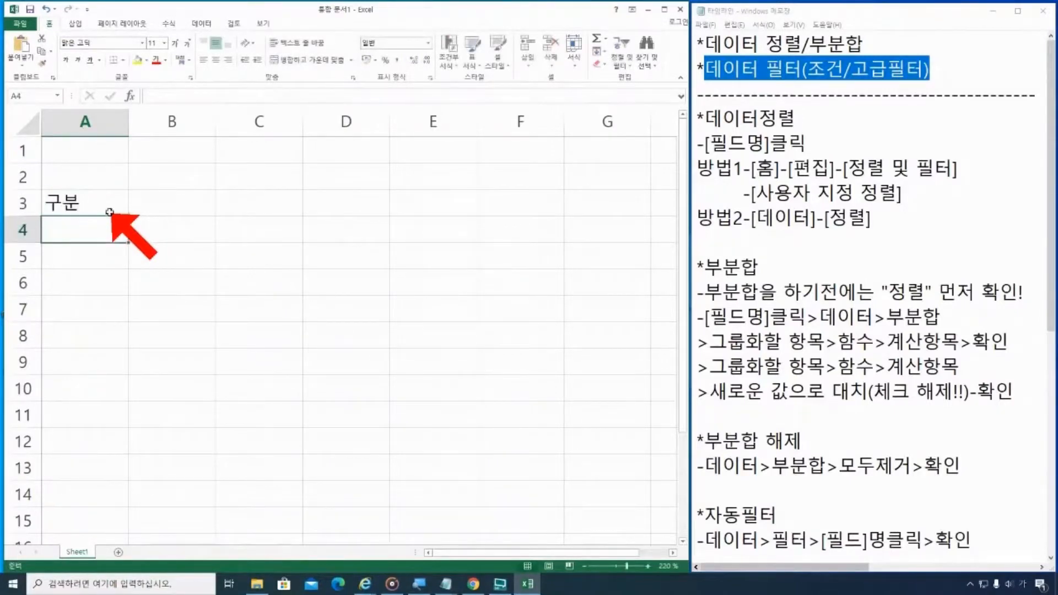
Fill cells A4 to A6 under the 구분 header with three sample full names
{"action": "type", "text": "홍길동"}
{"action": "key", "text": "Return"}
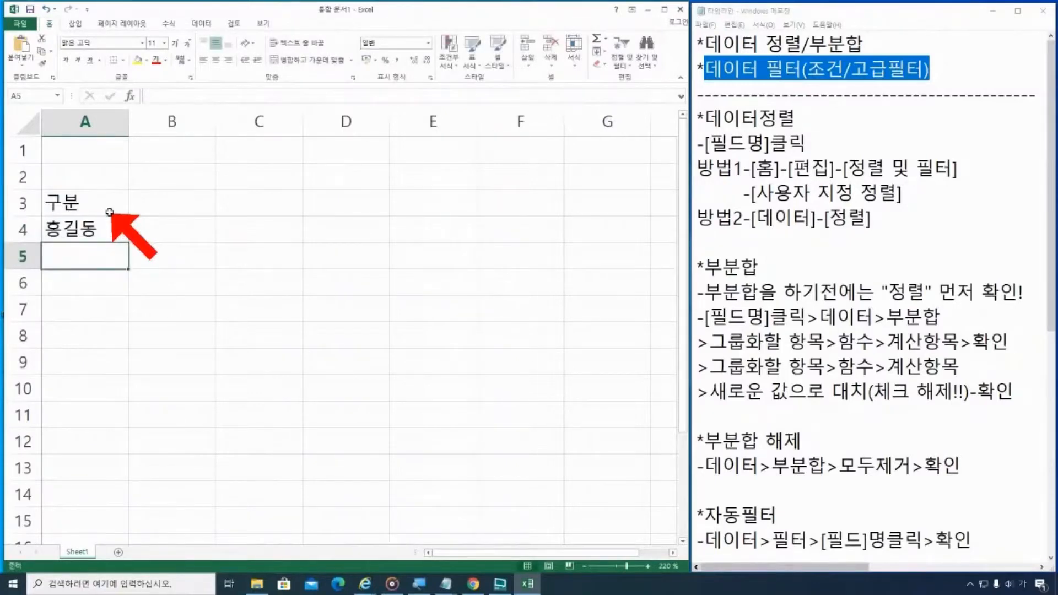
{"action": "type", "text": "홍길자"}
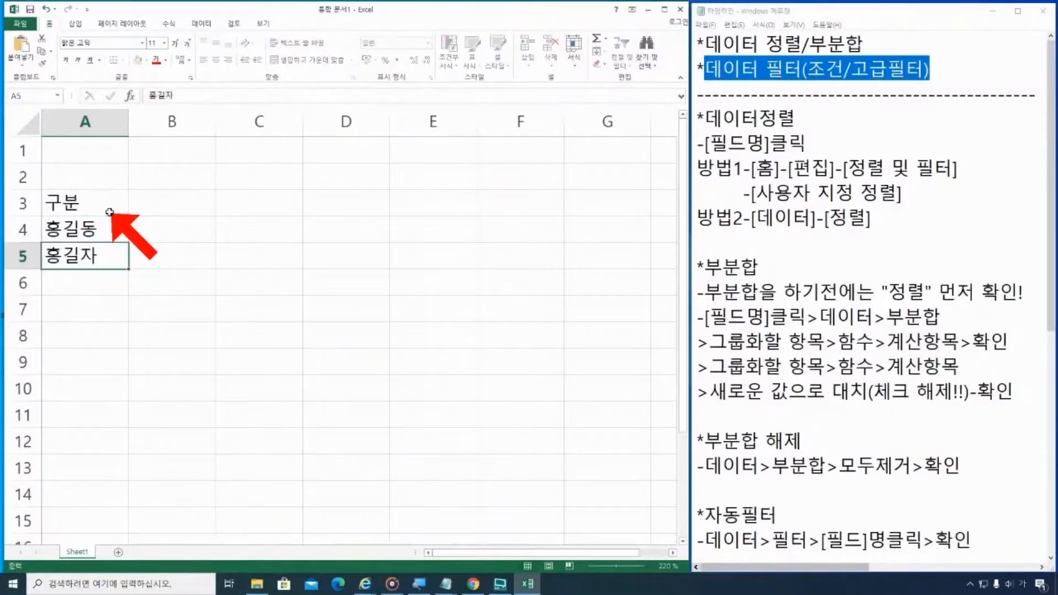
{"action": "key", "text": "Return"}
{"action": "type", "text": "홍"}
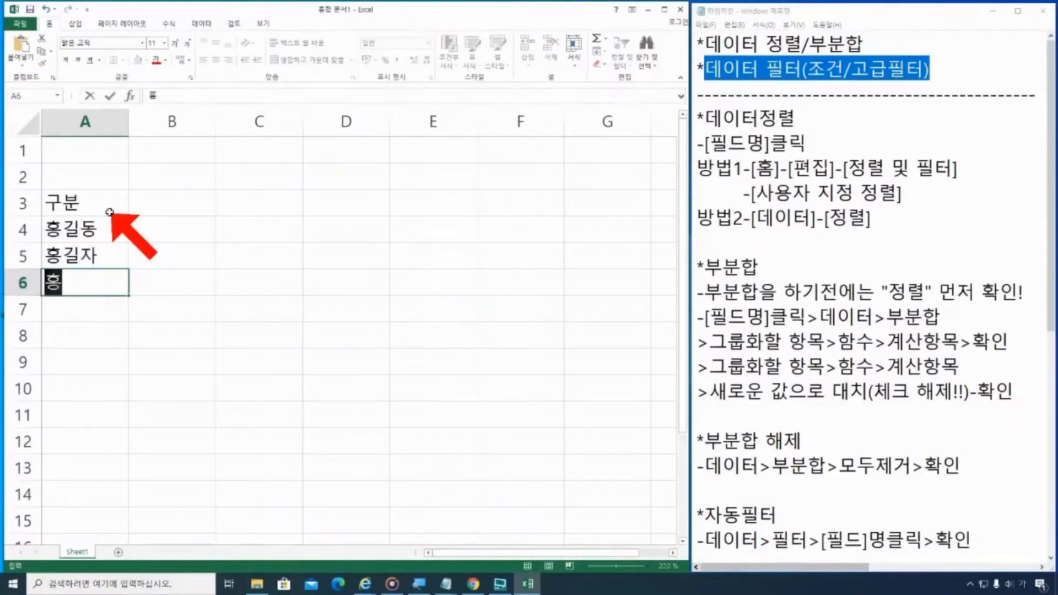
{"action": "type", "text": "길만"}
{"action": "key", "text": "Return"}
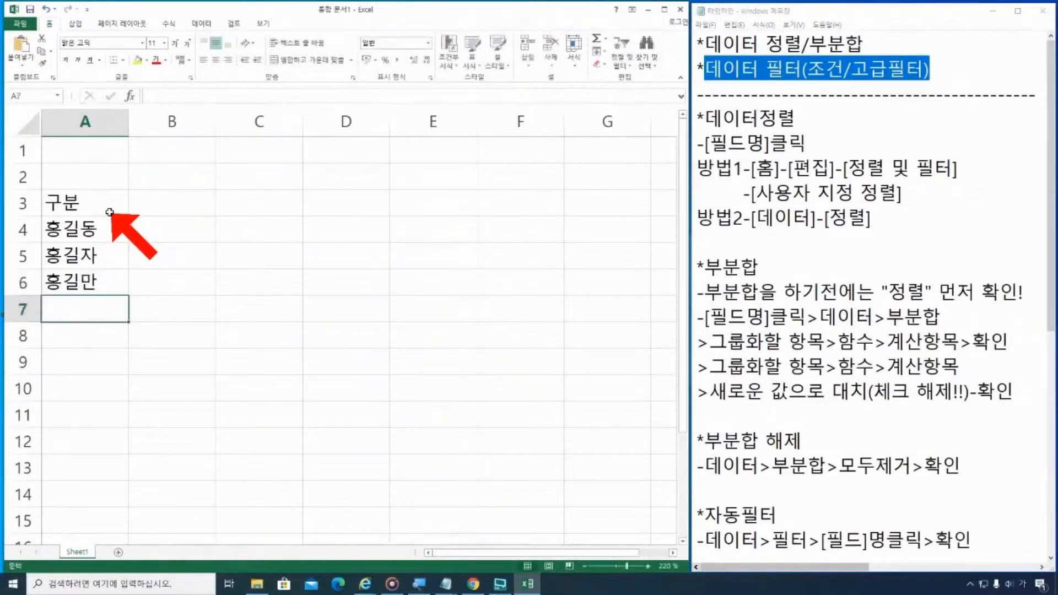
Continue the 구분 column with 전현무, 유재석, 이효리 and 강호동 in cells A7 to A10
{"action": "type", "text": "전현"}
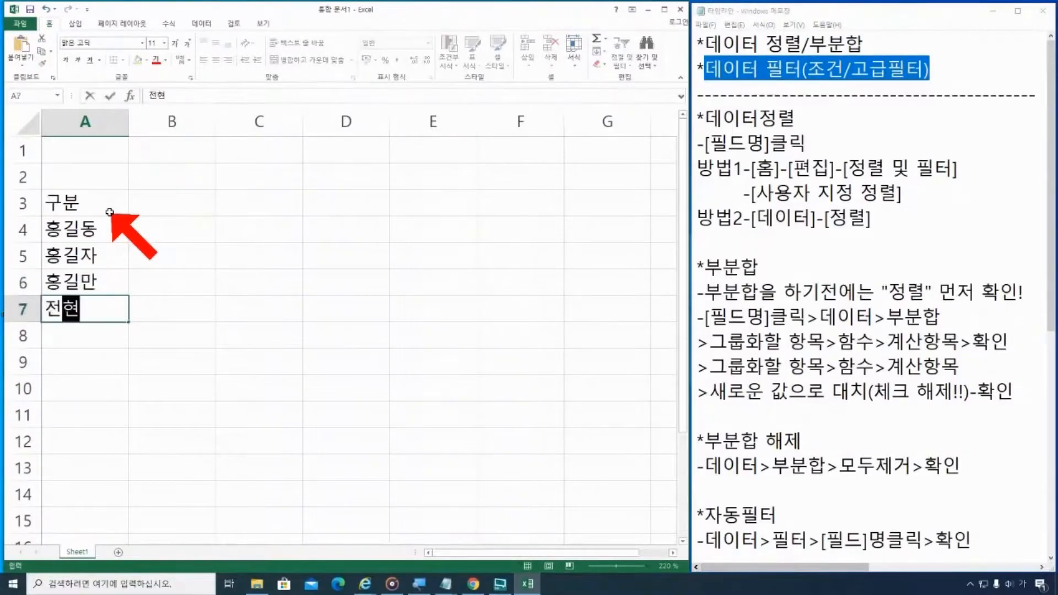
{"action": "type", "text": "무"}
{"action": "key", "text": "Return"}
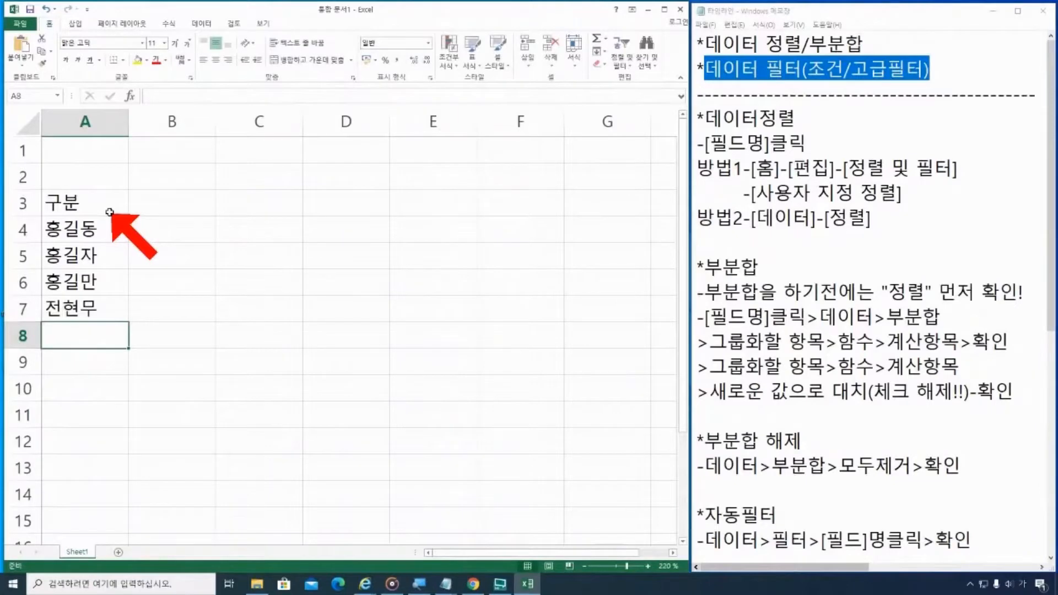
{"action": "type", "text": "유재석"}
{"action": "key", "text": "Return"}
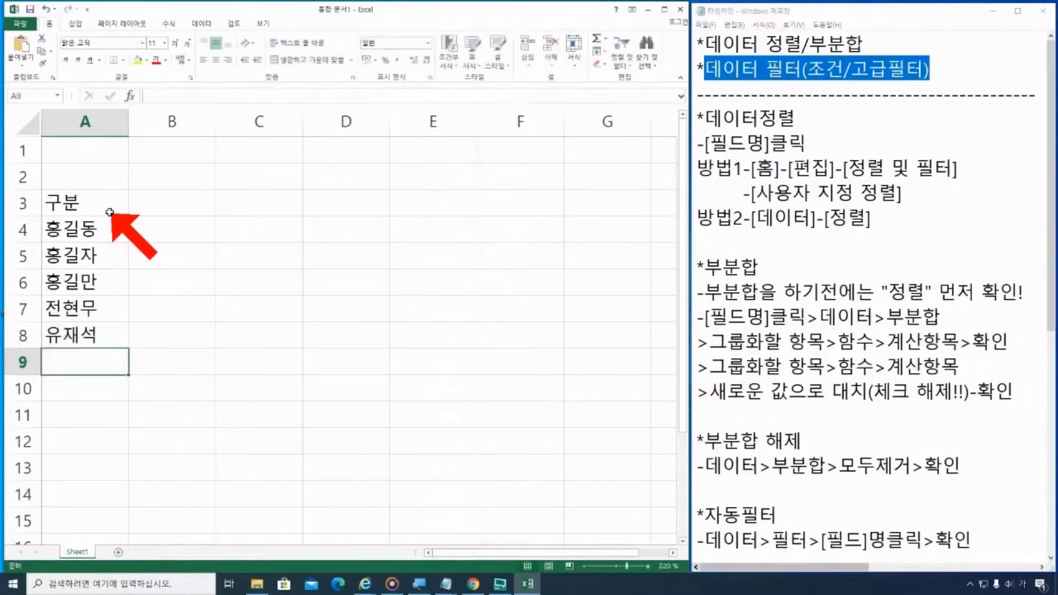
{"action": "type", "text": "이효리"}
{"action": "key", "text": "Return"}
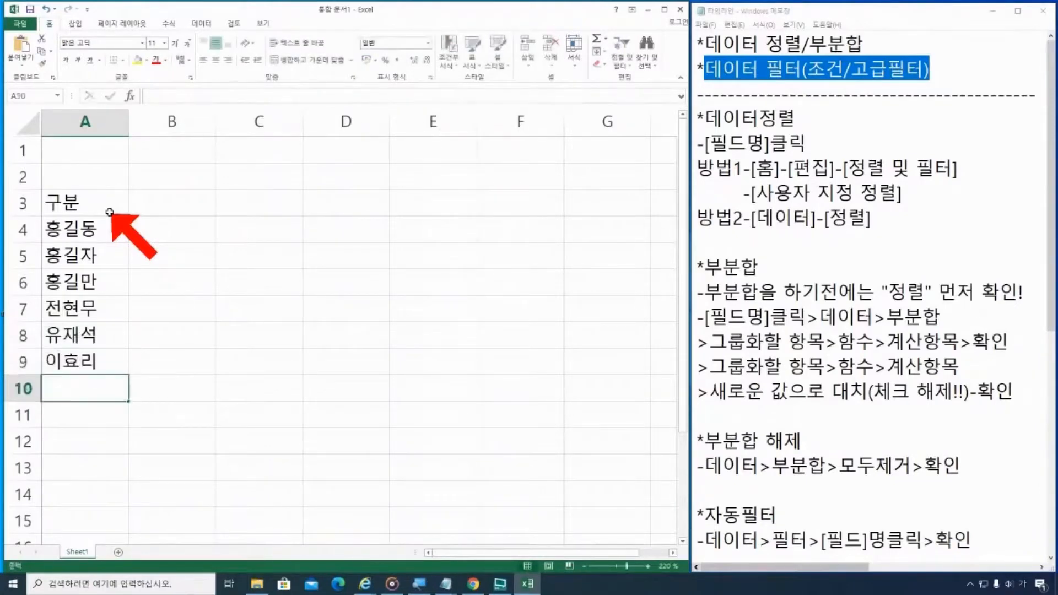
{"action": "type", "text": "강호동"}
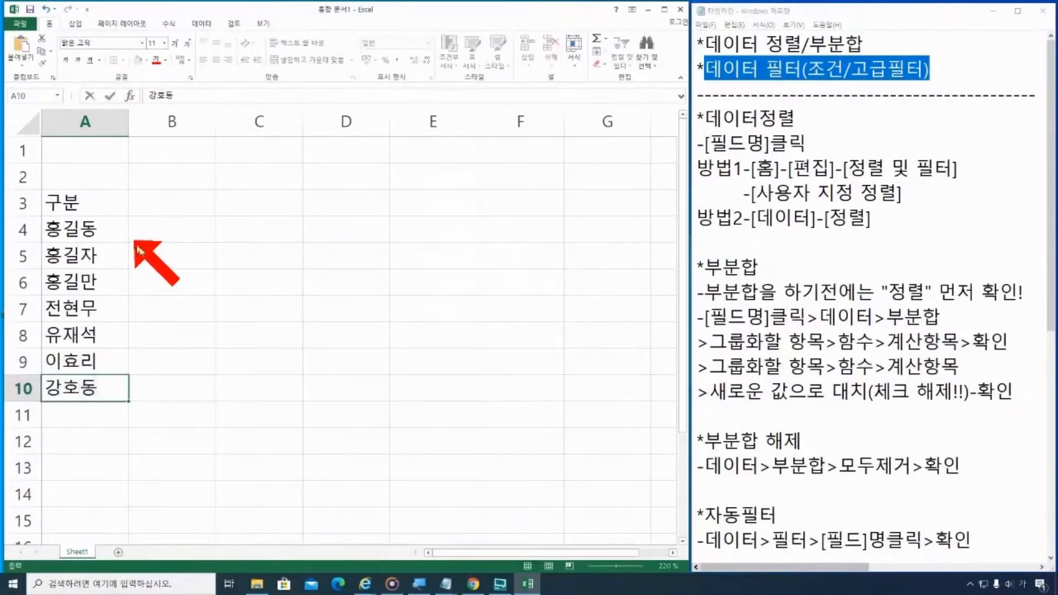
{"action": "left_click", "coordinate": [245, 304]}
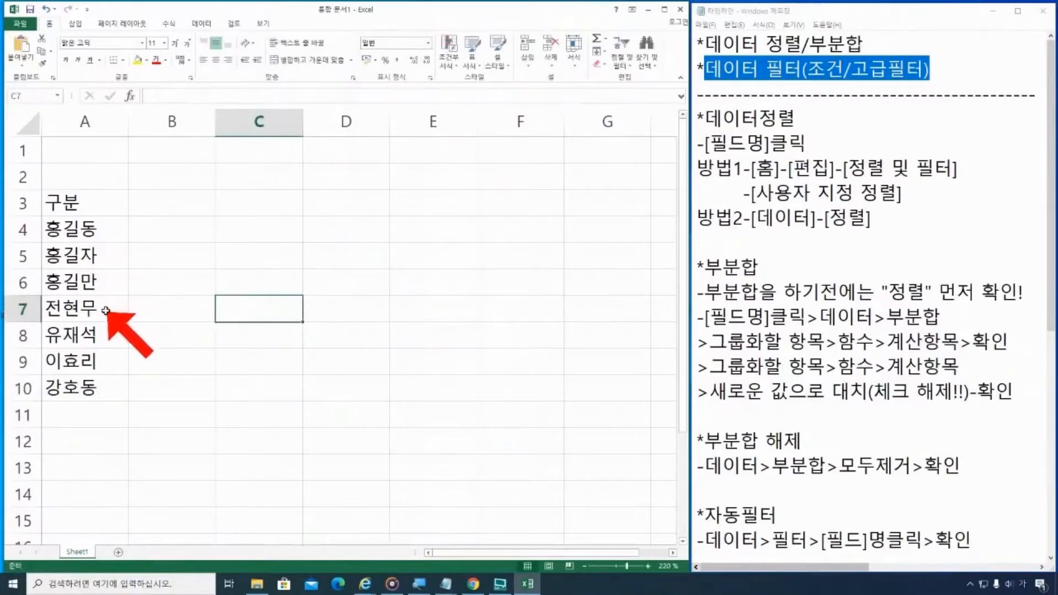
Add the header 학과 in B3 and enter 경영 in B4 and 회계 in B5
{"action": "left_click", "coordinate": [168, 202]}
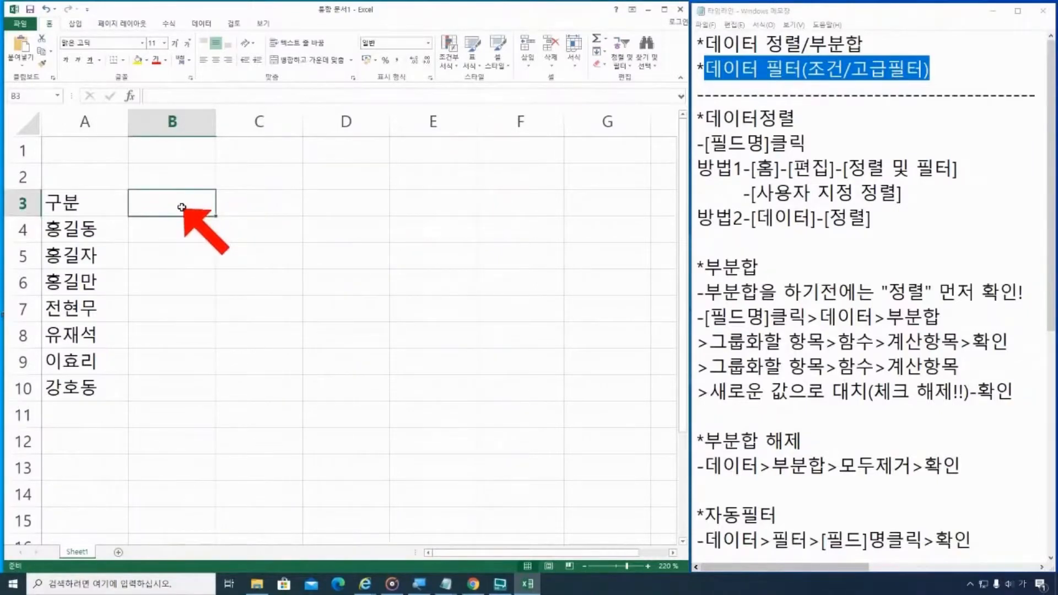
{"action": "type", "text": "학과"}
{"action": "key", "text": "Return"}
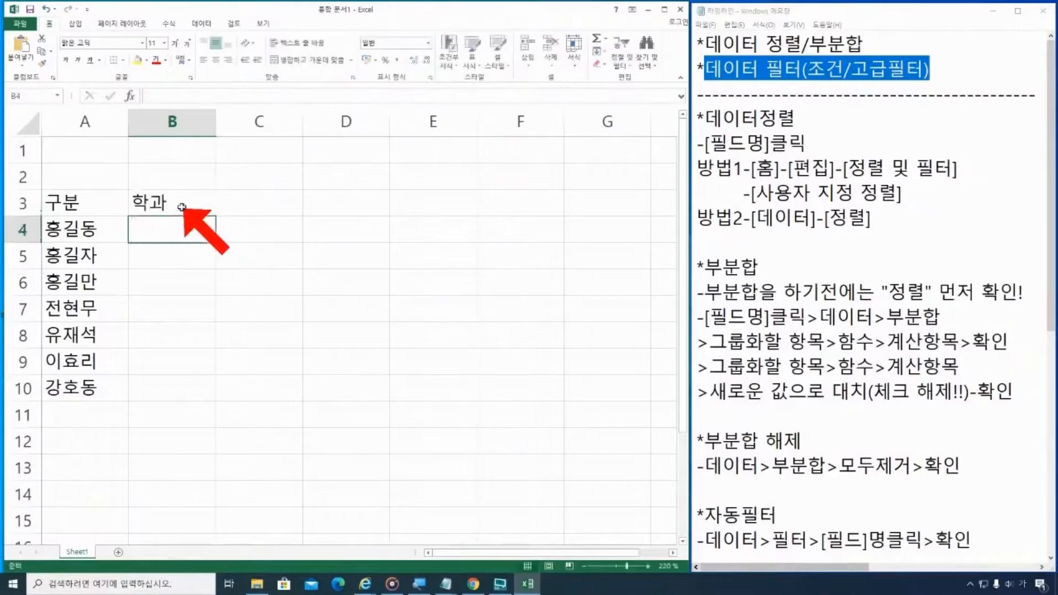
{"action": "type", "text": "경영"}
{"action": "key", "text": "Return"}
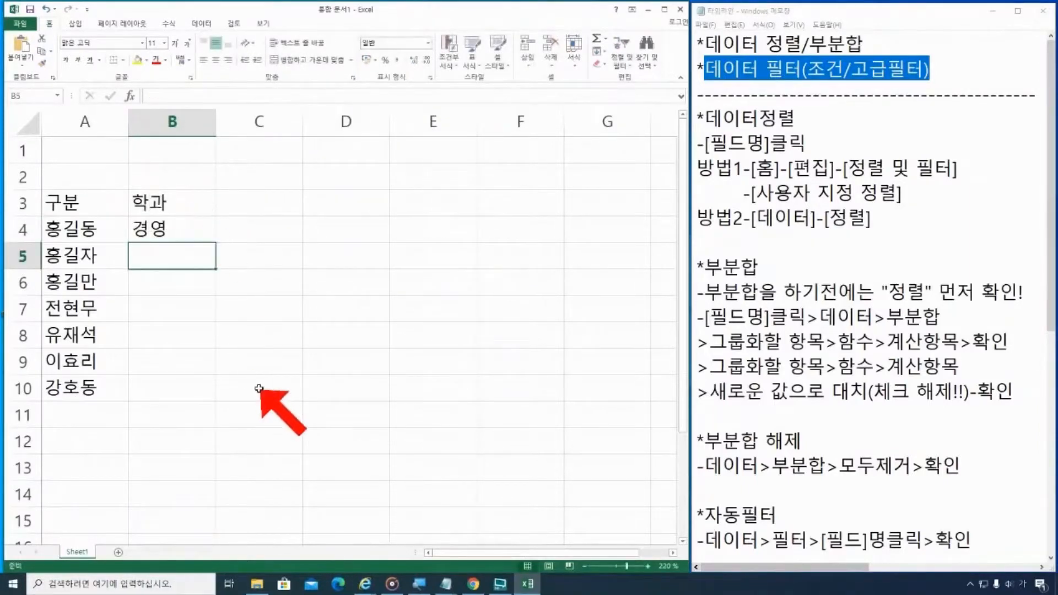
{"action": "type", "text": "회계"}
{"action": "key", "text": "Return"}
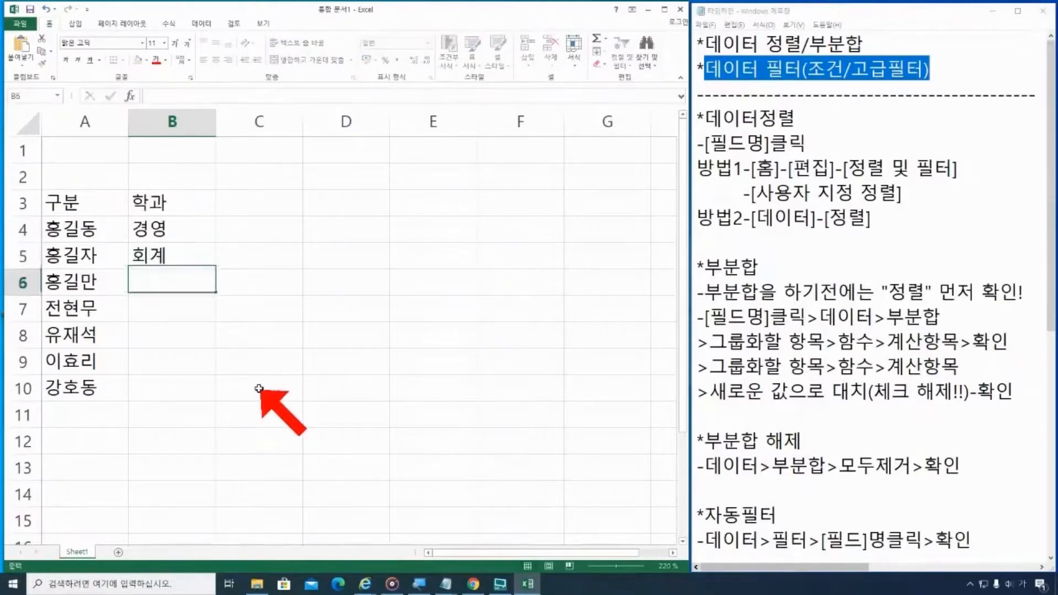
Enter 경제, 무역 and 경영 in cells B6 to B8 of the 학과 column
{"action": "type", "text": "경제"}
{"action": "key", "text": "Return"}
{"action": "type", "text": "무역"}
{"action": "key", "text": "Return"}
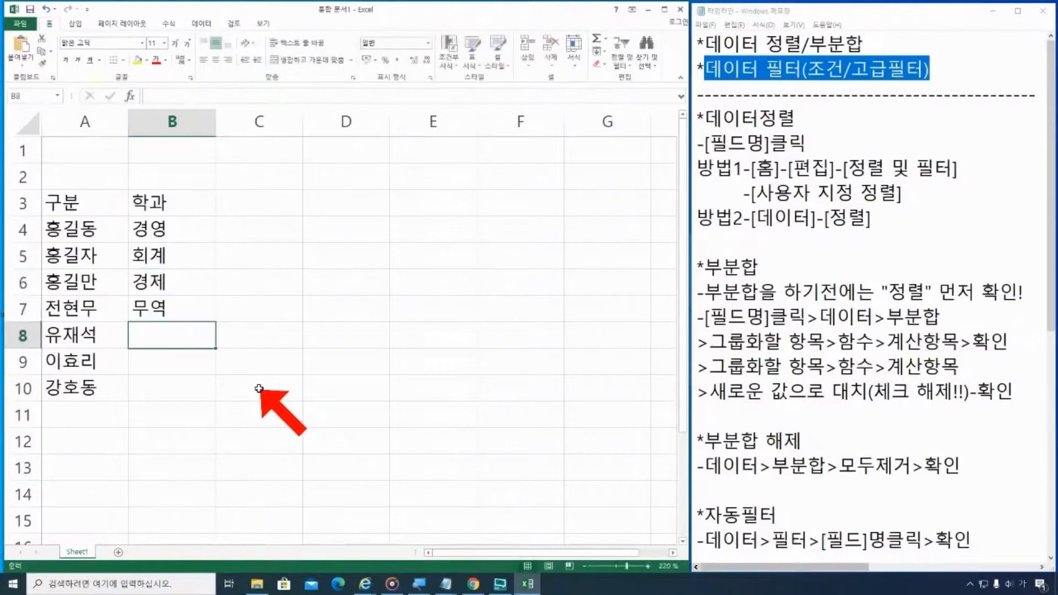
{"action": "type", "text": "경영"}
{"action": "key", "text": "Return"}
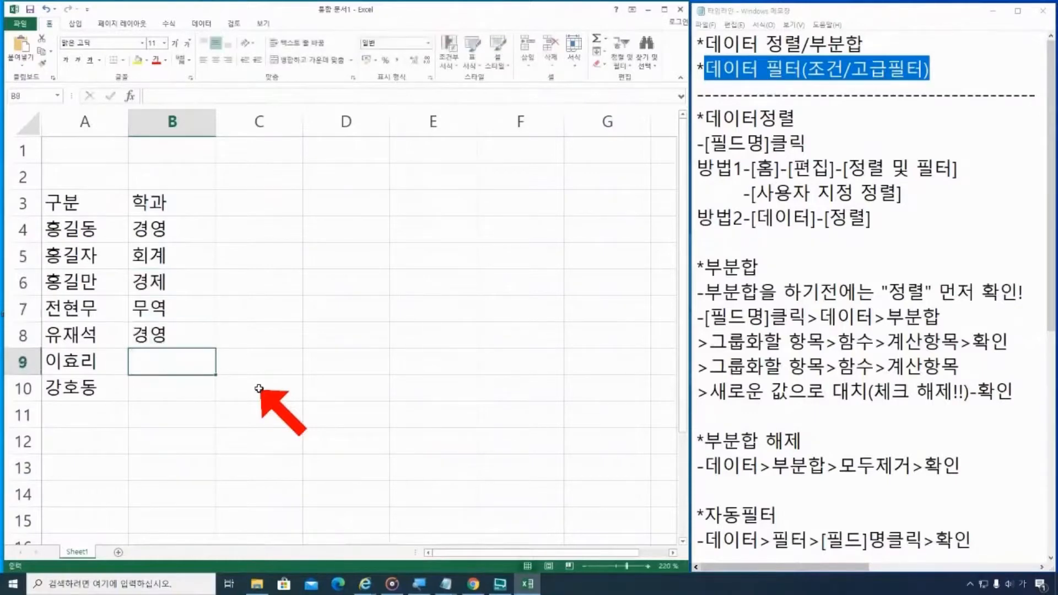
{"action": "type", "text": "회계"}
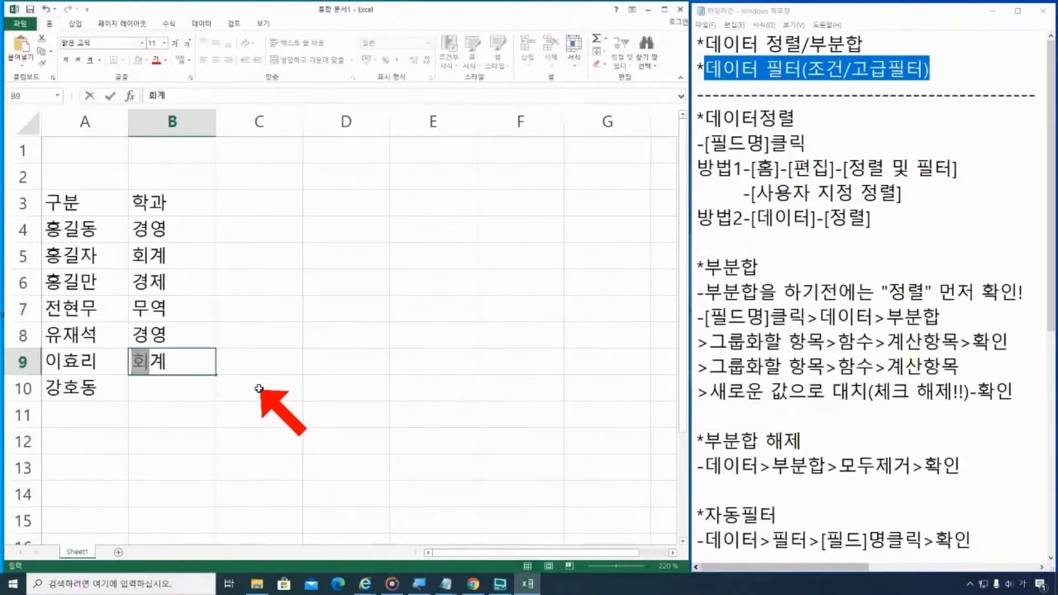
{"action": "key", "text": "Left"}
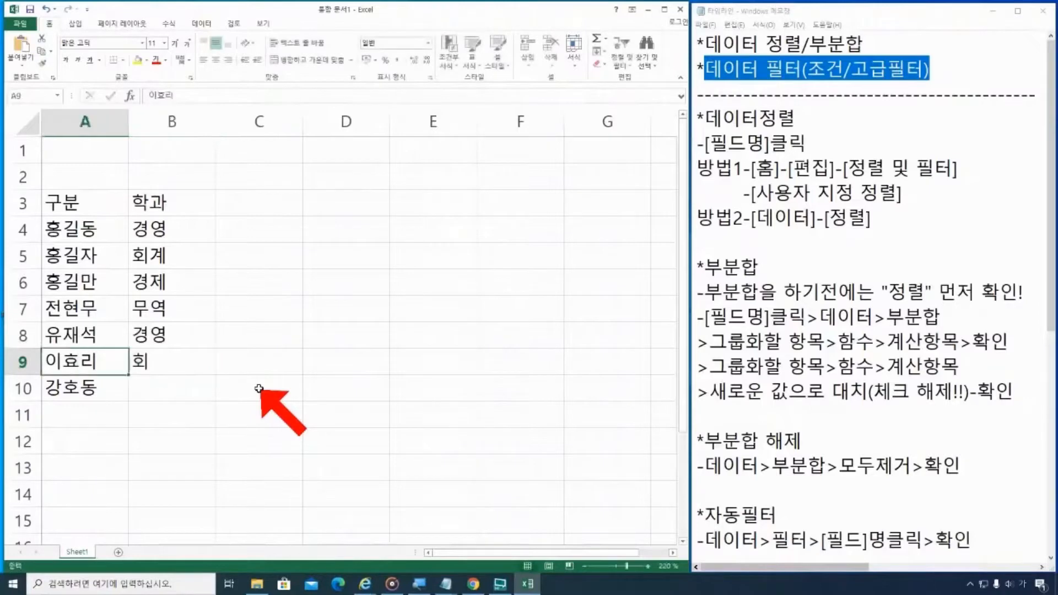
{"action": "key", "text": "Right"}
{"action": "key", "text": "Delete"}
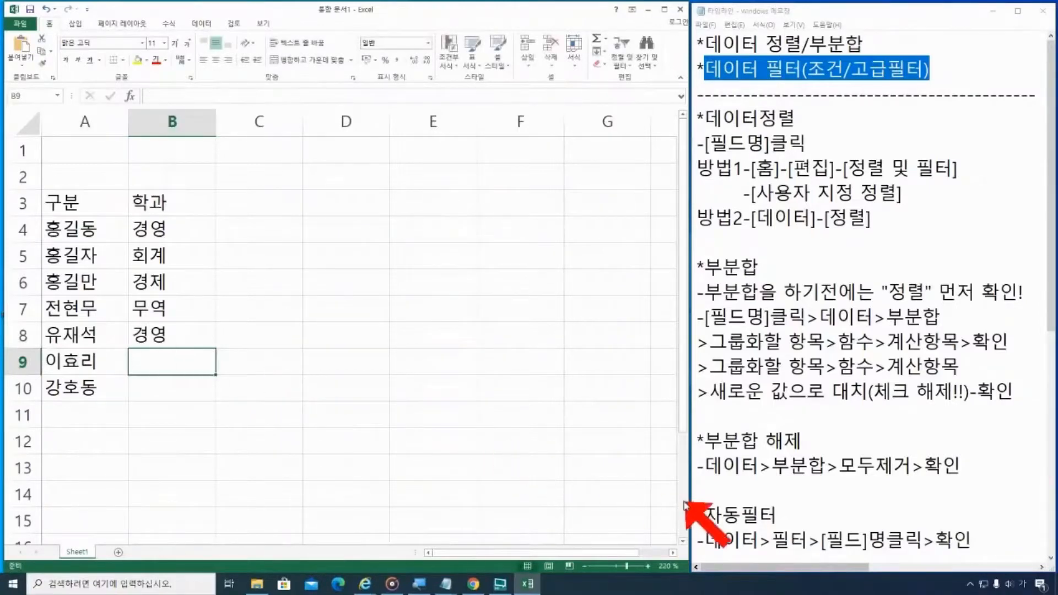
Enlarge the worksheet view to 280% and examine the 학과 column entries from B3 to B6
{"action": "left_click", "coordinate": [672, 553]}
{"action": "left_click", "coordinate": [673, 552]}
{"action": "left_click", "coordinate": [672, 552]}
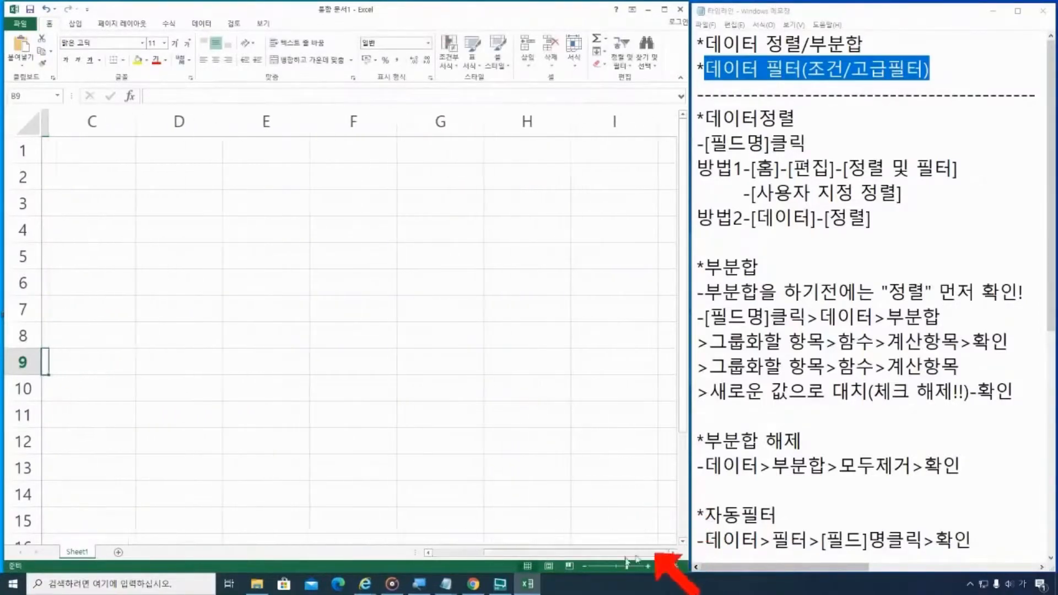
{"action": "left_click", "coordinate": [436, 553]}
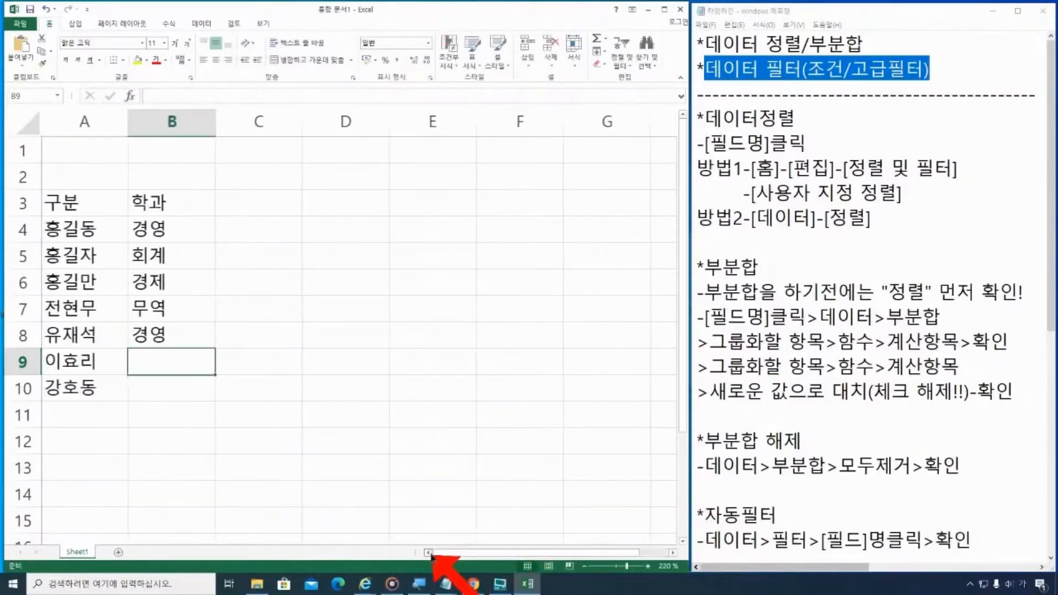
{"action": "left_click", "coordinate": [648, 565]}
{"action": "left_click", "coordinate": [648, 565]}
{"action": "left_click", "coordinate": [648, 566]}
{"action": "left_click", "coordinate": [648, 565]}
{"action": "left_click", "coordinate": [648, 566]}
{"action": "left_click", "coordinate": [648, 565]}
{"action": "left_click_drag", "start_coordinate": [683, 338], "coordinate": [682, 366]}
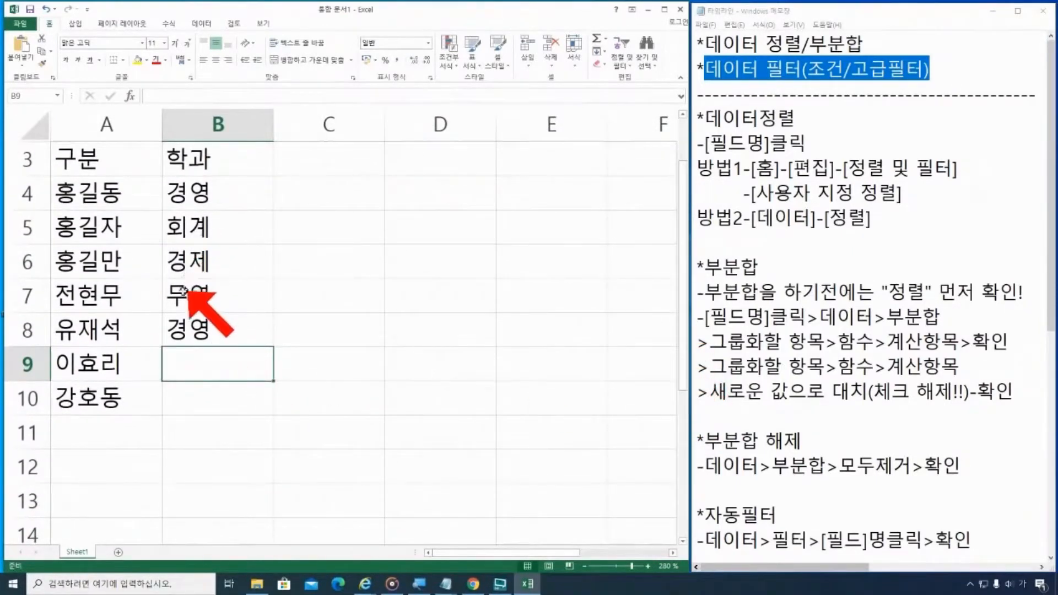
{"action": "left_click", "coordinate": [215, 161]}
{"action": "left_click", "coordinate": [219, 192]}
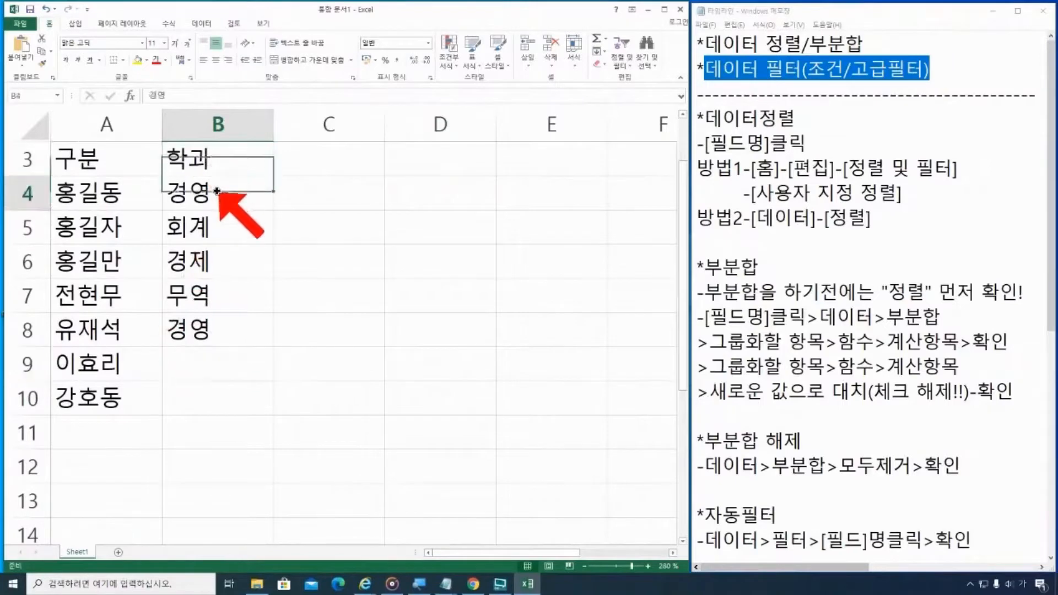
{"action": "left_click", "coordinate": [220, 226]}
{"action": "left_click", "coordinate": [221, 260]}
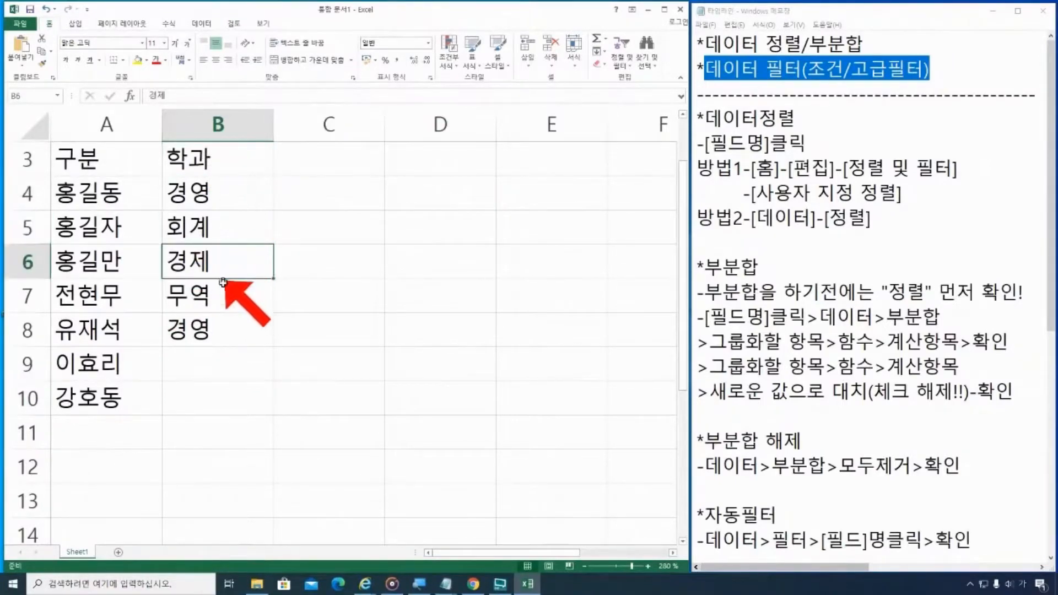
{"action": "left_click", "coordinate": [217, 352]}
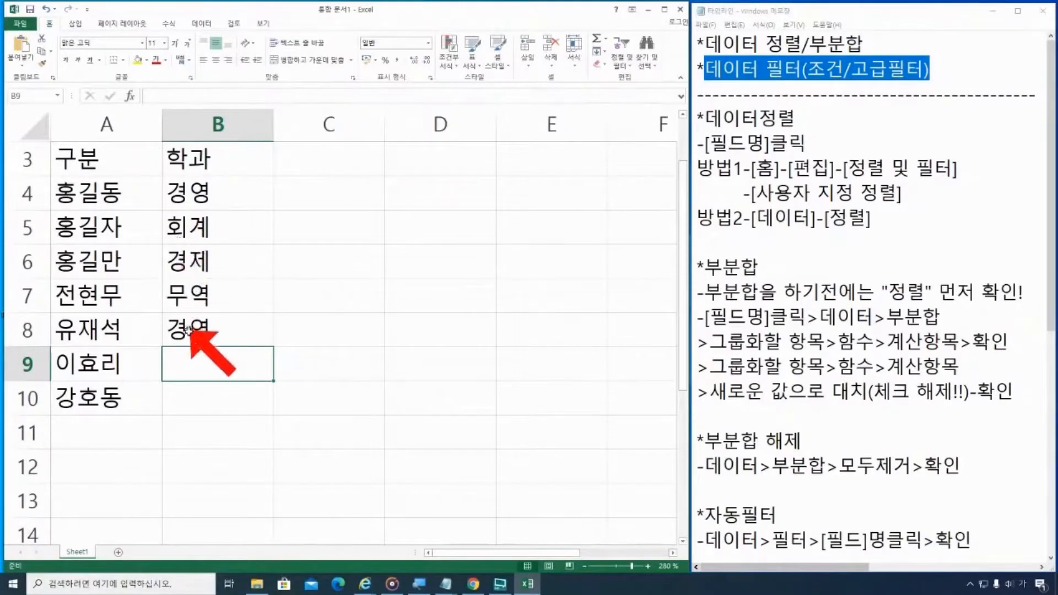
{"action": "type", "text": "회계"}
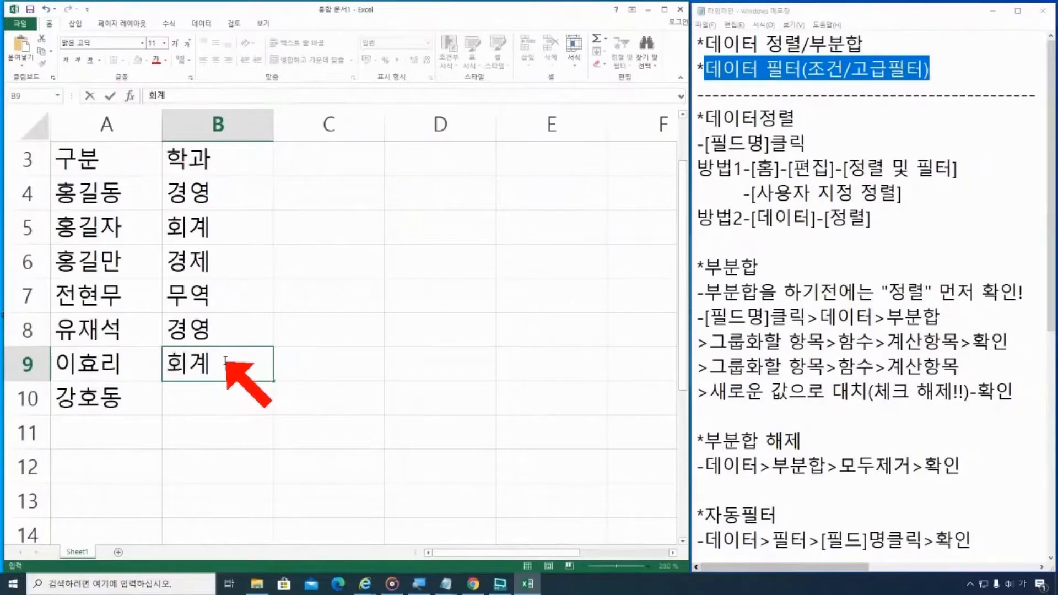
{"action": "key", "text": "Delete"}
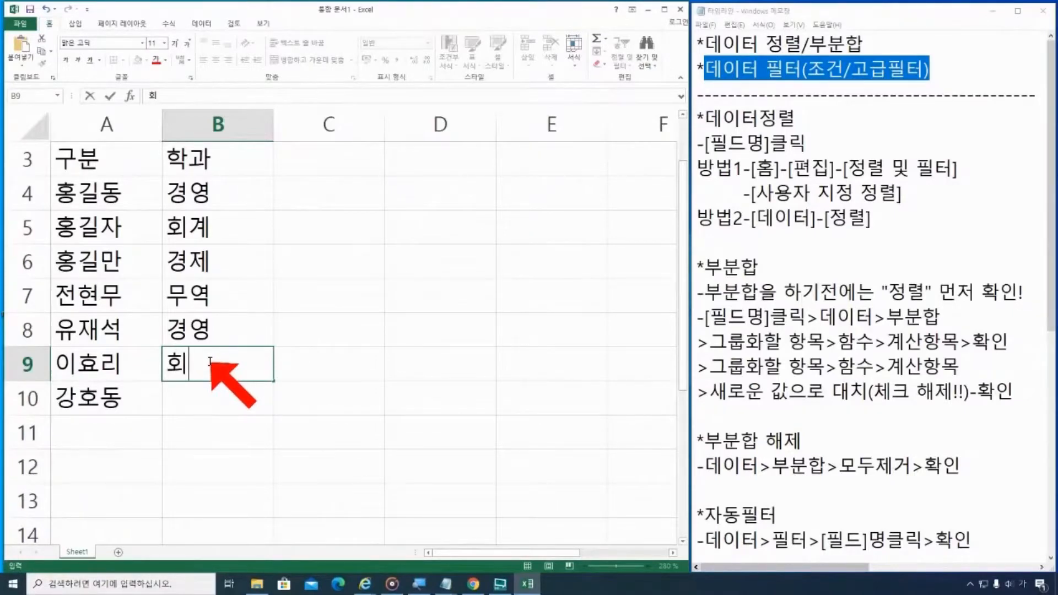
{"action": "key", "text": "Escape"}
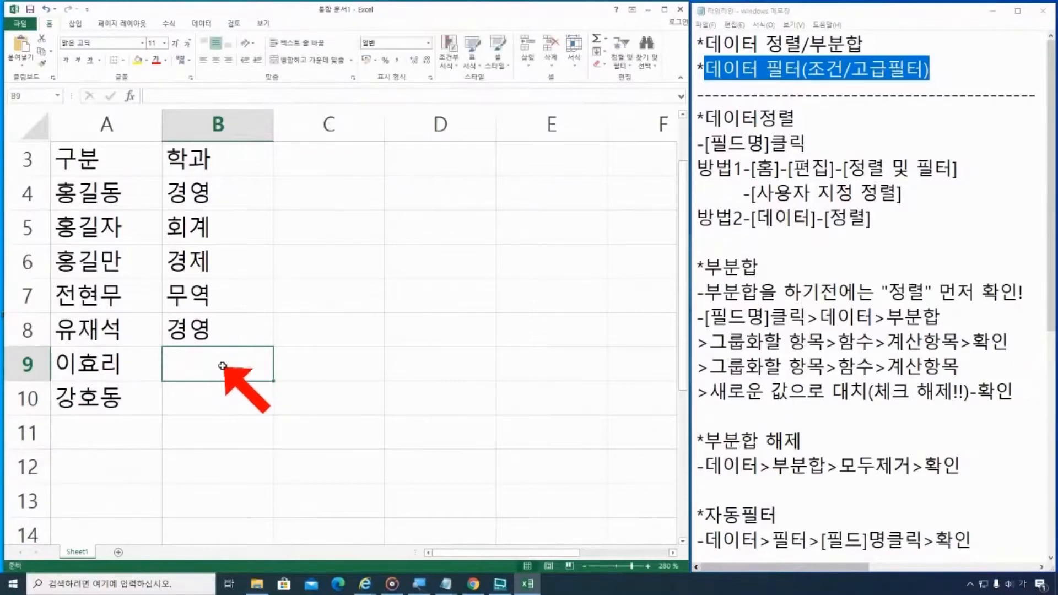
Complete the 학과 column by entering 회계 in B9 and 무역 in B10
{"action": "type", "text": "회계"}
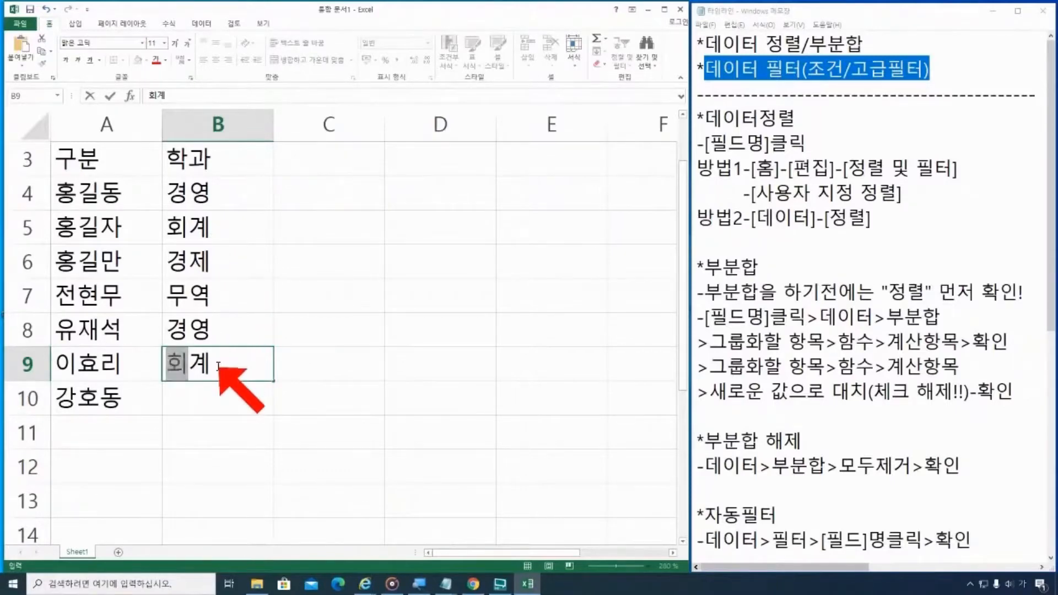
{"action": "key", "text": "Return"}
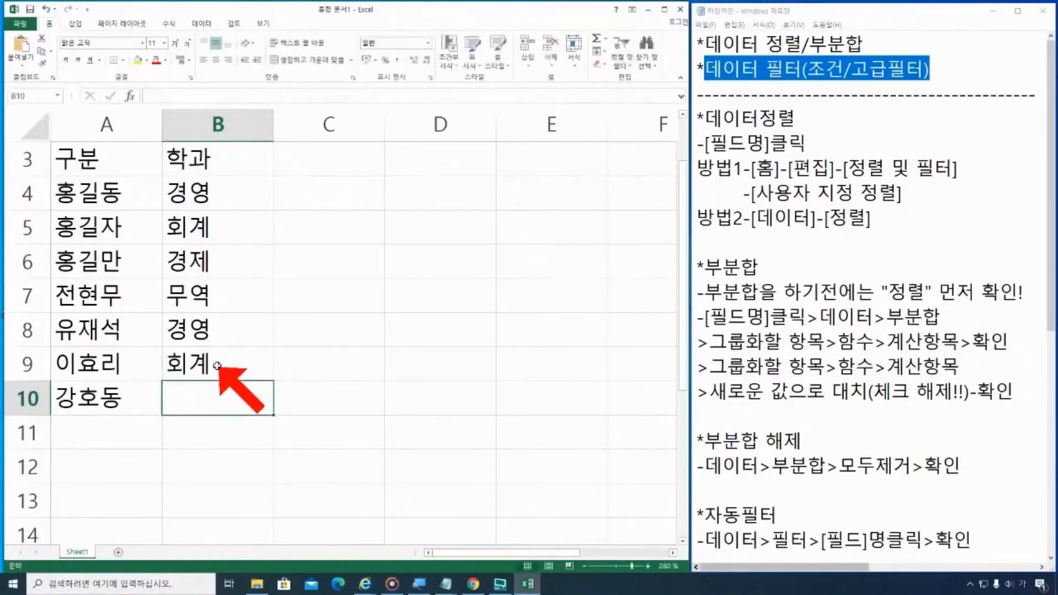
{"action": "type", "text": "무역"}
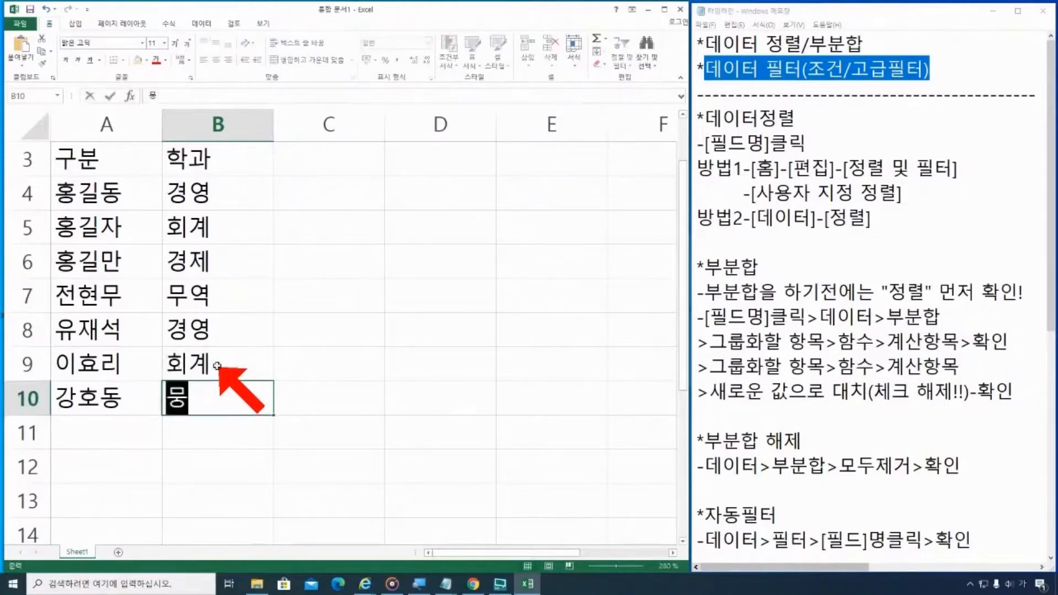
{"action": "key", "text": "Return"}
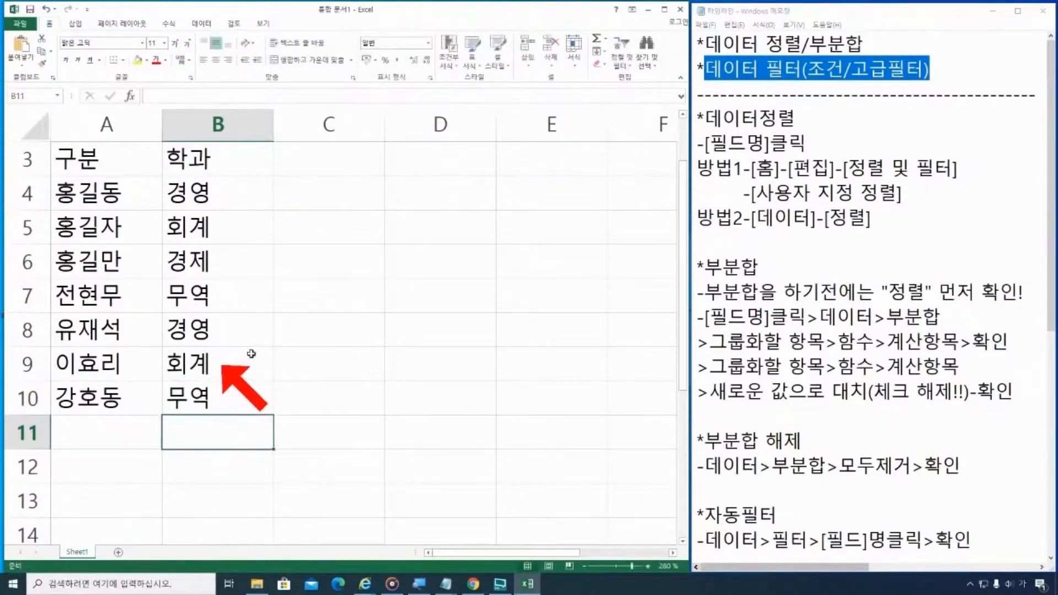
Add the headers 중간고사 in C3, 기말고사 in D3 and 출석점수 in E3
{"action": "left_click", "coordinate": [343, 168]}
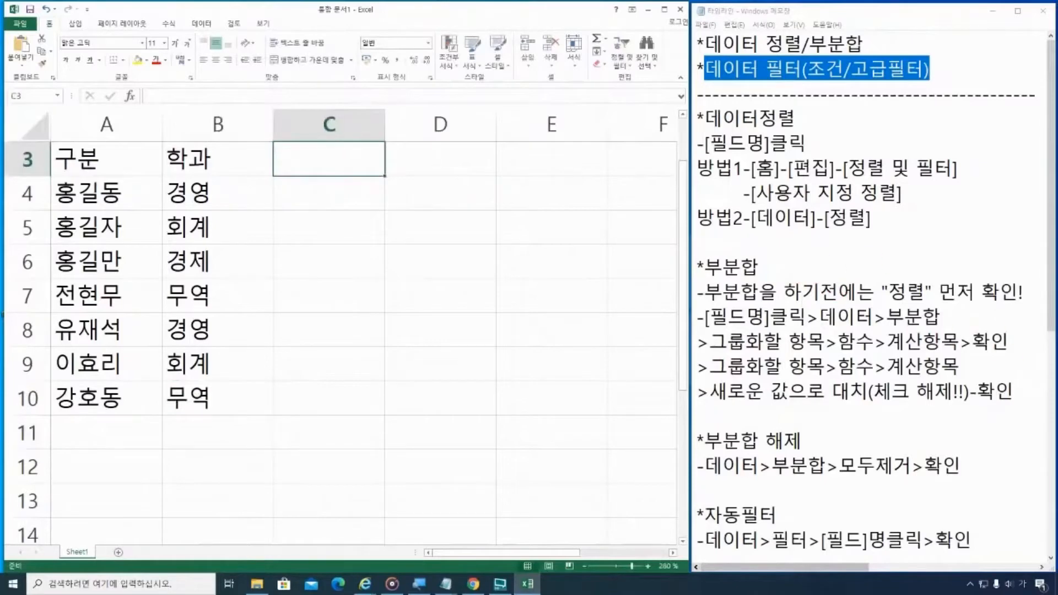
{"action": "key", "text": "alt+Tab"}
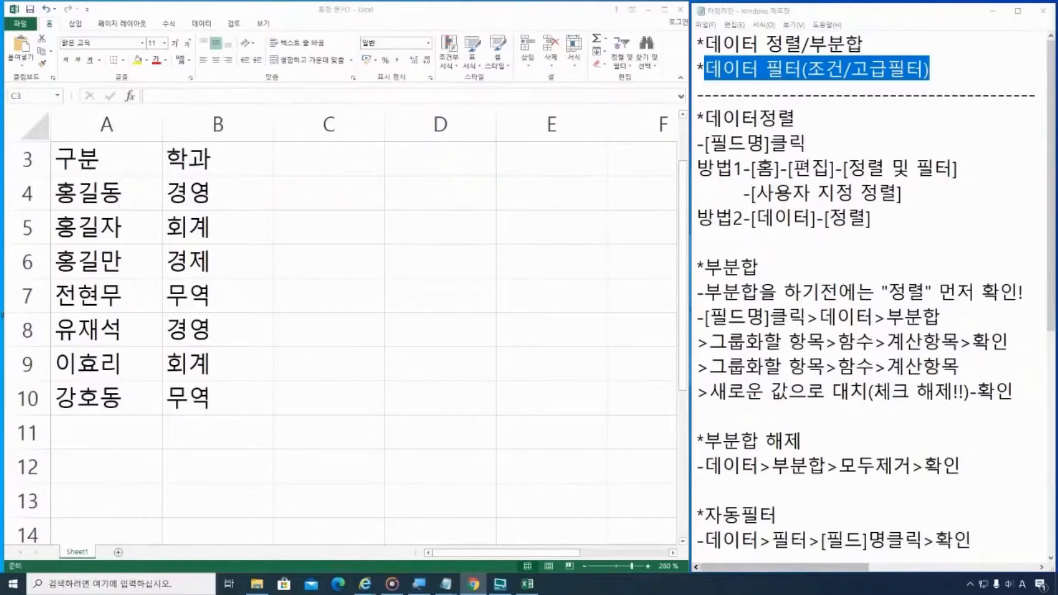
{"action": "key", "text": "Hangul"}
{"action": "left_click", "coordinate": [327, 161]}
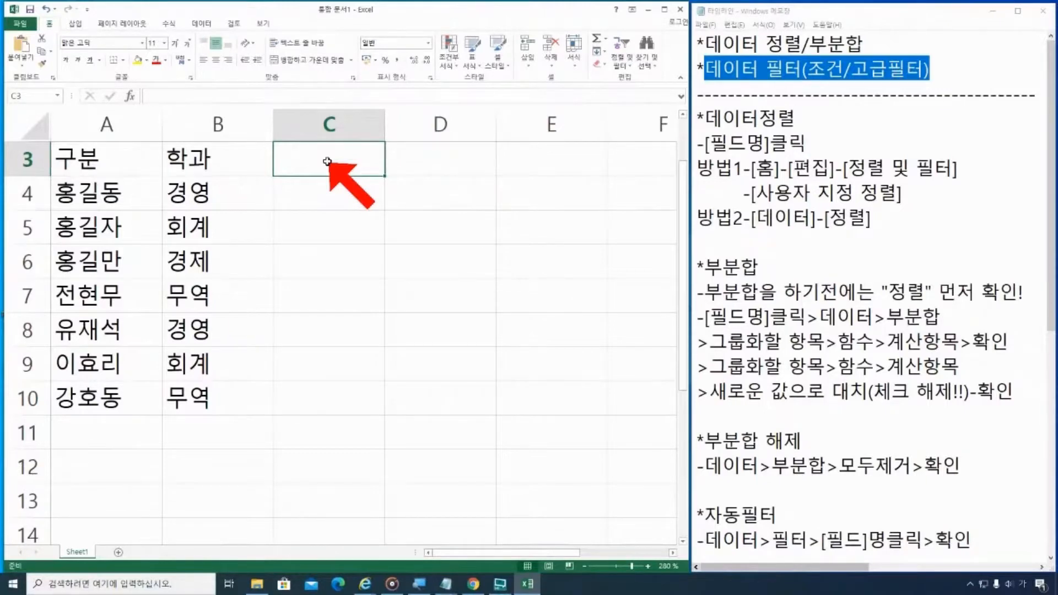
{"action": "type", "text": "중간고사"}
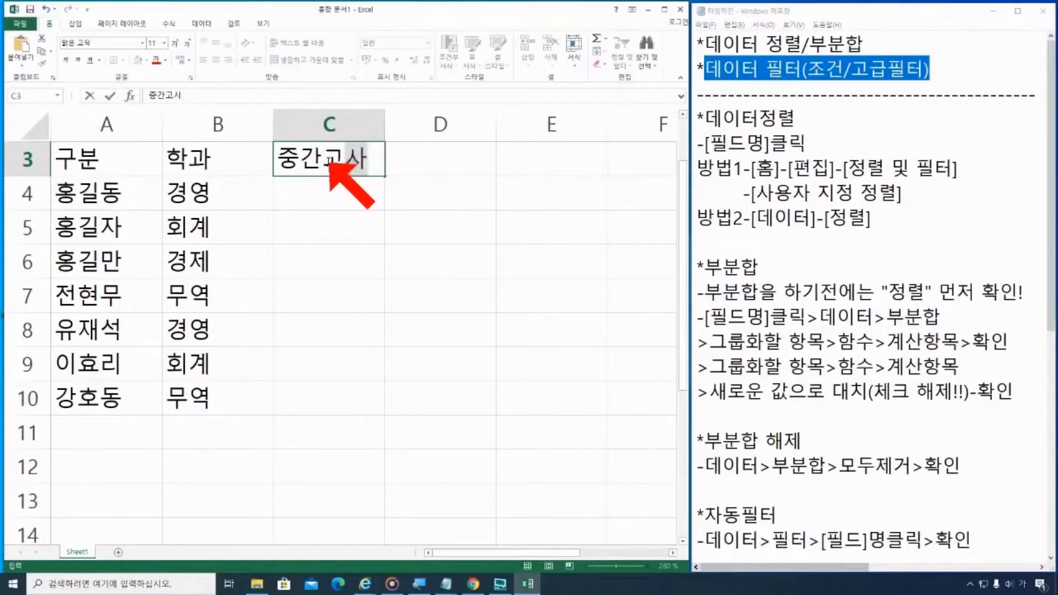
{"action": "key", "text": "Tab"}
{"action": "type", "text": "기말고사"}
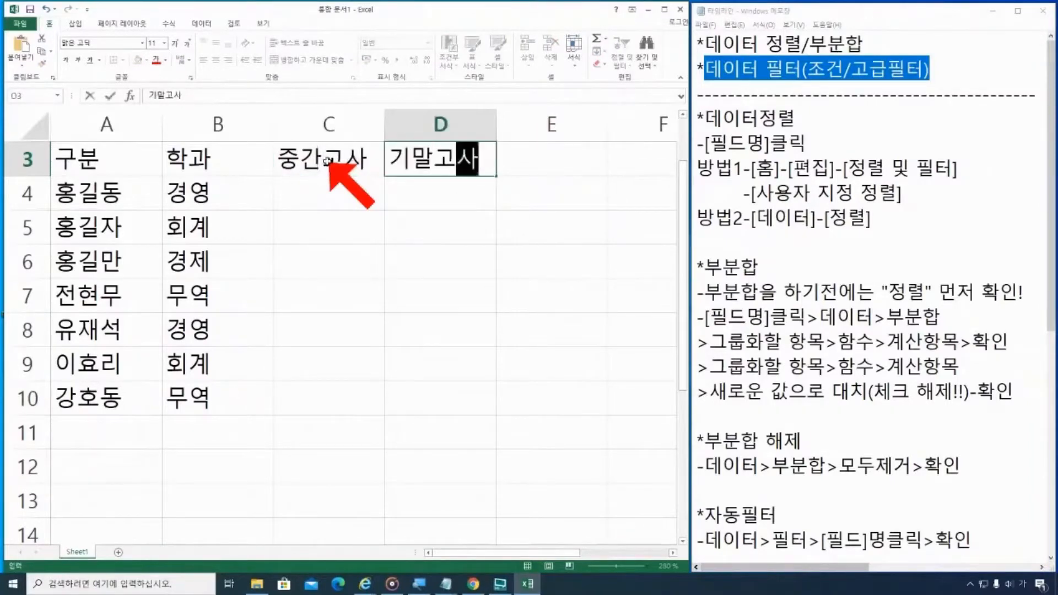
{"action": "key", "text": "Tab"}
{"action": "type", "text": "출석점수"}
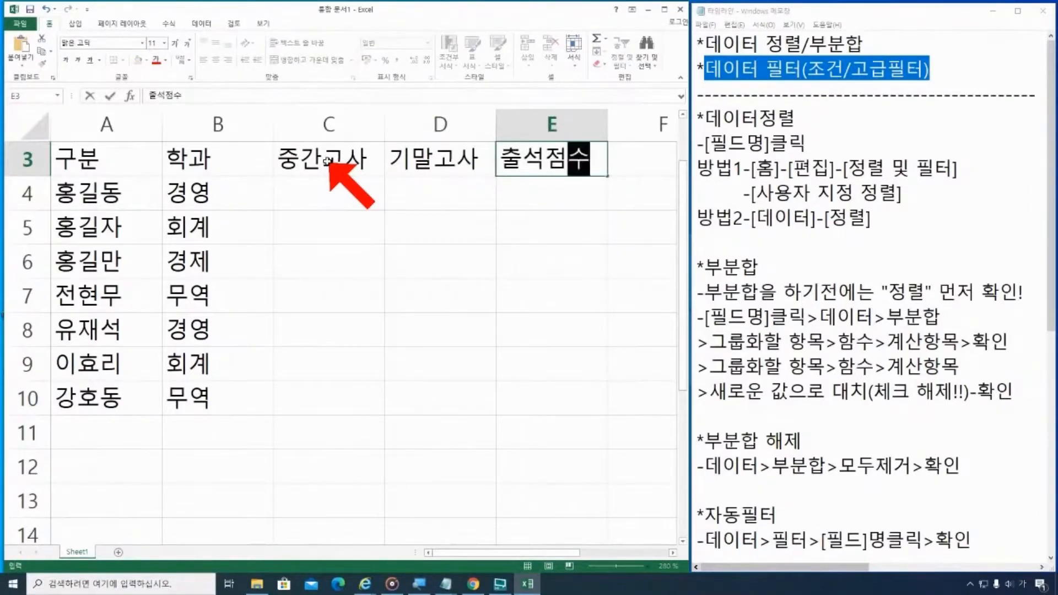
{"action": "key", "text": "Tab"}
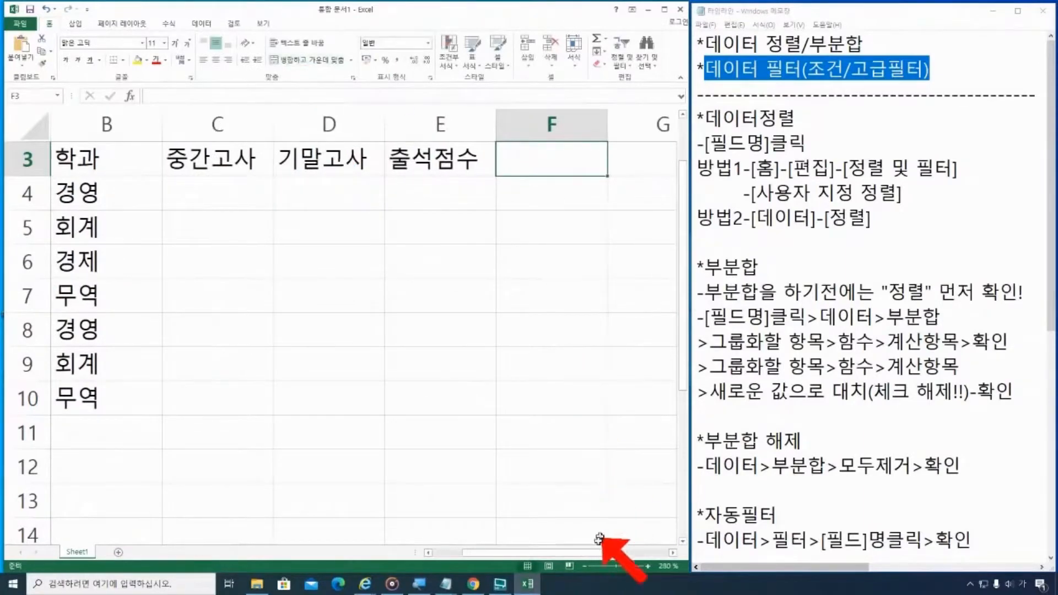
Narrow column B and add the headers 총점 in F3 and 학점 in G3
{"action": "left_click", "coordinate": [585, 566]}
{"action": "left_click", "coordinate": [584, 566]}
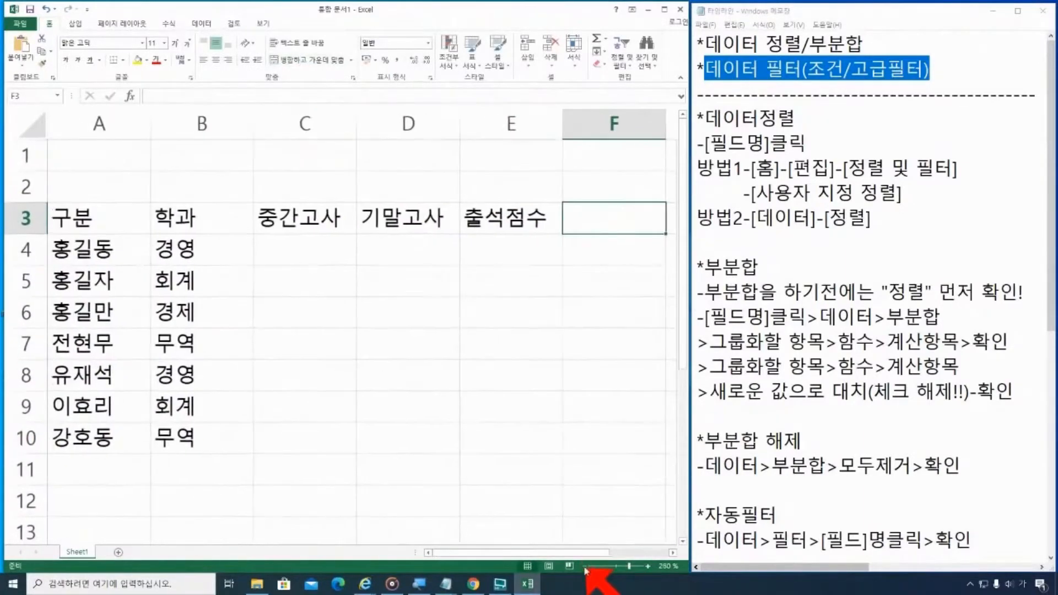
{"action": "left_click", "coordinate": [584, 566]}
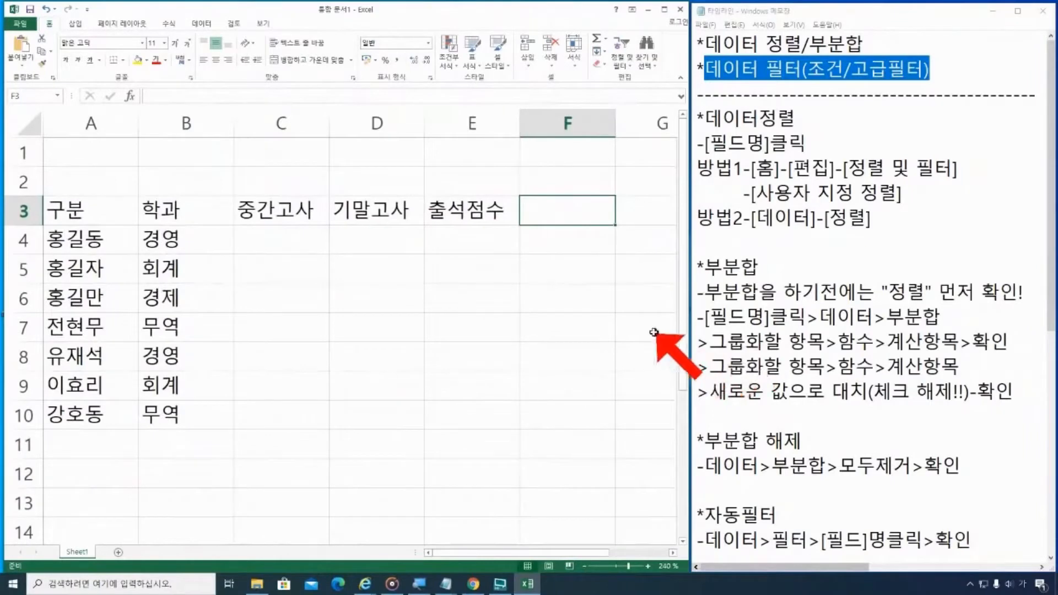
{"action": "left_click_drag", "start_coordinate": [233, 128], "coordinate": [203, 131]}
{"action": "type", "text": "총점"}
{"action": "key", "text": "Tab"}
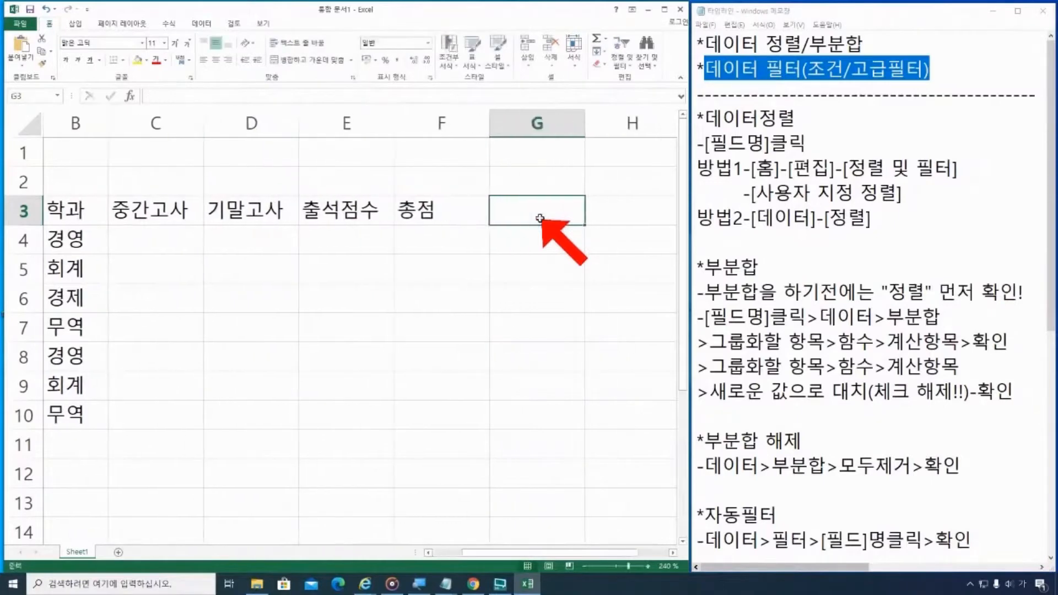
{"action": "type", "text": "학점"}
{"action": "key", "text": "Home"}
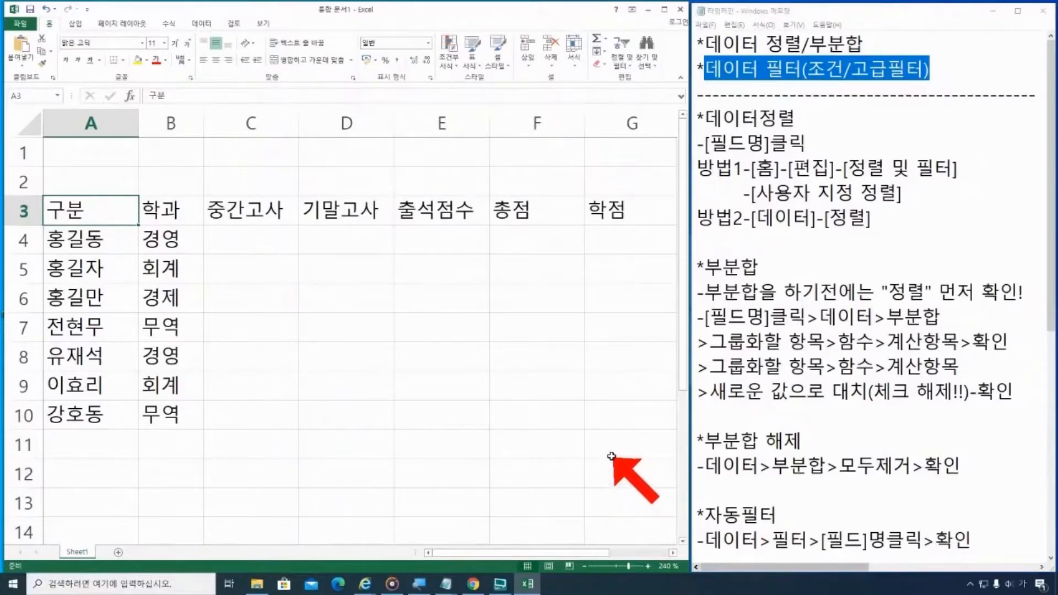
Fill the row 4 scores with 중간고사 100, 기말고사 100 and 출석점수 10 in C4 to E4
{"action": "left_click", "coordinate": [267, 248]}
{"action": "type", "text": "100"}
{"action": "key", "text": "Return"}
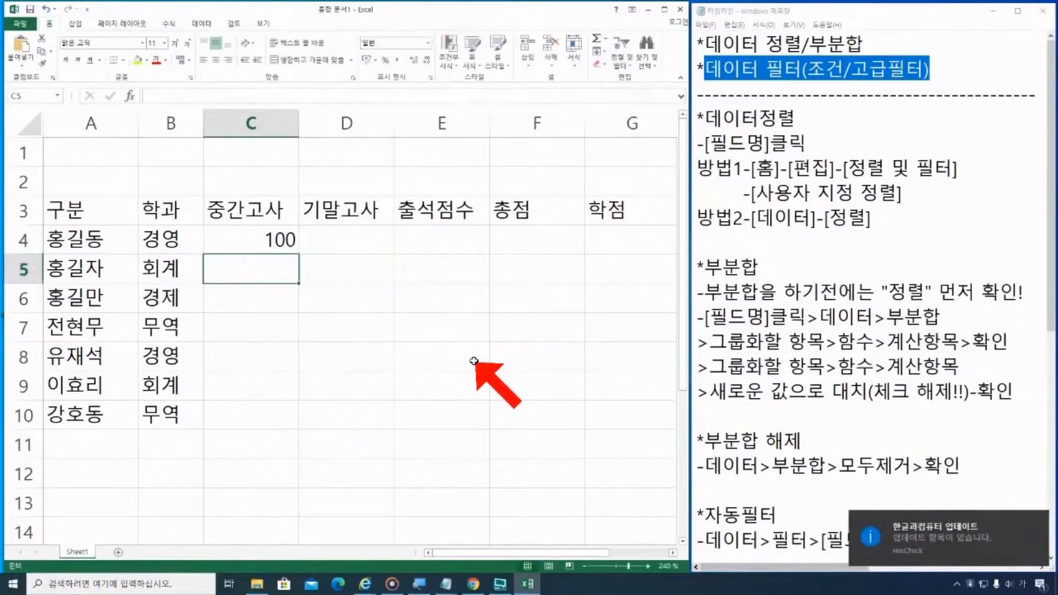
{"action": "key", "text": "Up"}
{"action": "key", "text": "Right"}
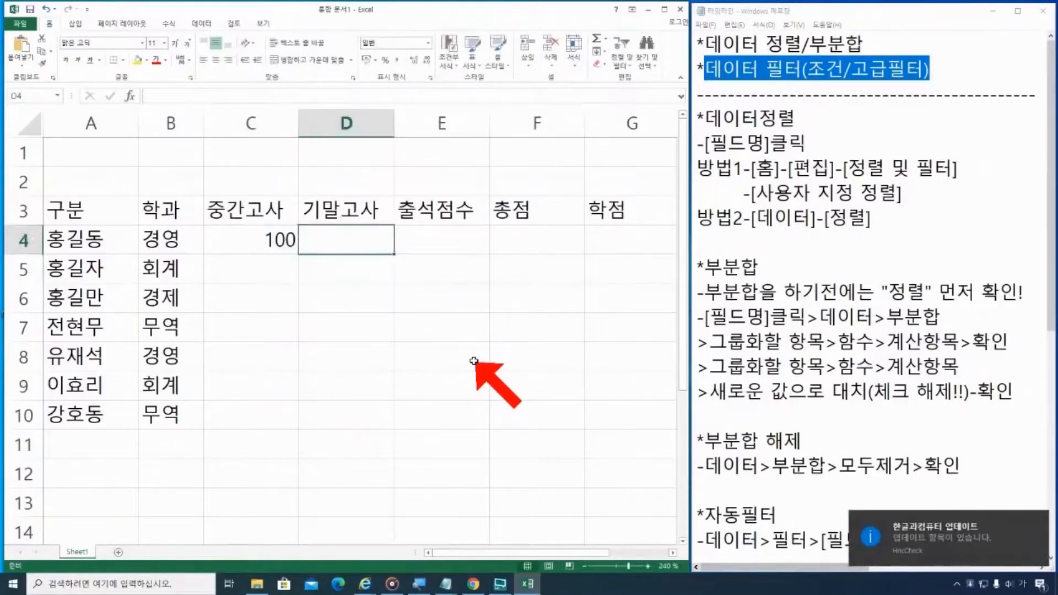
{"action": "type", "text": "100"}
{"action": "key", "text": "Right"}
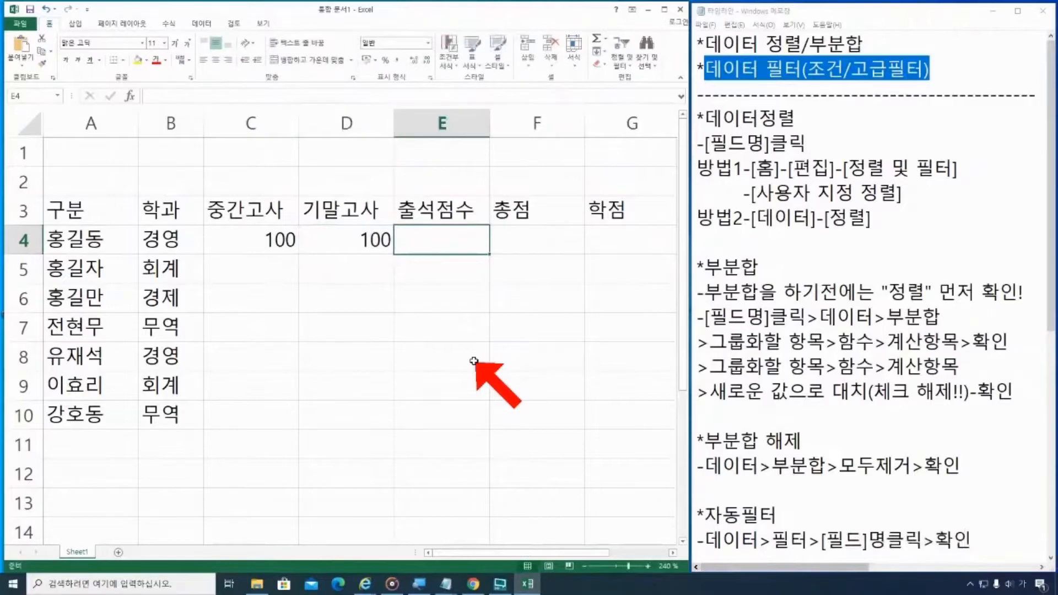
{"action": "type", "text": "10"}
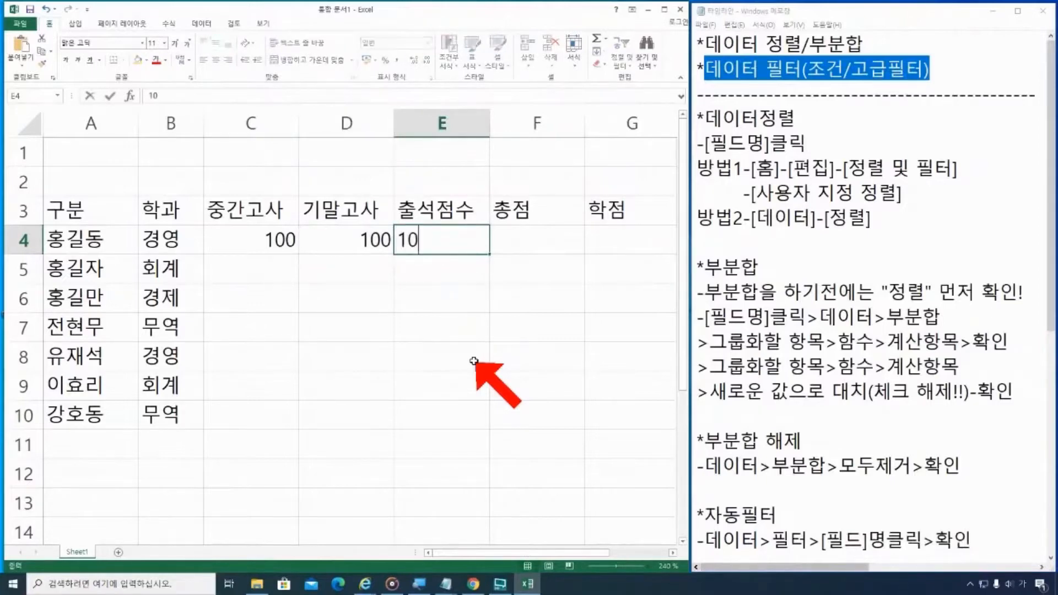
{"action": "key", "text": "Right"}
Fill the row 5 scores with 중간고사 90, 기말고사 100 and 출석점수 8 in C5 to E5
{"action": "key", "text": "Down"}
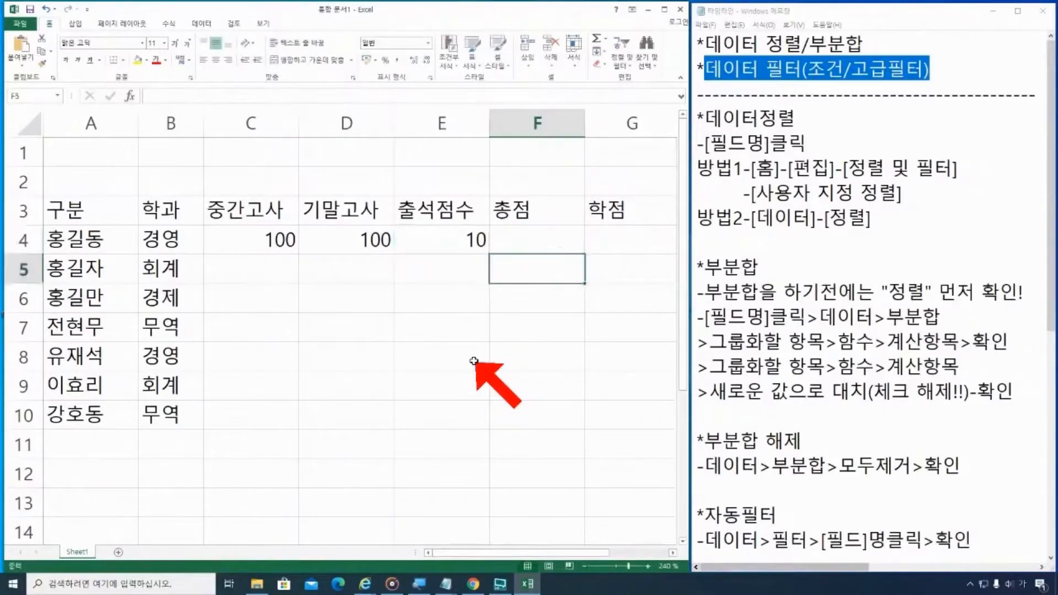
{"action": "key", "text": "Left"}
{"action": "key", "text": "Left"}
{"action": "key", "text": "Left"}
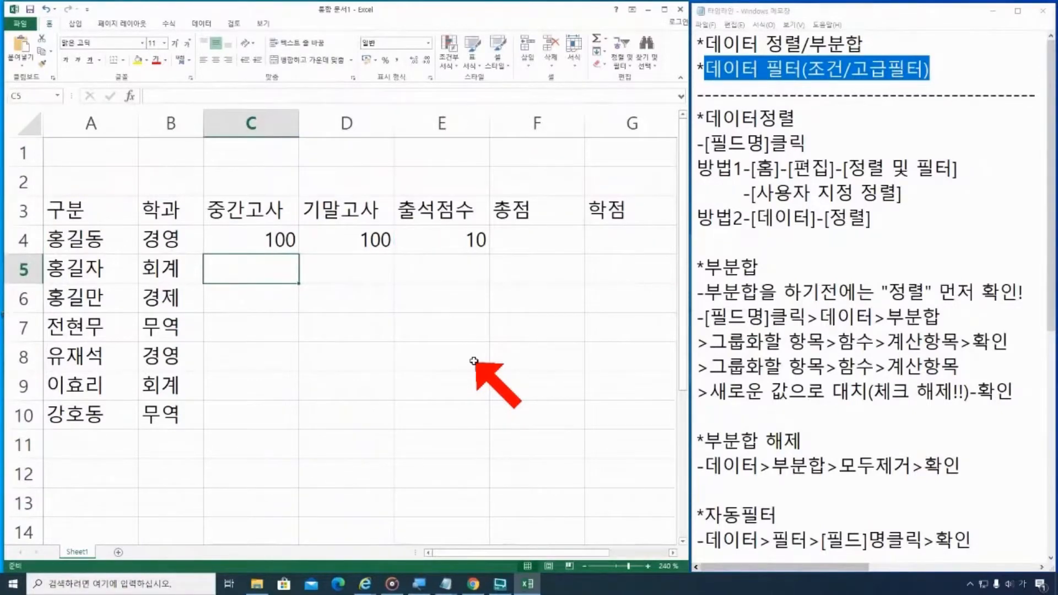
{"action": "type", "text": "90"}
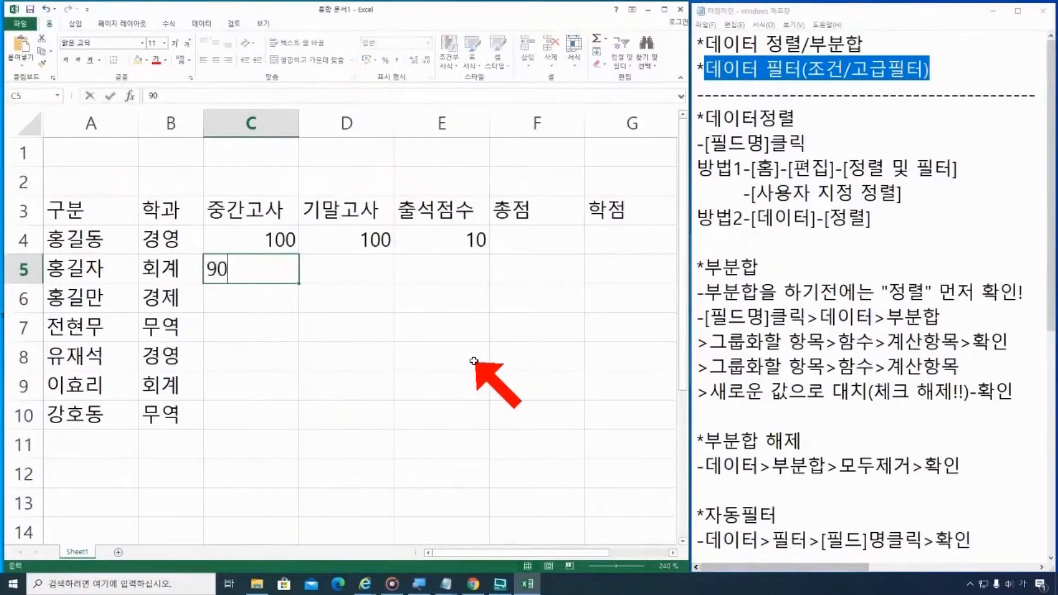
{"action": "key", "text": "Right"}
{"action": "type", "text": "100"}
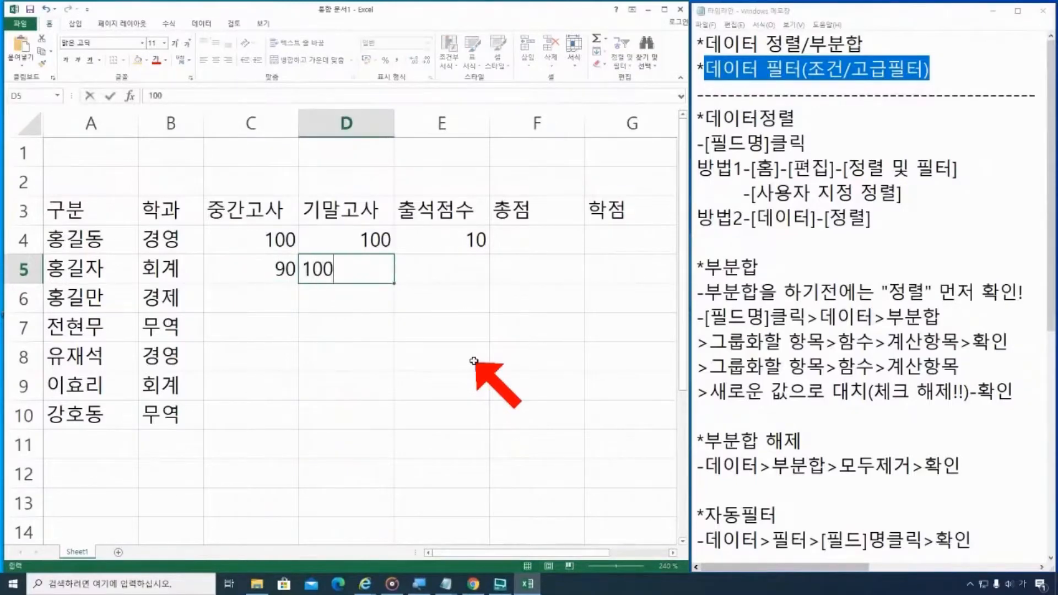
{"action": "key", "text": "Right"}
{"action": "type", "text": "8"}
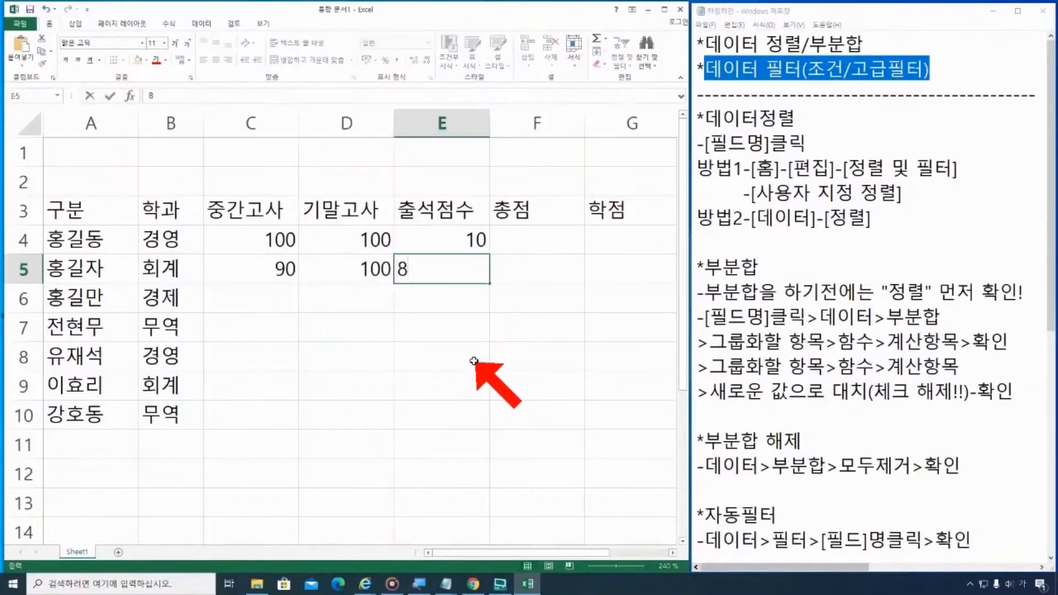
{"action": "key", "text": "Left"}
Fill the row 6 scores with 중간고사 80, 기말고사 80 and 출석점수 5 in C6 to E6
{"action": "key", "text": "Down"}
{"action": "key", "text": "Left"}
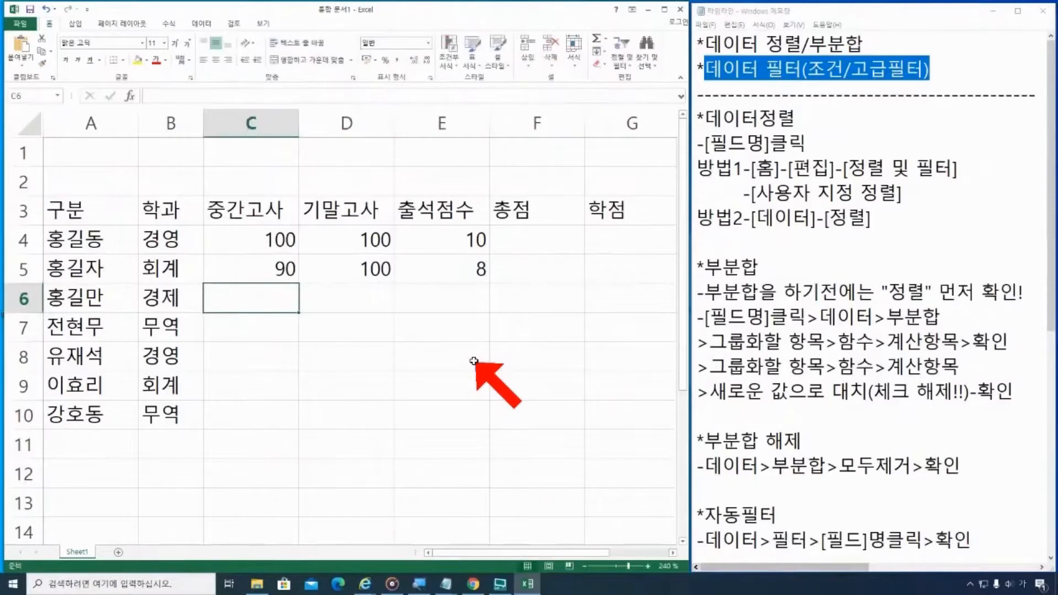
{"action": "type", "text": "80"}
{"action": "key", "text": "Right"}
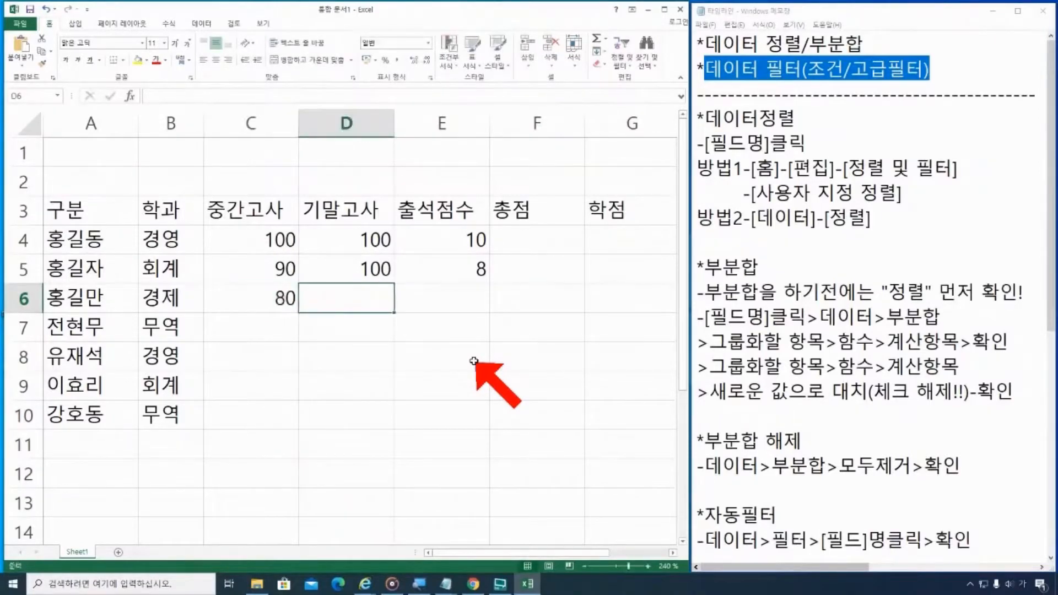
{"action": "type", "text": "80"}
{"action": "key", "text": "Right"}
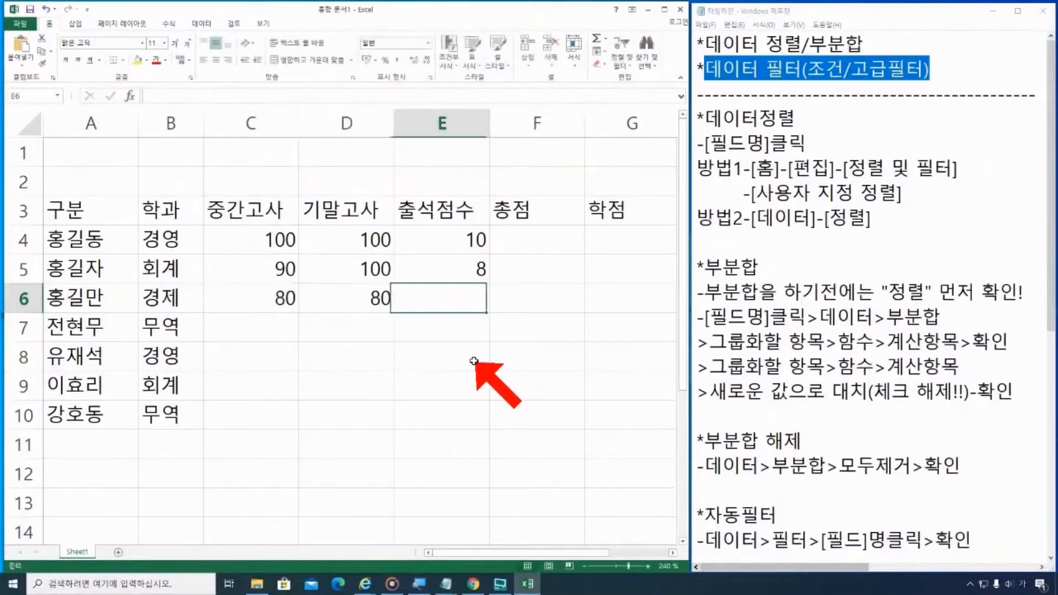
{"action": "type", "text": "5"}
{"action": "key", "text": "Return"}
Fill the row 7 scores with 중간고사 50, 기말고사 70 and 출석점수 7 in C7 to E7
{"action": "key", "text": "Left"}
{"action": "key", "text": "Left"}
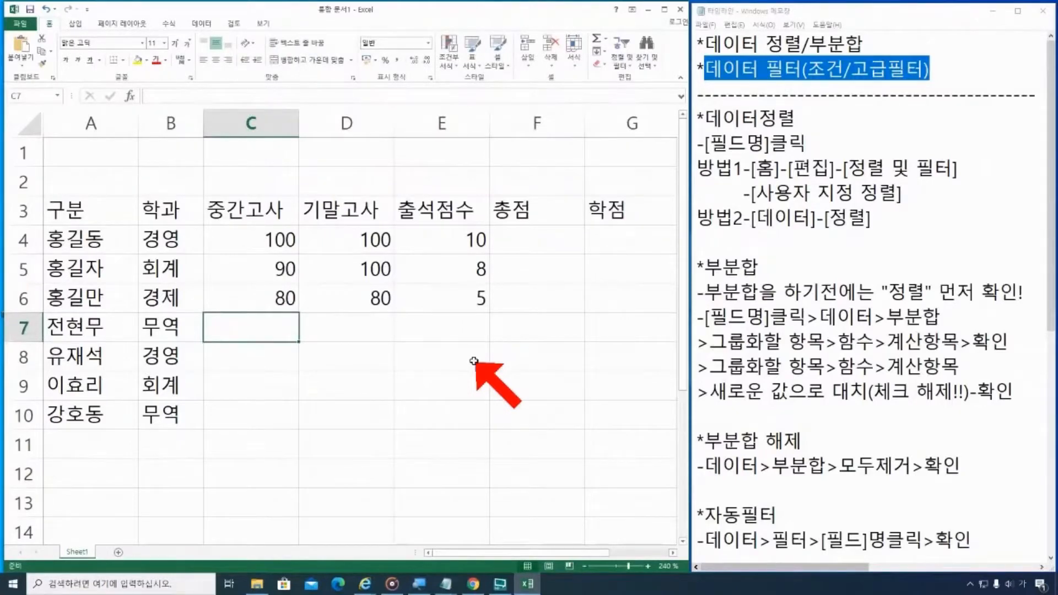
{"action": "type", "text": "50"}
{"action": "key", "text": "Right"}
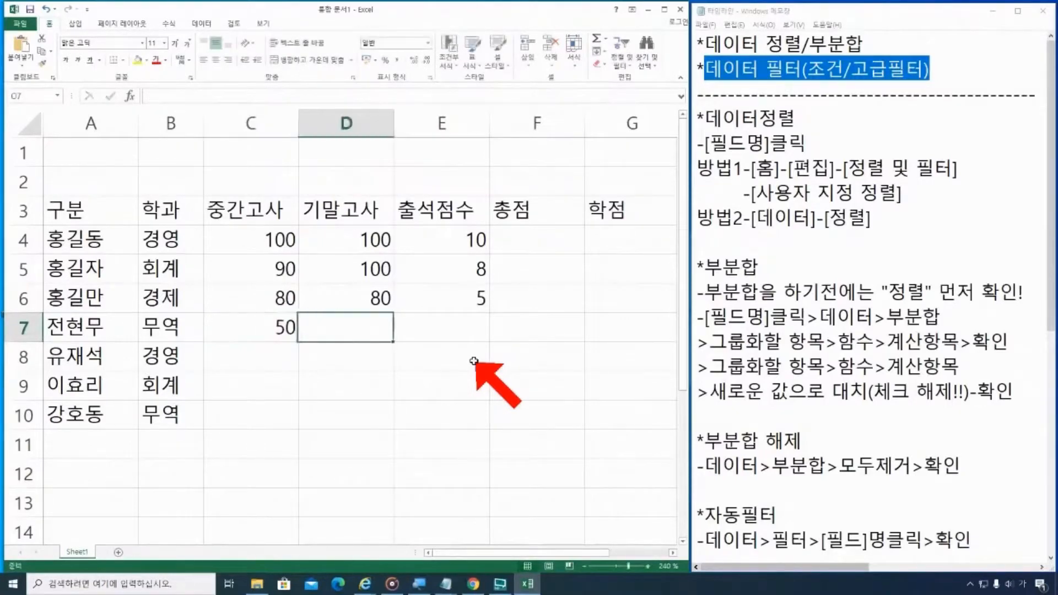
{"action": "type", "text": "70"}
{"action": "key", "text": "Right"}
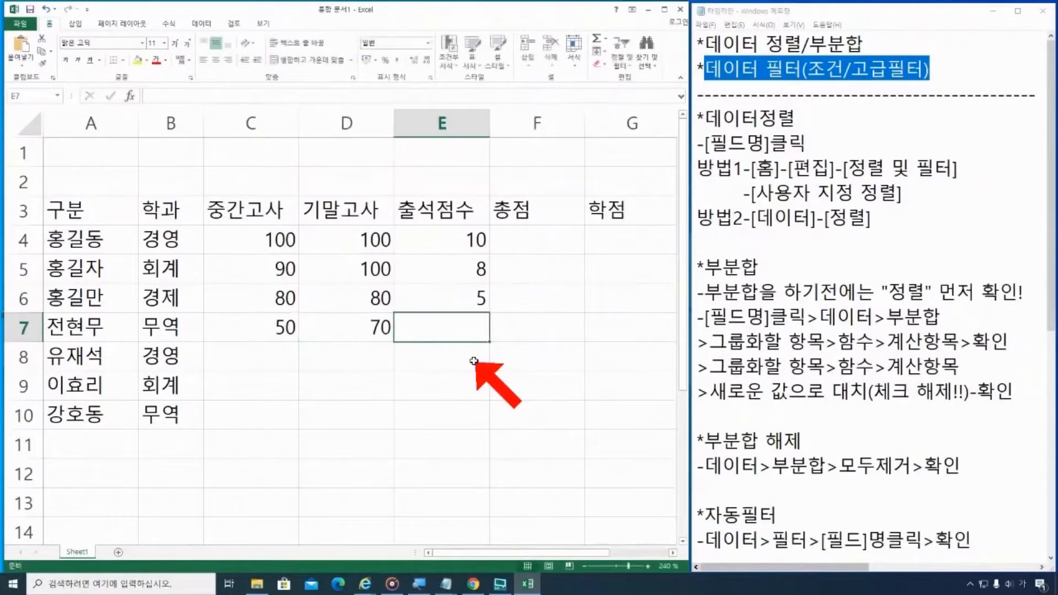
{"action": "type", "text": "7"}
{"action": "key", "text": "Return"}
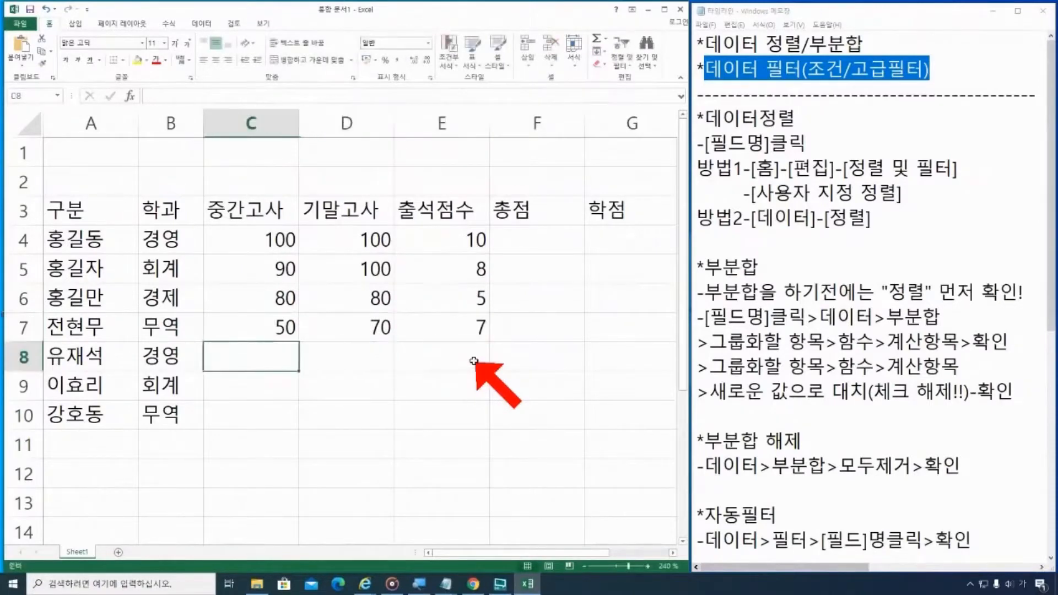
Fill the row 8 scores with 중간고사 100, 기말고사 90 and 출석점수 9 in C8 to E8
{"action": "type", "text": "100"}
{"action": "key", "text": "Right"}
{"action": "type", "text": "90"}
{"action": "key", "text": "Right"}
{"action": "type", "text": "9"}
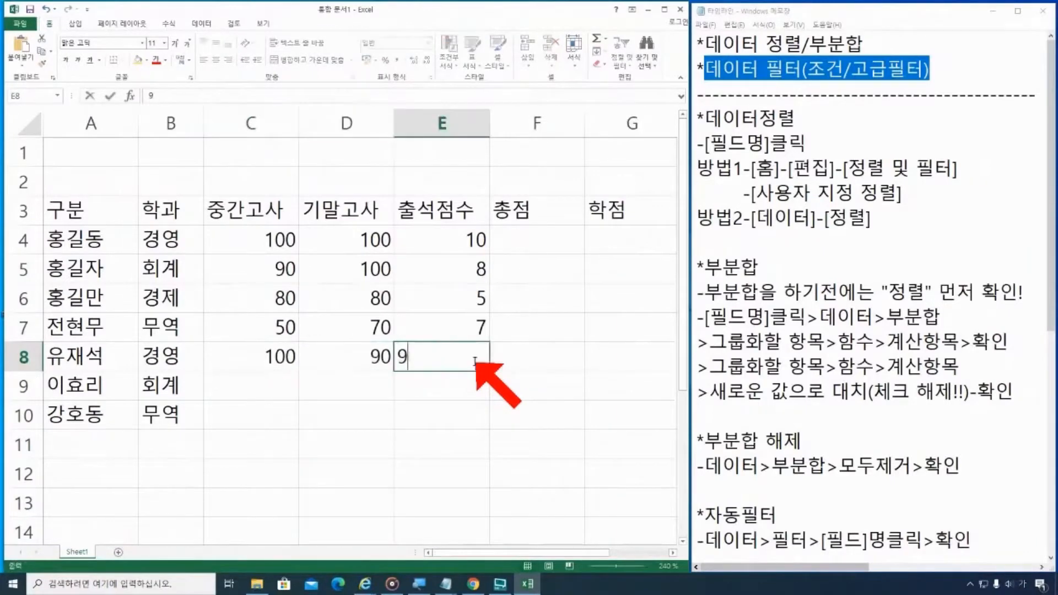
{"action": "key", "text": "Return"}
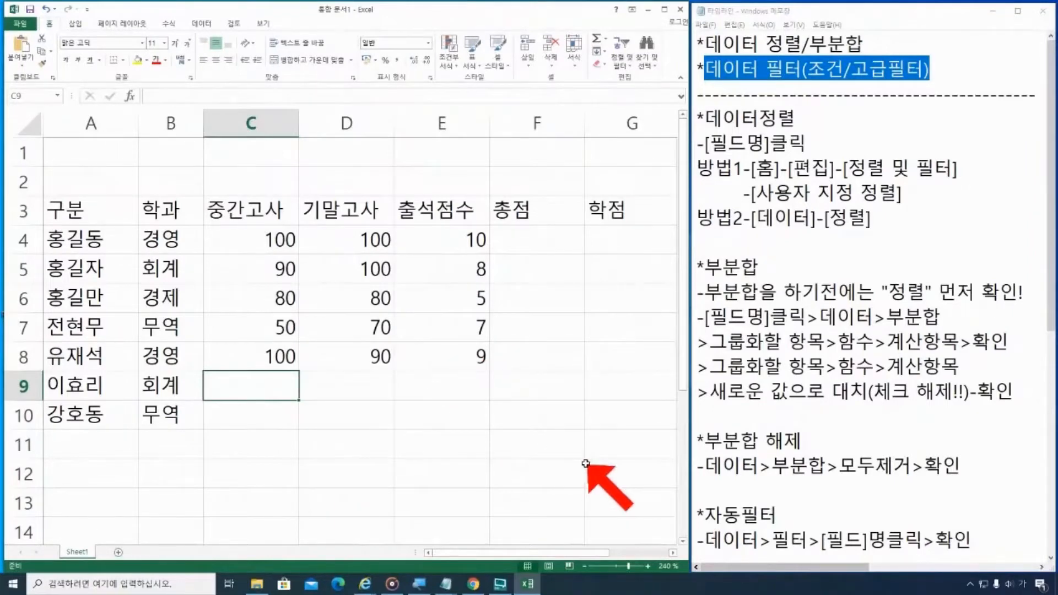
Fill the row 9 scores with 중간고사 100, 기말고사 100 and 출석점수 10 in C9 to E9
{"action": "type", "text": "100"}
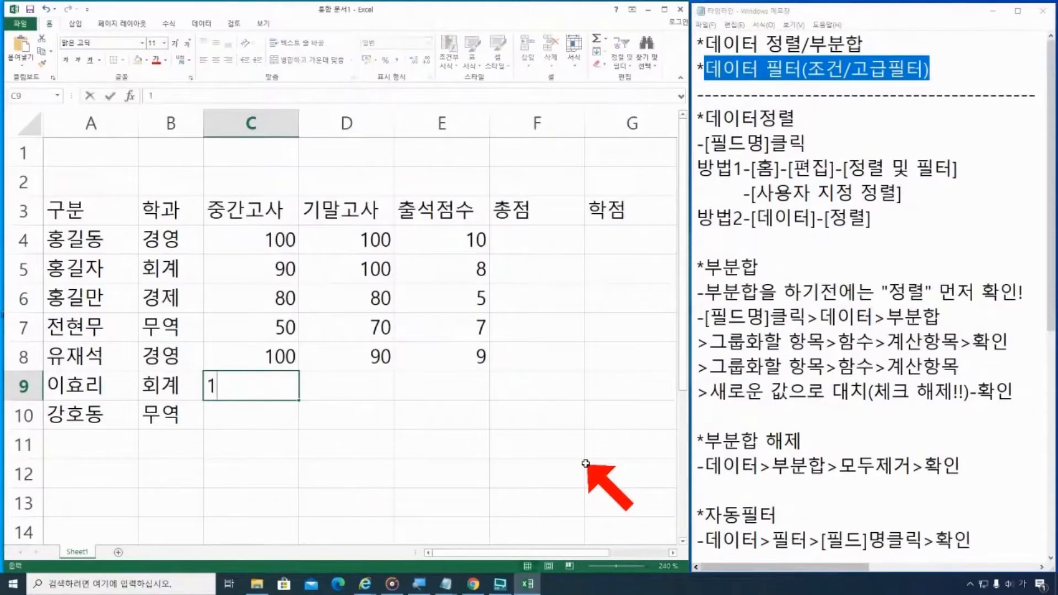
{"action": "key", "text": "Tab"}
{"action": "type", "text": "100"}
{"action": "key", "text": "Tab"}
{"action": "type", "text": "10"}
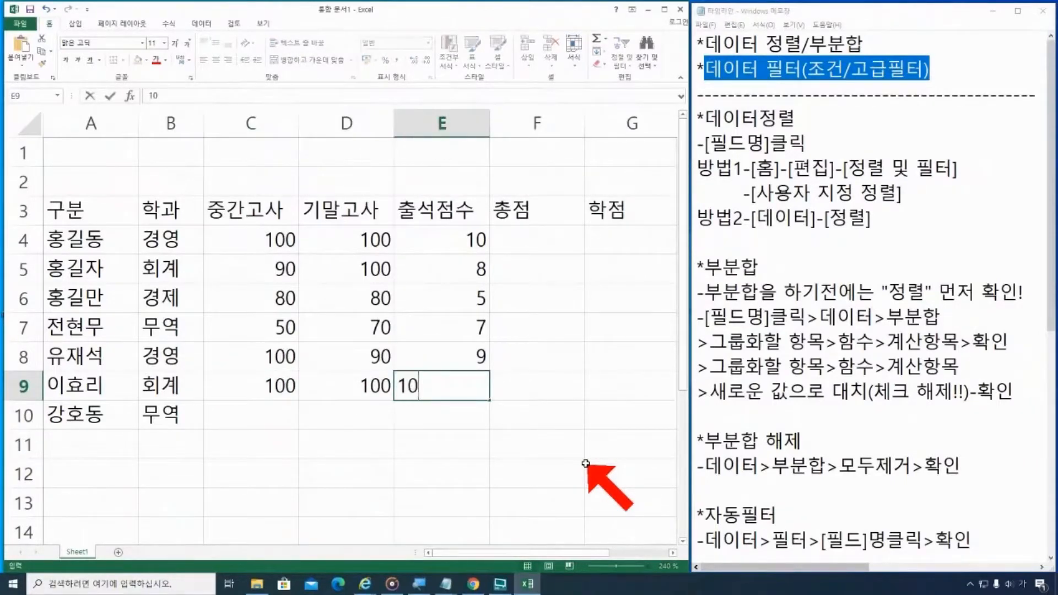
{"action": "key", "text": "Return"}
Fill the row 10 scores with 중간고사 85, 기말고사 65 and 출석점수 10 in C10 to E10
{"action": "key", "text": "Left"}
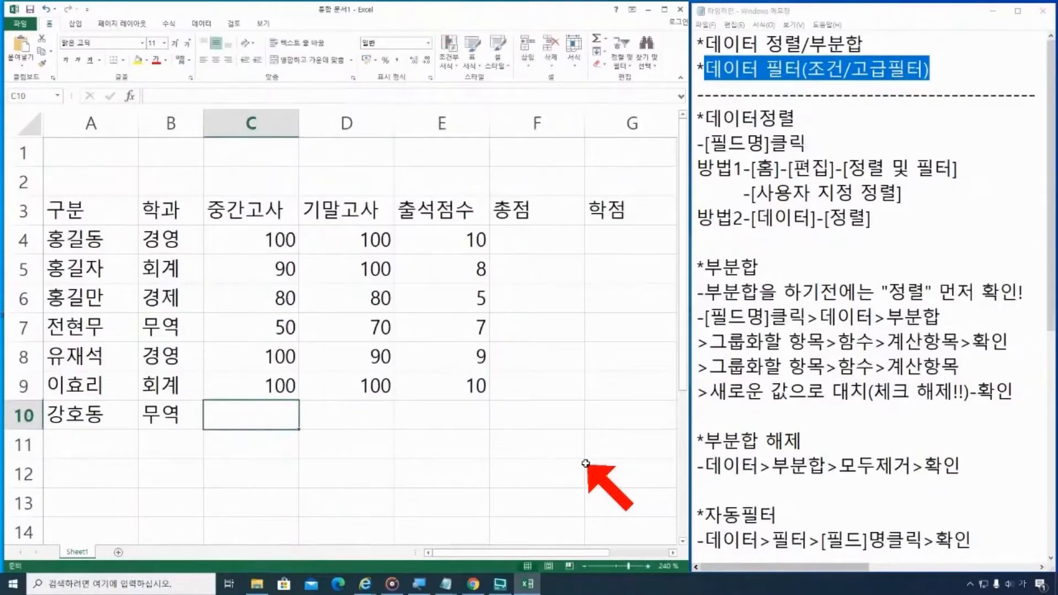
{"action": "type", "text": "85"}
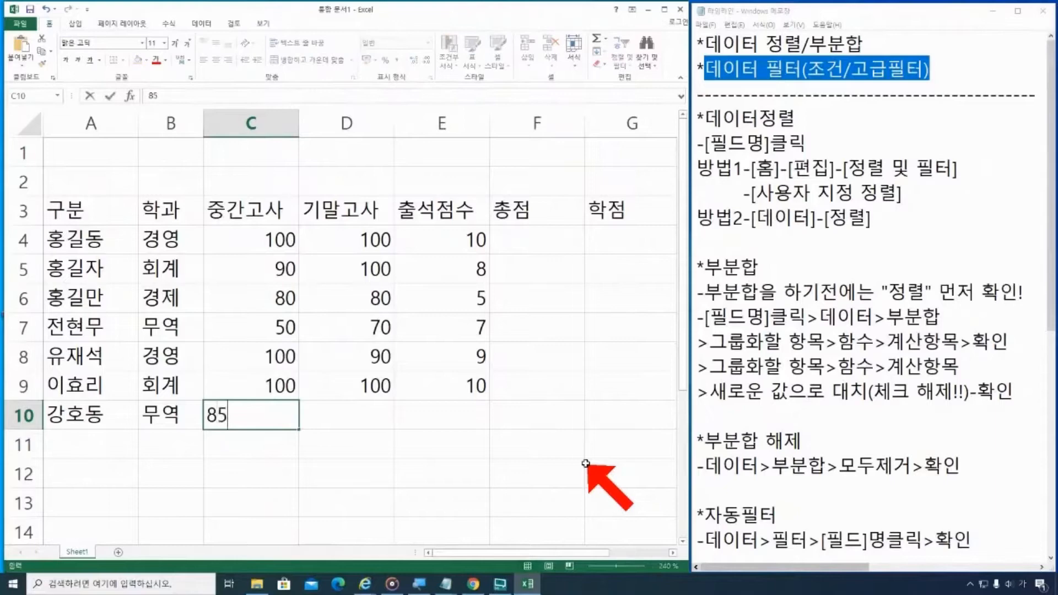
{"action": "key", "text": "Tab"}
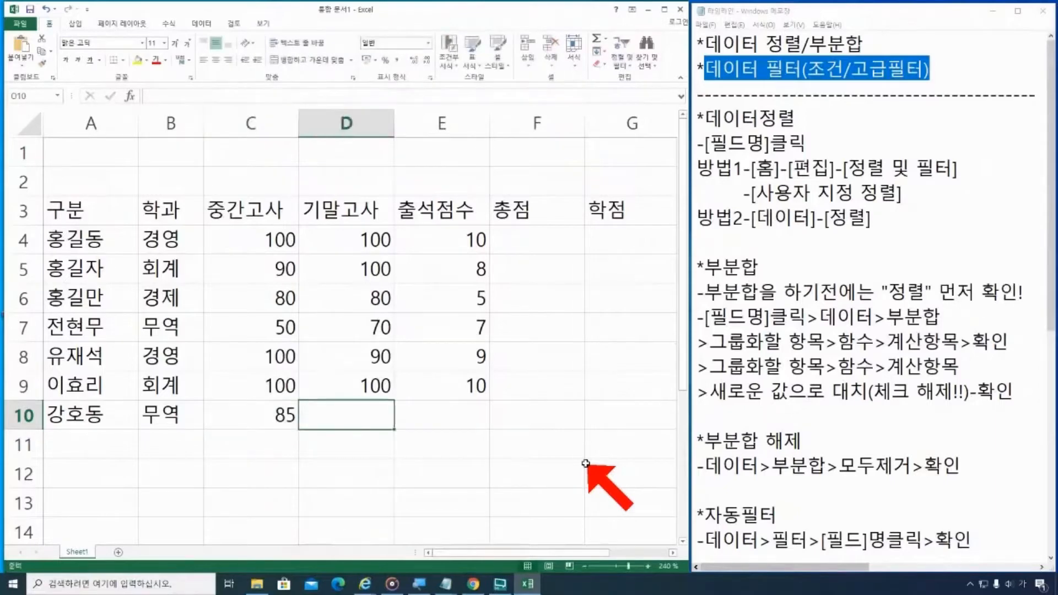
{"action": "type", "text": "65"}
{"action": "key", "text": "Tab"}
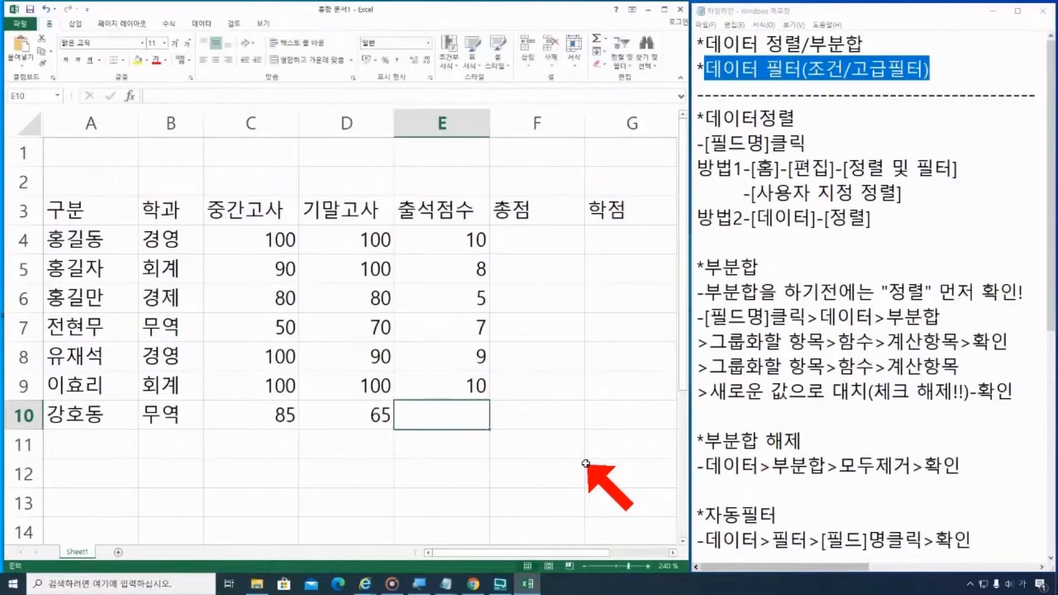
{"action": "type", "text": "10"}
{"action": "key", "text": "Return"}
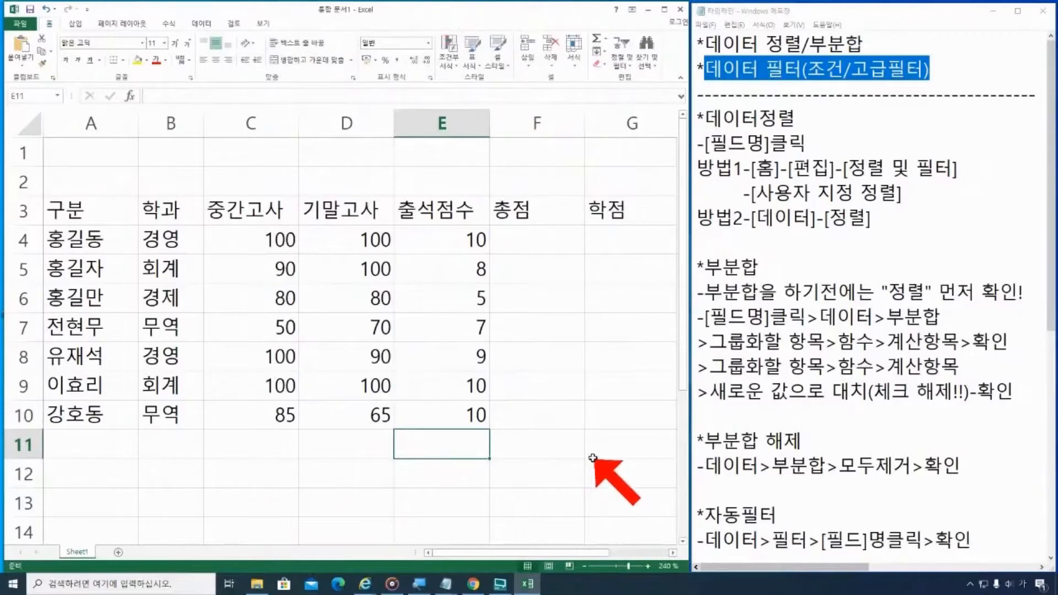
{"action": "left_click", "coordinate": [596, 439]}
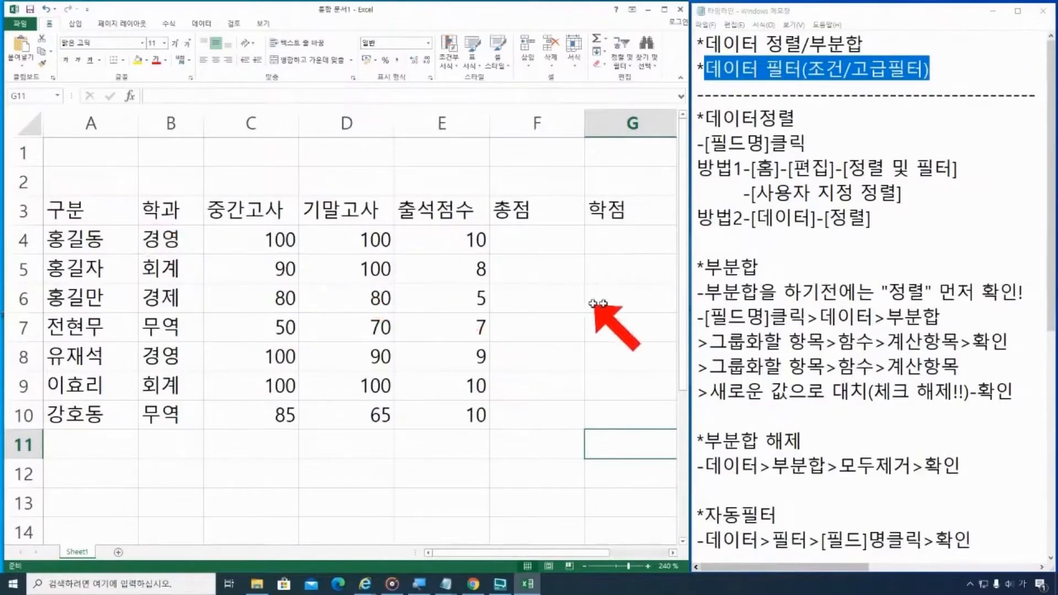
Apply all borders (모든 테두리) to the table A3:G10 and centre its contents horizontally
{"action": "key", "text": "alt+Tab"}
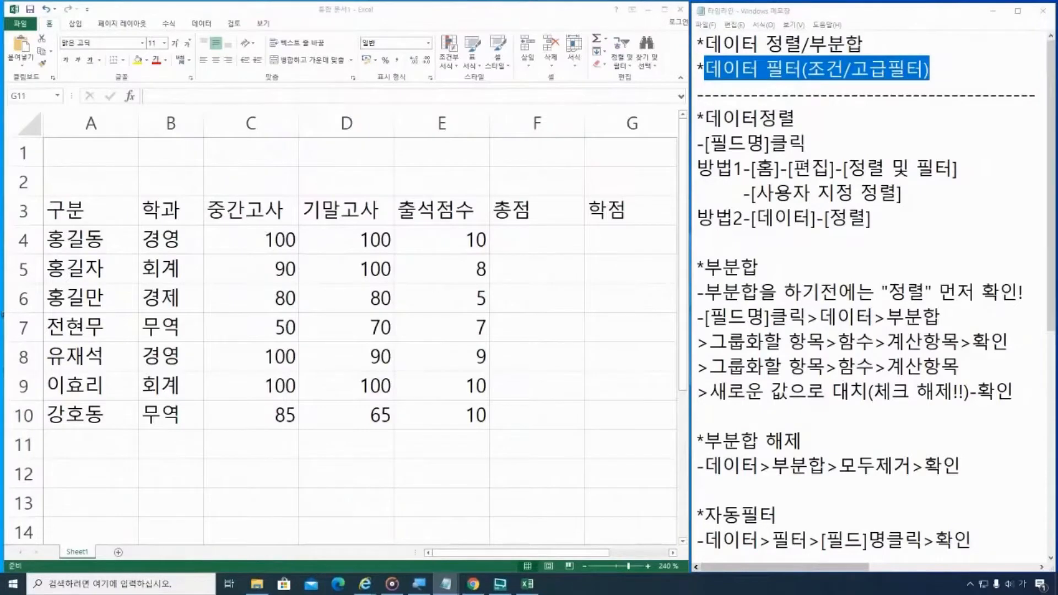
{"action": "left_click_drag", "start_coordinate": [66, 210], "coordinate": [605, 413]}
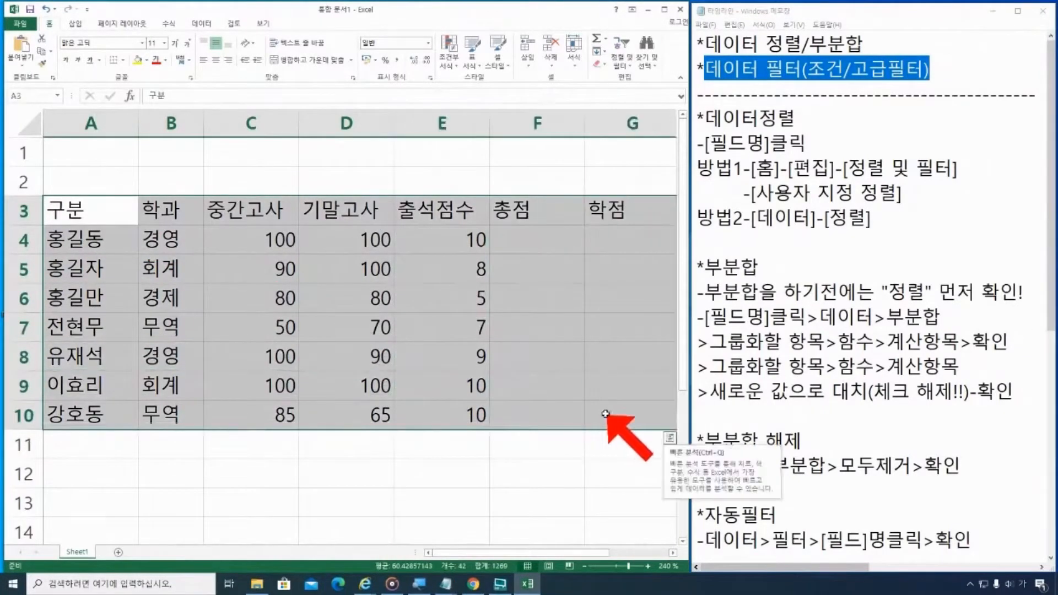
{"action": "left_click", "coordinate": [585, 566]}
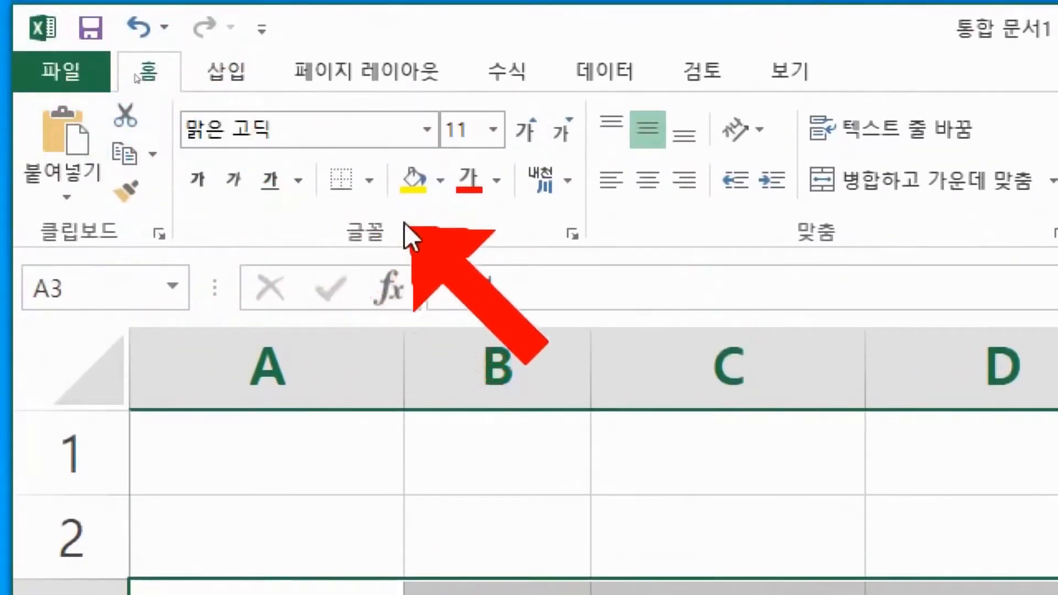
{"action": "left_click", "coordinate": [372, 181]}
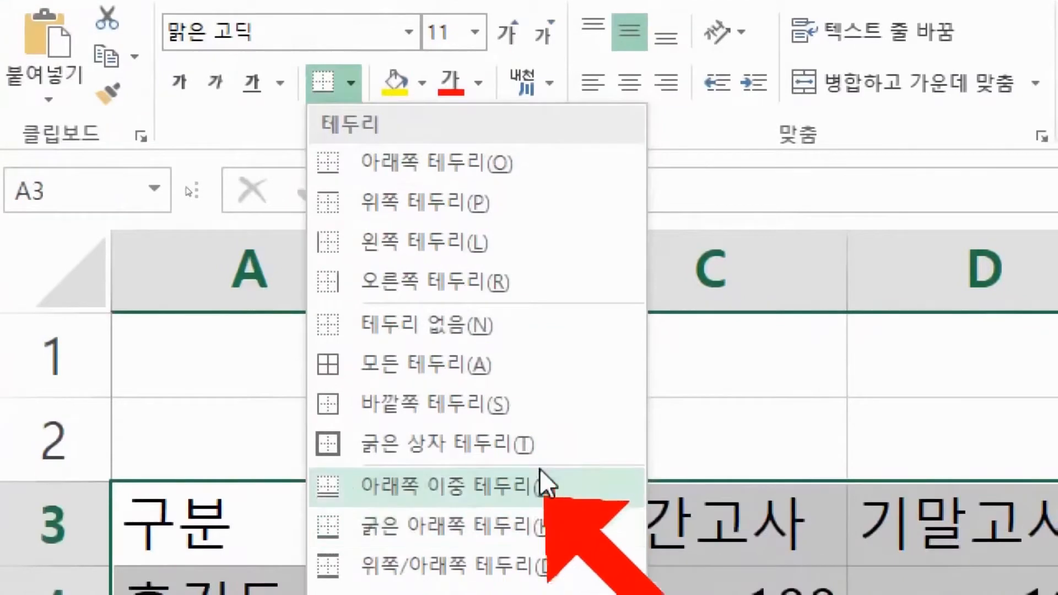
{"action": "left_click", "coordinate": [516, 366]}
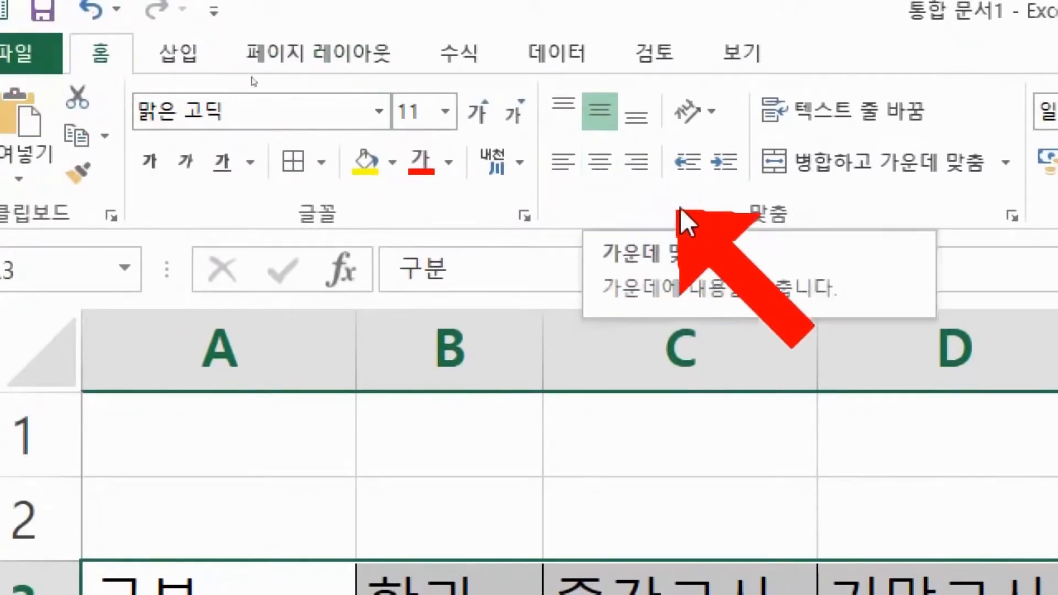
{"action": "left_click", "coordinate": [600, 162]}
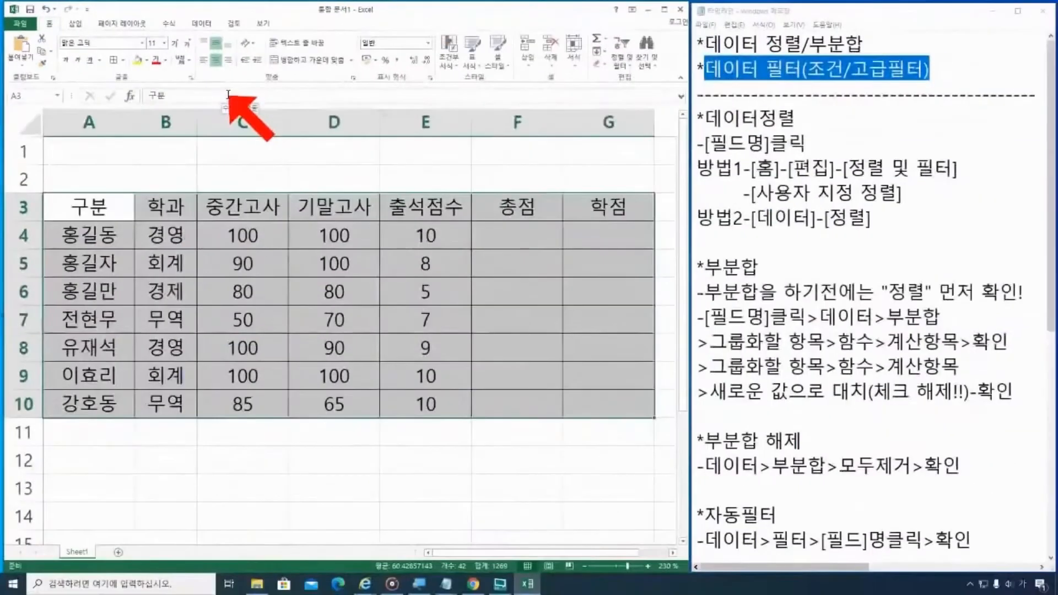
{"action": "left_click", "coordinate": [424, 466]}
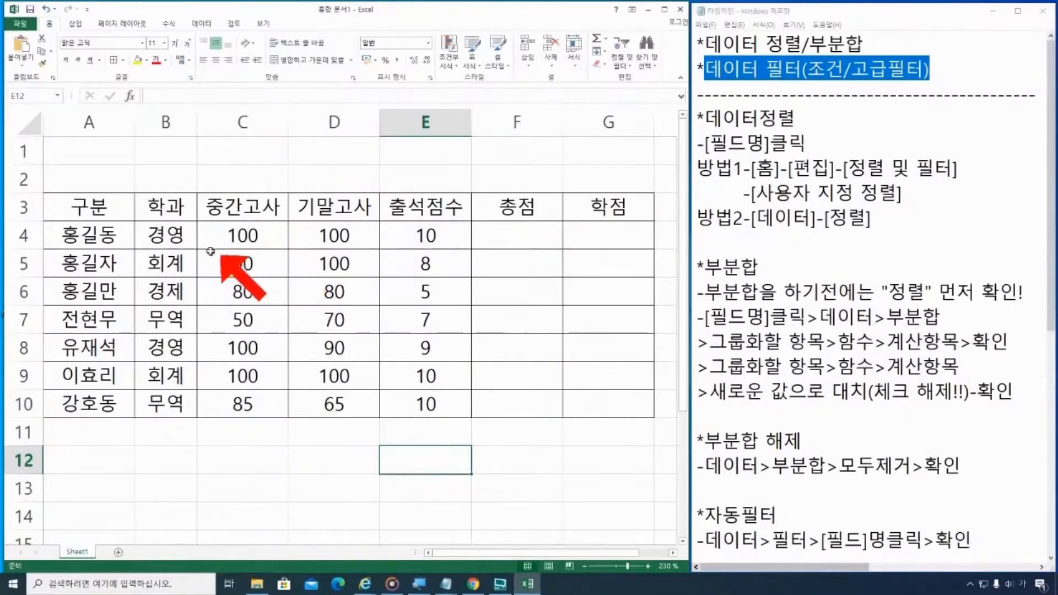
Right-align the score and total cells in C4:F10
{"action": "left_click_drag", "start_coordinate": [244, 234], "coordinate": [405, 397]}
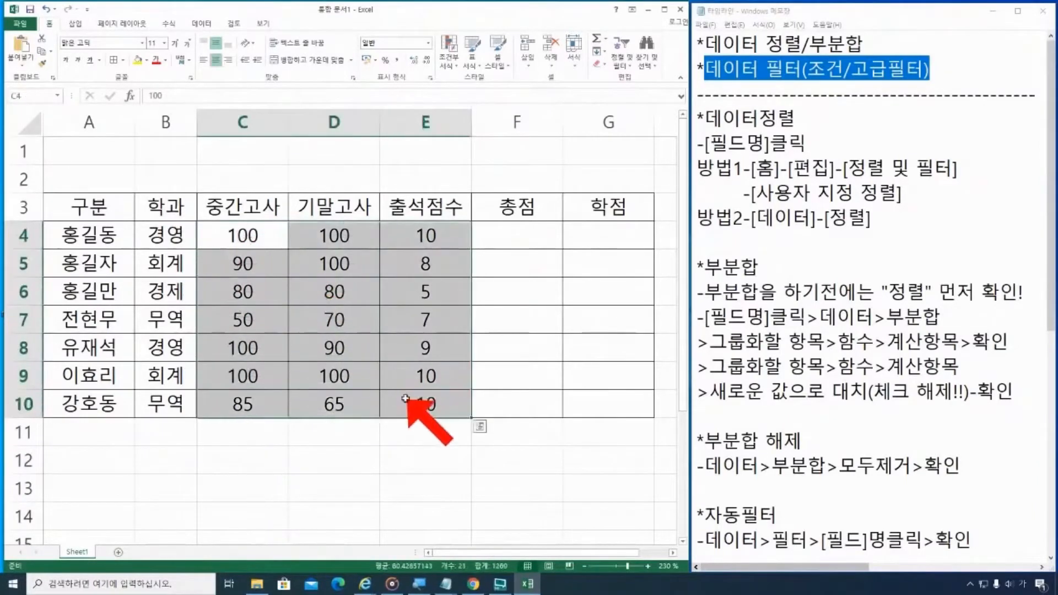
{"action": "left_click_drag", "start_coordinate": [237, 236], "coordinate": [483, 397]}
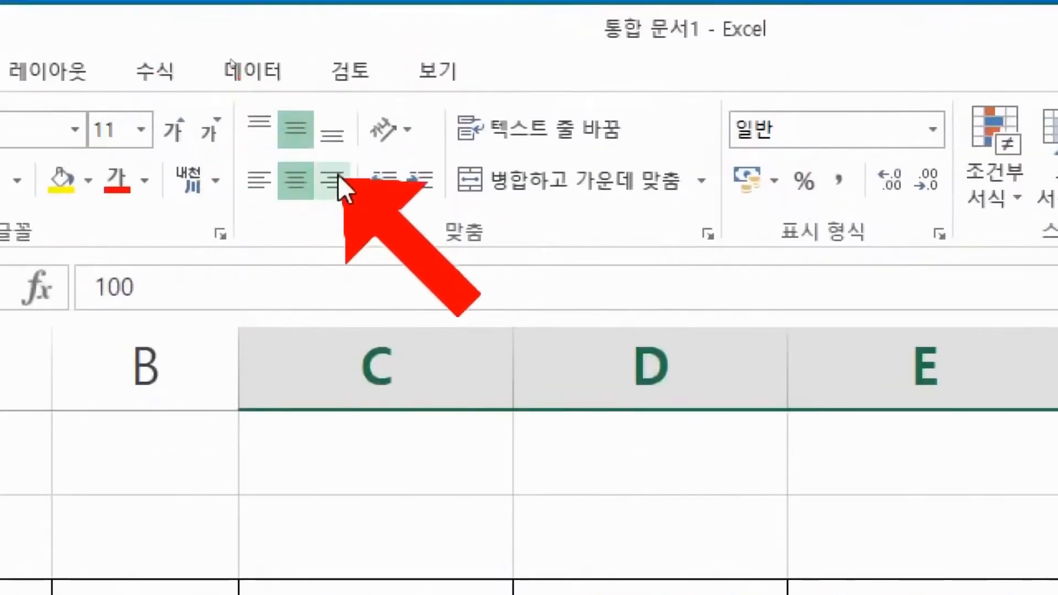
{"action": "left_click", "coordinate": [340, 179]}
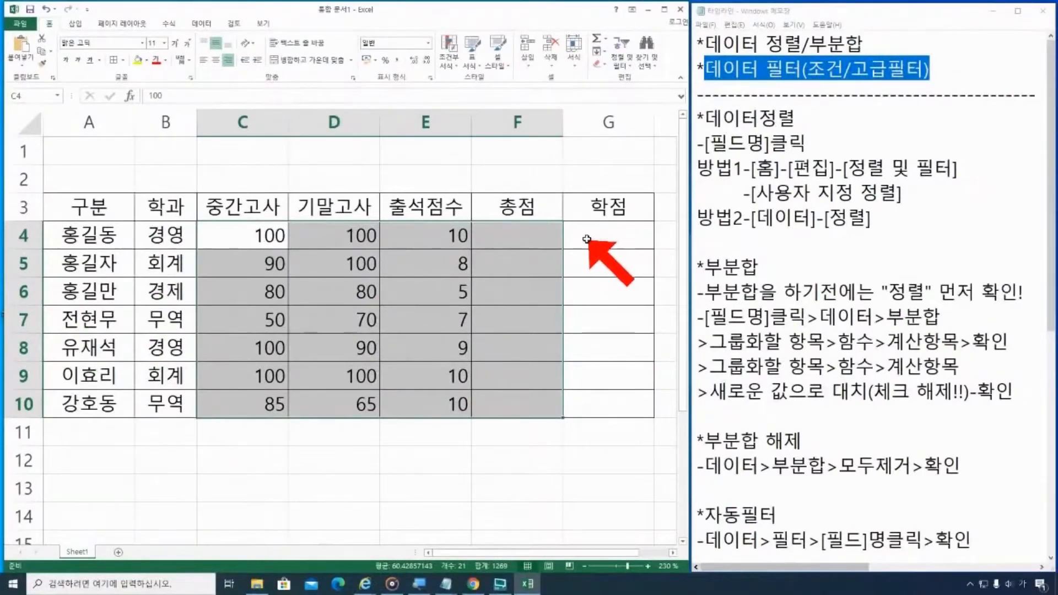
{"action": "left_click", "coordinate": [587, 238]}
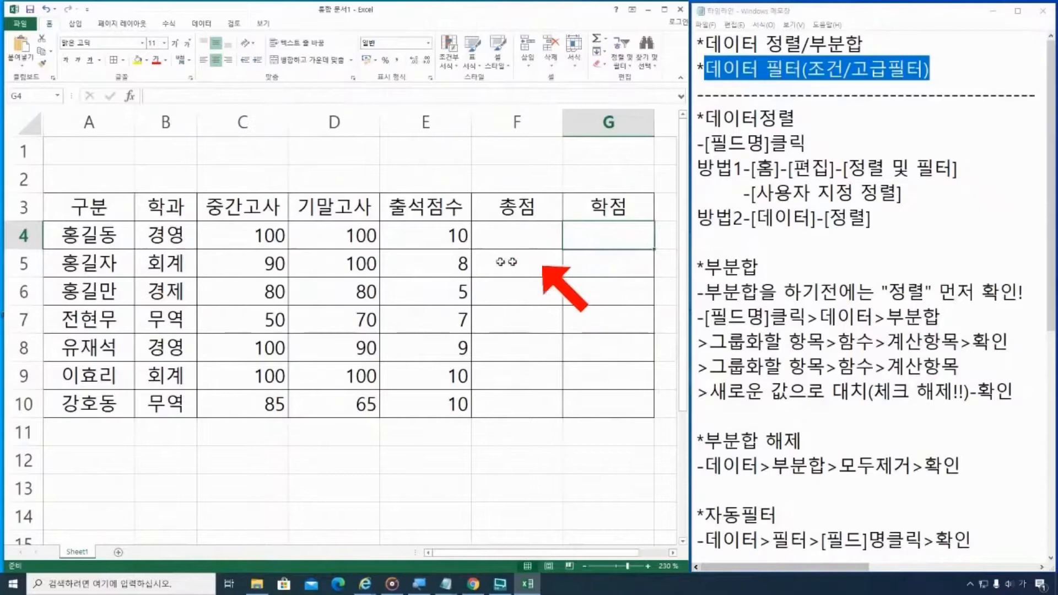
Fill the header row A3:G3 with the standard orange colour
{"action": "left_click_drag", "start_coordinate": [107, 208], "coordinate": [614, 209]}
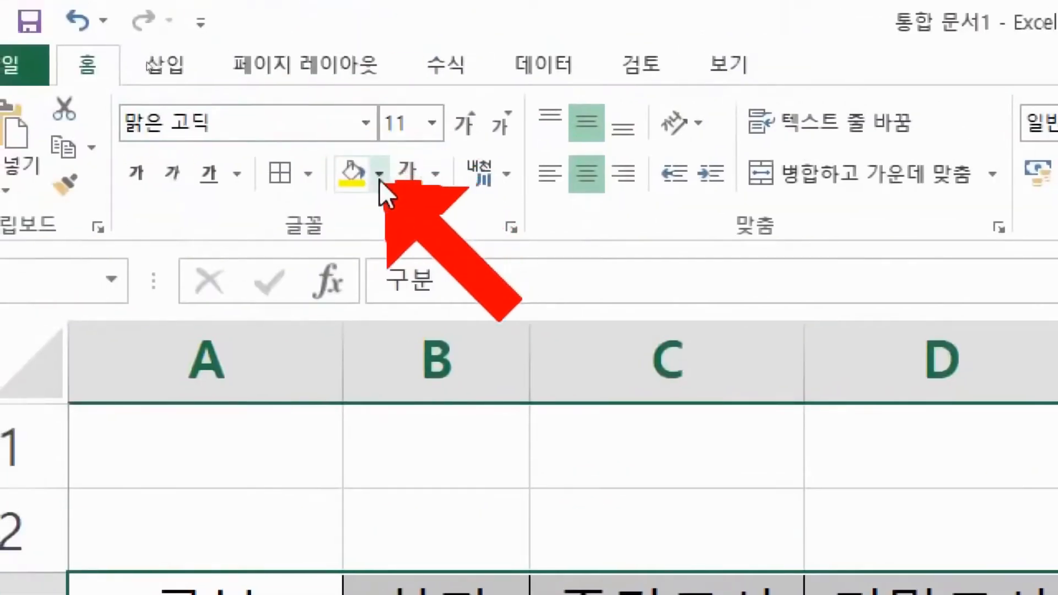
{"action": "left_click", "coordinate": [379, 178]}
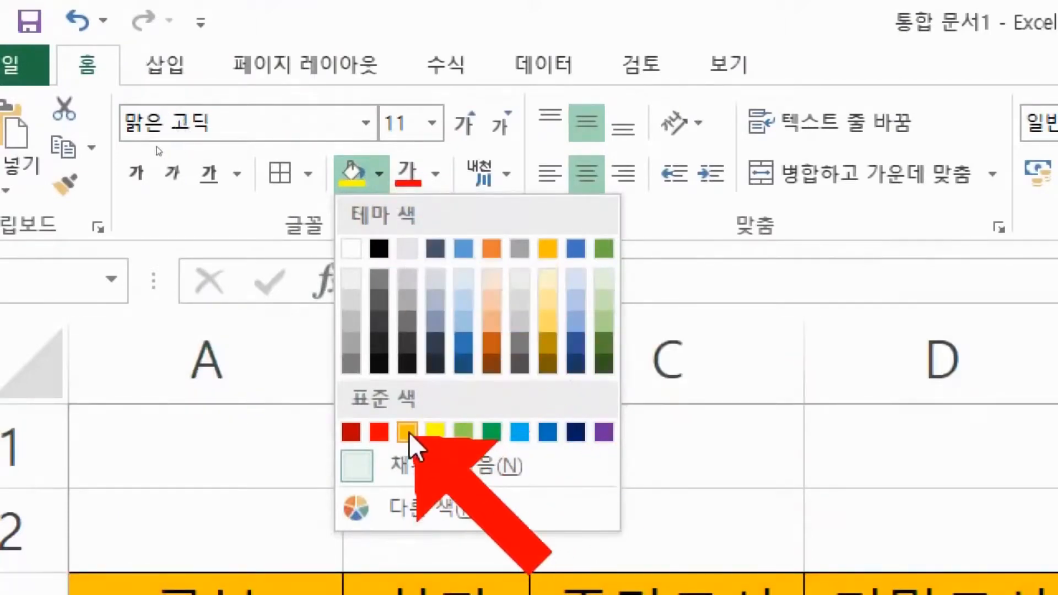
{"action": "left_click", "coordinate": [407, 432]}
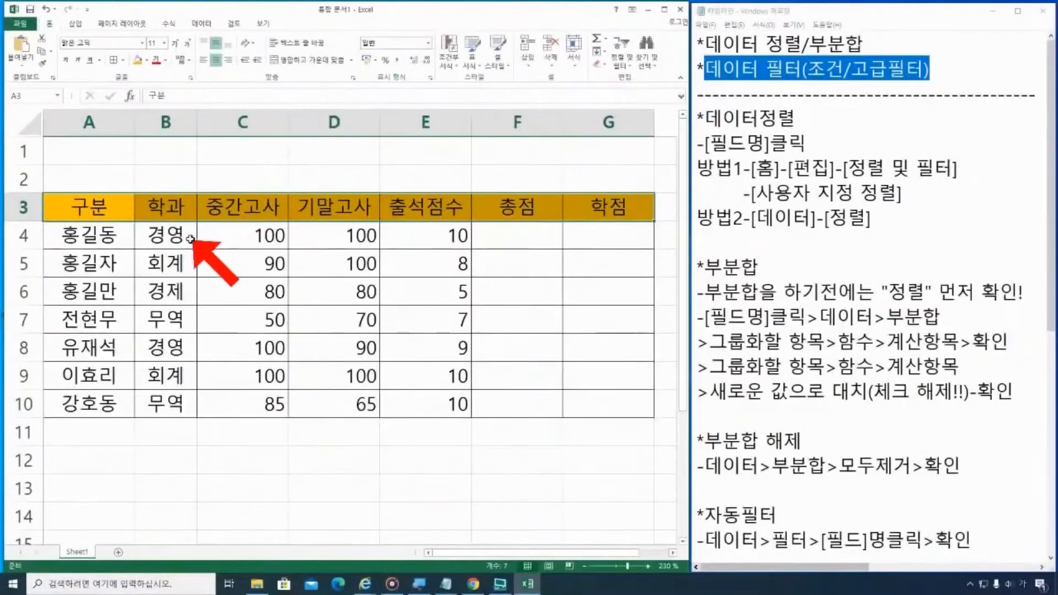
{"action": "left_click", "coordinate": [167, 242]}
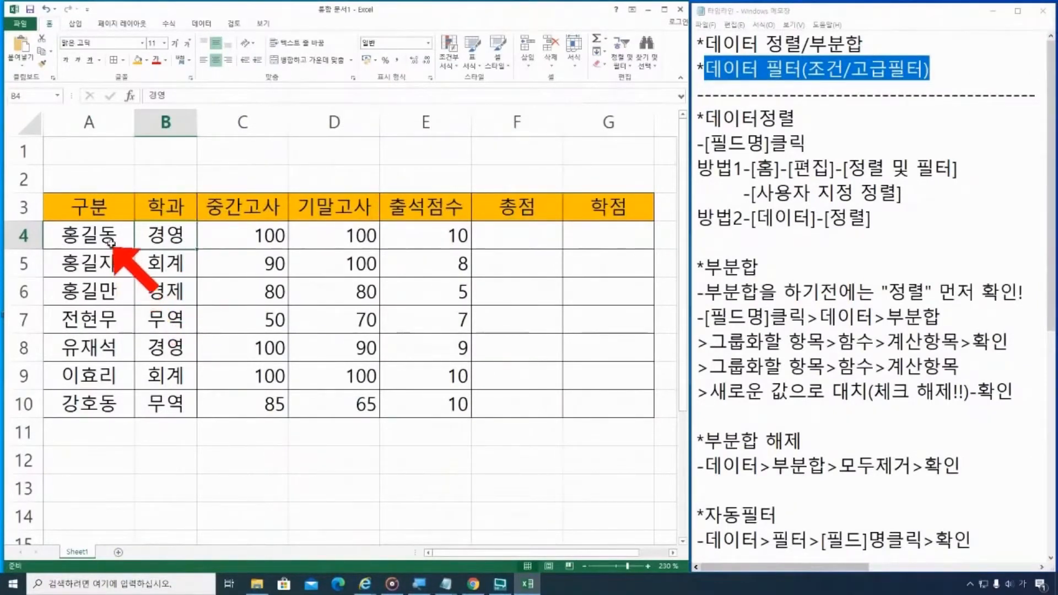
Fill the name cells A4:A10 with the standard light green colour
{"action": "left_click_drag", "start_coordinate": [107, 236], "coordinate": [115, 399]}
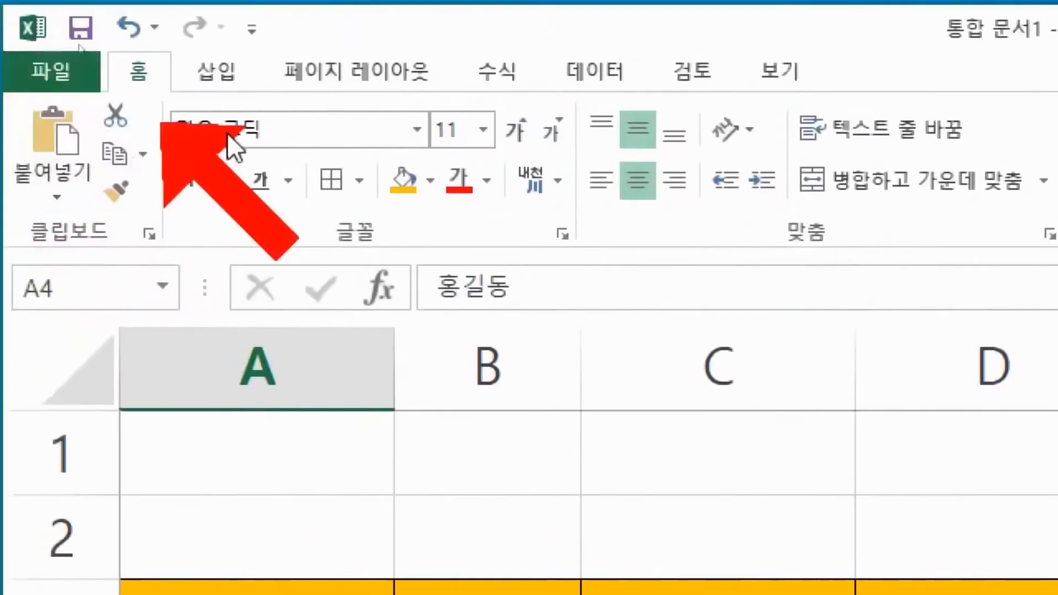
{"action": "left_click", "coordinate": [368, 95]}
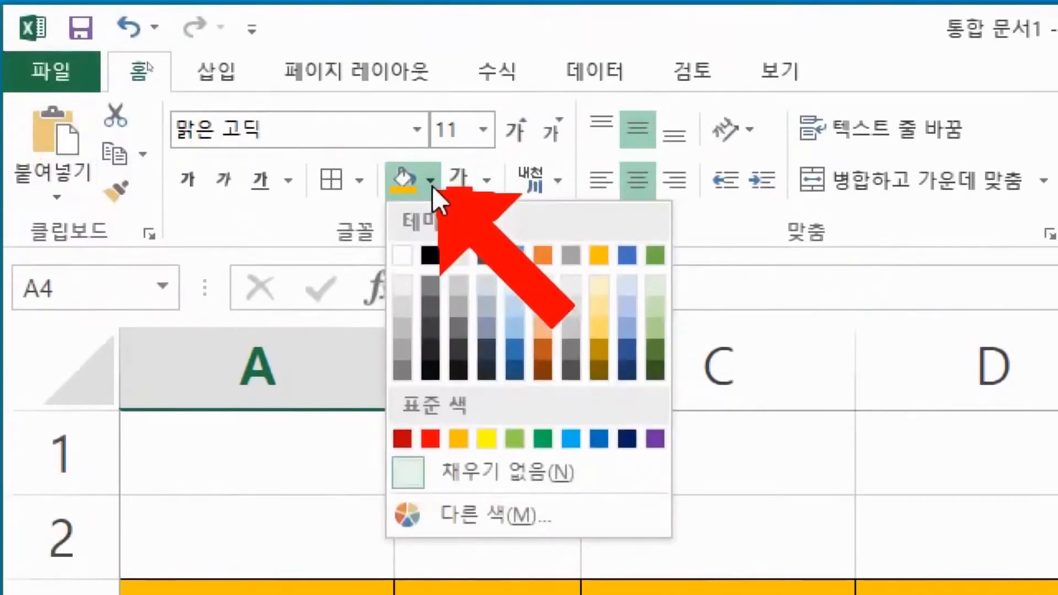
{"action": "left_click", "coordinate": [520, 439]}
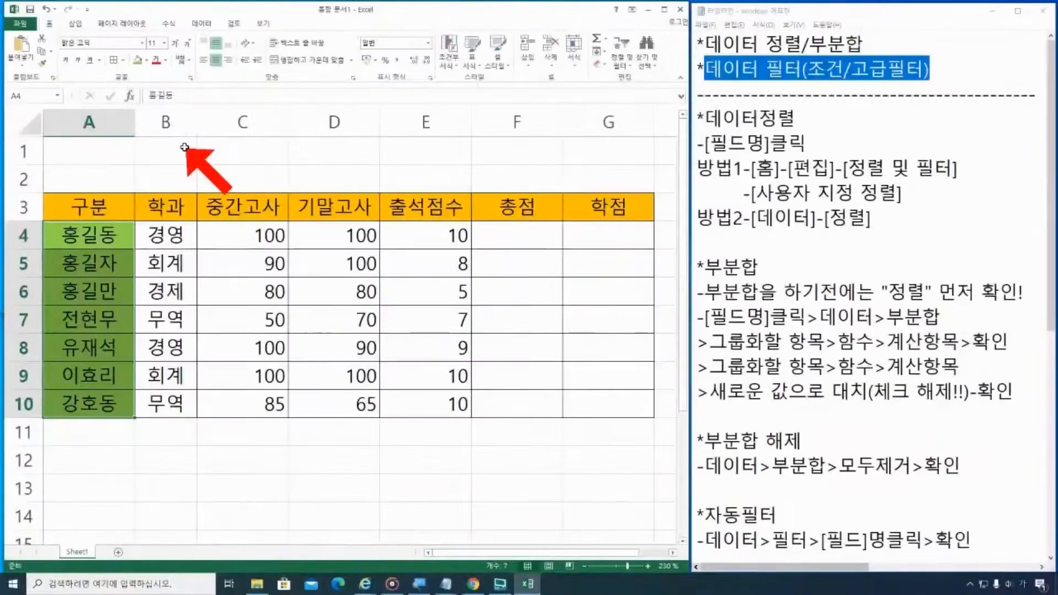
{"action": "left_click", "coordinate": [436, 421]}
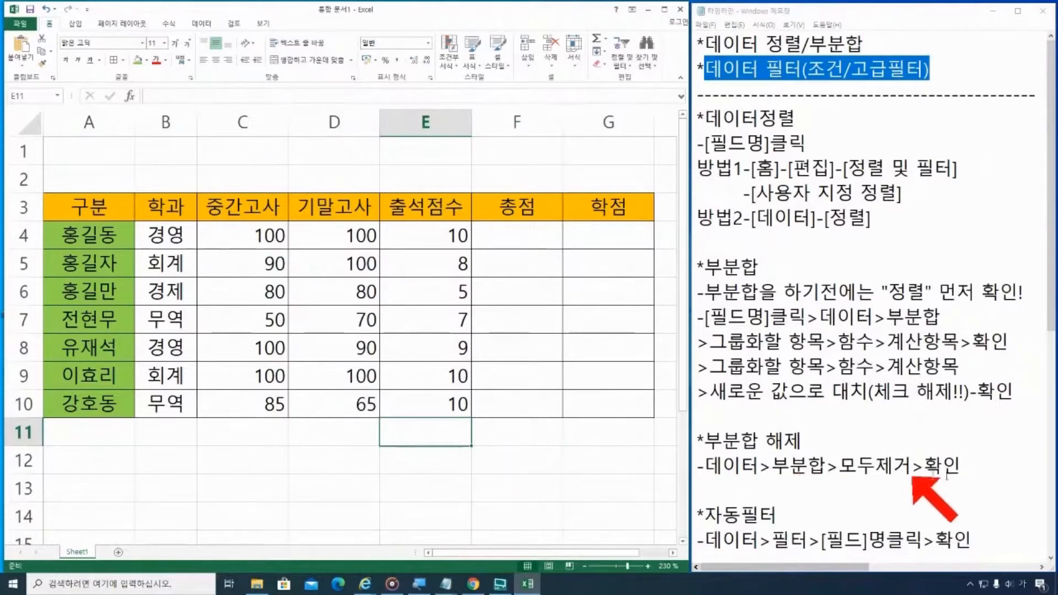
Insert the AutoSum 합계 function in F4, the first cell under 총점
{"action": "left_click", "coordinate": [826, 119]}
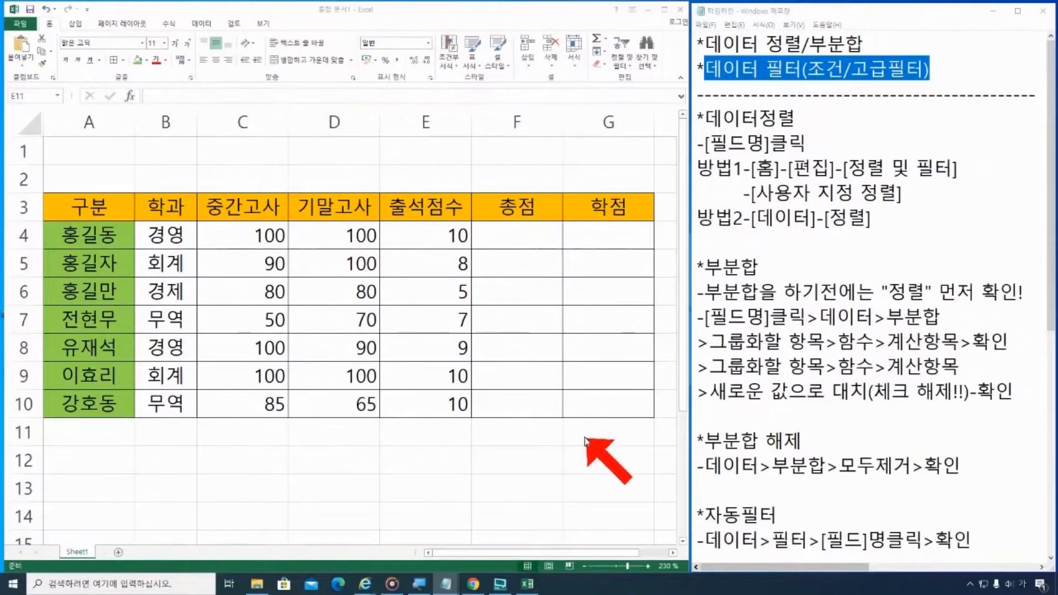
{"action": "left_click", "coordinate": [505, 234]}
{"action": "left_click", "coordinate": [529, 226]}
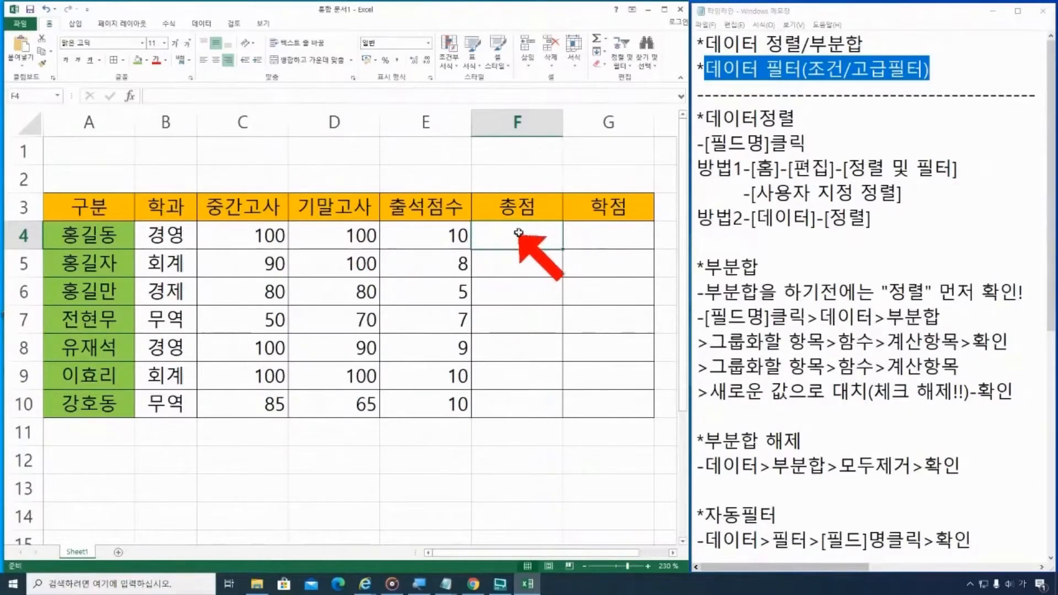
{"action": "key", "text": "alt+Tab"}
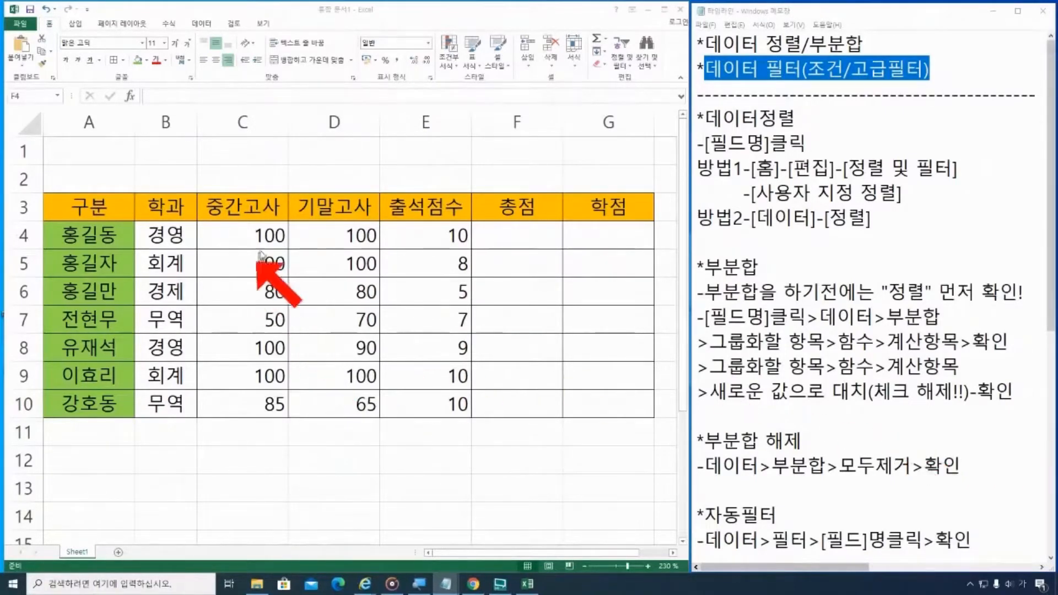
{"action": "left_click", "coordinate": [542, 238]}
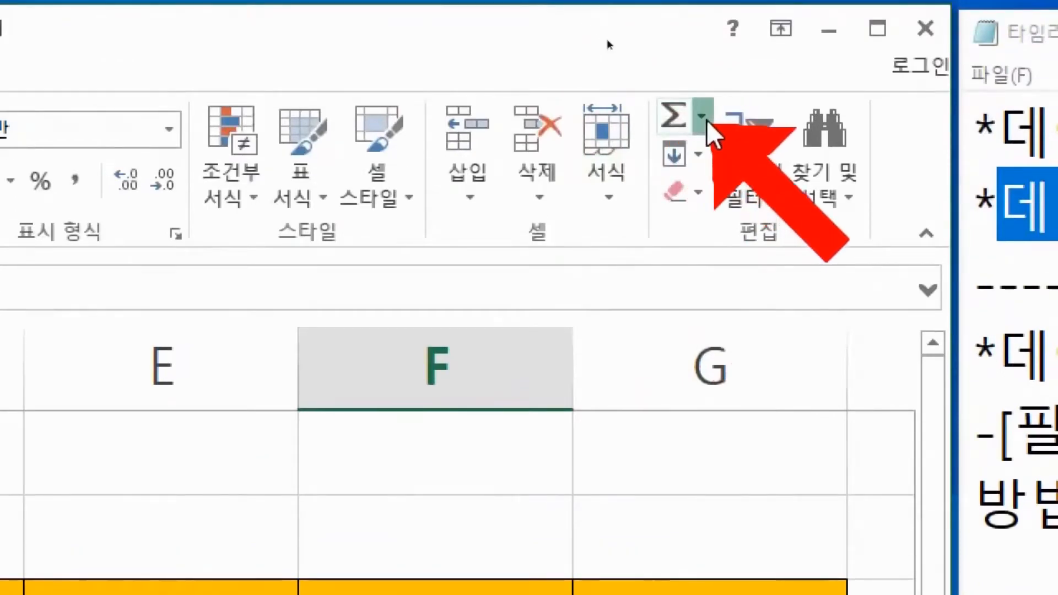
{"action": "left_click", "coordinate": [707, 120]}
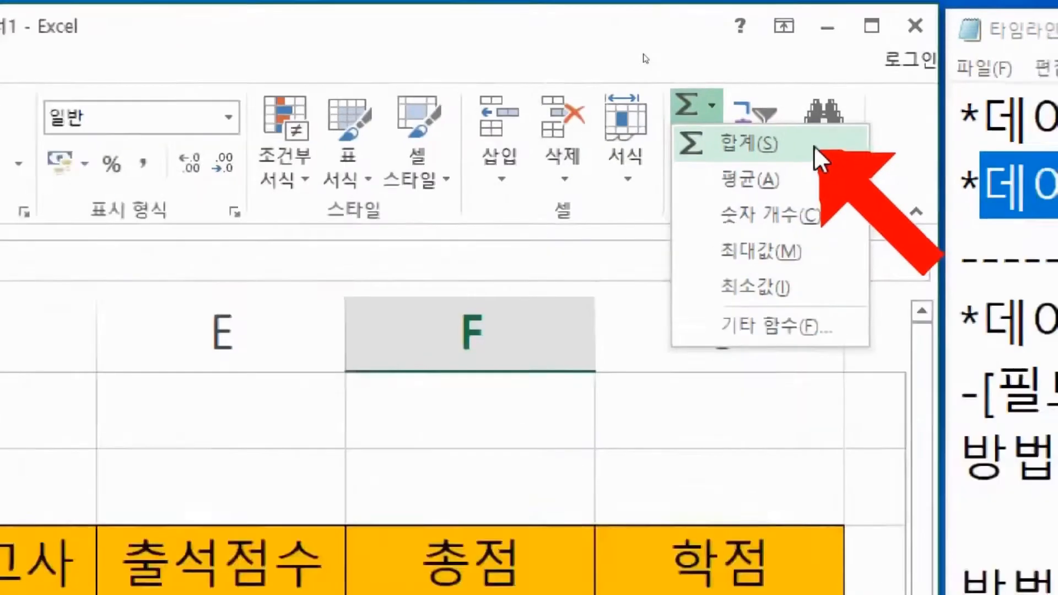
{"action": "left_click", "coordinate": [814, 161]}
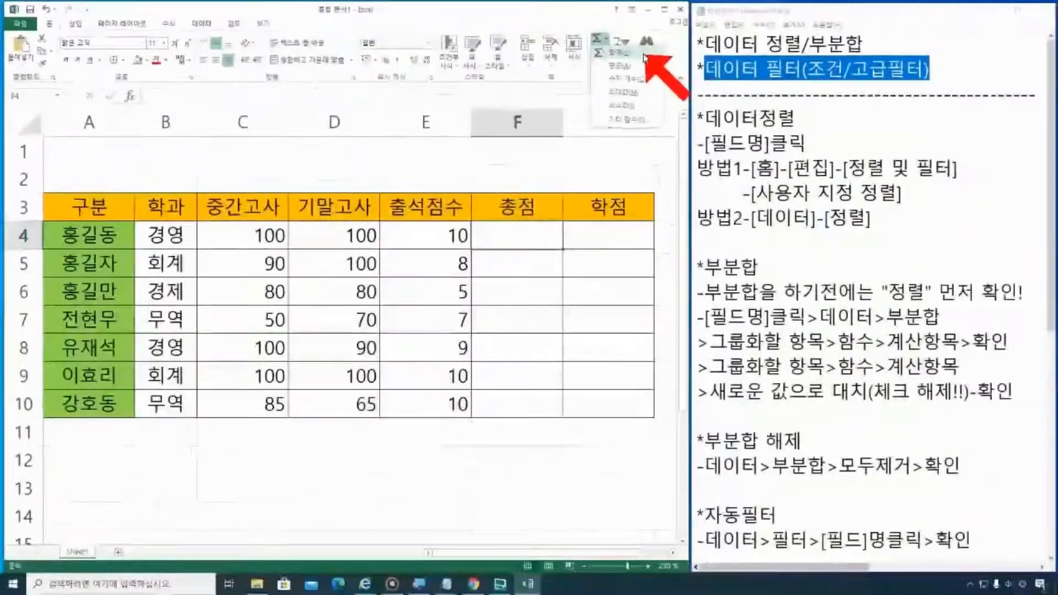
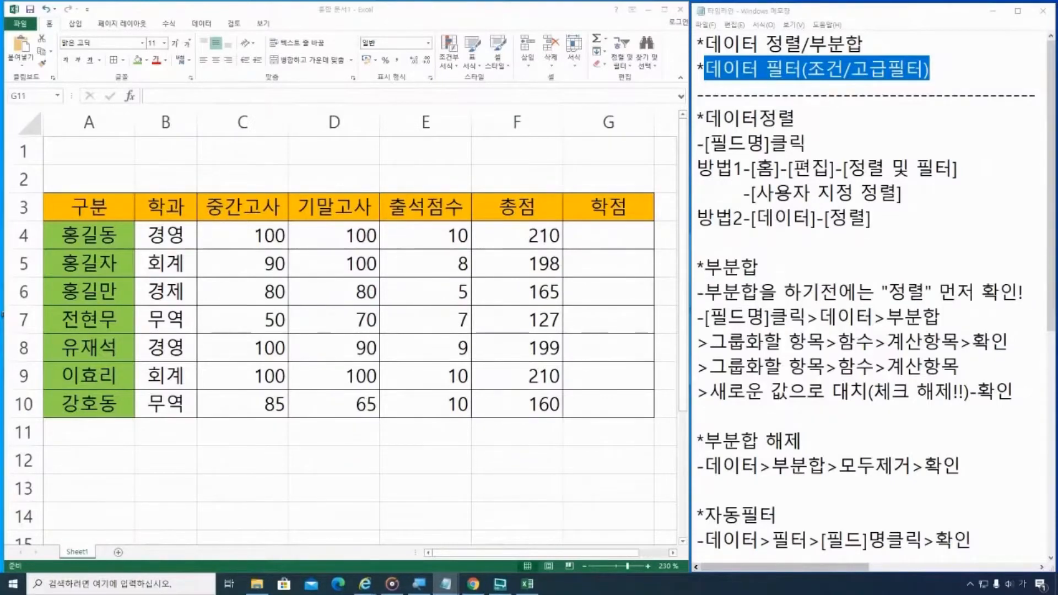
Select cell G4, switch to the Notepad outline and add the heading "*데이터입력" below the dashed line
{"action": "key", "text": "alt+Tab"}
{"action": "left_click", "coordinate": [627, 238]}
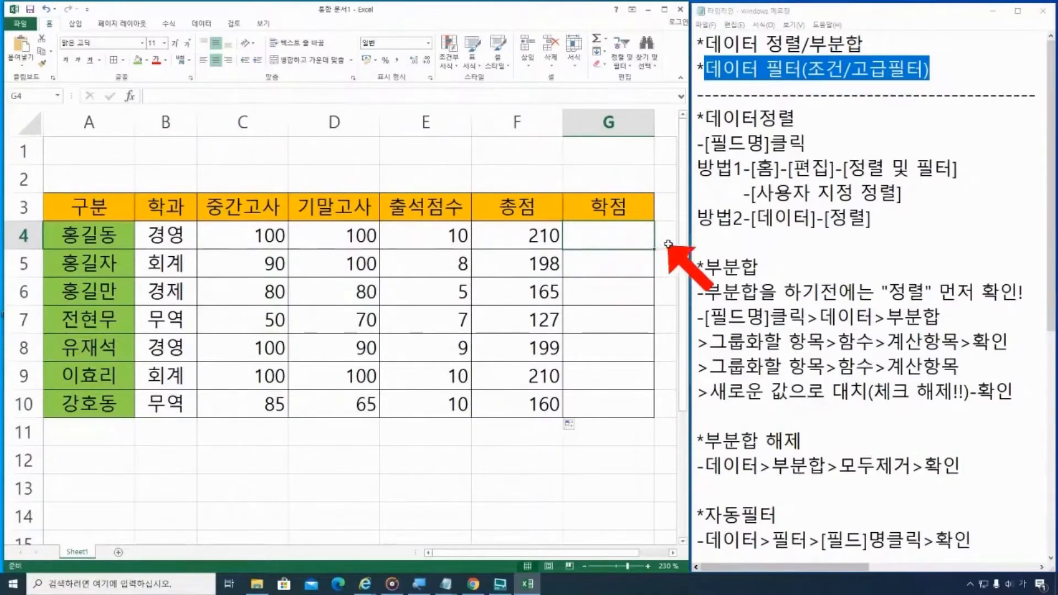
{"action": "left_click", "coordinate": [697, 118]}
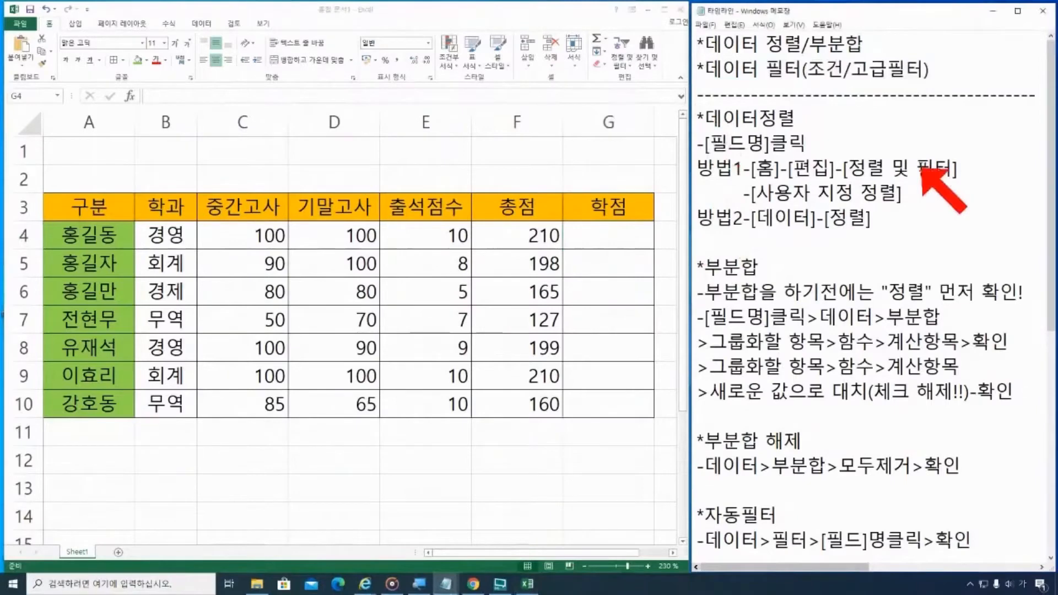
{"action": "key", "text": "Return"}
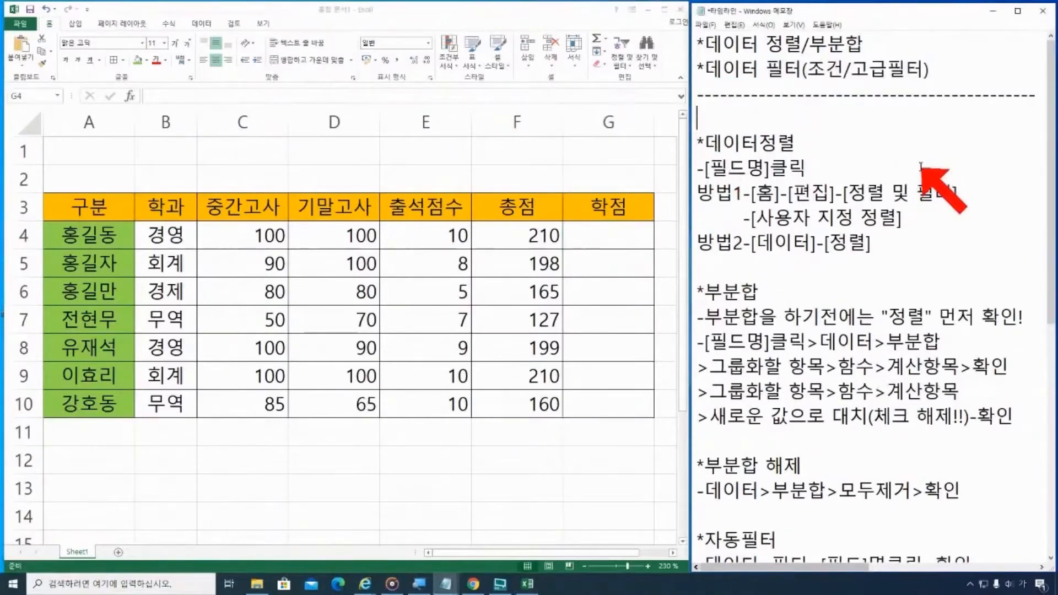
{"action": "key", "text": "Return"}
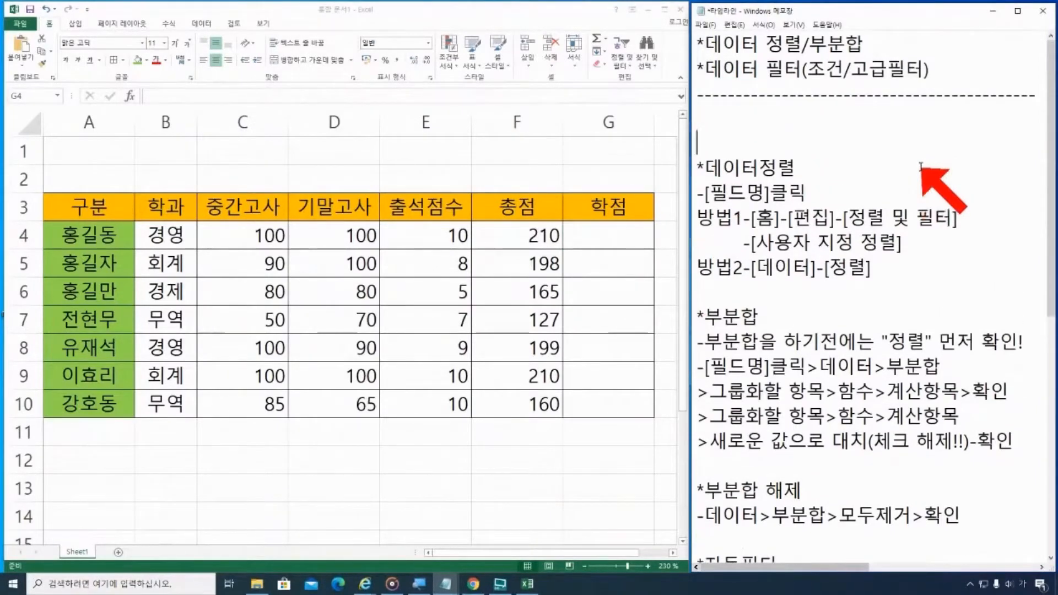
{"action": "type", "text": "*데이터입력"}
{"action": "key", "text": "Return"}
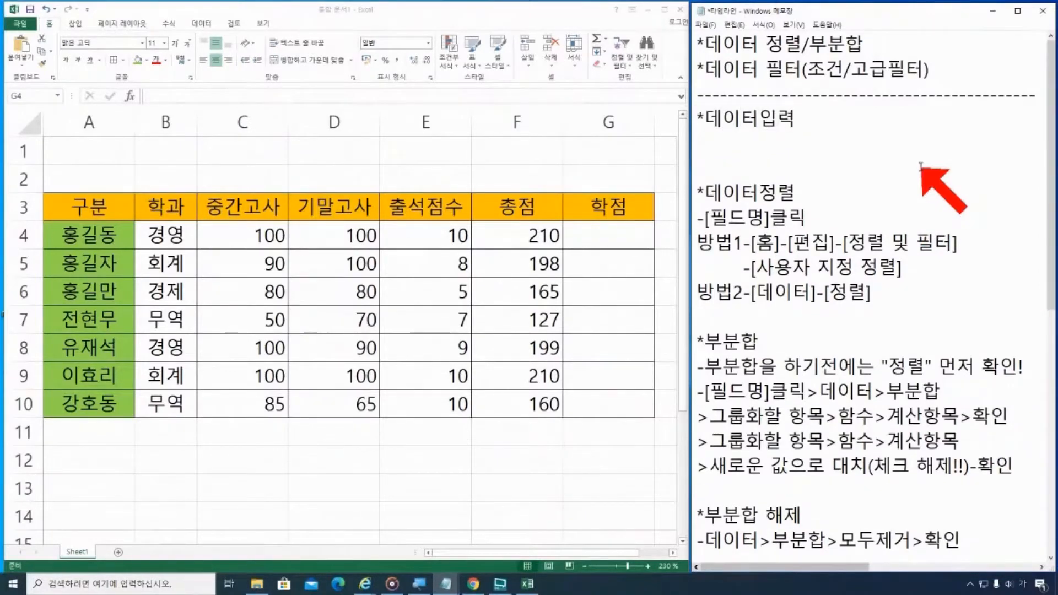
Add the heading "*셀테두리/색배경색 지정" below the "*데이터입력" heading, separated by a blank line
{"action": "key", "text": "Return"}
{"action": "type", "text": "*"}
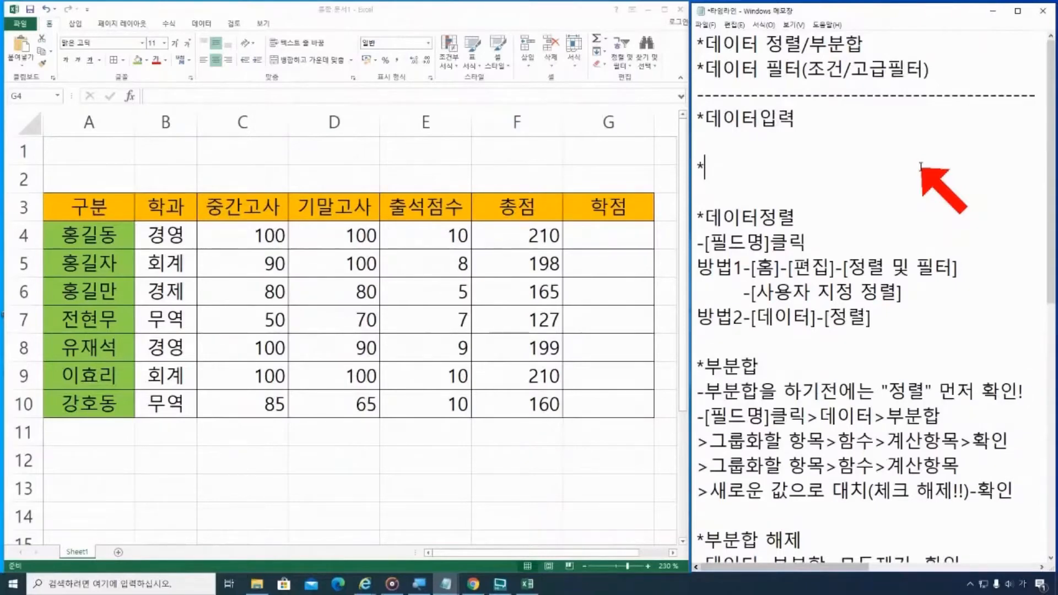
{"action": "type", "text": "셀펜ㅌ"}
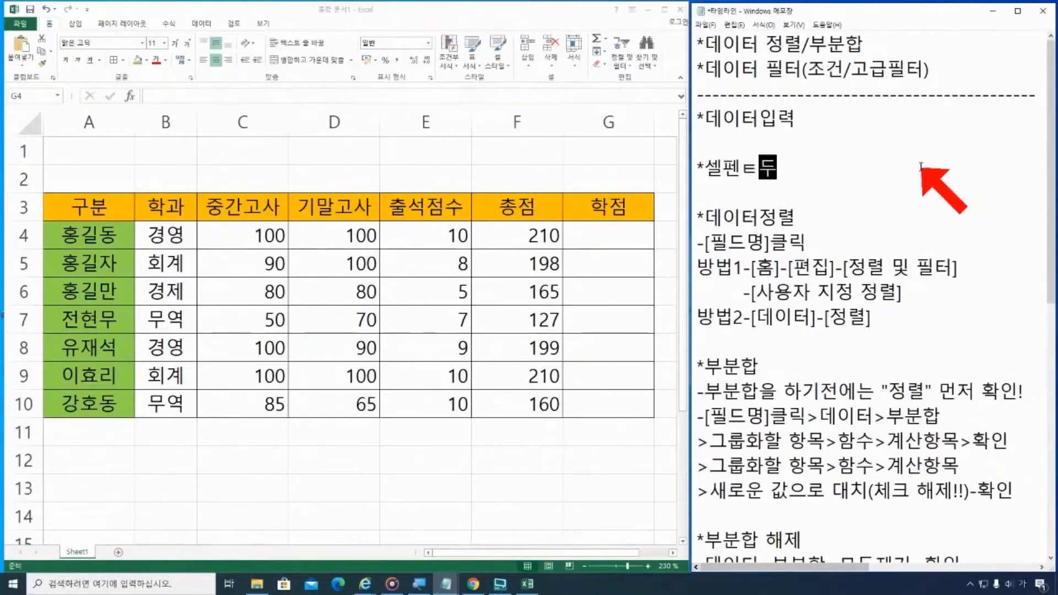
{"action": "type", "text": "두리"}
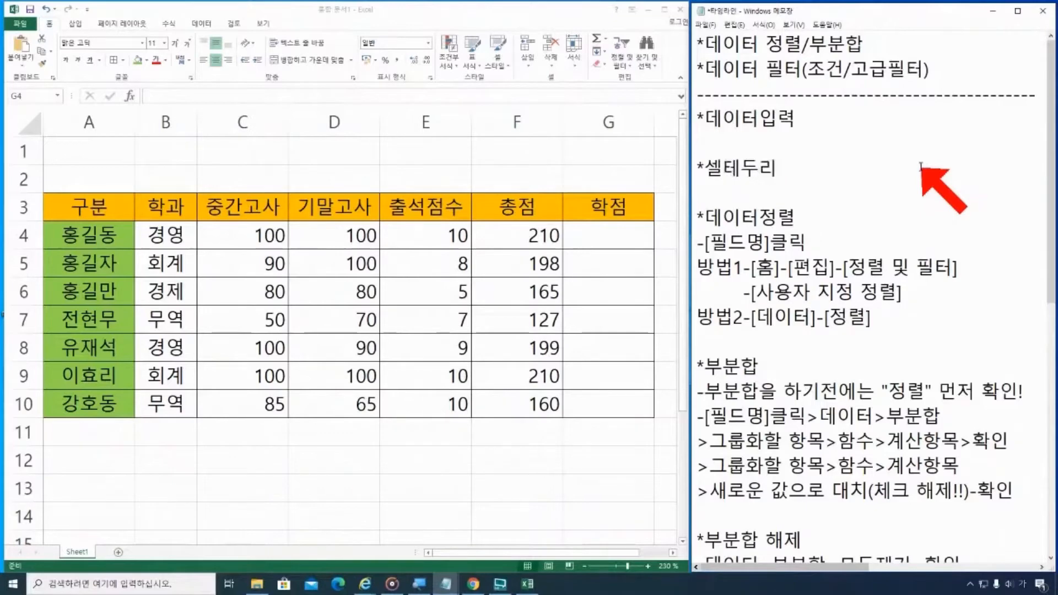
{"action": "type", "text": "/색배경색"}
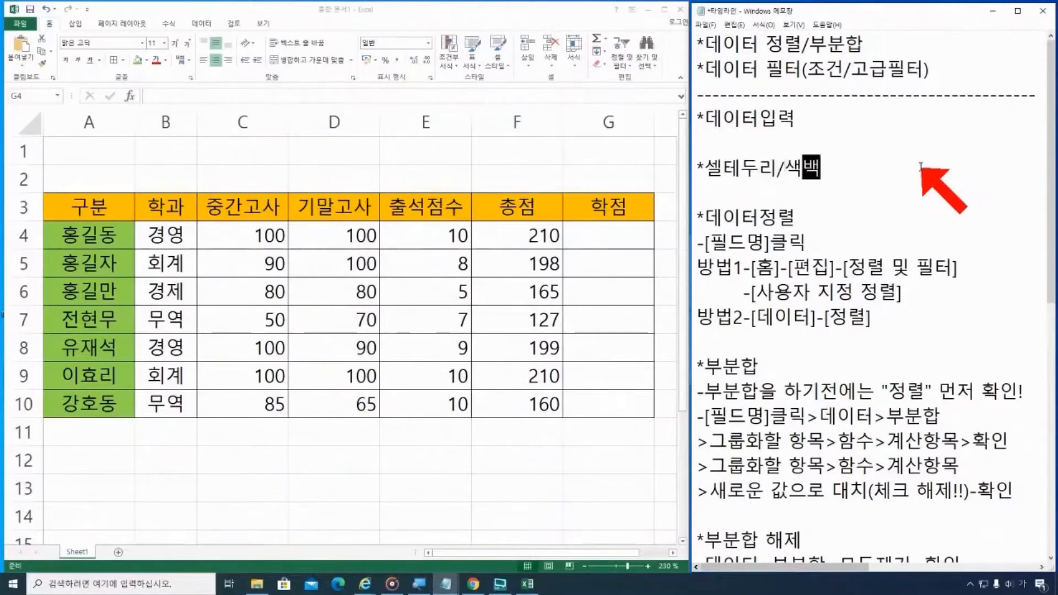
{"action": "type", "text": " 지정"}
{"action": "key", "text": "Return"}
{"action": "key", "text": "Return"}
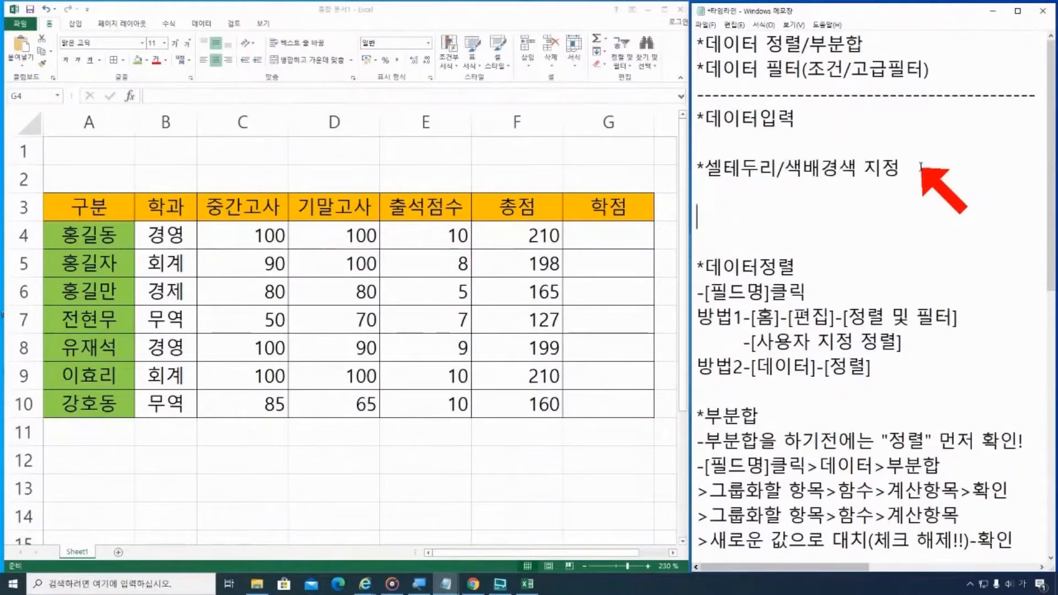
Add the heading "*함수(총점)" with the instruction line "-F4 셀 클릭>함수마법사(합계)" under it
{"action": "type", "text": "*함수("}
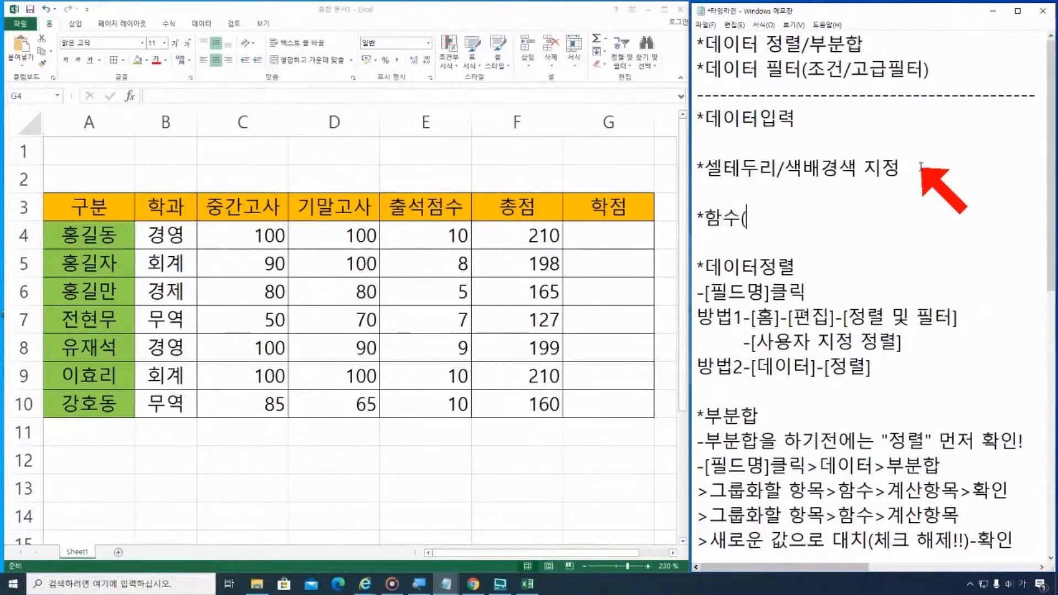
{"action": "type", "text": "총ㅈ점)"}
{"action": "key", "text": "Return"}
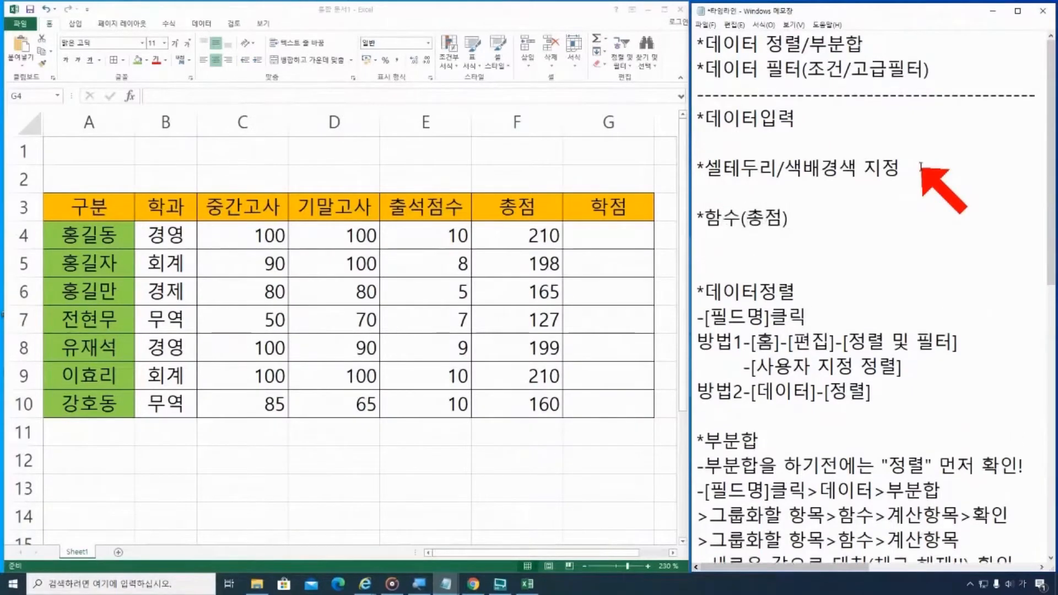
{"action": "type", "text": "-"}
{"action": "key", "text": "BackSpace"}
{"action": "type", "text": "F4 셀"}
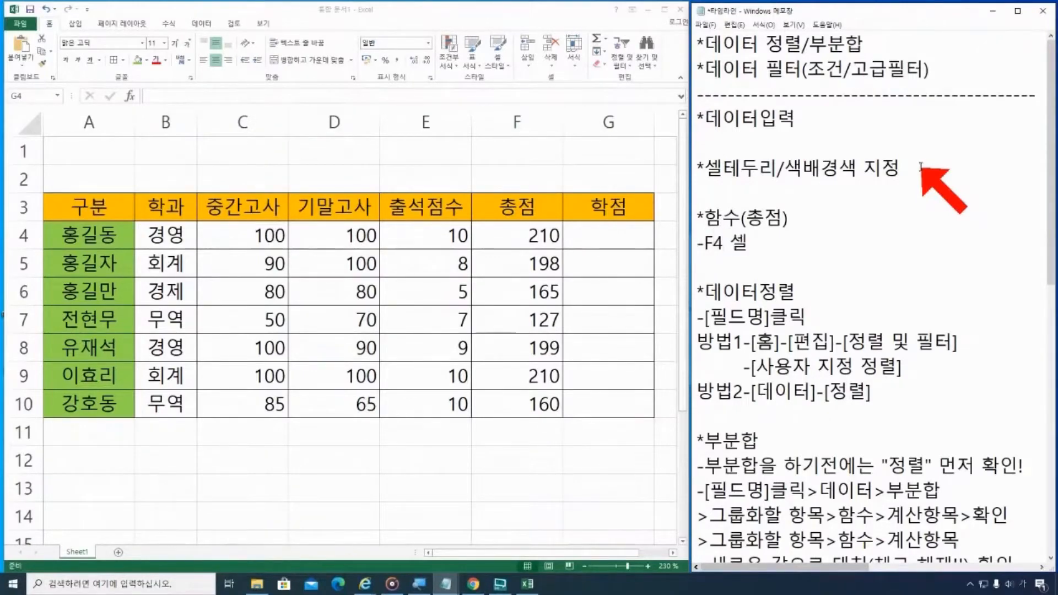
{"action": "type", "text": " 클릭>"}
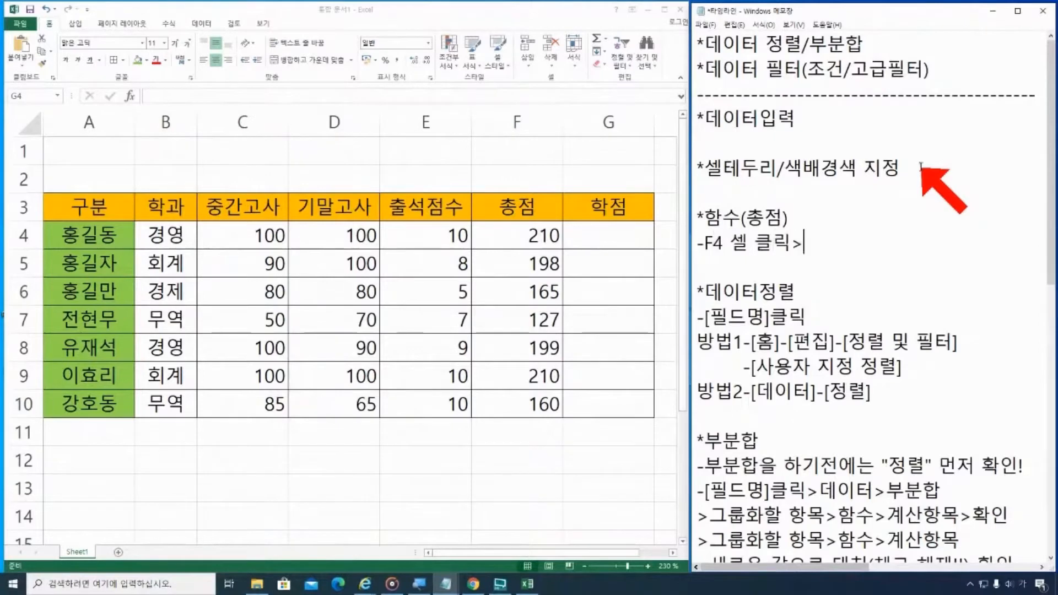
{"action": "type", "text": "함수마법사"}
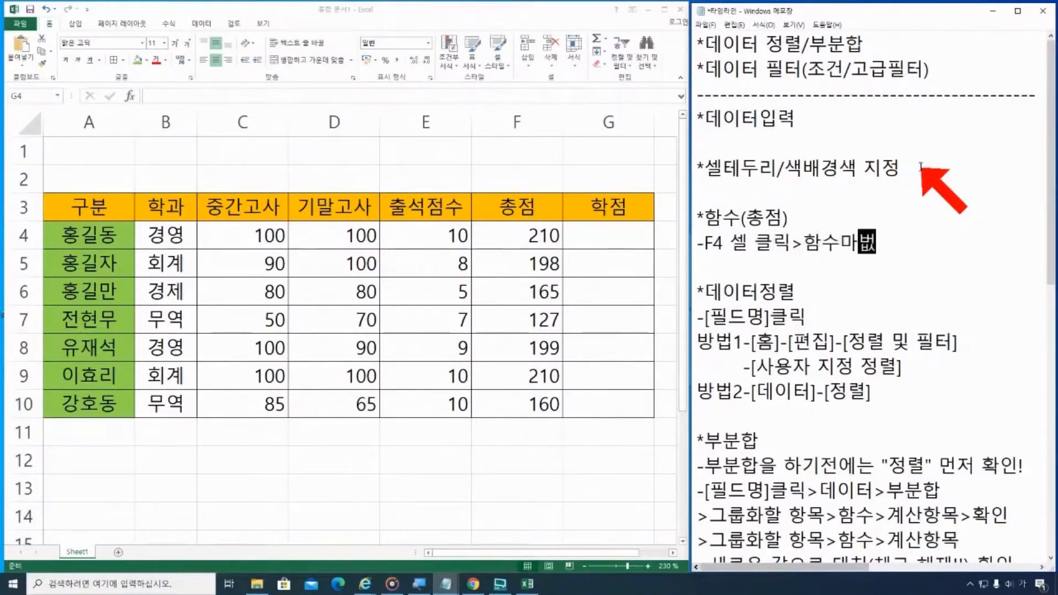
{"action": "type", "text": "(합계)"}
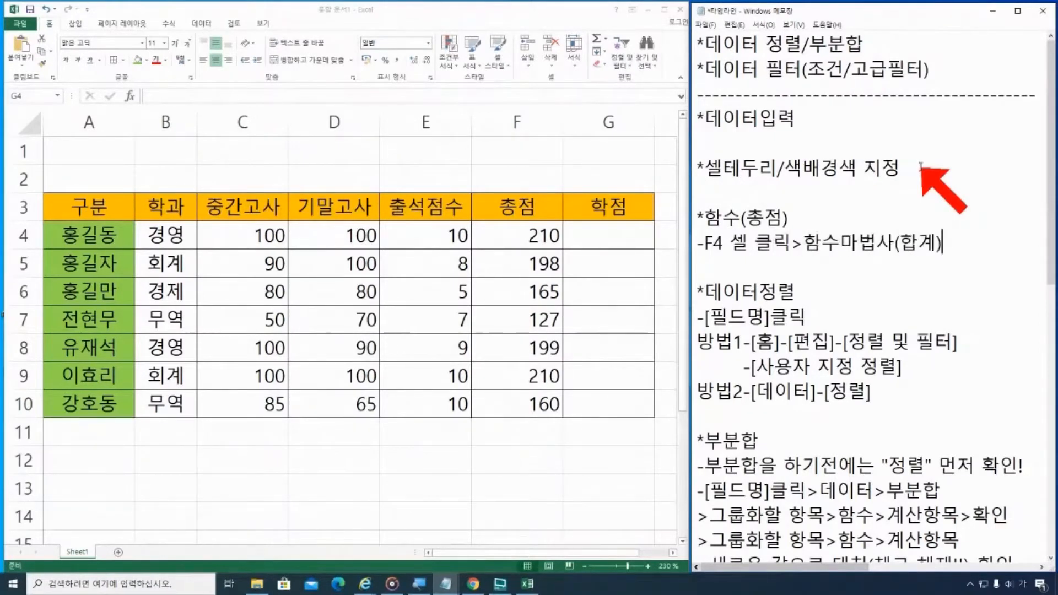
Continue the 총점 function instructions on a new line with ">범위지정 확인>Enter"
{"action": "key", "text": "Return"}
{"action": "type", "text": ">점위"}
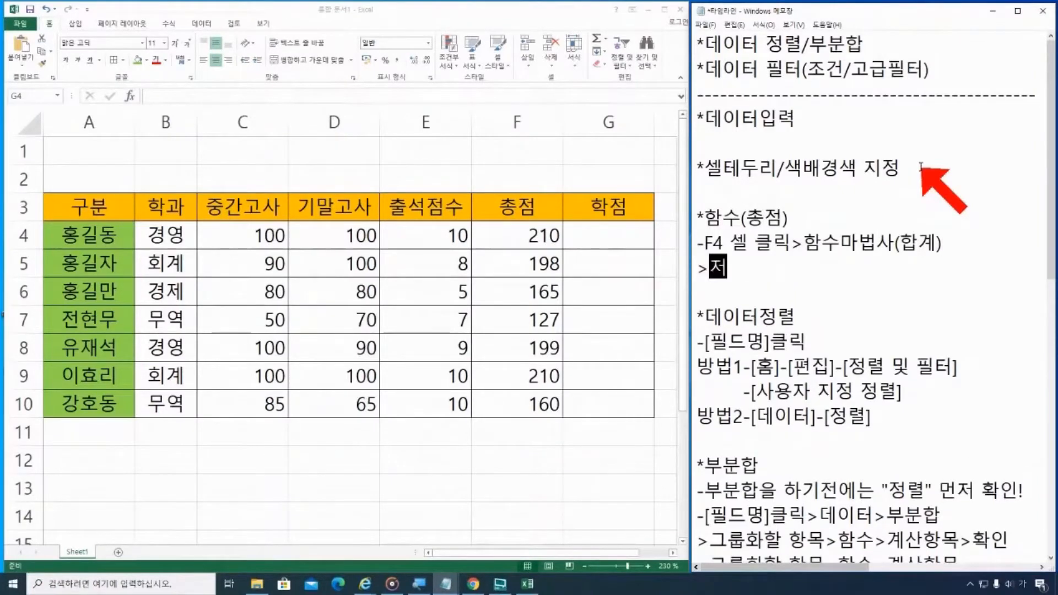
{"action": "key", "text": "BackSpace"}
{"action": "key", "text": "BackSpace"}
{"action": "type", "text": "범위지"}
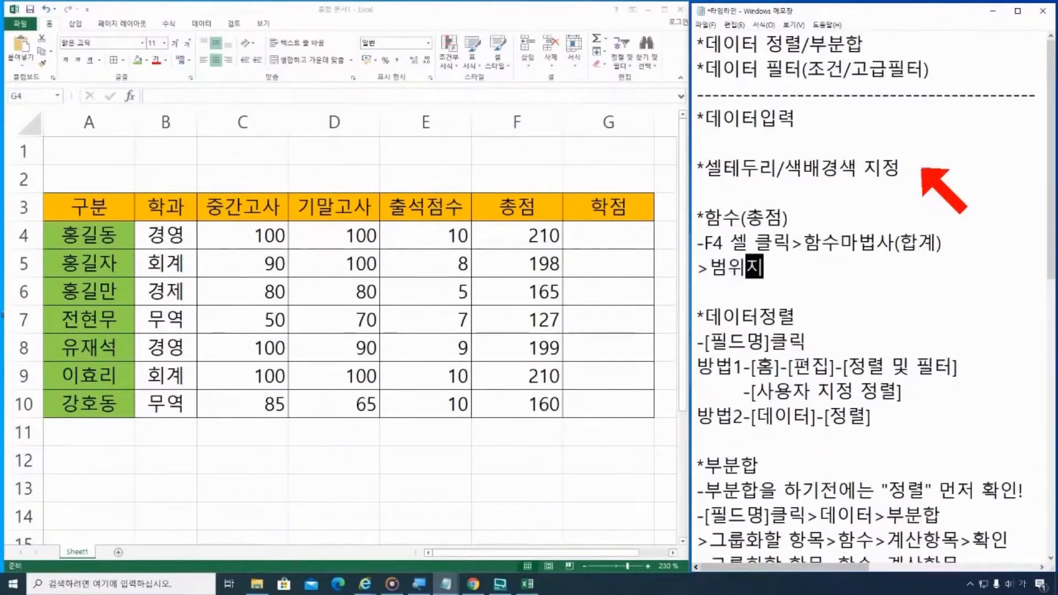
{"action": "type", "text": "정 확인>"}
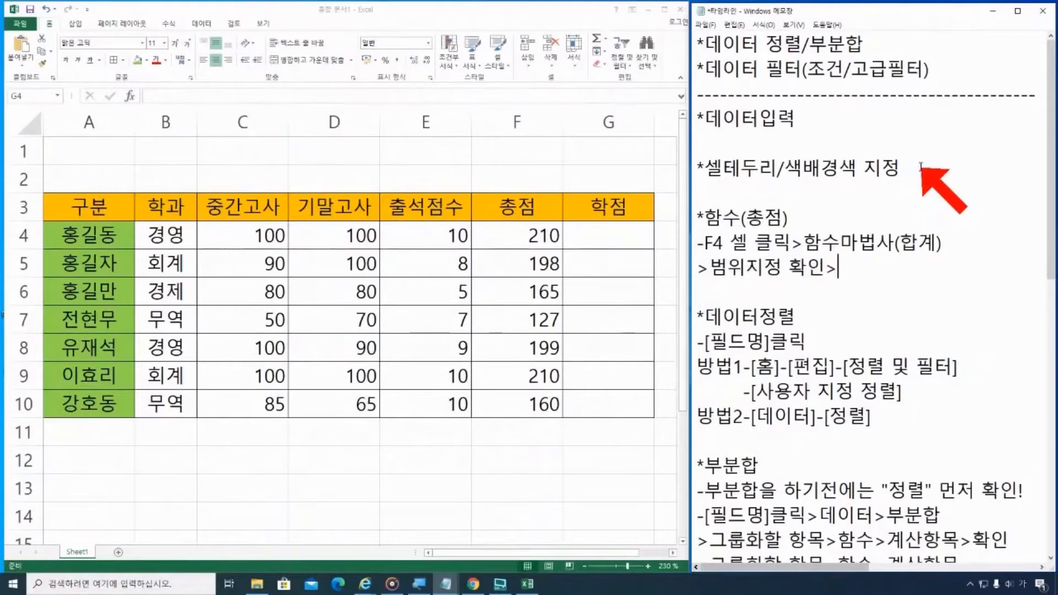
{"action": "key", "text": "Hangul"}
{"action": "type", "text": "E"}
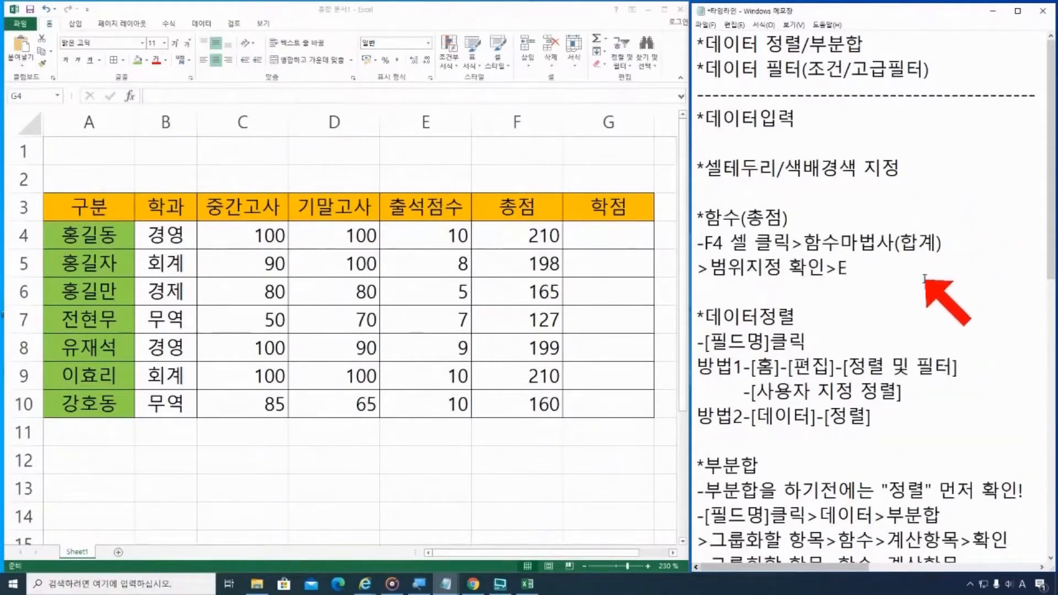
{"action": "type", "text": "m"}
{"action": "key", "text": "BackSpace"}
{"action": "type", "text": "nter"}
{"action": "key", "text": "Return"}
{"action": "key", "text": "Return"}
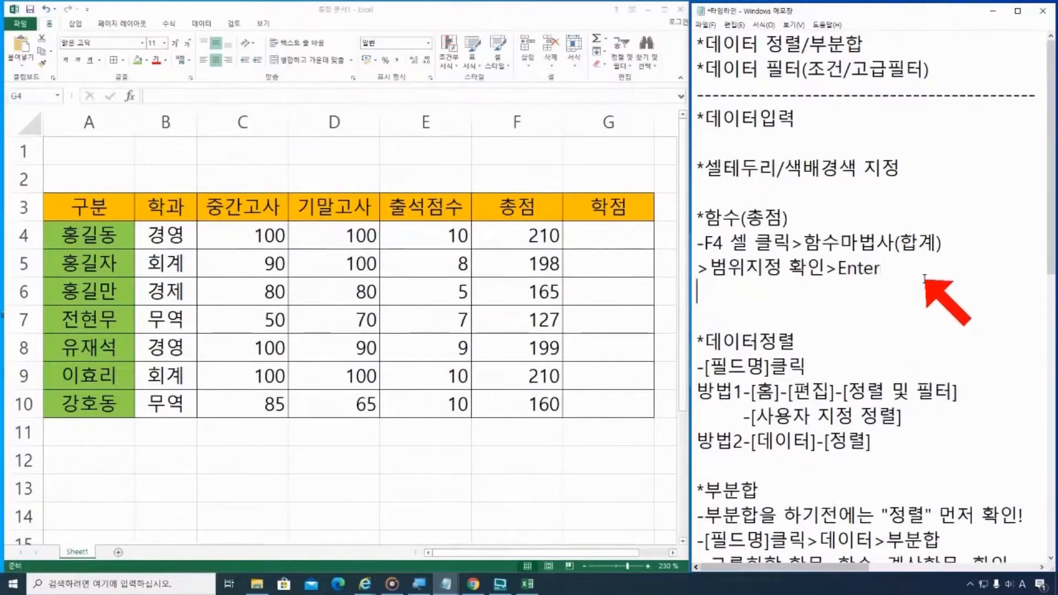
Add the heading "*함수(조건함수IF)" below the 총점 function instructions
{"action": "type", "text": "*"}
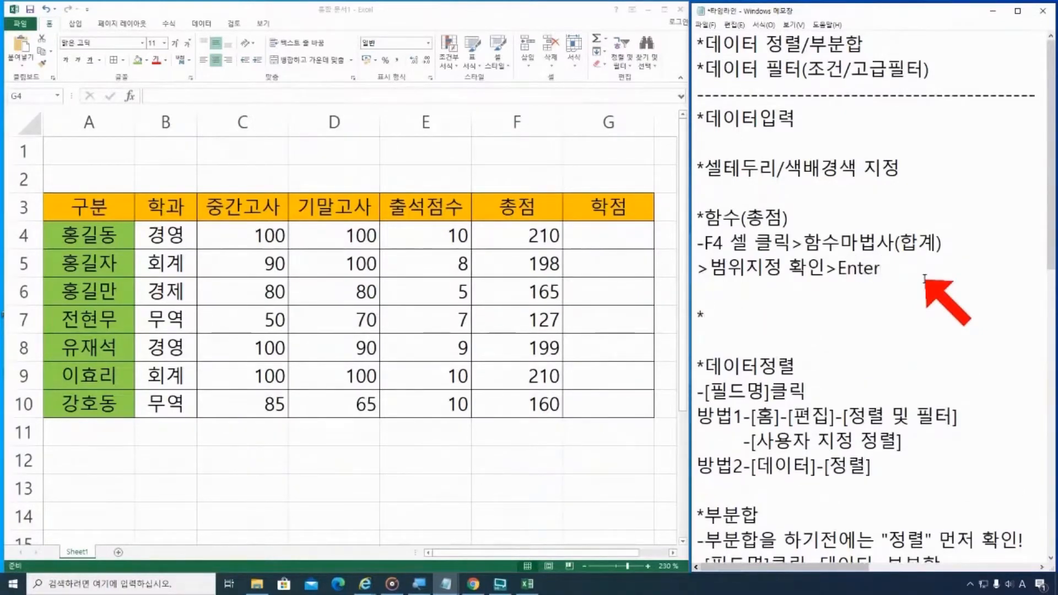
{"action": "type", "text": "gk"}
{"action": "key", "text": "BackSpace"}
{"action": "key", "text": "BackSpace"}
{"action": "key", "text": "Hangul"}
{"action": "type", "text": ".함수"}
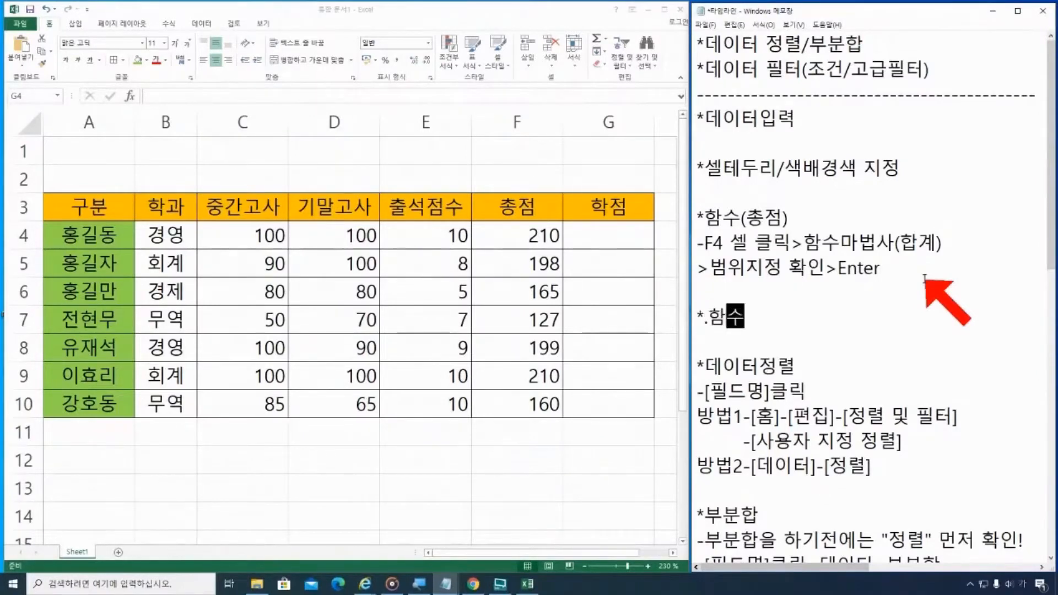
{"action": "key", "text": "BackSpace"}
{"action": "key", "text": "BackSpace"}
{"action": "key", "text": "BackSpace"}
{"action": "key", "text": "BackSpace"}
{"action": "type", "text": "함ㅅ수(조건합"}
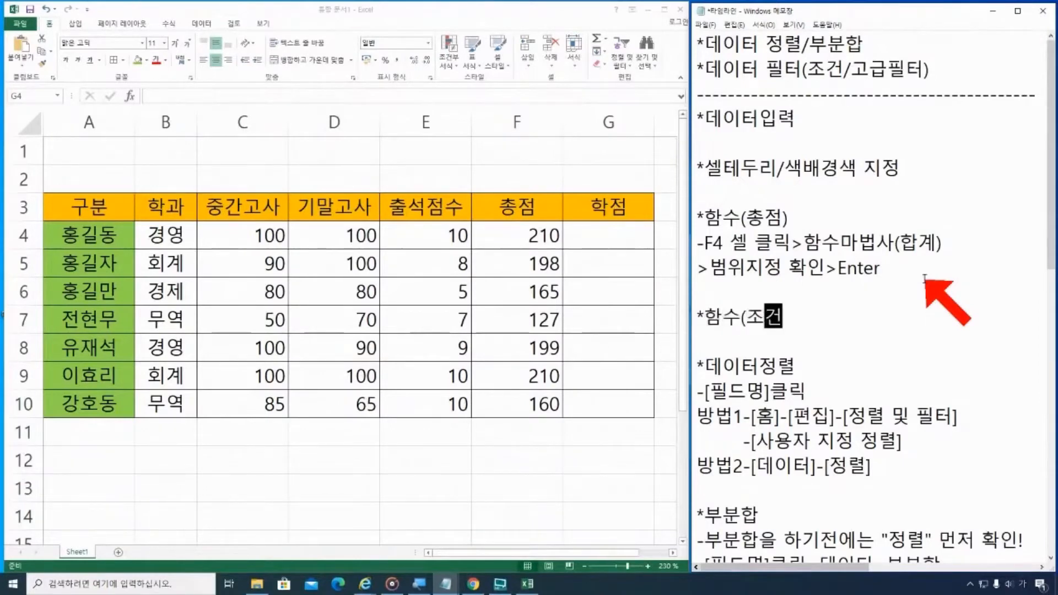
{"action": "key", "text": "BackSpace"}
{"action": "type", "text": "함수"}
{"action": "key", "text": "Hangul"}
{"action": "type", "text": "if"}
{"action": "key", "text": "BackSpace"}
{"action": "key", "text": "BackSpace"}
{"action": "type", "text": "IF"}
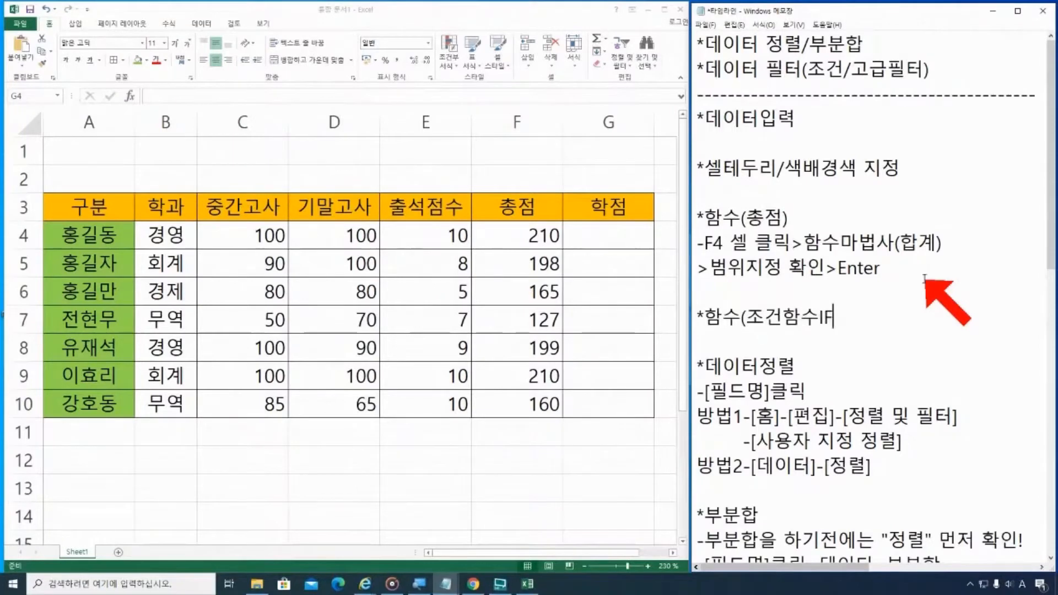
{"action": "type", "text": ")"}
{"action": "key", "text": "Return"}
Write the instruction line "-G4 셀 클릭>함수마법사>조건함수(IF)" under the IF function heading
{"action": "type", "text": "-f"}
{"action": "key", "text": "BackSpace"}
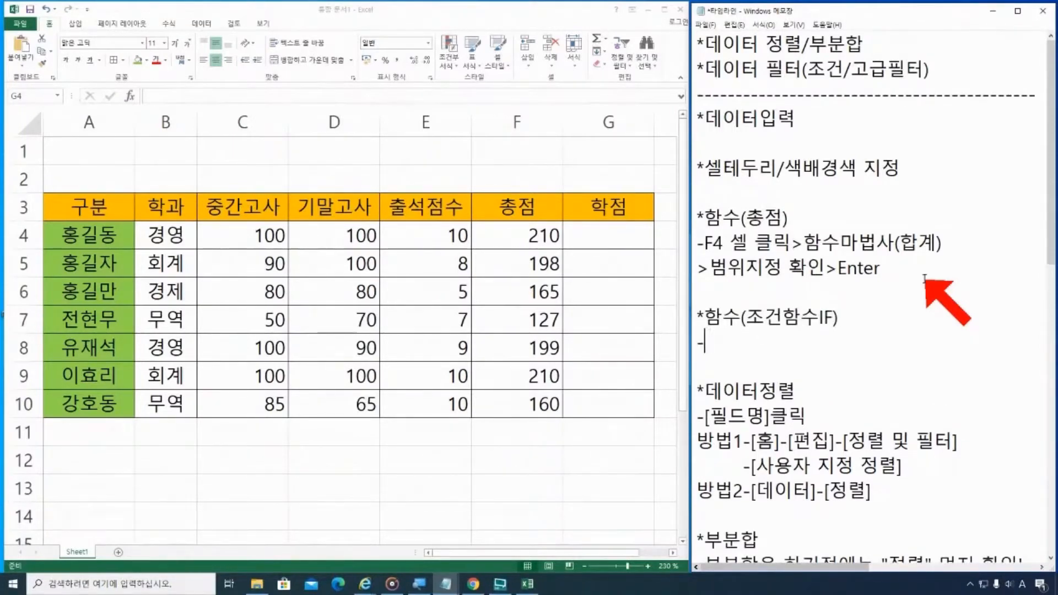
{"action": "type", "text": "G4 셀 클릭>함수마버법사"}
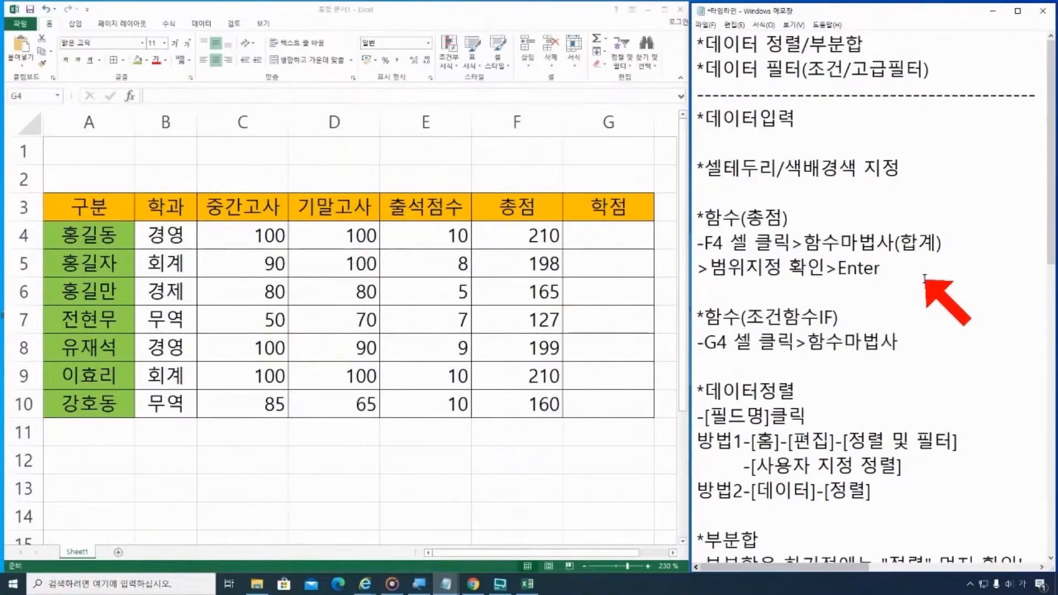
{"action": "type", "text": ">조건함수("}
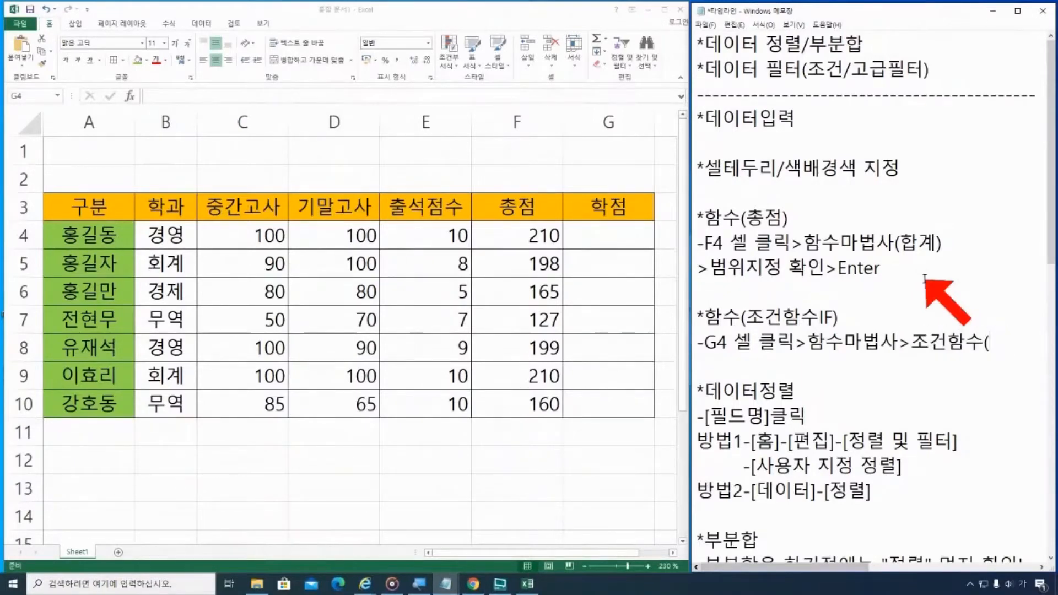
{"action": "key", "text": "Hangul"}
{"action": "type", "text": "IF)"}
Start a new line under the G4 instruction in the Notepad outline with ">조건입력("
{"action": "key", "text": "Return"}
{"action": "type", "text": ">"}
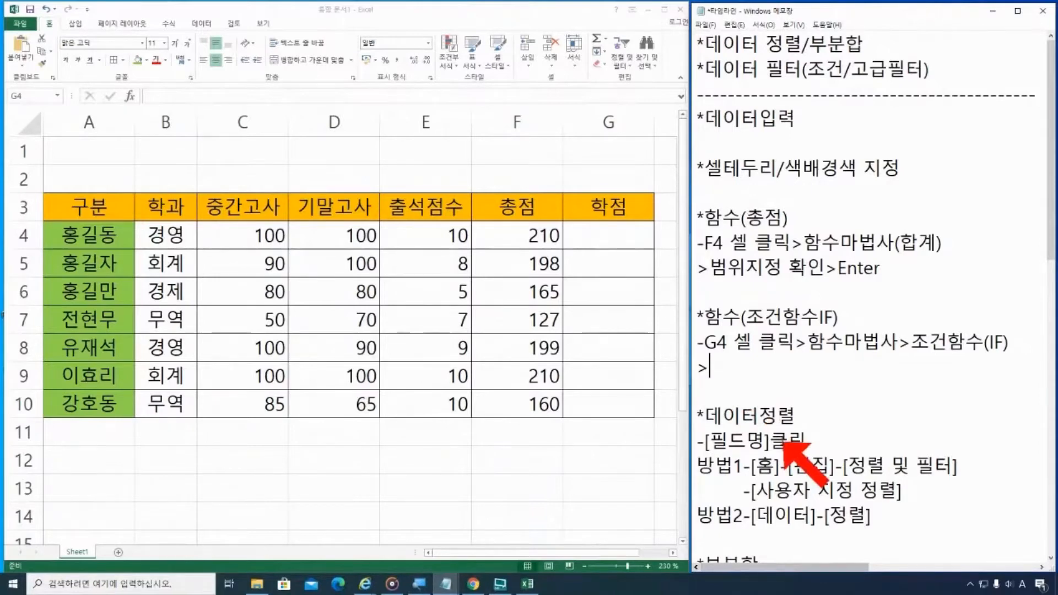
{"action": "type", "text": "wh"}
{"action": "key", "text": "BackSpace"}
{"action": "key", "text": "BackSpace"}
{"action": "key", "text": "Hangul"}
{"action": "type", "text": "조"}
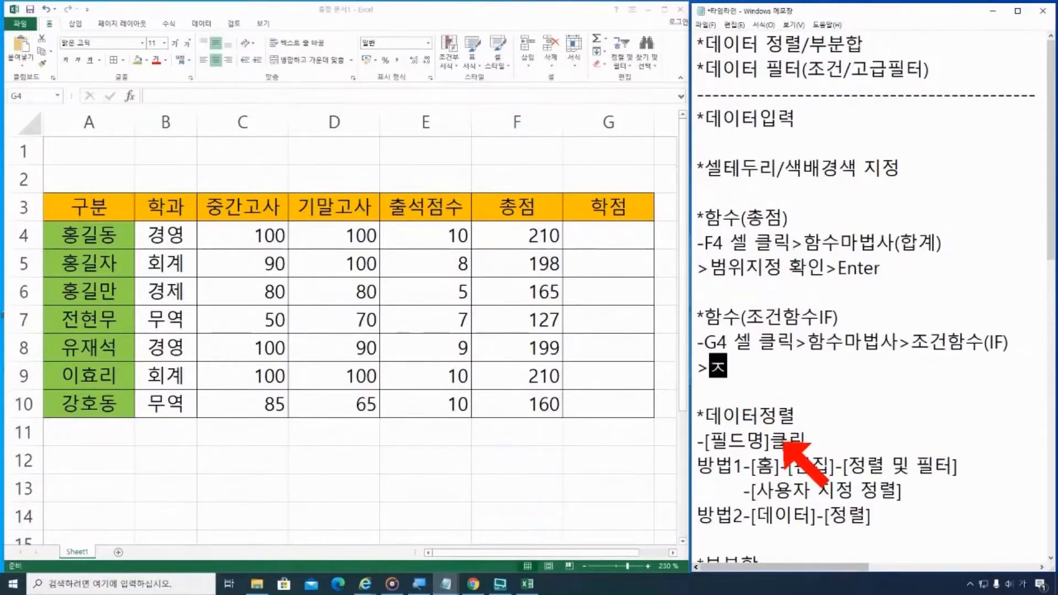
{"action": "type", "text": "검입ㄹ"}
{"action": "key", "text": "BackSpace"}
{"action": "key", "text": "BackSpace"}
{"action": "key", "text": "BackSpace"}
{"action": "type", "text": "ㄱ건입"}
{"action": "type", "text": "력("}
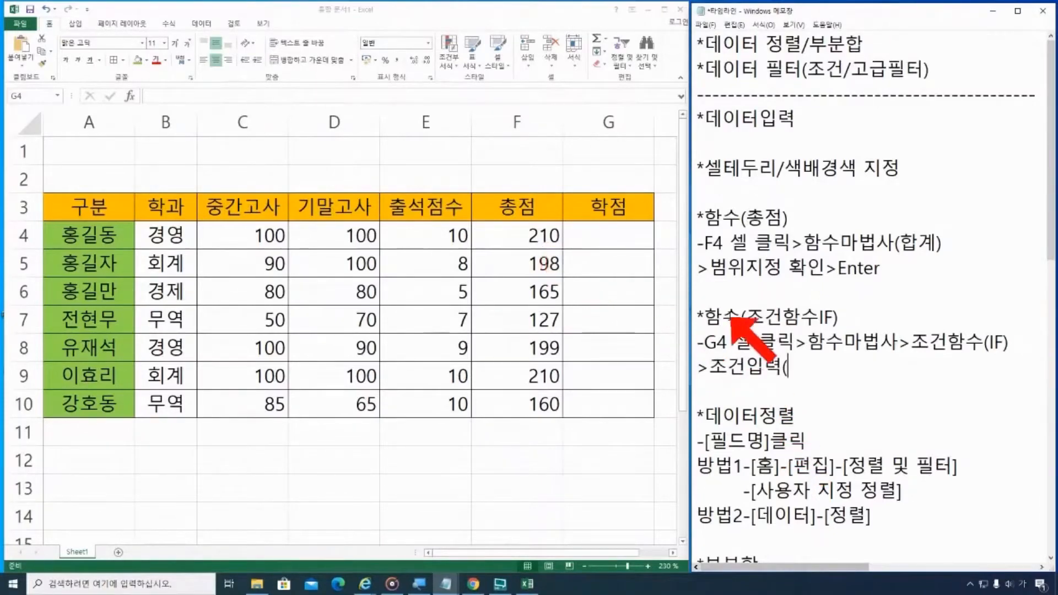
Complete the 조건입력 parentheses with the condition "F4>=200" and begin a new line below
{"action": "key", "text": "Hangul"}
{"action": "type", "text": "F"}
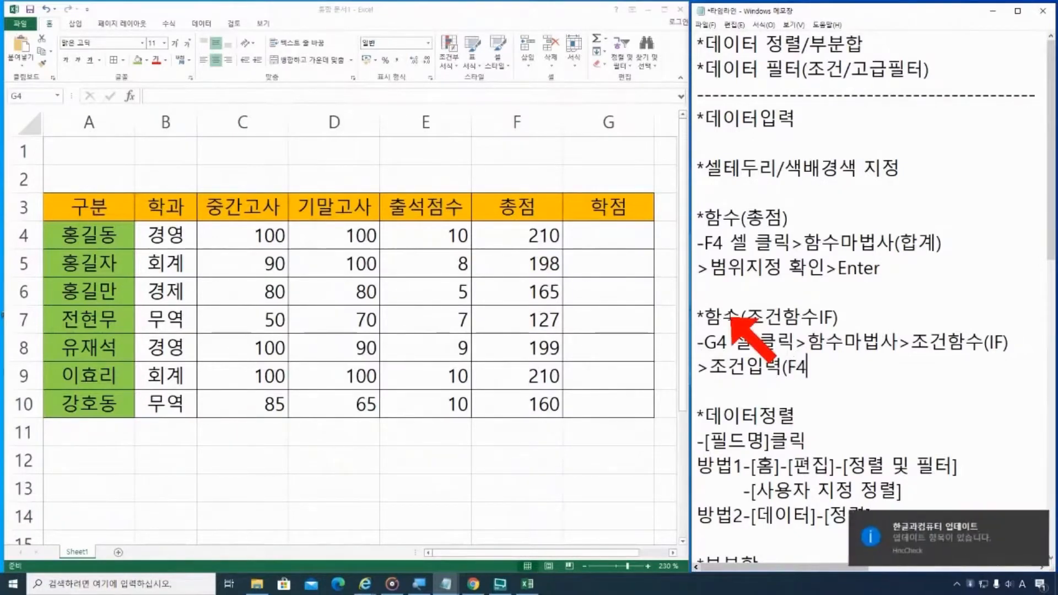
{"action": "type", "text": "4"}
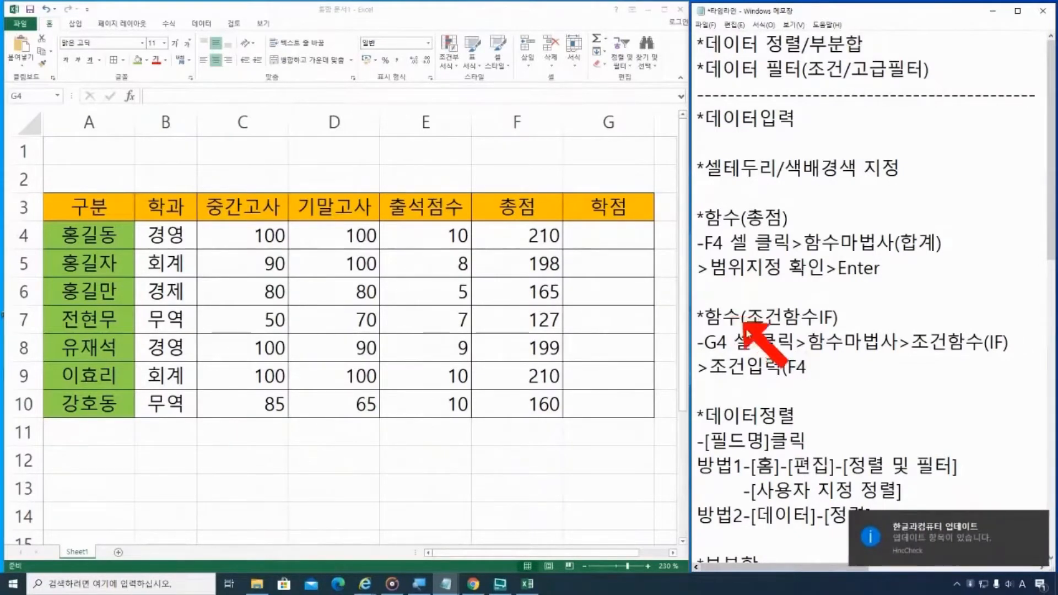
{"action": "type", "text": ">"}
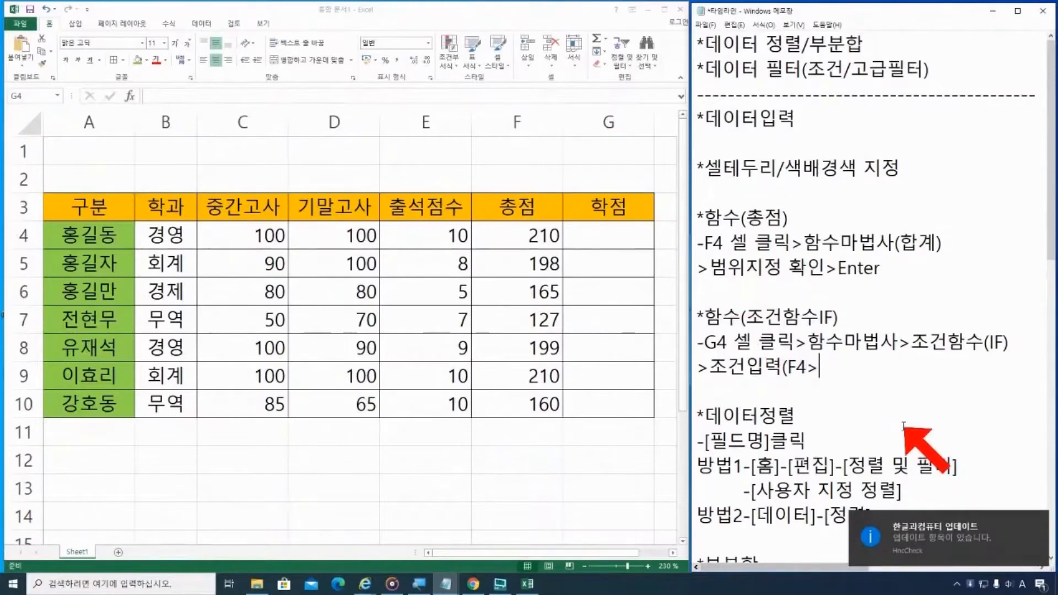
{"action": "type", "text": "="}
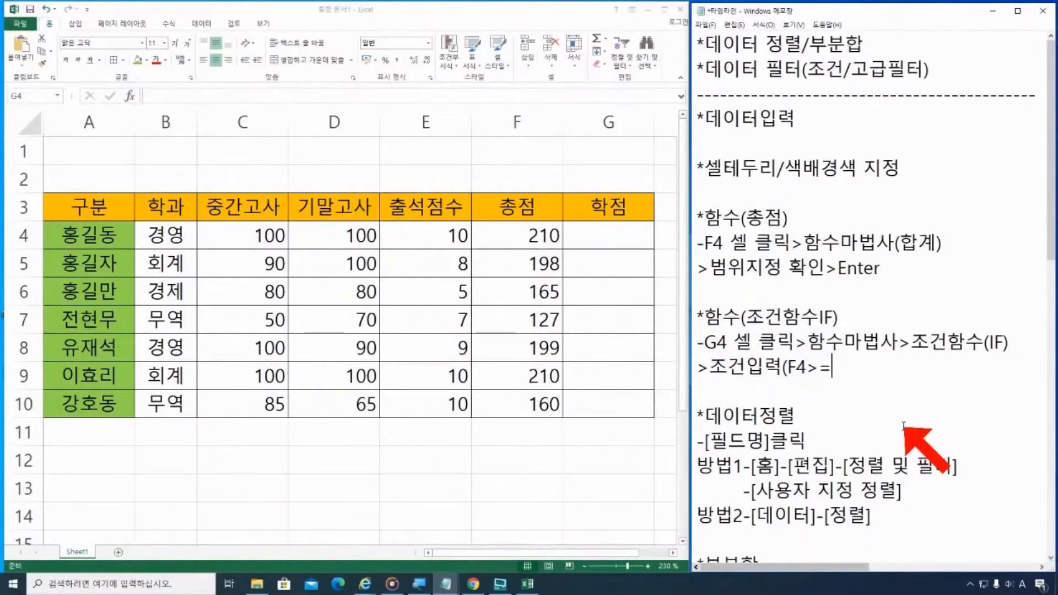
{"action": "type", "text": "200)"}
{"action": "key", "text": "Return"}
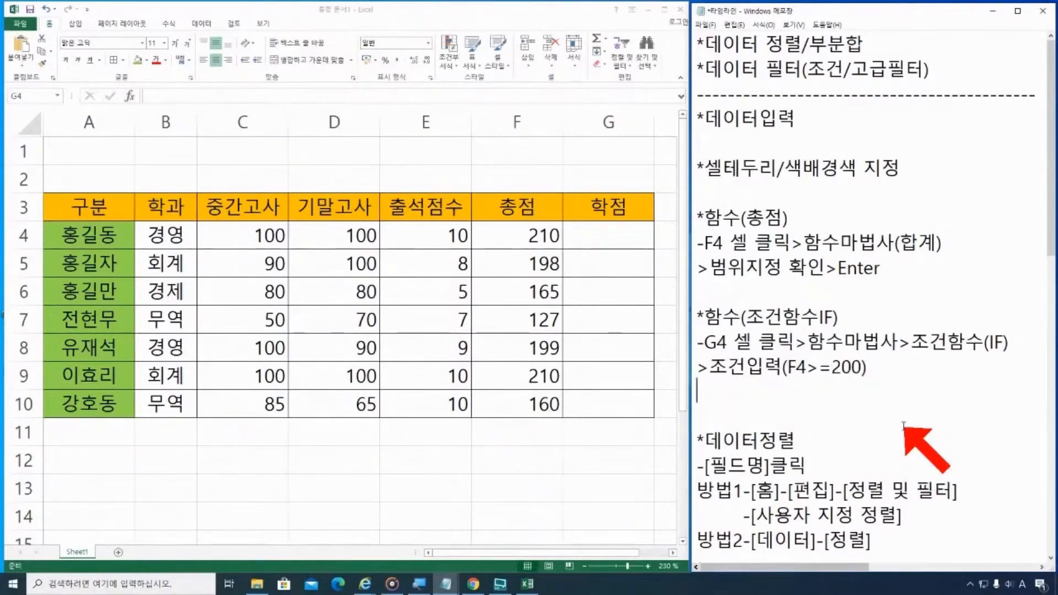
Begin the indented result line under the condition with "참(A+"
{"action": "type", "text": "cjaw"}
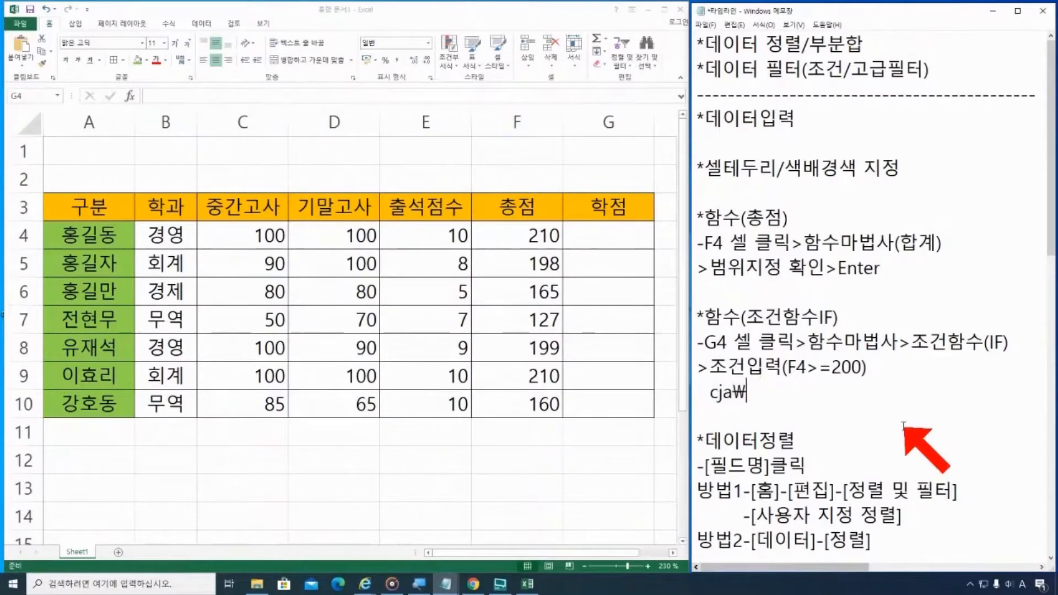
{"action": "key", "text": "BackSpace"}
{"action": "key", "text": "BackSpace"}
{"action": "key", "text": "BackSpace"}
{"action": "key", "text": "BackSpace"}
{"action": "key", "text": "Hangul"}
{"action": "type", "text": "참("}
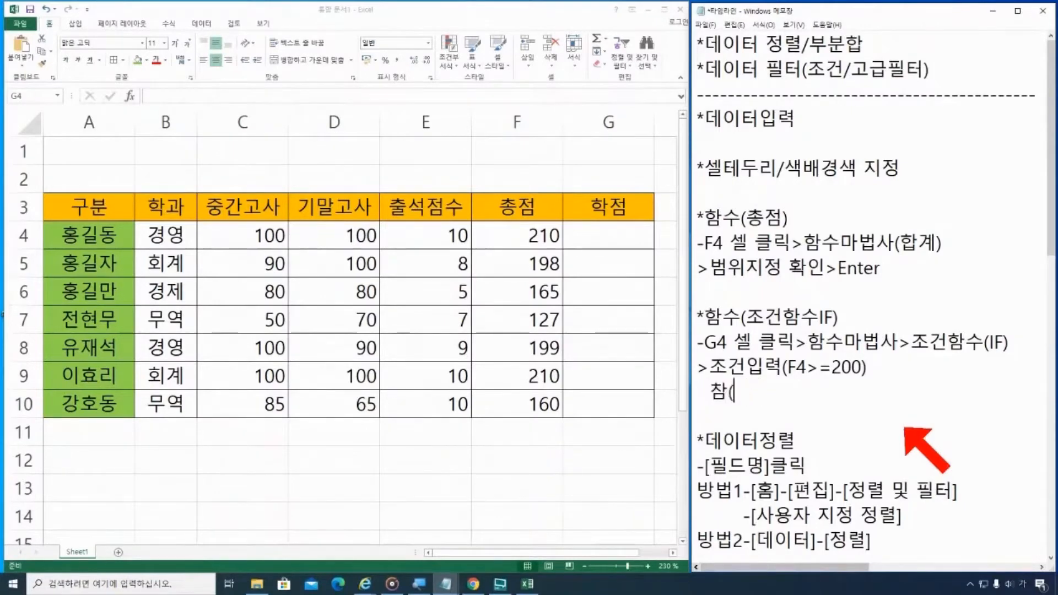
{"action": "key", "text": "Hangul"}
{"action": "type", "text": "A+"}
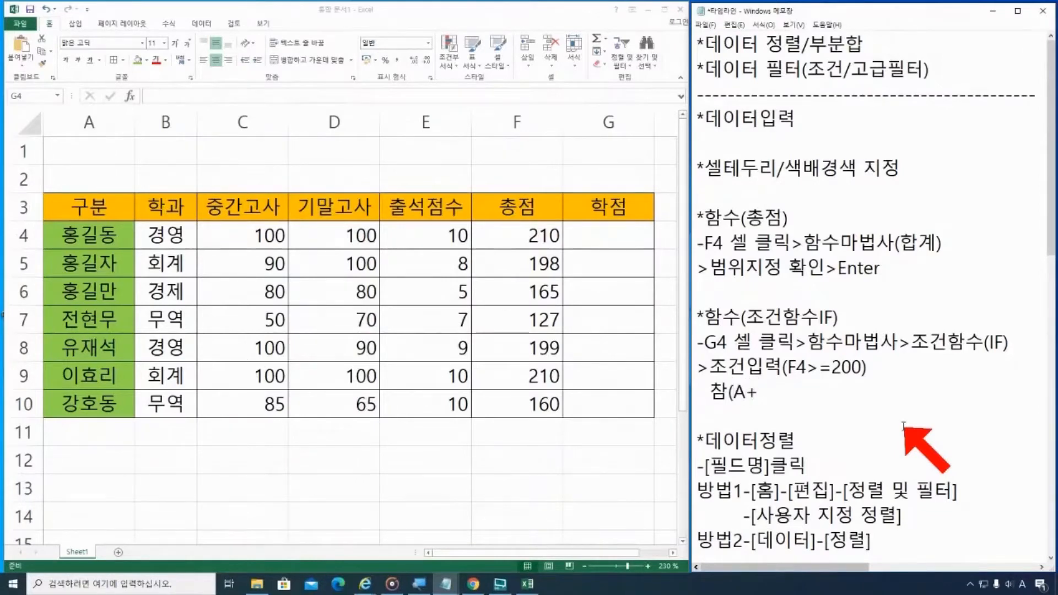
Finish the result line with ") / 거짓(노력필요)"
{"action": "type", "text": ") / 거짓"}
{"action": "key", "text": "Hangul"}
{"action": "type", "text": "("}
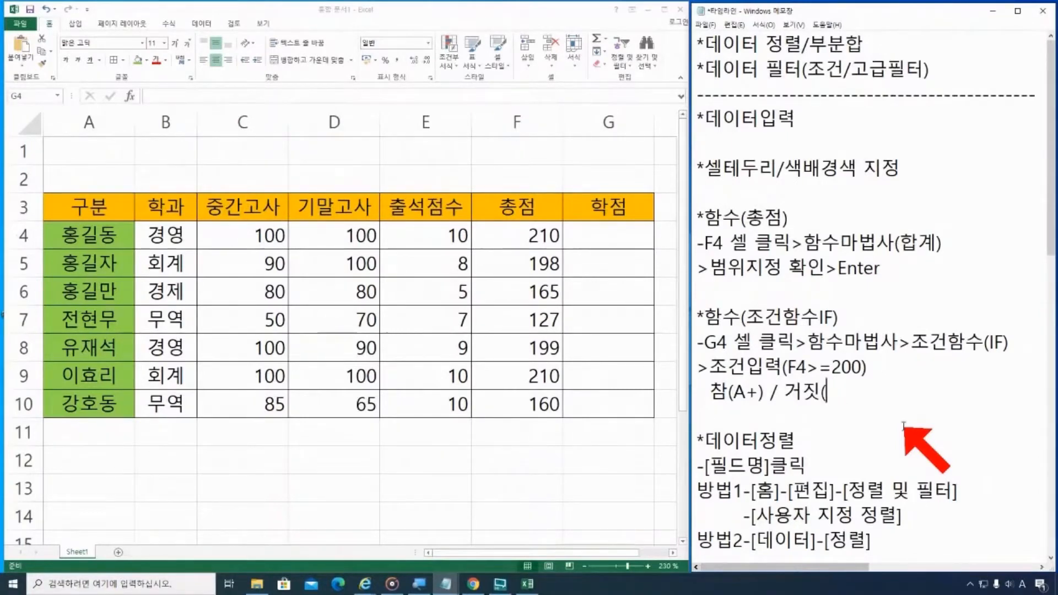
{"action": "key", "text": "Hangul"}
{"action": "type", "text": "노력"}
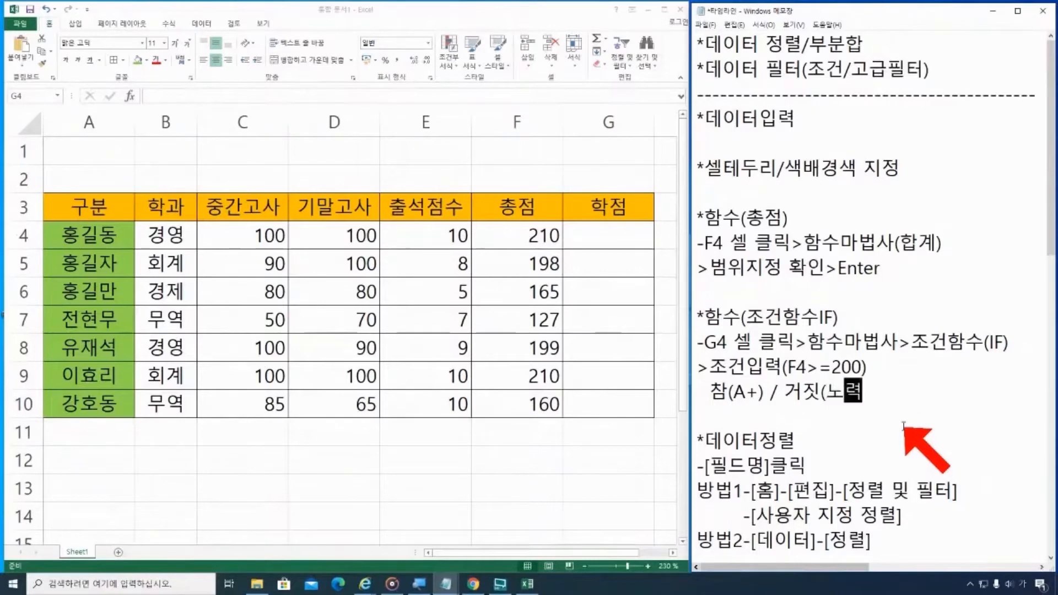
{"action": "type", "text": "필요"}
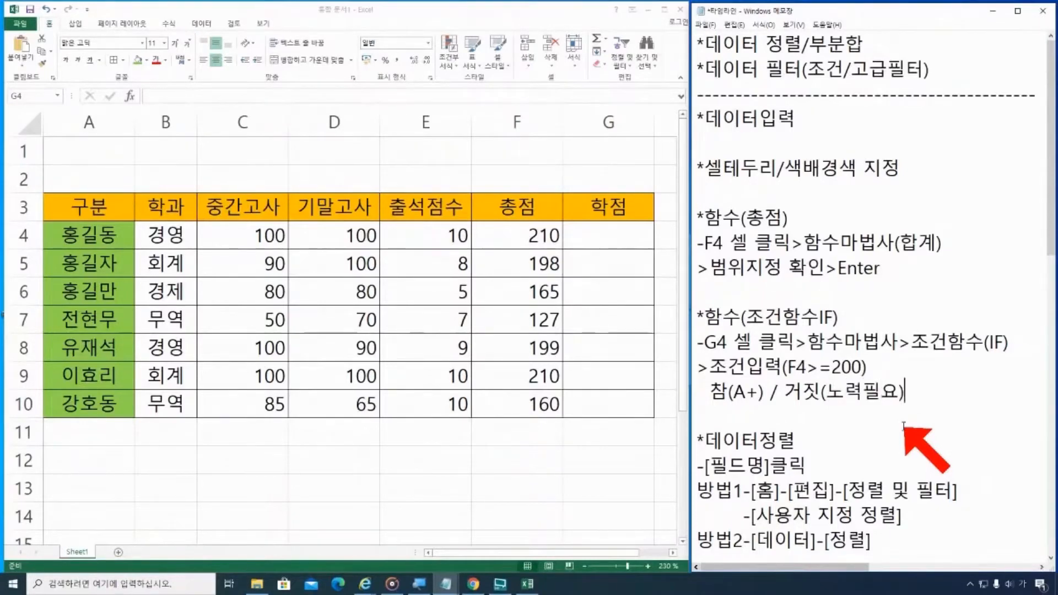
{"action": "type", "text": ")"}
Add the closing instruction line ">확인" below the 참/거짓 line
{"action": "key", "text": "Return"}
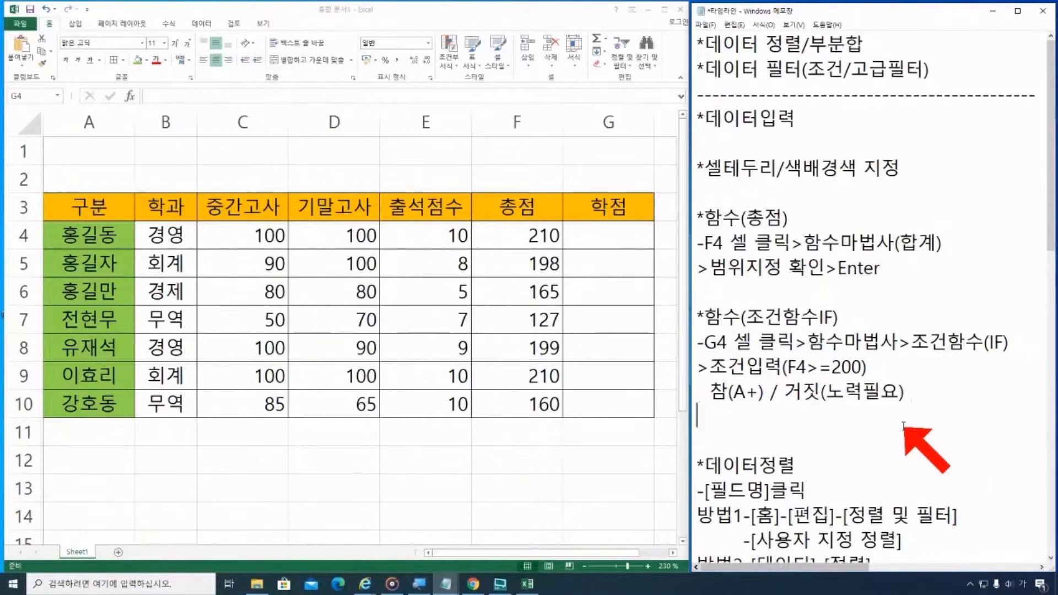
{"action": "type", "text": "> ghk"}
{"action": "key", "text": "BackSpace"}
{"action": "key", "text": "BackSpace"}
{"action": "key", "text": "BackSpace"}
{"action": "type", "text": "gh"}
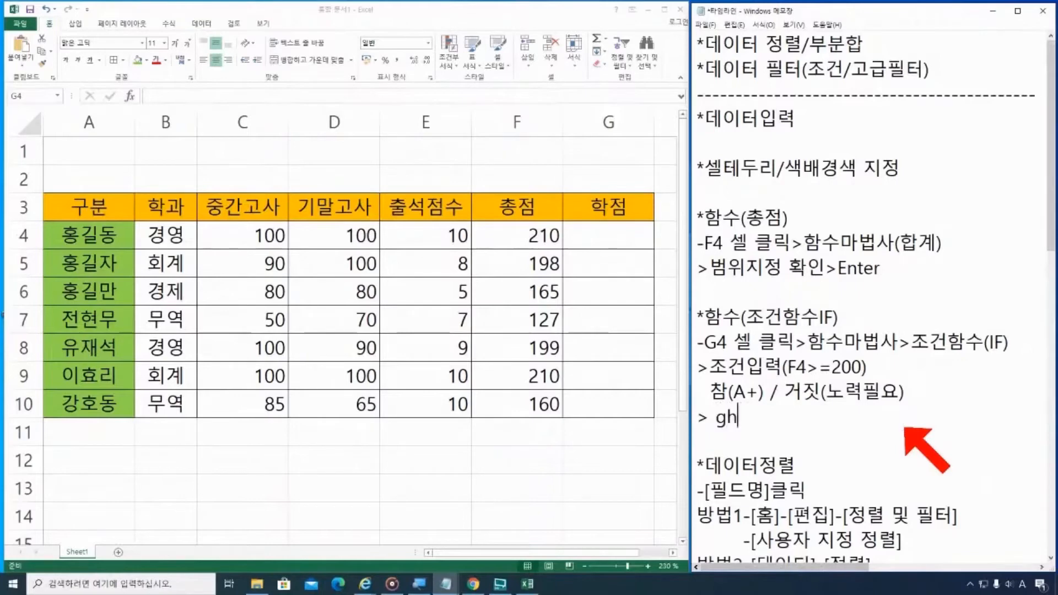
{"action": "key", "text": "BackSpace"}
{"action": "key", "text": "BackSpace"}
{"action": "key", "text": "BackSpace"}
{"action": "key", "text": "BackSpace"}
{"action": "type", "text": "ghkrdl"}
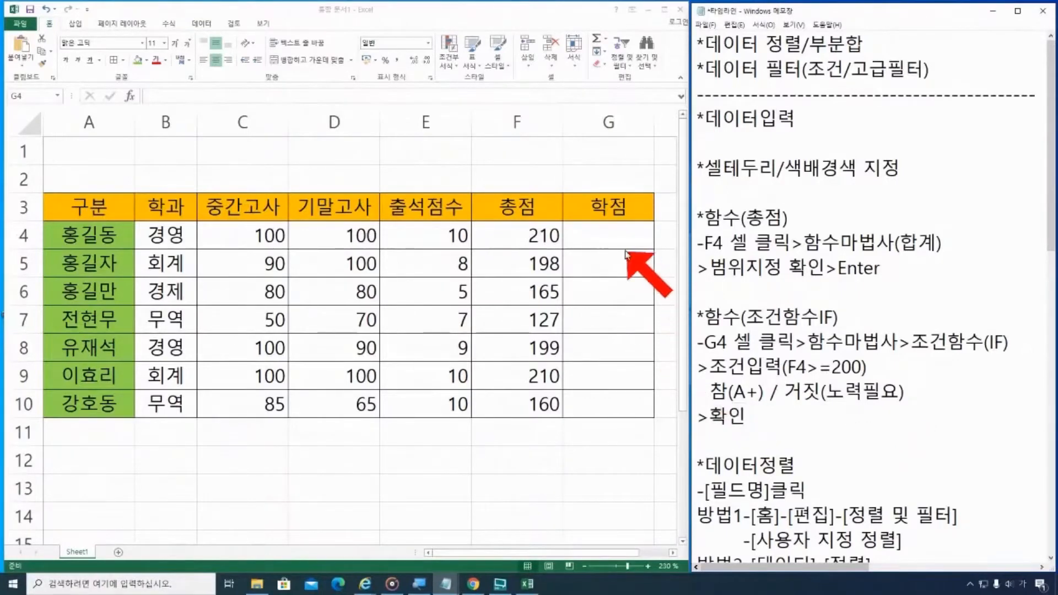
Highlight the heading "함수(조건함수IF)" in the Notepad outline
{"action": "left_click", "coordinate": [624, 231]}
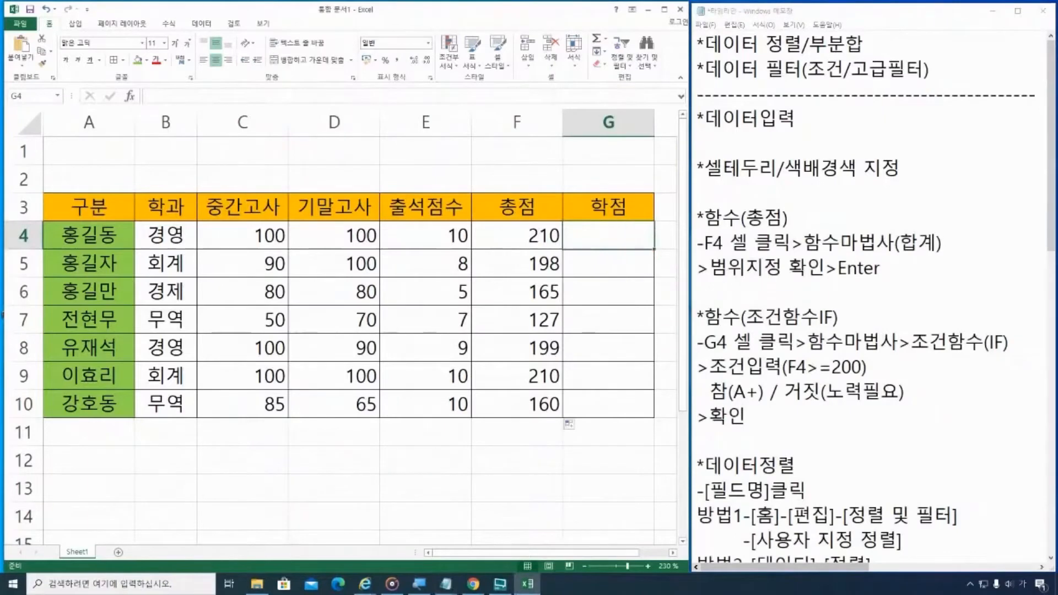
{"action": "left_click", "coordinate": [826, 342]}
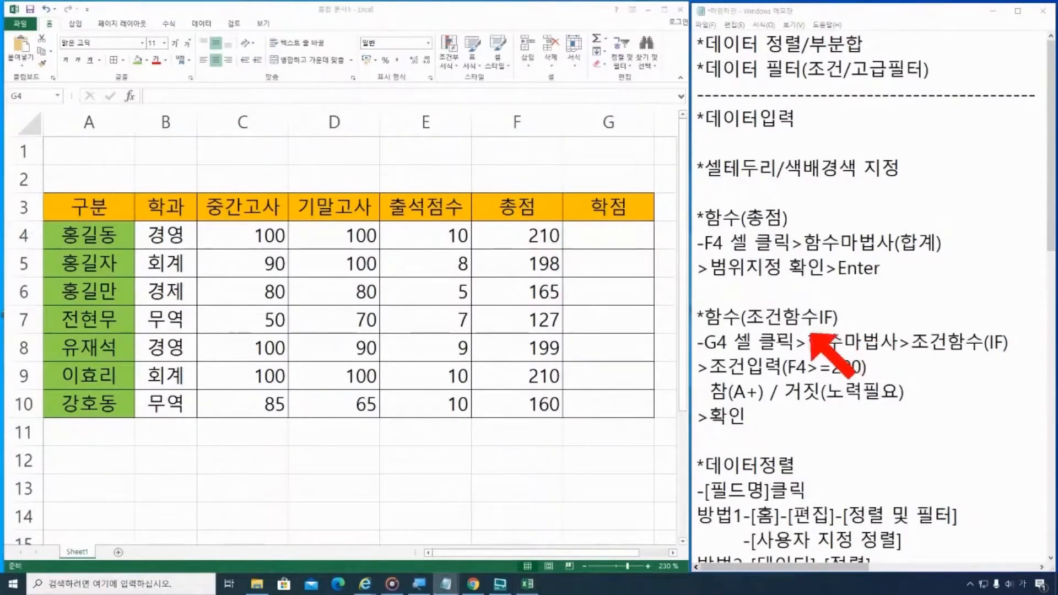
{"action": "left_click", "coordinate": [598, 237]}
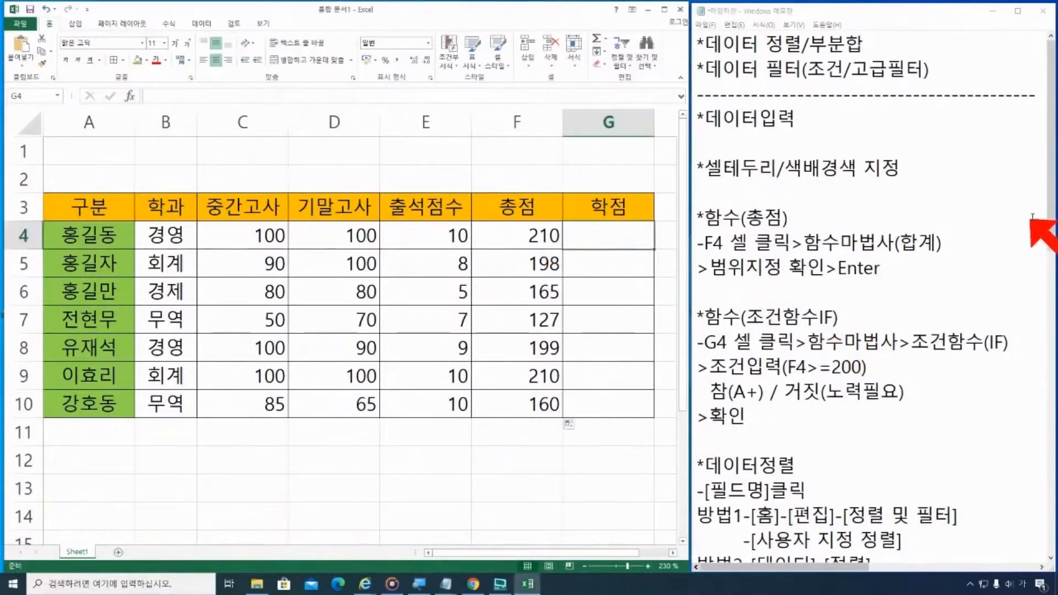
{"action": "left_click_drag", "start_coordinate": [1050, 230], "coordinate": [1050, 289]}
{"action": "left_click_drag", "start_coordinate": [706, 144], "coordinate": [839, 144]}
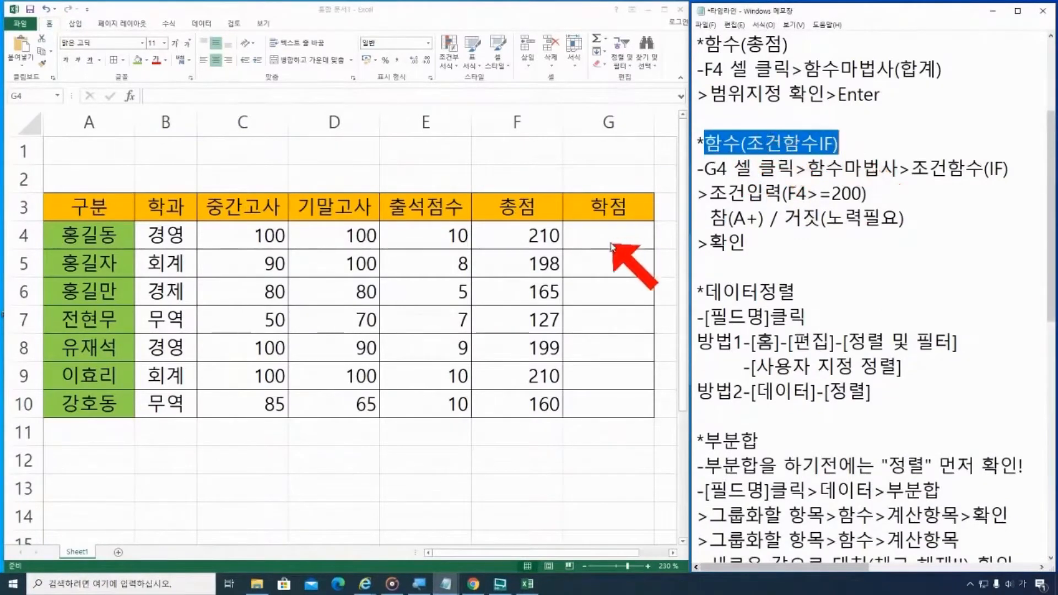
Open the function wizard for the 학점 cell G4 and move its dialog aside
{"action": "left_click", "coordinate": [609, 239]}
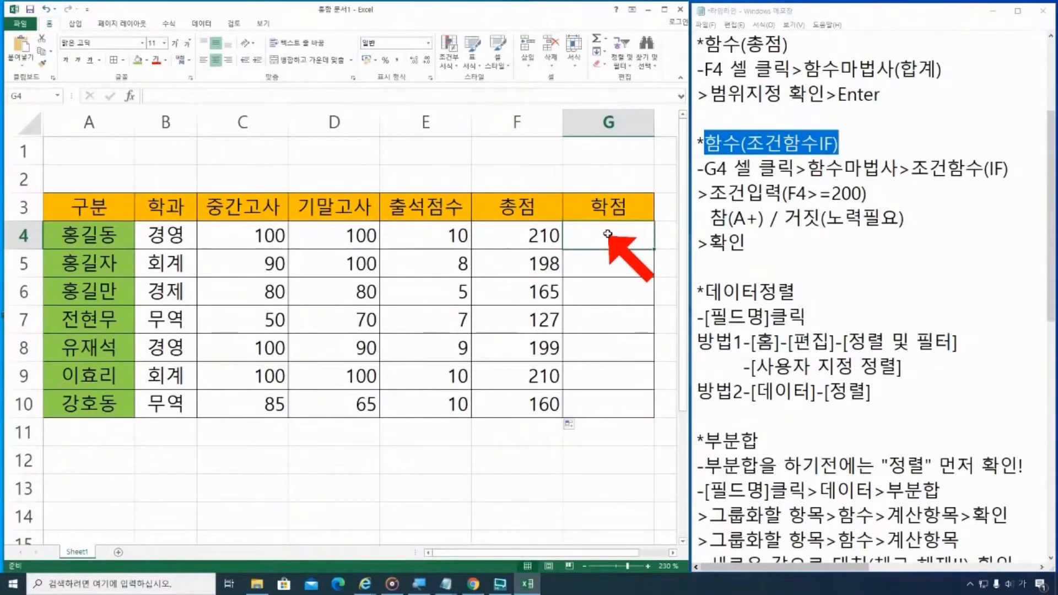
{"action": "left_click", "coordinate": [604, 39]}
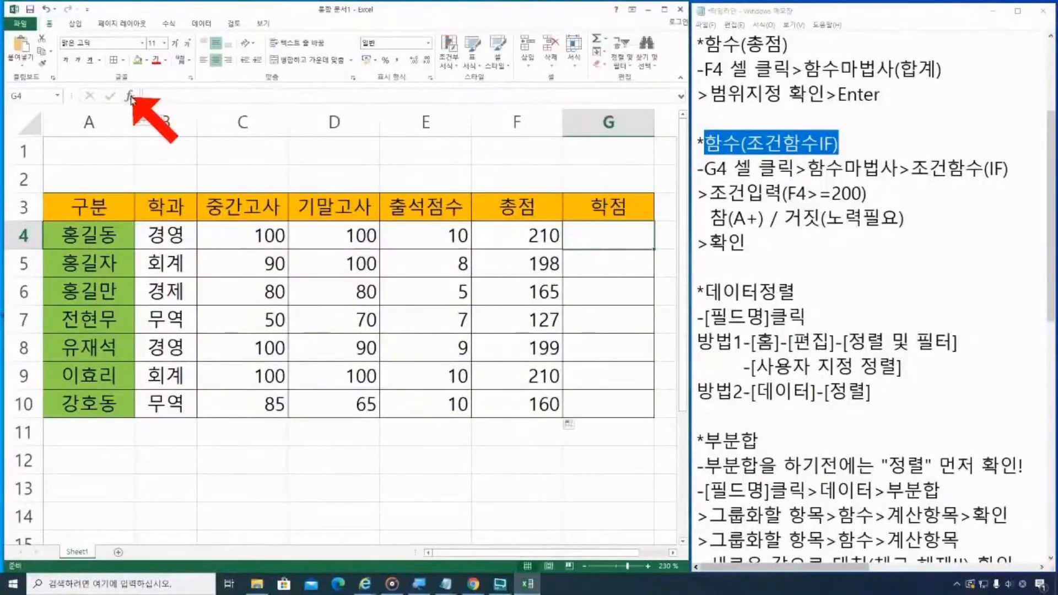
{"action": "left_click", "coordinate": [130, 97]}
{"action": "left_click_drag", "start_coordinate": [189, 207], "coordinate": [410, 268]}
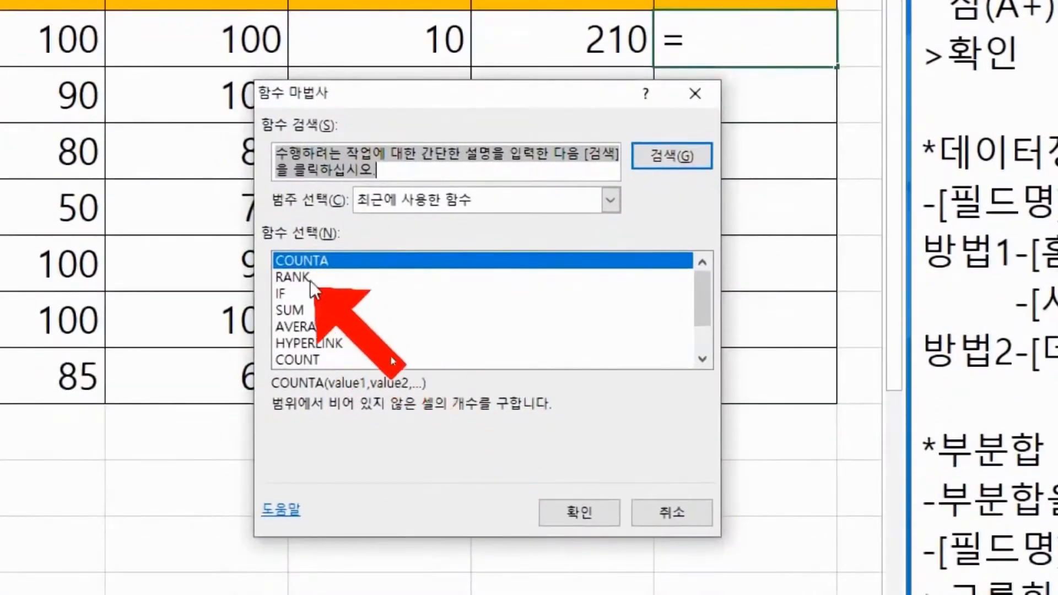
Look through the recently used functions and select IF
{"action": "left_click", "coordinate": [305, 276]}
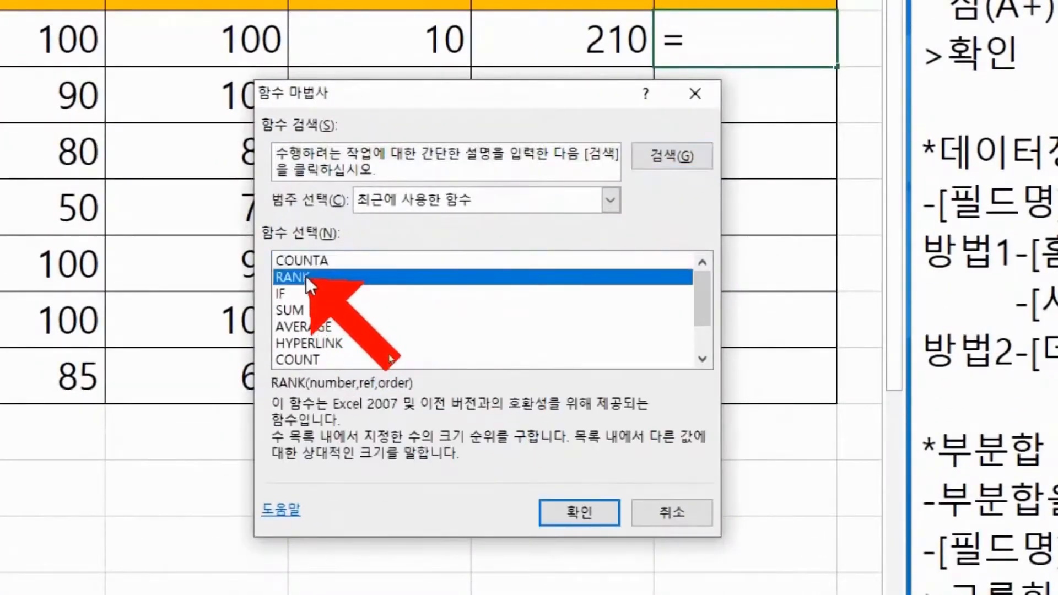
{"action": "left_click", "coordinate": [303, 296]}
{"action": "left_click", "coordinate": [305, 310]}
{"action": "left_click", "coordinate": [306, 327]}
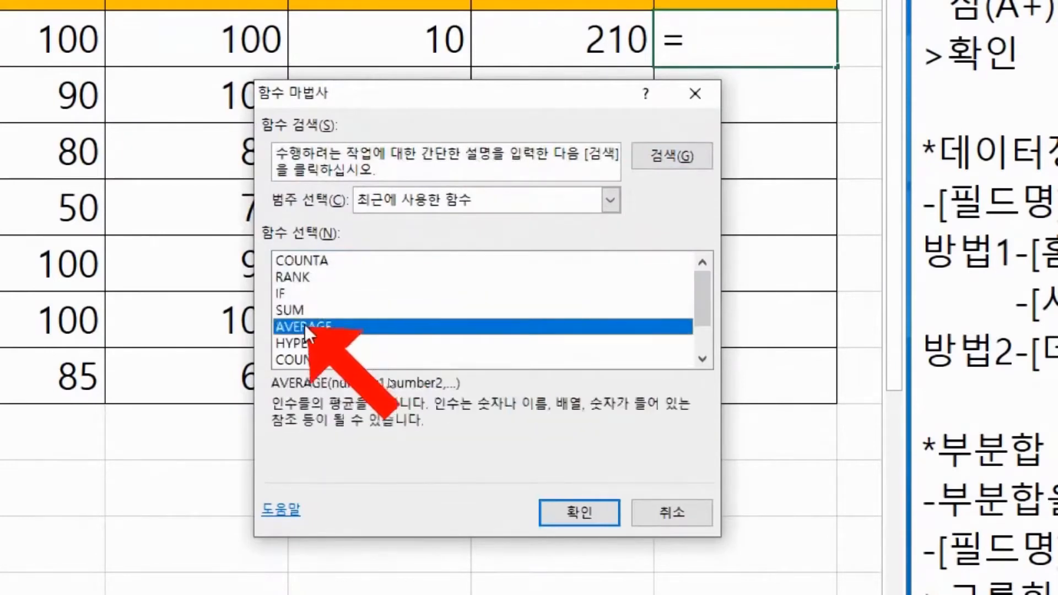
{"action": "left_click", "coordinate": [302, 343]}
{"action": "left_click", "coordinate": [297, 292]}
{"action": "left_click", "coordinate": [321, 275]}
{"action": "left_click", "coordinate": [313, 296]}
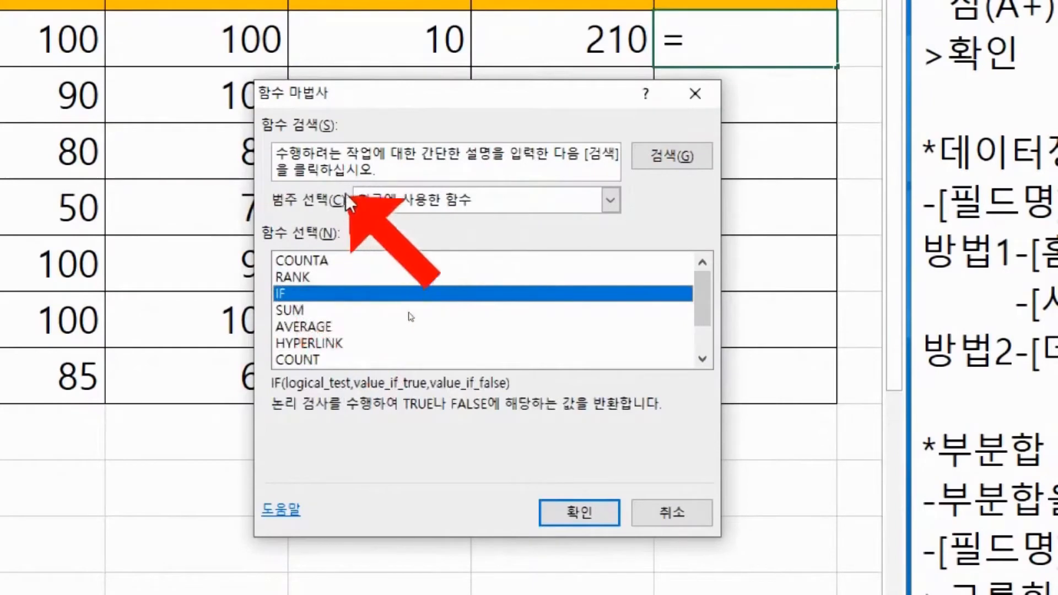
Switch the function category to 모두, choose IF and open its function arguments
{"action": "left_click", "coordinate": [374, 202]}
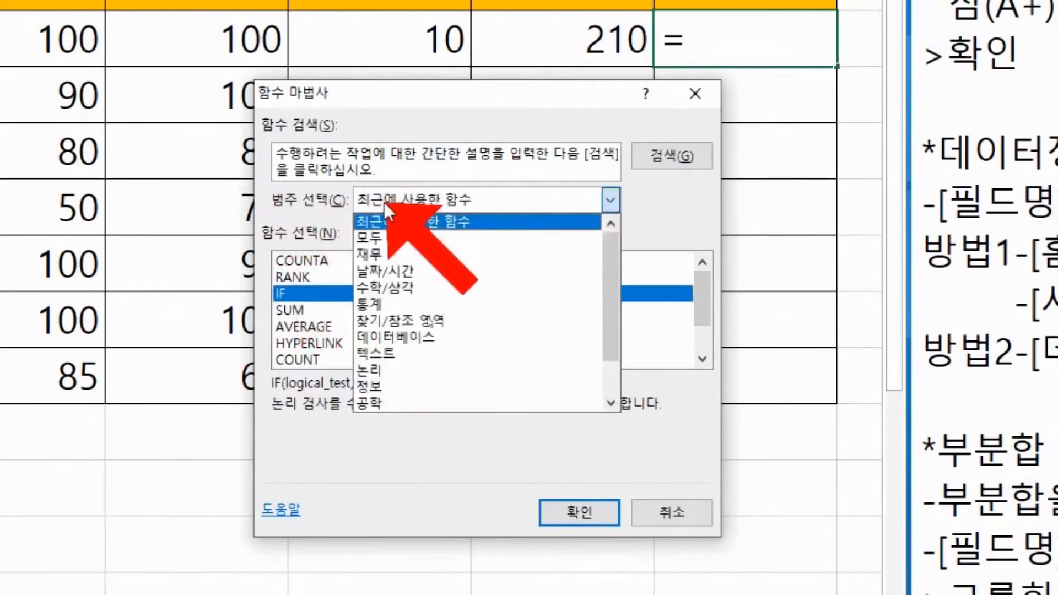
{"action": "left_click", "coordinate": [384, 238]}
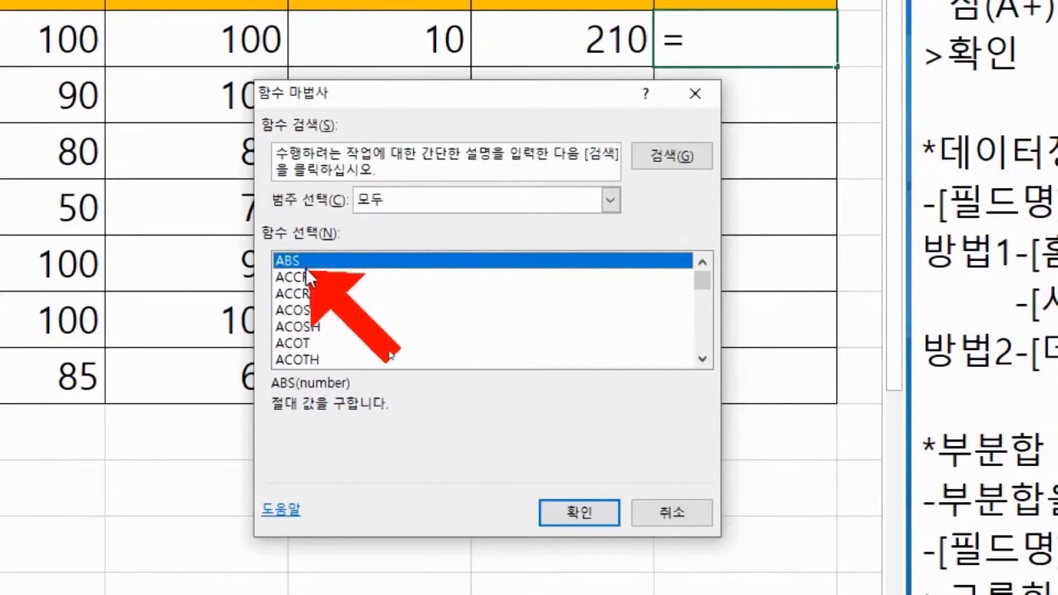
{"action": "key", "text": "i"}
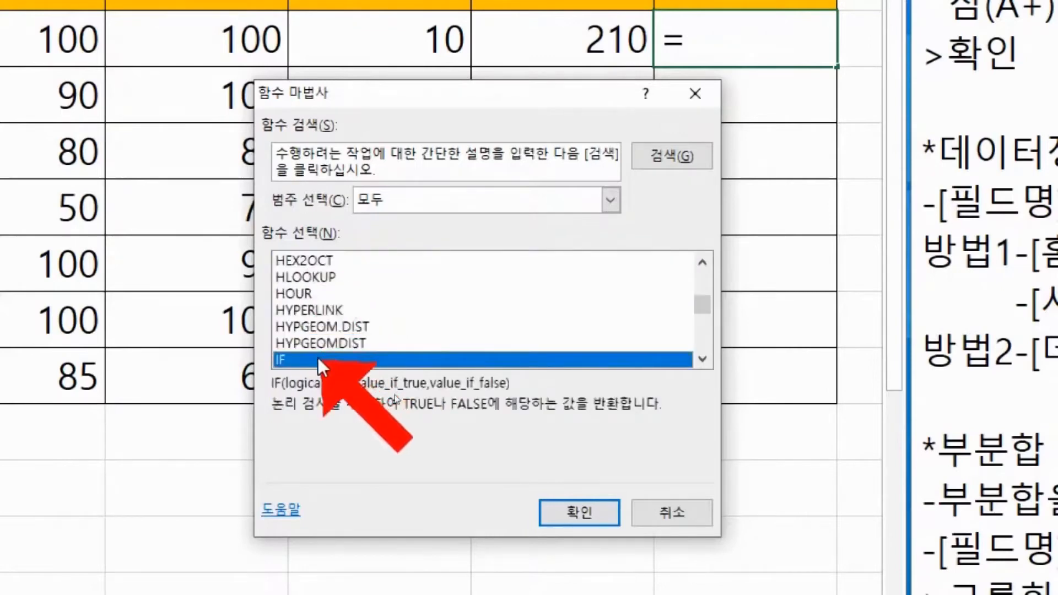
{"action": "scroll", "coordinate": [318, 359], "scroll_direction": "down", "scroll_amount": 1}
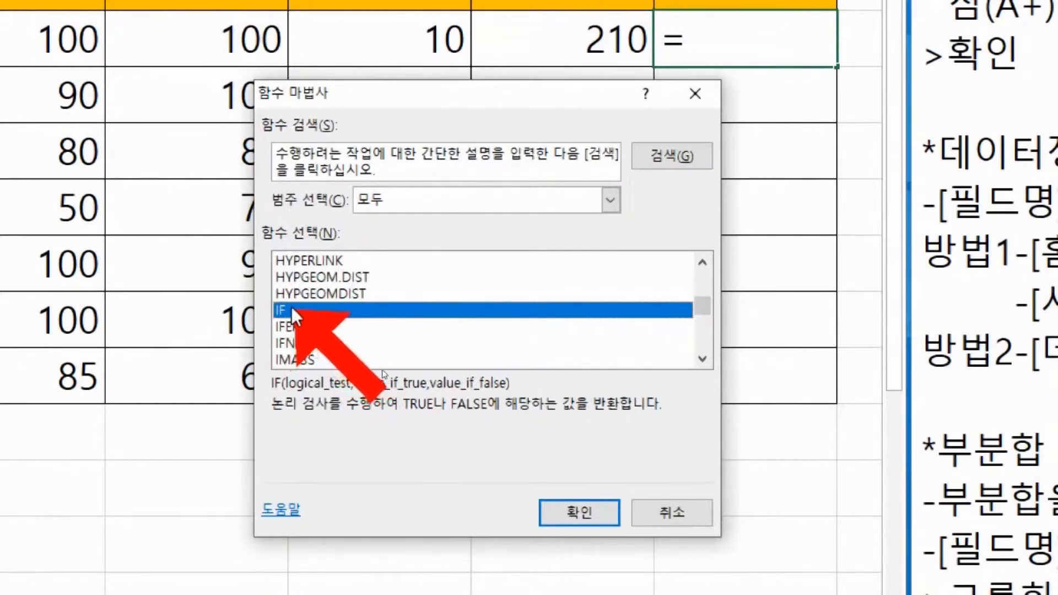
{"action": "left_click", "coordinate": [597, 514]}
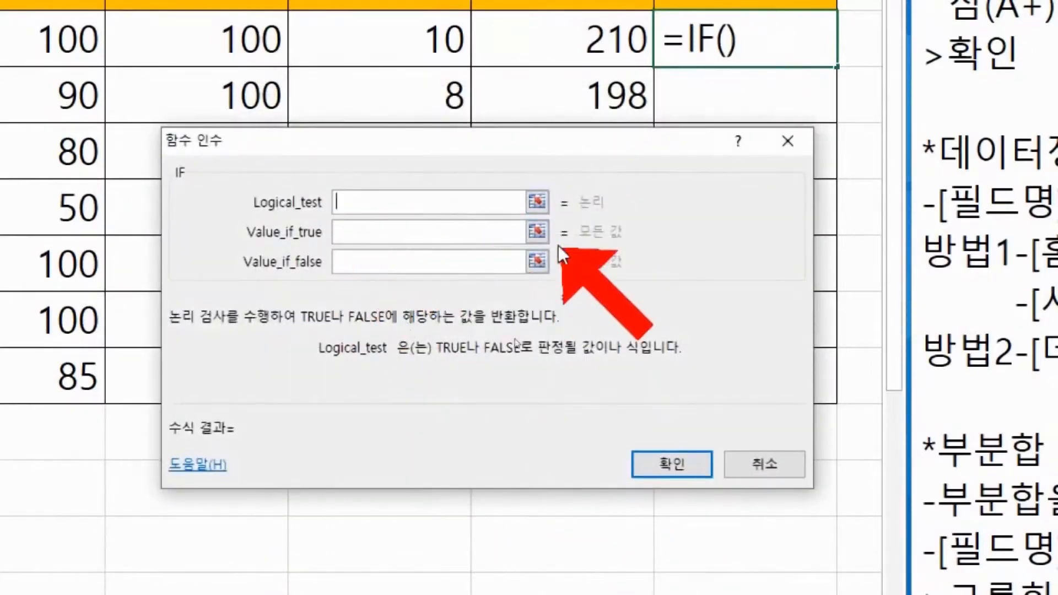
Fill the IF arguments with explanatory placeholders: 조건 as the logical test and 조건에 만족(참) as the value if true
{"action": "type", "text": "조건"}
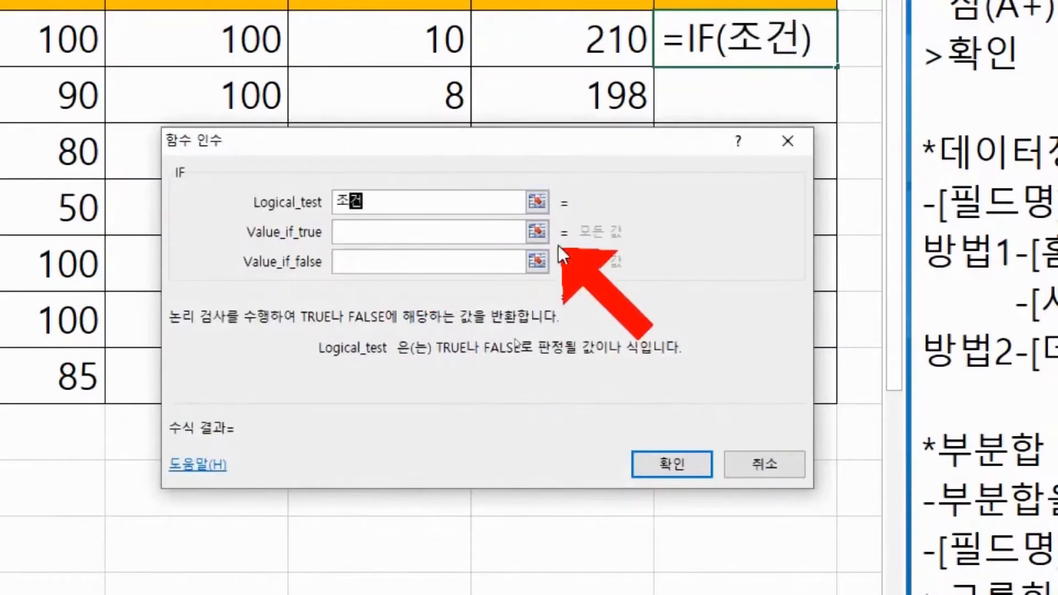
{"action": "left_click", "coordinate": [432, 232]}
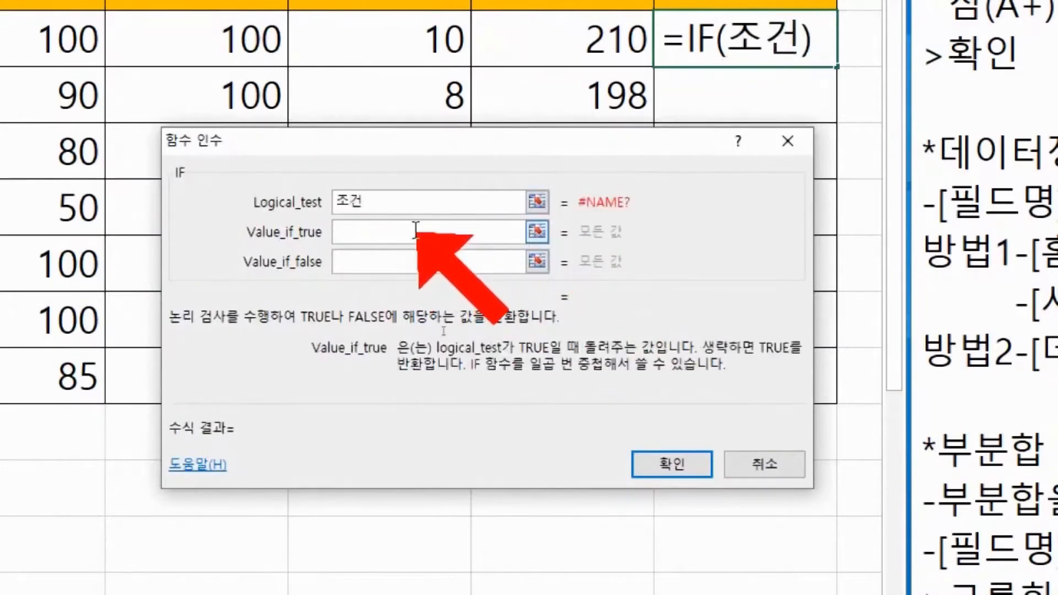
{"action": "type", "text": "조건에 마족"}
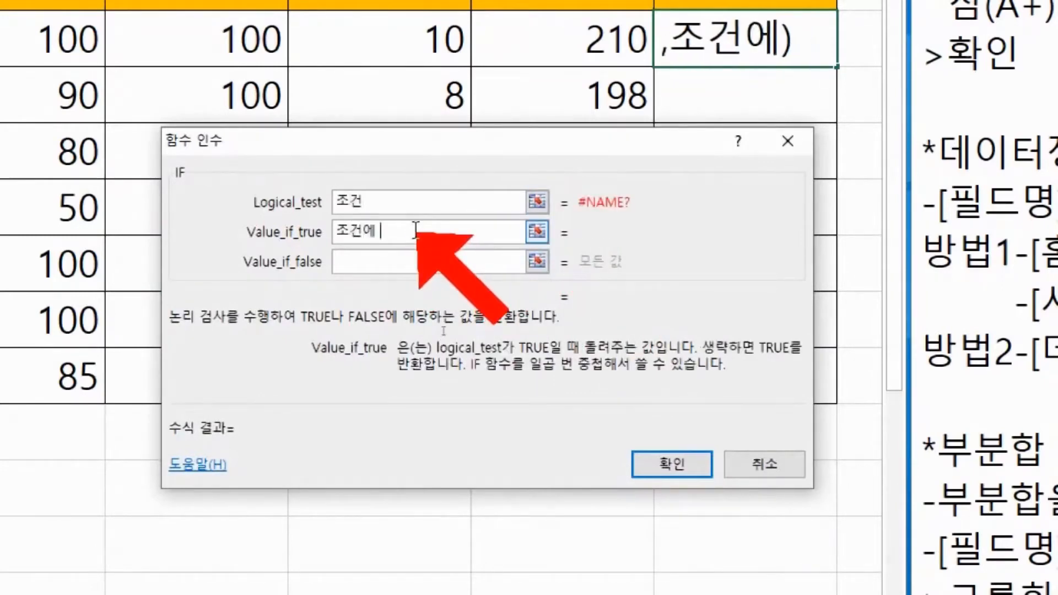
{"action": "key", "text": "BackSpace"}
{"action": "key", "text": "BackSpace"}
{"action": "type", "text": "만족"}
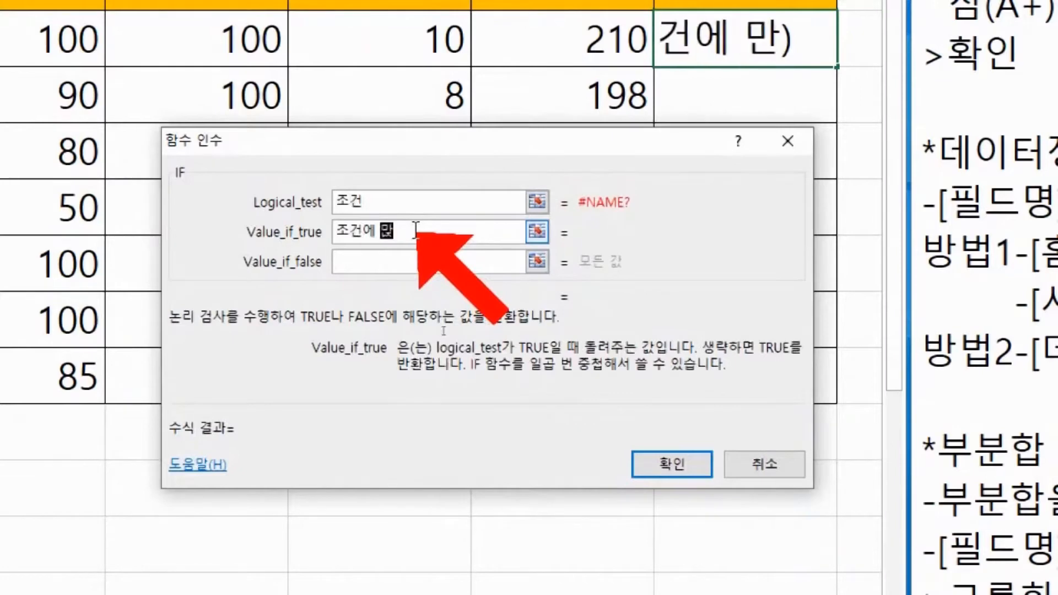
{"action": "type", "text": "("}
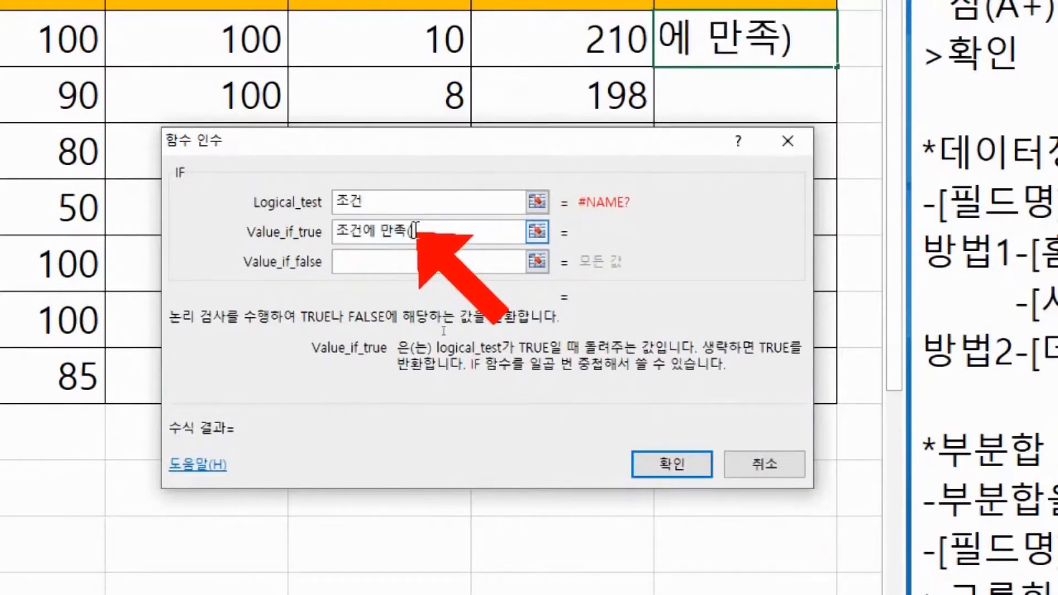
{"action": "type", "text": "갑"}
{"action": "key", "text": "BackSpace"}
{"action": "key", "text": "BackSpace"}
{"action": "key", "text": "BackSpace"}
{"action": "key", "text": "BackSpace"}
{"action": "type", "text": "참)"}
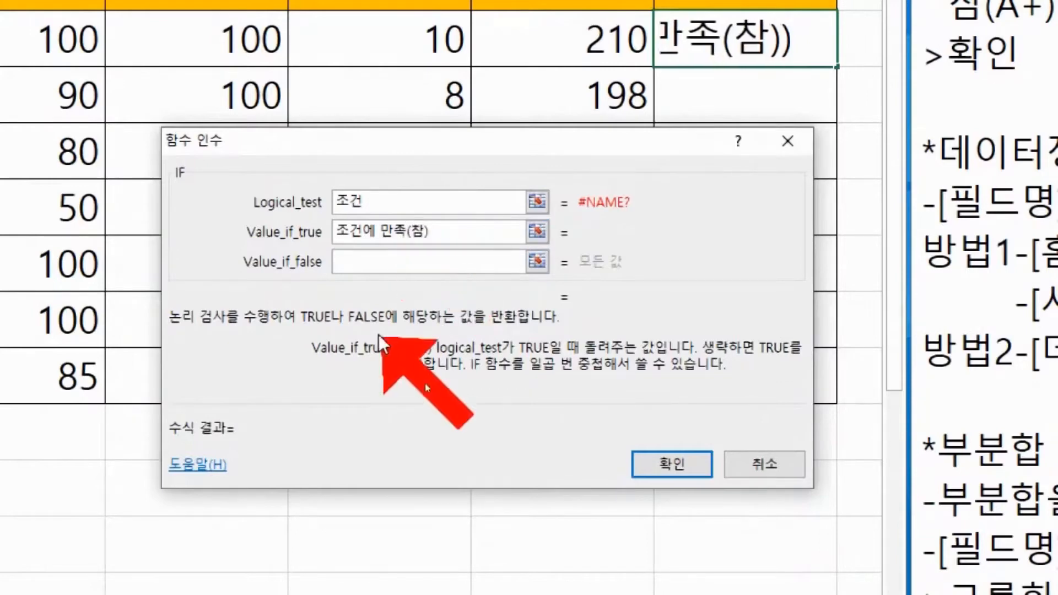
Enter the placeholder 조건에 만족하지 못할때(거짓) as the IF function's value if false
{"action": "left_click", "coordinate": [352, 259]}
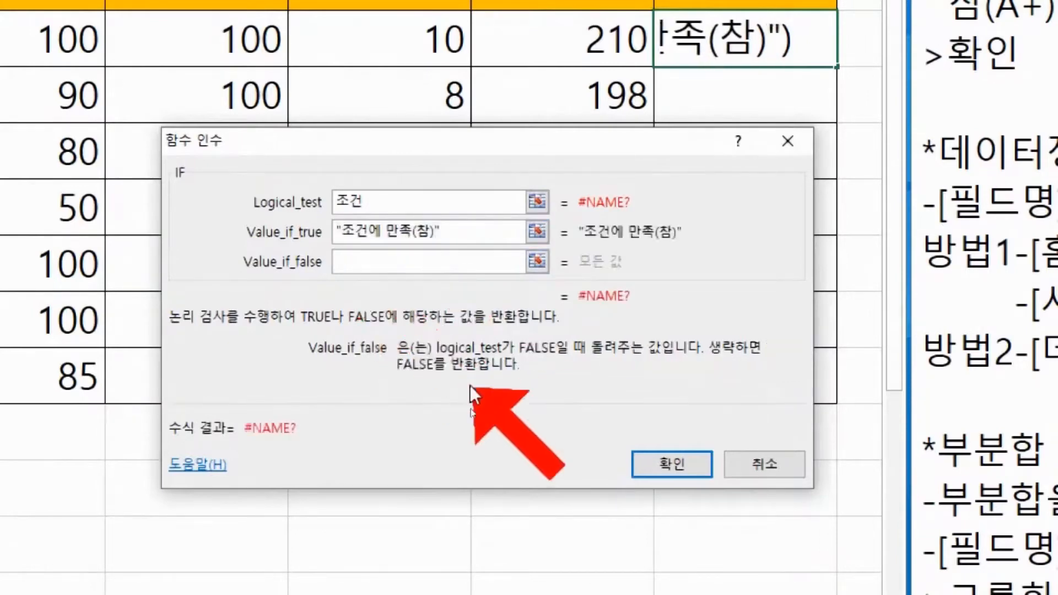
{"action": "type", "text": "조건에 만족"}
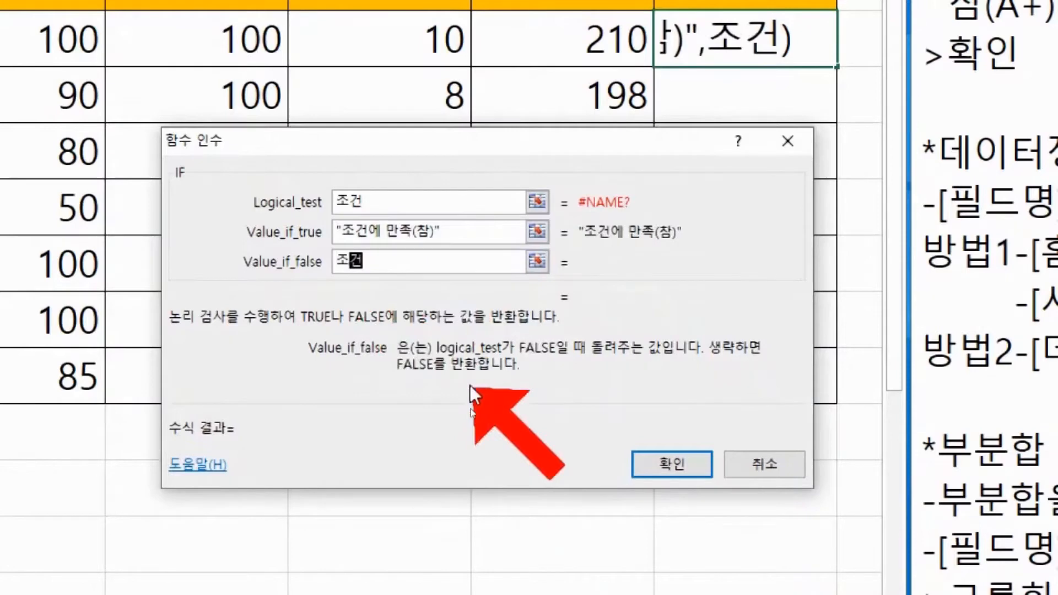
{"action": "type", "text": "하지 못할때"}
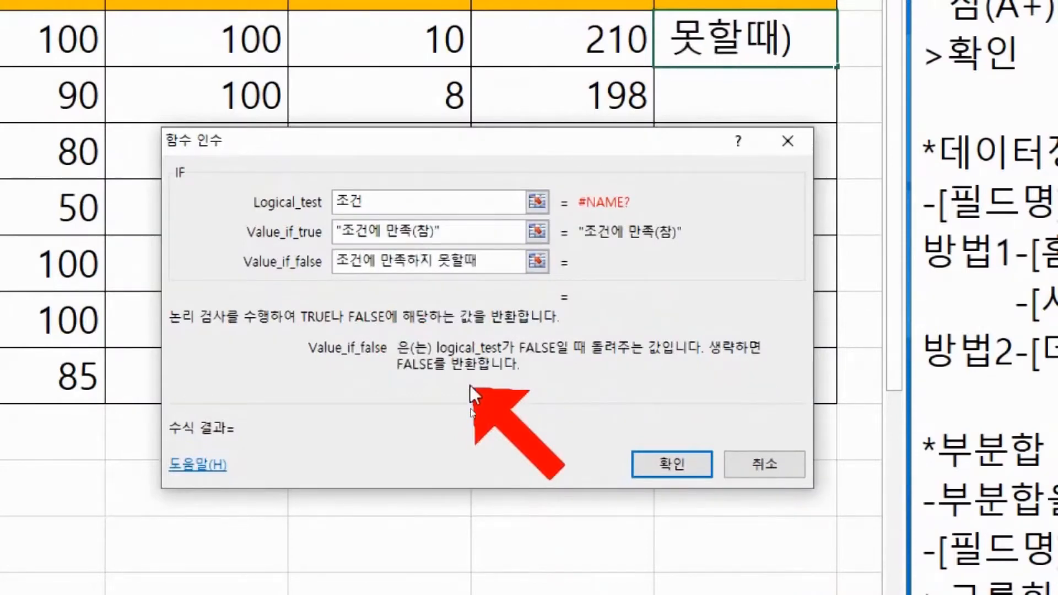
{"action": "type", "text": "(거짓)"}
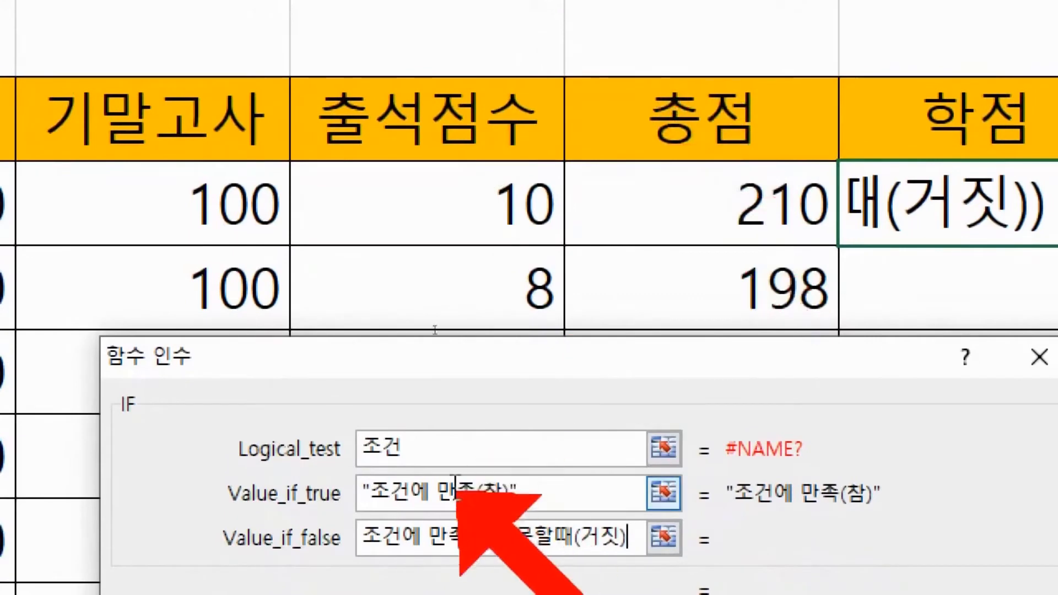
Clear the placeholder text from all three IF arguments
{"action": "left_click", "coordinate": [450, 449]}
{"action": "key", "text": "BackSpace"}
{"action": "key", "text": "BackSpace"}
{"action": "left_click", "coordinate": [530, 493]}
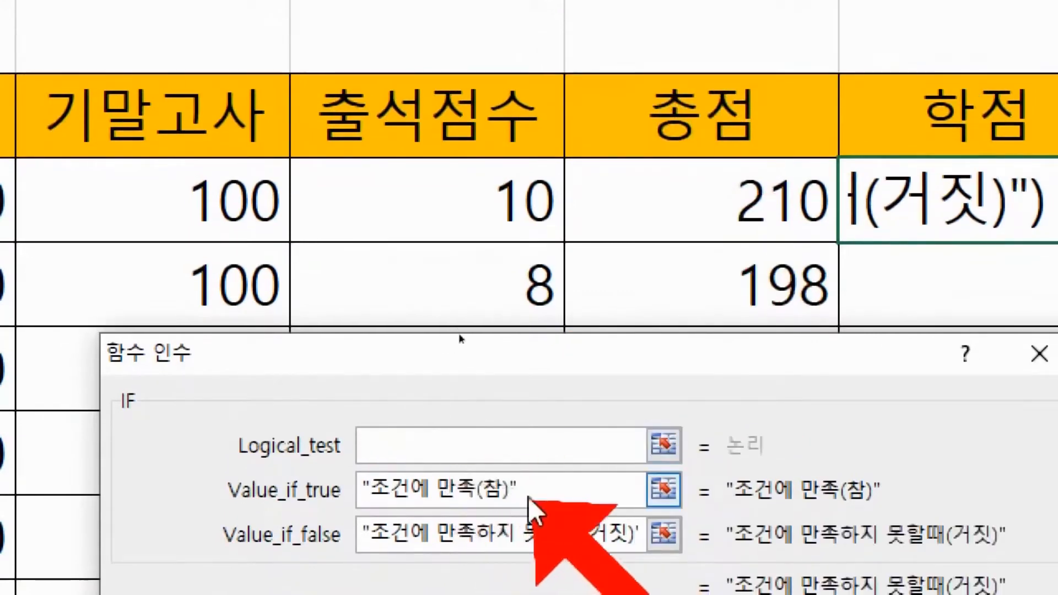
{"action": "key", "text": "BackSpace"}
{"action": "key", "text": "BackSpace"}
{"action": "key", "text": "BackSpace"}
{"action": "key", "text": "BackSpace"}
{"action": "key", "text": "BackSpace"}
{"action": "key", "text": "BackSpace"}
{"action": "key", "text": "BackSpace"}
{"action": "key", "text": "BackSpace"}
{"action": "key", "text": "BackSpace"}
{"action": "key", "text": "BackSpace"}
{"action": "key", "text": "BackSpace"}
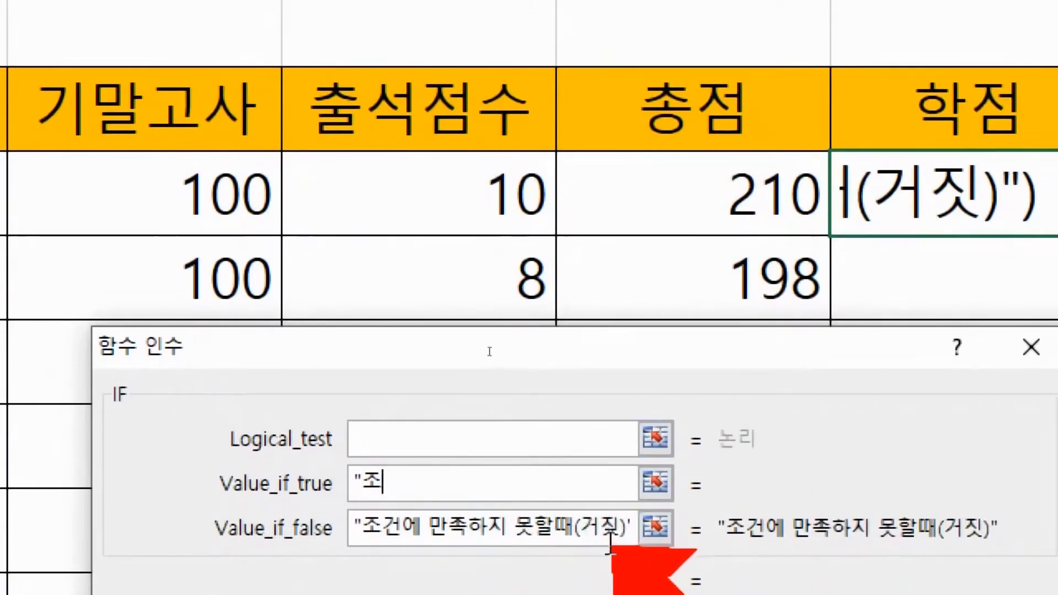
{"action": "key", "text": "Tab"}
{"action": "key", "text": "Delete"}
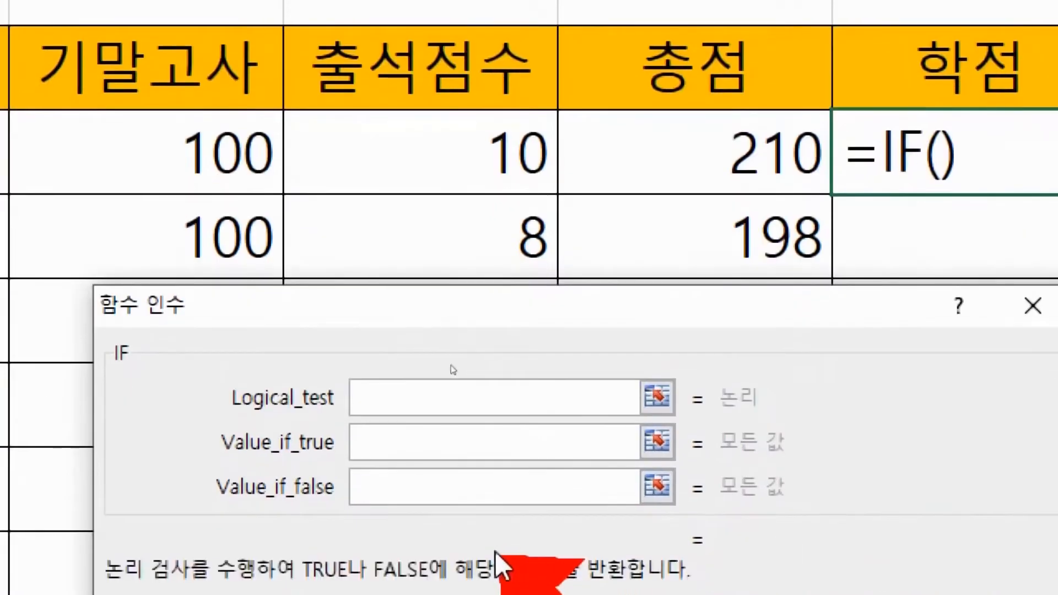
{"action": "left_click", "coordinate": [695, 149]}
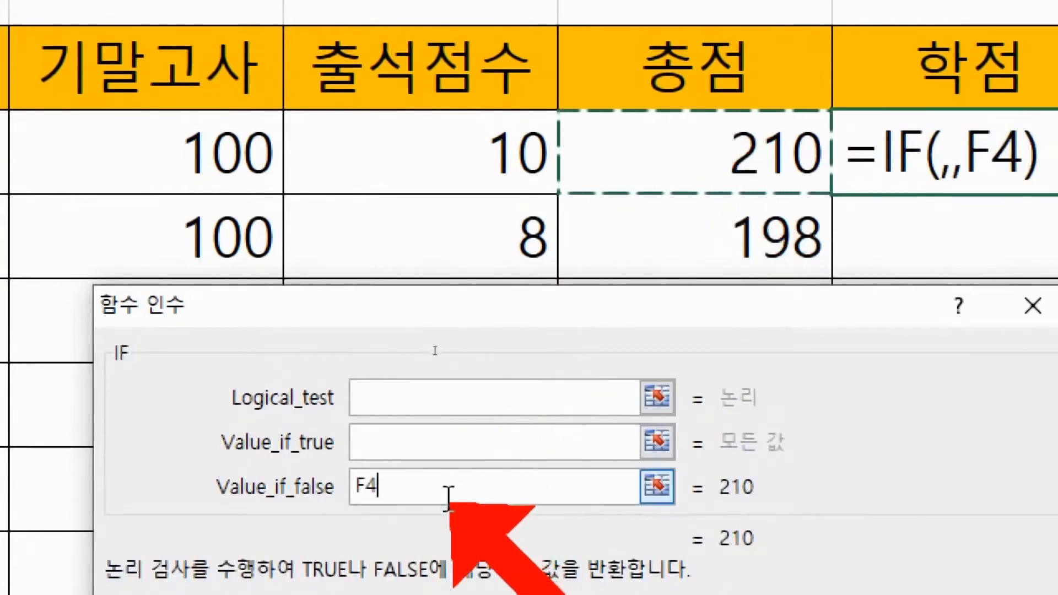
{"action": "key", "text": "BackSpace"}
{"action": "key", "text": "BackSpace"}
{"action": "key", "text": "shift+Tab"}
{"action": "key", "text": "shift+Tab"}
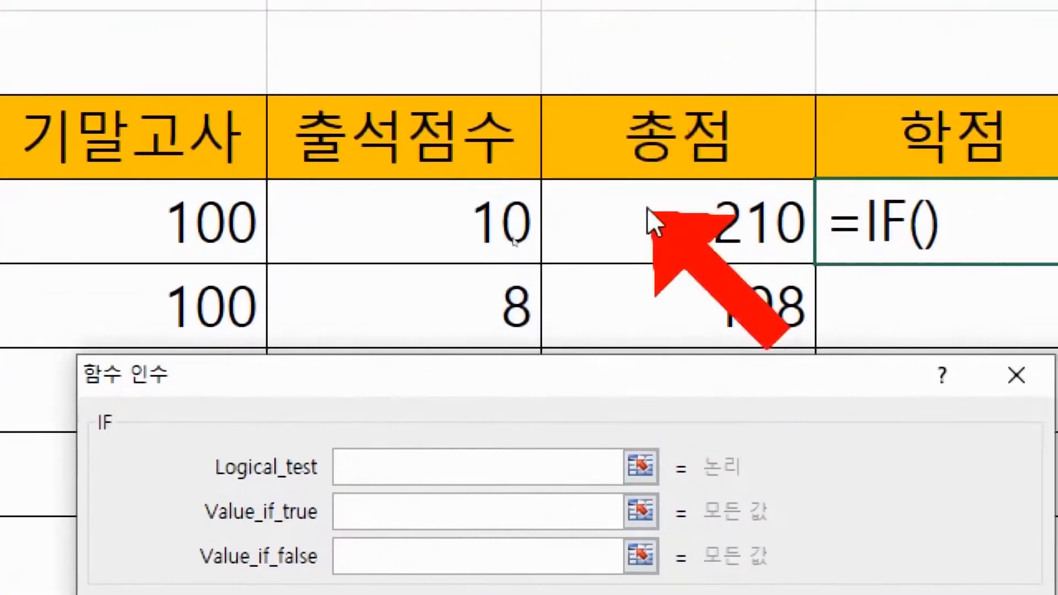
Set the IF logical test to F4>=200, the value if true to A+ and the value if false to 노력요함
{"action": "left_click", "coordinate": [711, 121]}
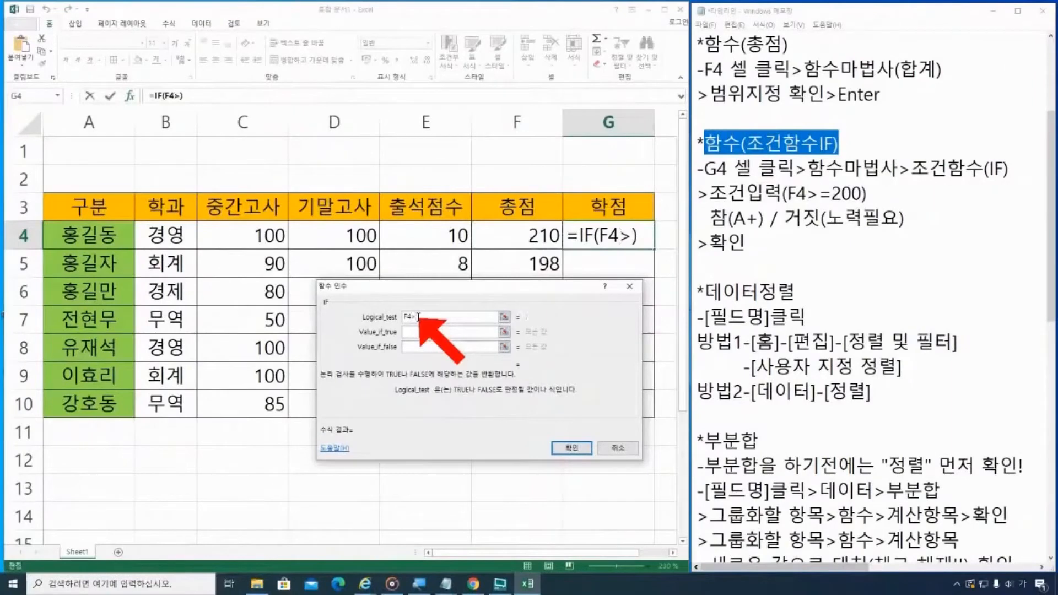
{"action": "type", "text": "=200"}
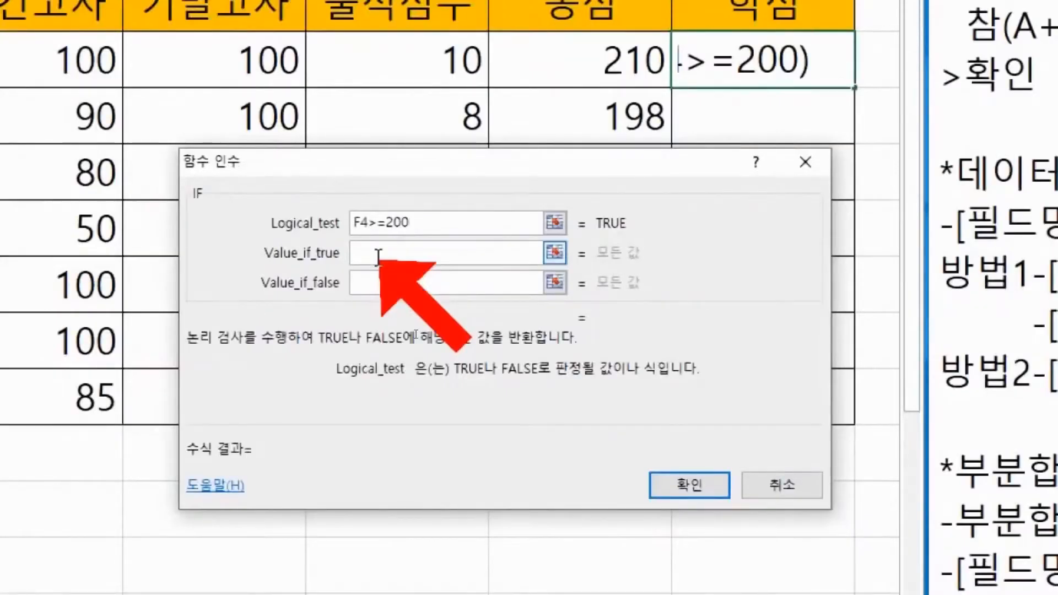
{"action": "left_click", "coordinate": [378, 257]}
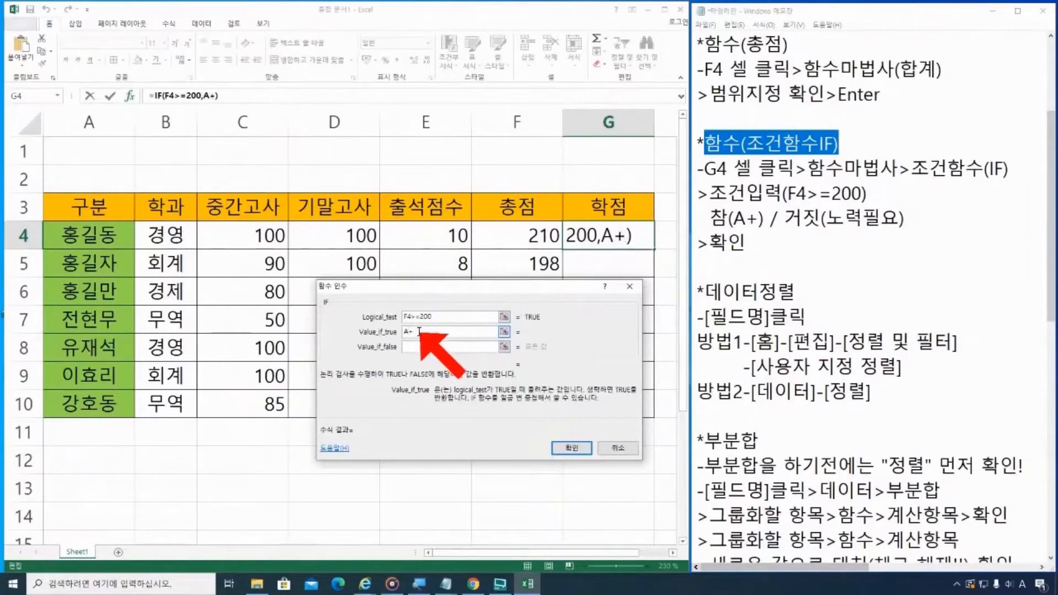
{"action": "left_click", "coordinate": [420, 347]}
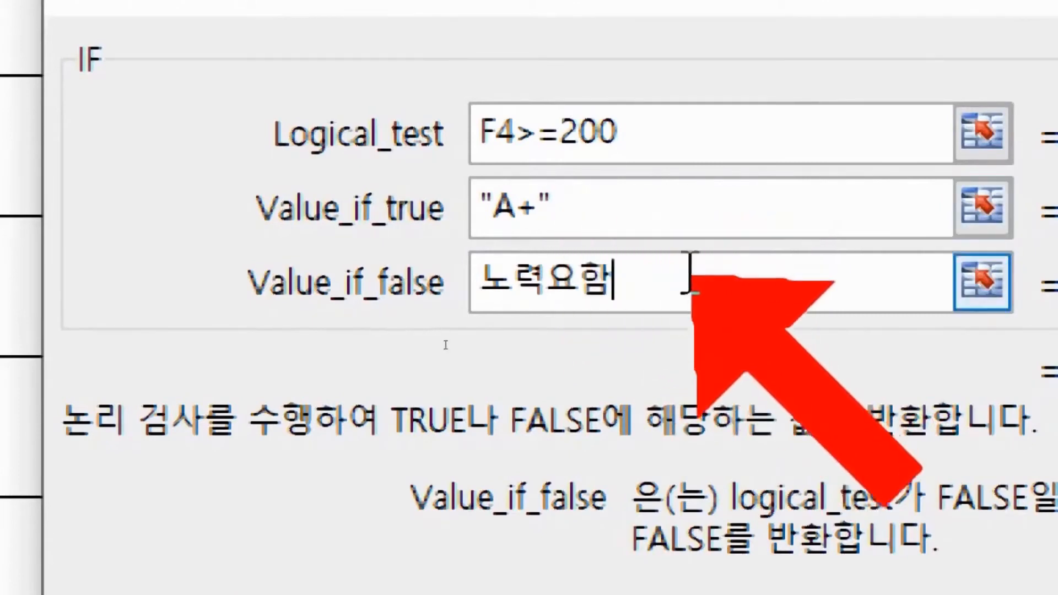
Review the three IF arguments and apply the function to the 학점 cell G4
{"action": "left_click", "coordinate": [703, 195]}
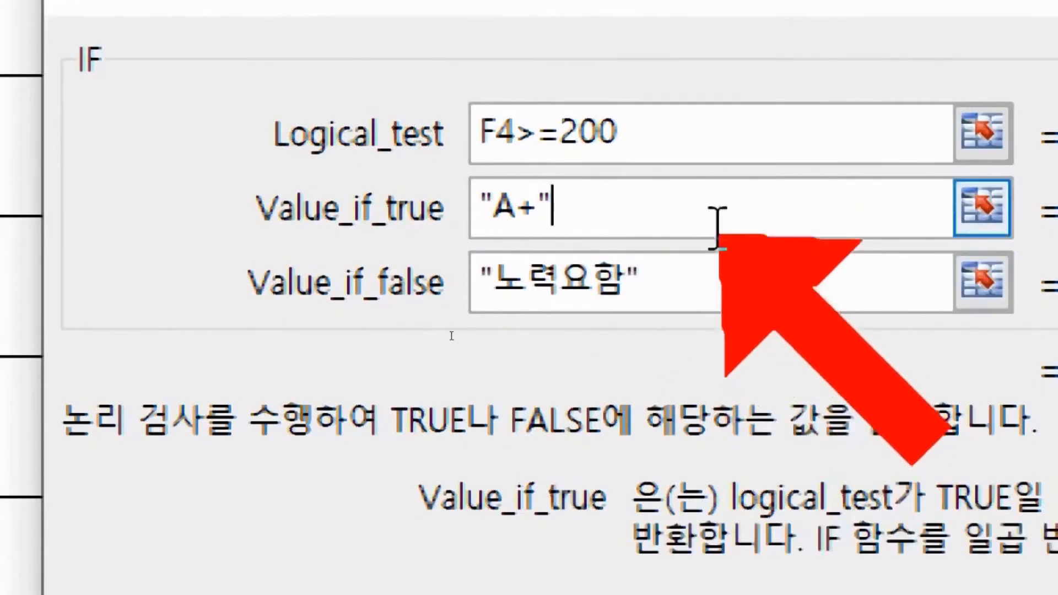
{"action": "left_click", "coordinate": [722, 129]}
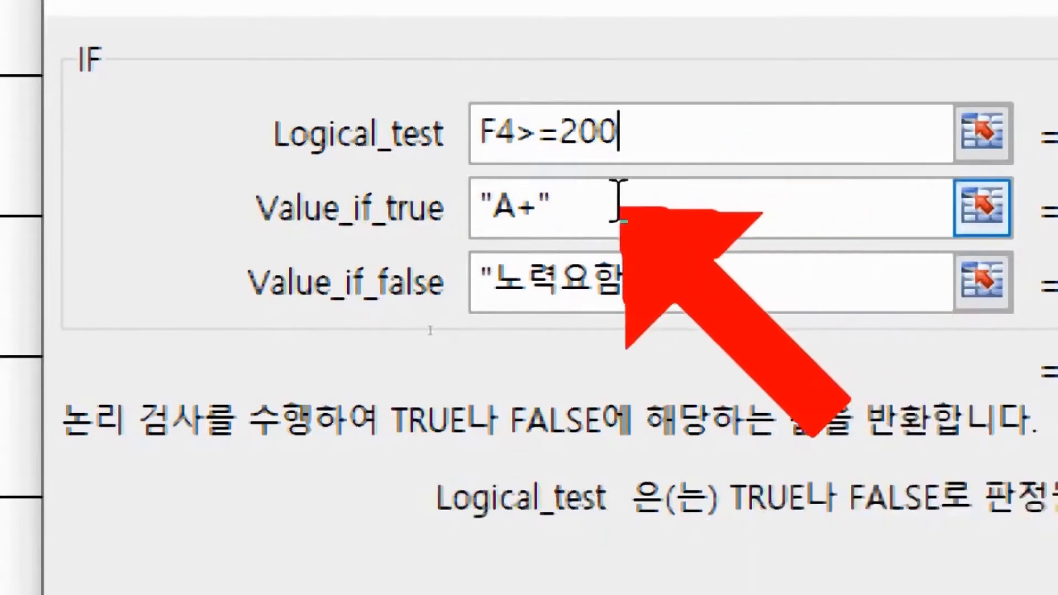
{"action": "left_click", "coordinate": [566, 292]}
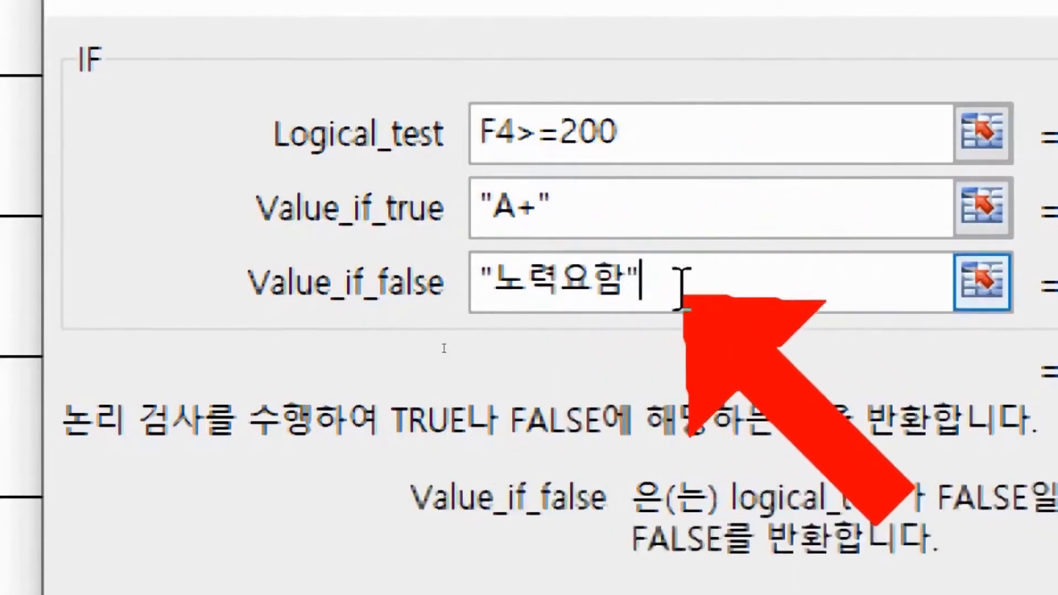
{"action": "left_click", "coordinate": [602, 135]}
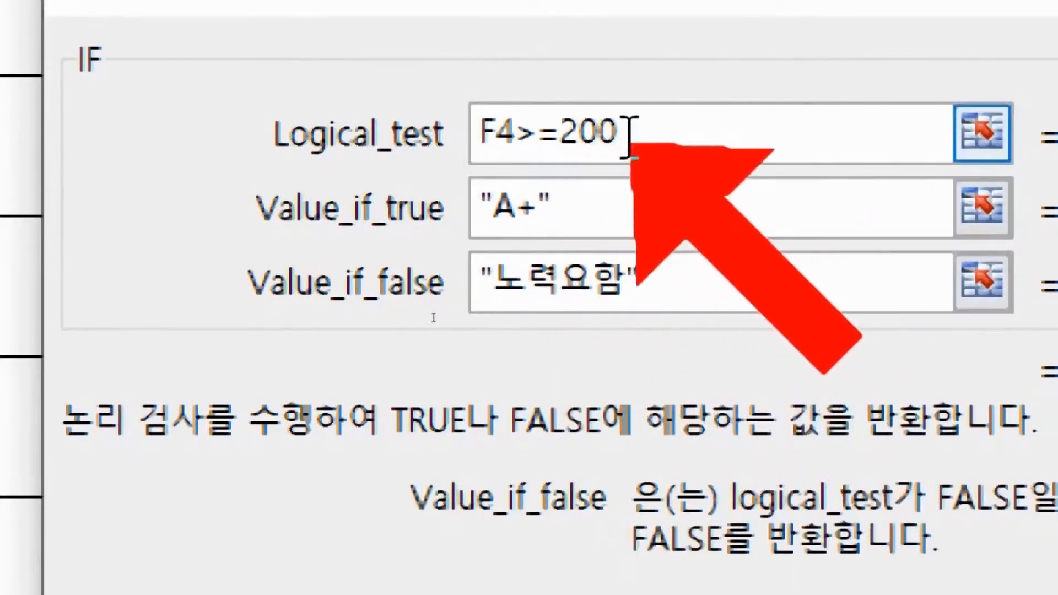
{"action": "left_click", "coordinate": [581, 207]}
{"action": "left_click", "coordinate": [677, 263]}
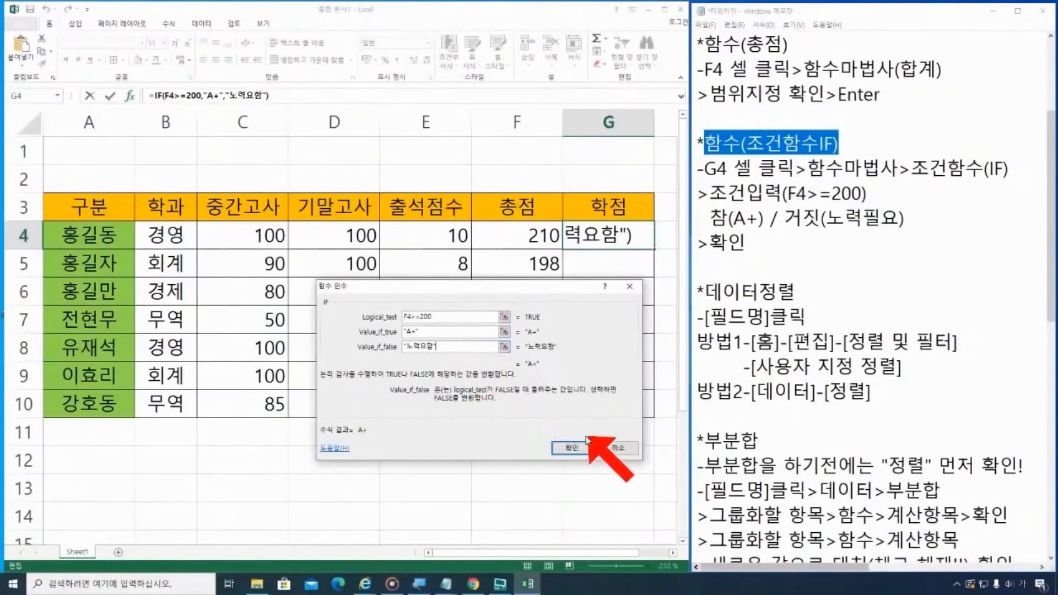
{"action": "left_click", "coordinate": [583, 449]}
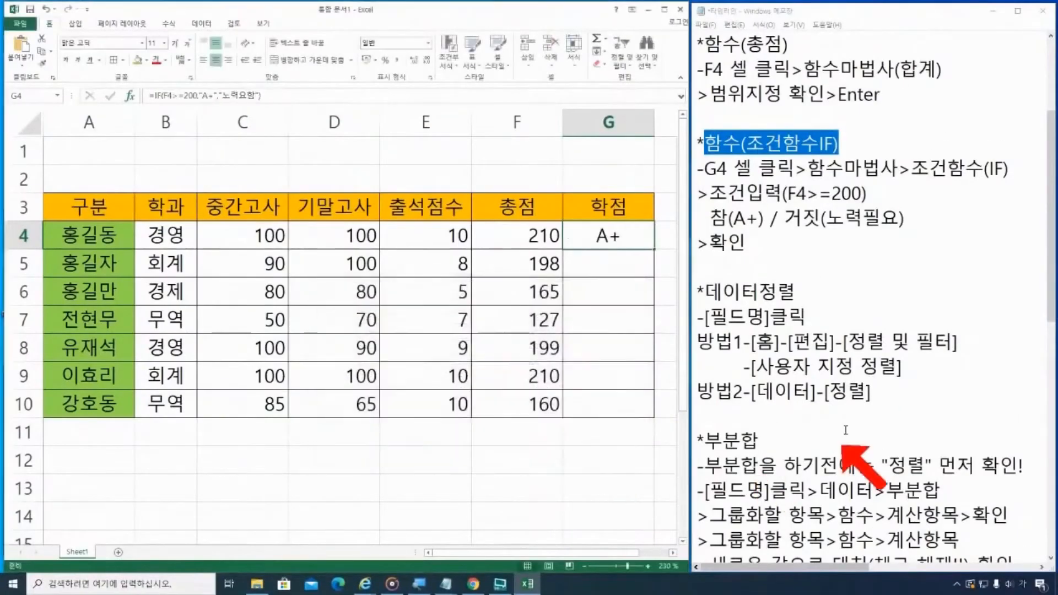
Switch to Notepad and change the 거짓 value in the IF notes to 노력요함
{"action": "left_click_drag", "start_coordinate": [863, 217], "coordinate": [891, 221]}
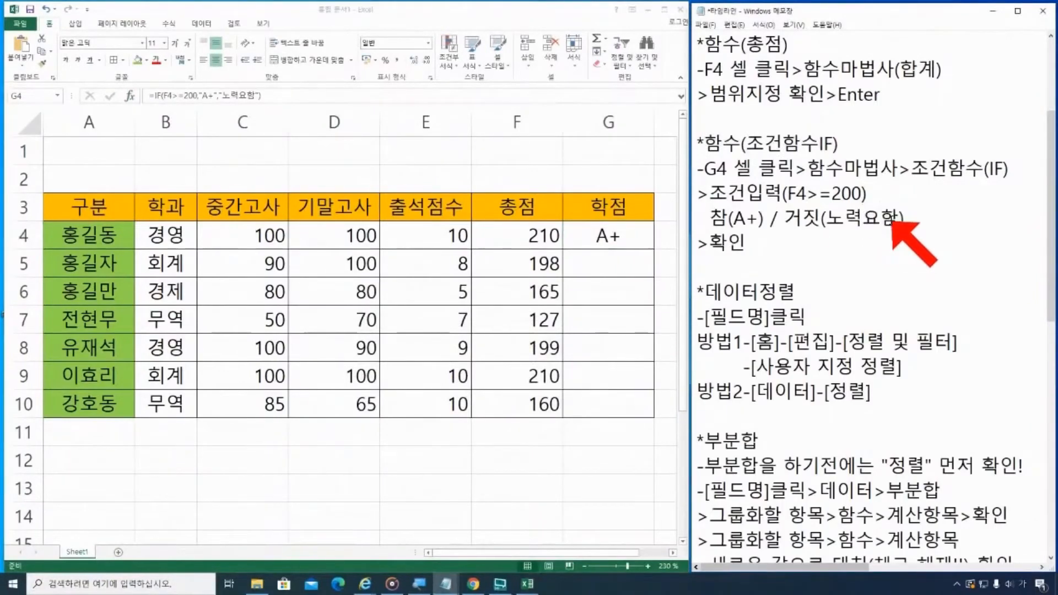
Switch back to Excel, fill the G4 grade formula down to G10 and deselect the range
{"action": "left_click", "coordinate": [603, 237]}
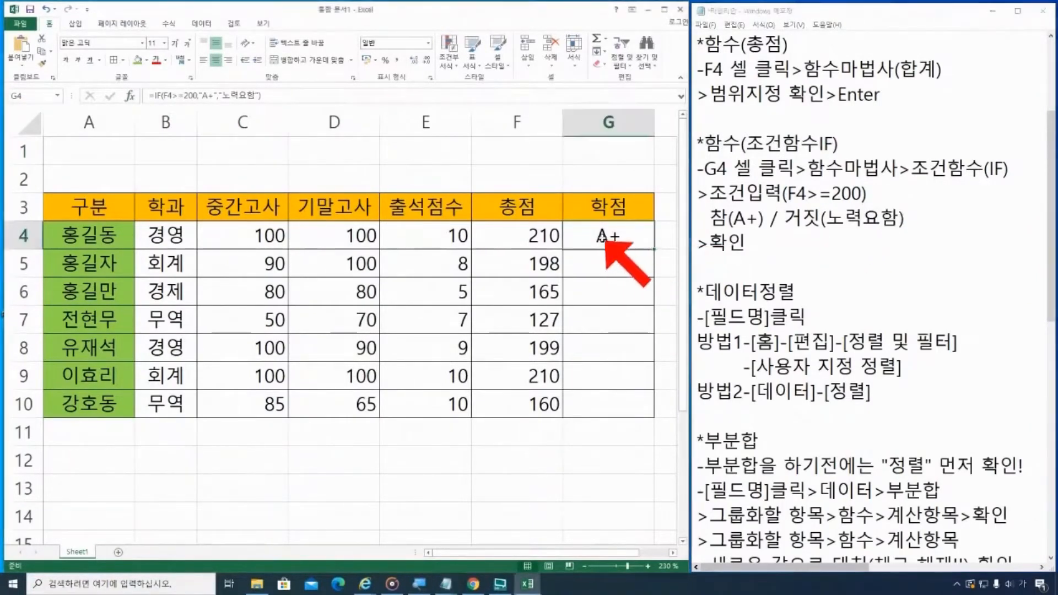
{"action": "double_click", "coordinate": [654, 249]}
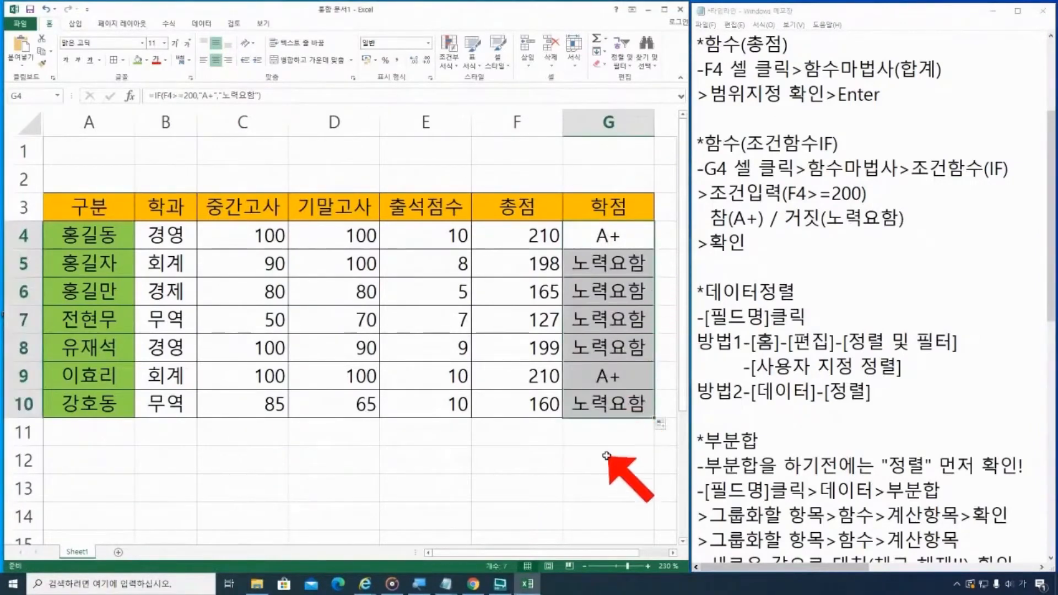
{"action": "left_click", "coordinate": [606, 457]}
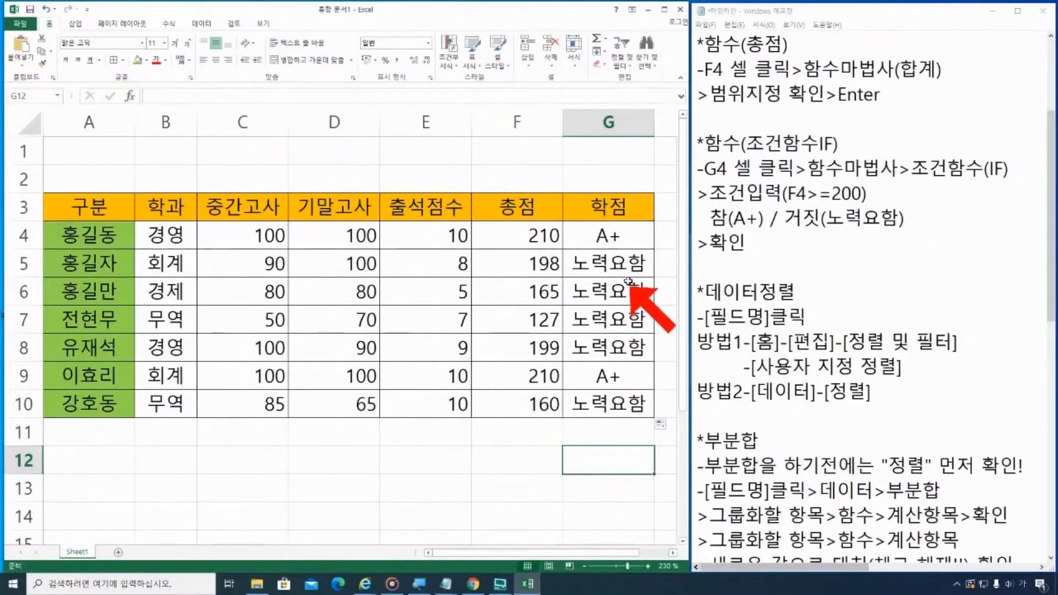
Reopen the IF arguments of G4 and change the logical test to F4>=190
{"action": "left_click", "coordinate": [628, 232]}
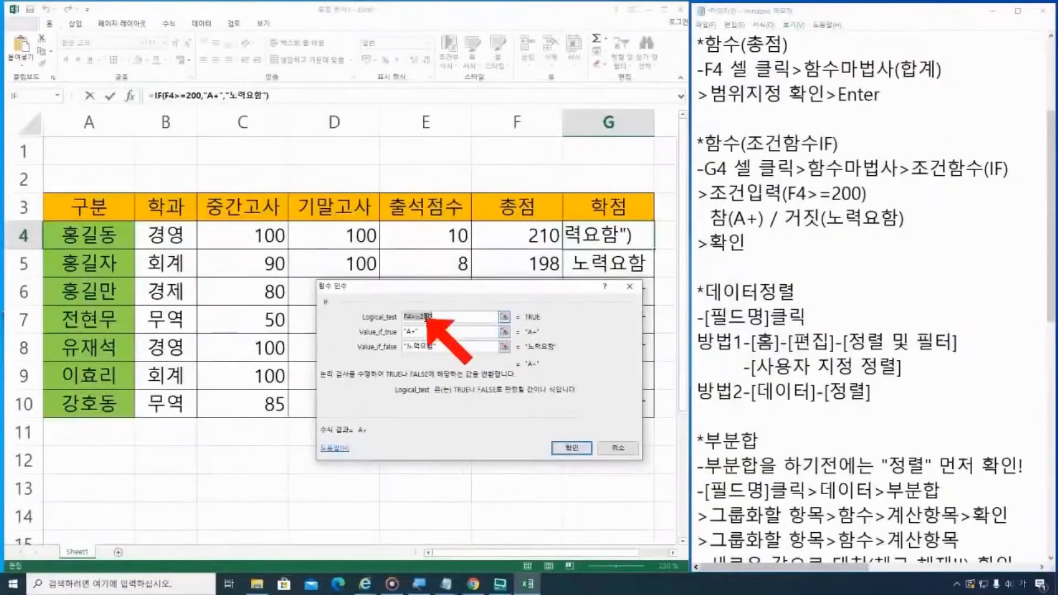
{"action": "left_click_drag", "start_coordinate": [435, 297], "coordinate": [299, 267]}
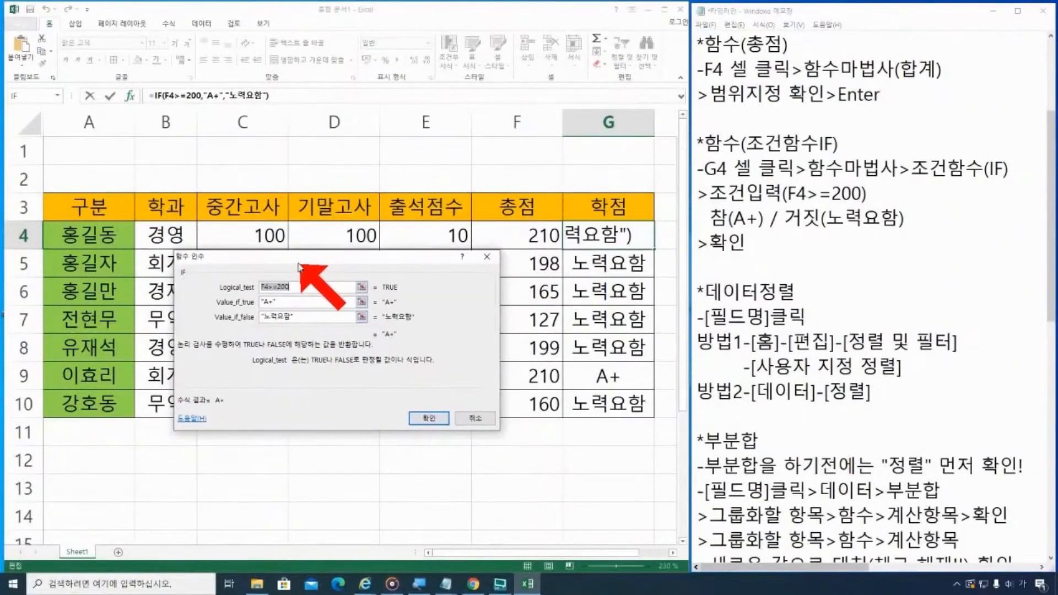
{"action": "left_click_drag", "start_coordinate": [277, 287], "coordinate": [313, 283]}
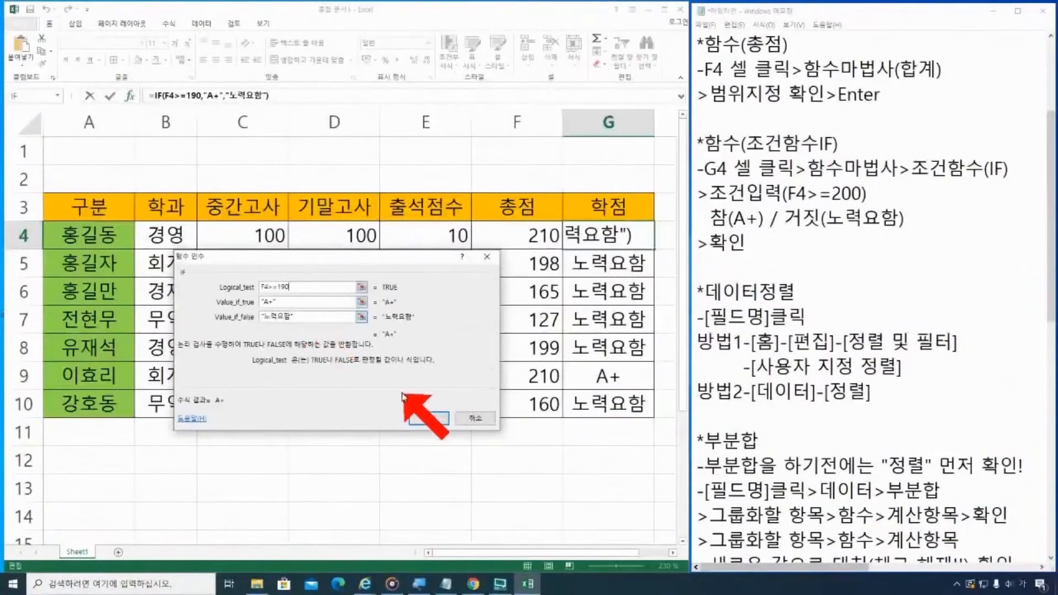
{"action": "left_click", "coordinate": [428, 418]}
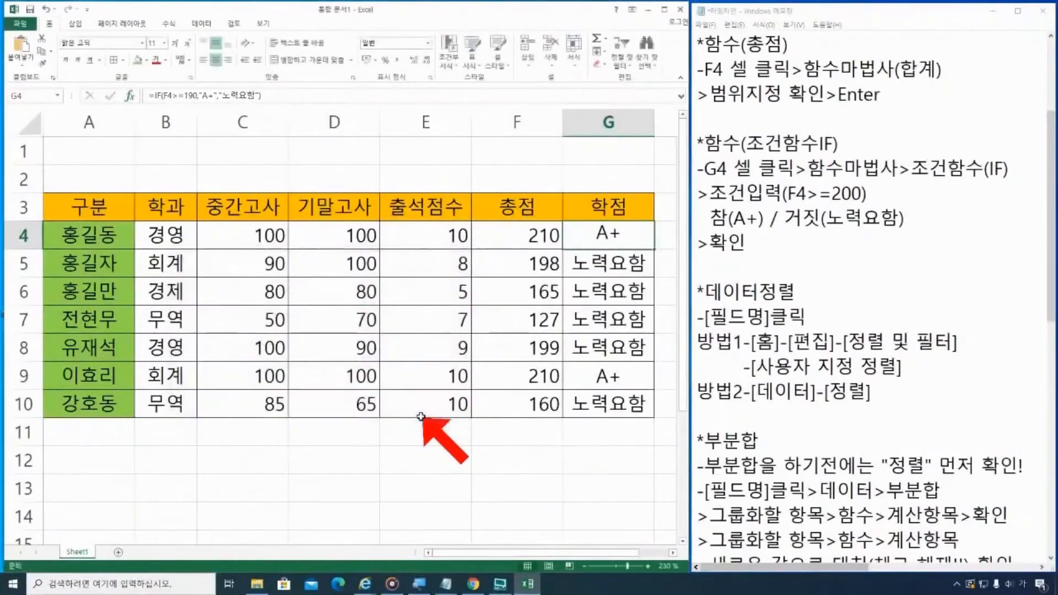
Fill the revised grade formula from G4 down to G10, look over the refilled grades and reselect G4
{"action": "double_click", "coordinate": [654, 250]}
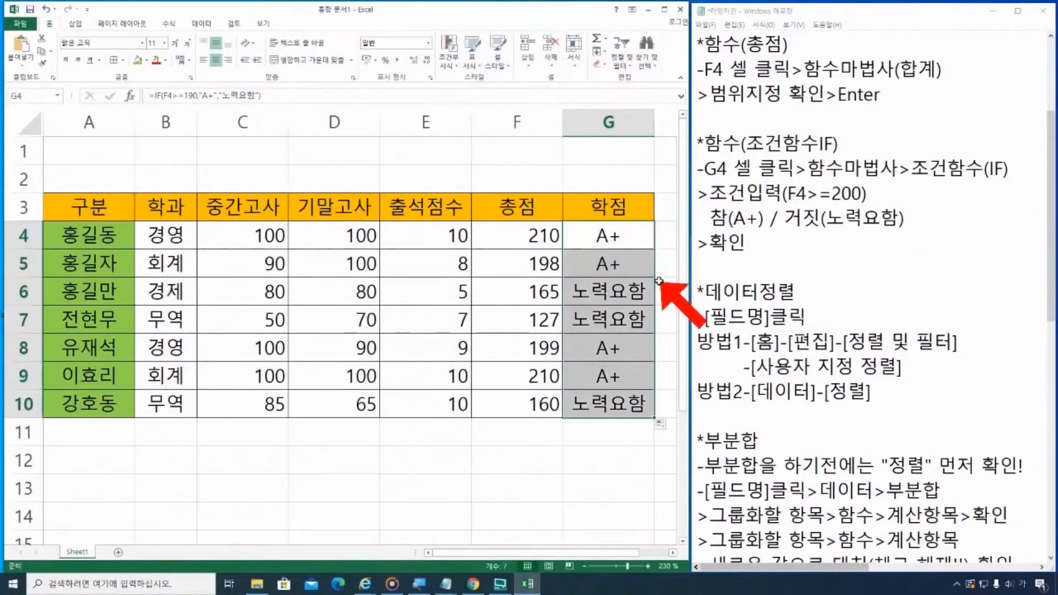
{"action": "left_click", "coordinate": [661, 264]}
{"action": "left_click_drag", "start_coordinate": [617, 264], "coordinate": [628, 402]}
{"action": "left_click", "coordinate": [630, 237]}
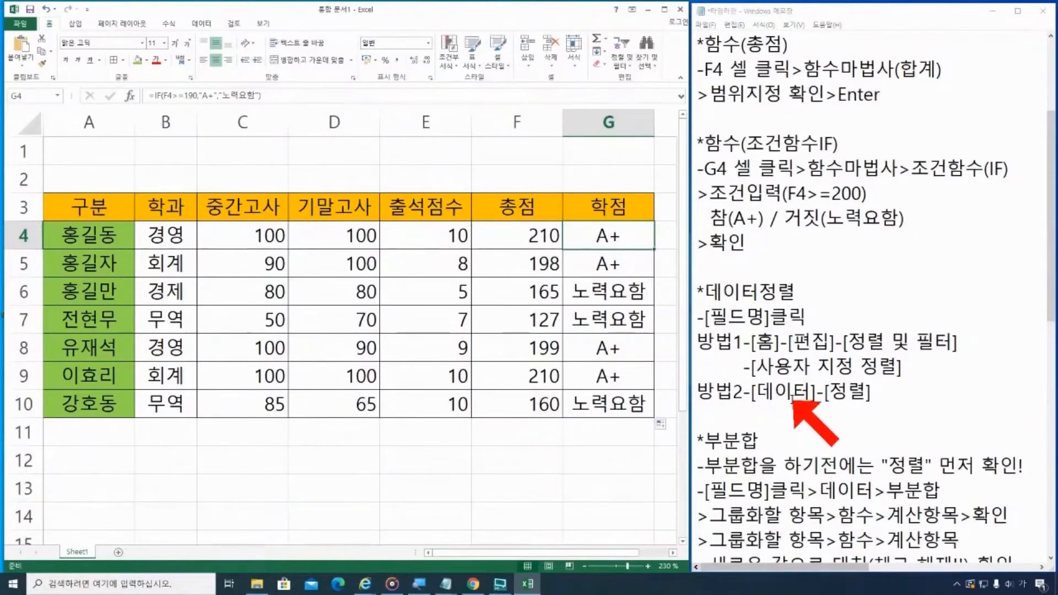
Switch to Notepad and review the 데이터정렬 notes on the two ways of sorting
{"action": "left_click", "coordinate": [866, 286]}
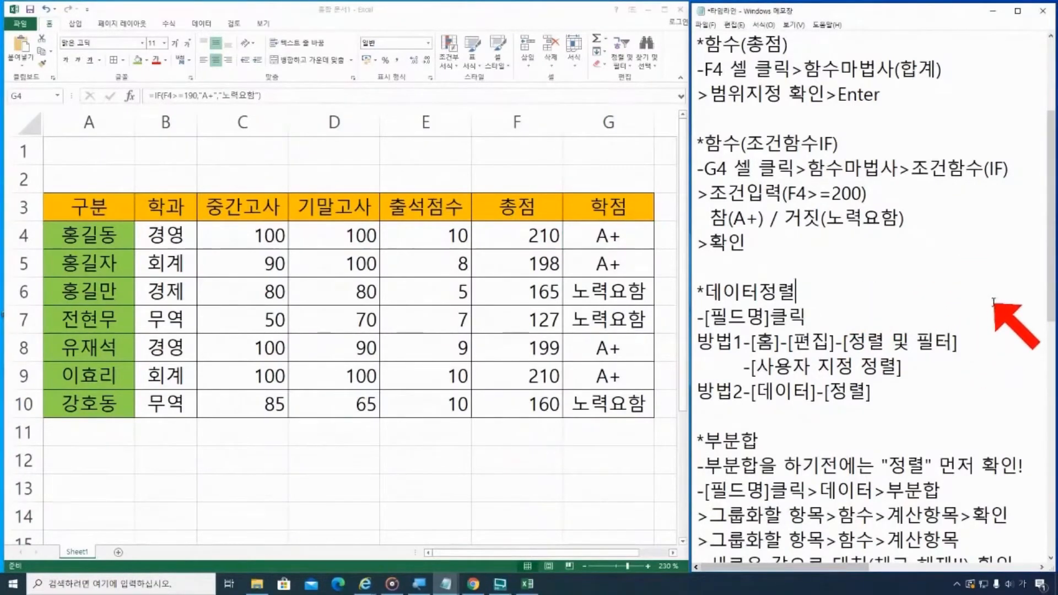
{"action": "left_click_drag", "start_coordinate": [1053, 253], "coordinate": [1036, 355]}
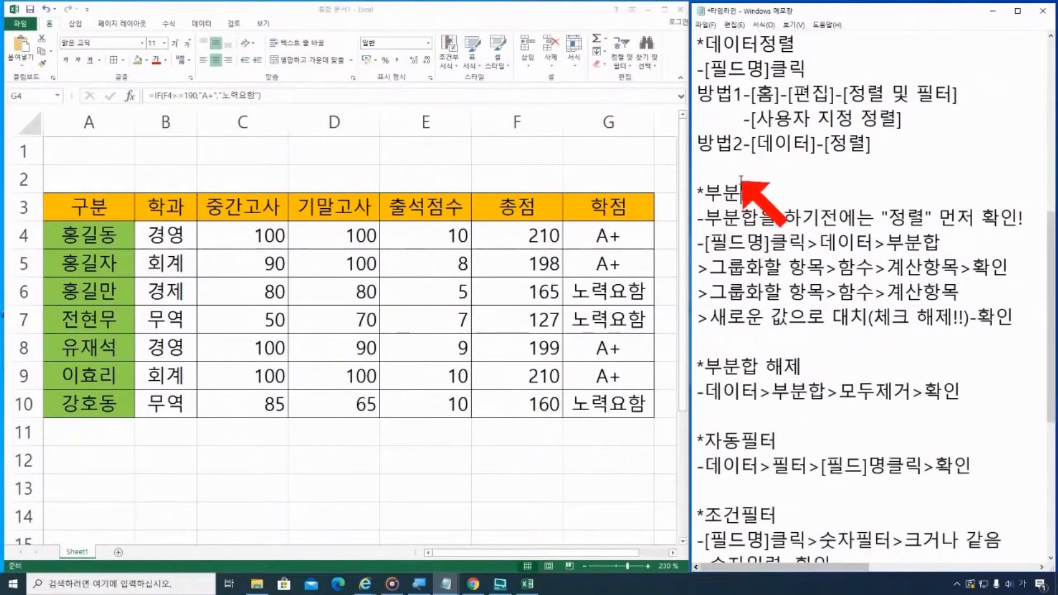
{"action": "left_click_drag", "start_coordinate": [707, 47], "coordinate": [794, 44]}
{"action": "left_click", "coordinate": [771, 100]}
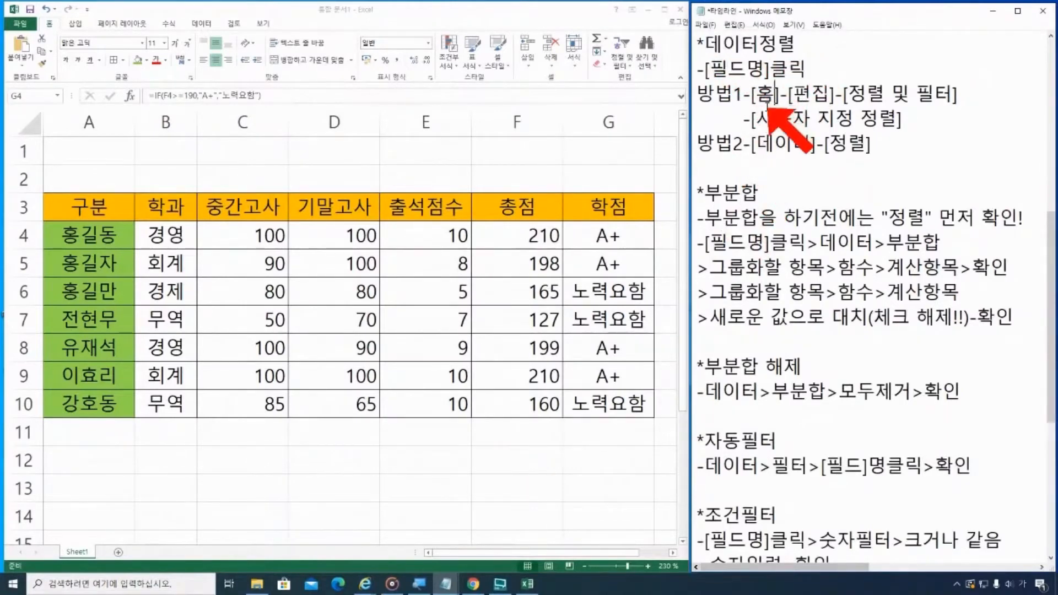
Switch back to Excel and look over the 학과, 중간고사 and 기말고사 field names and the data commands
{"action": "left_click", "coordinate": [380, 223]}
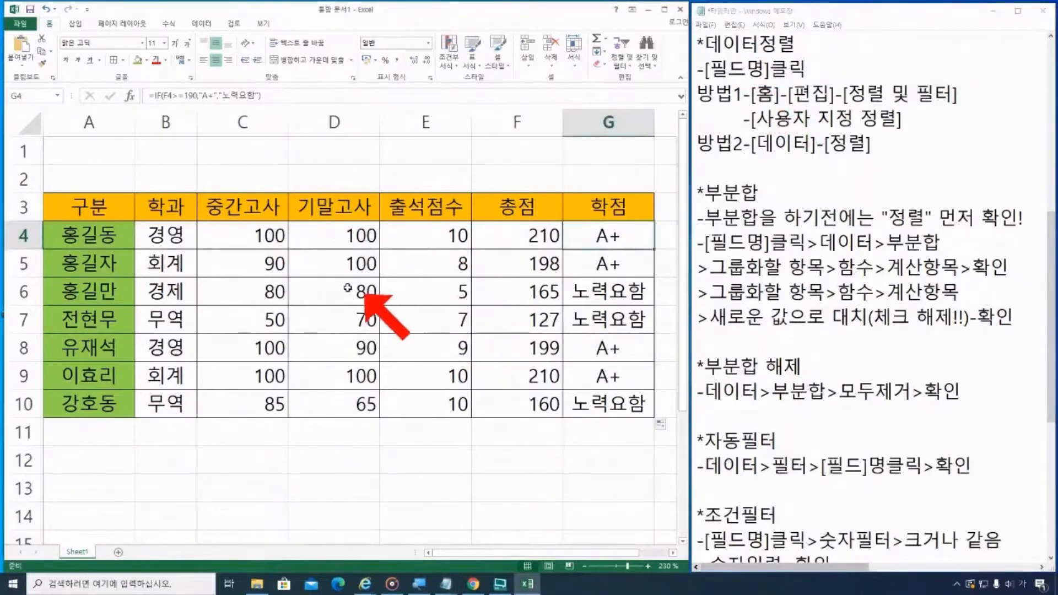
{"action": "left_click", "coordinate": [185, 213]}
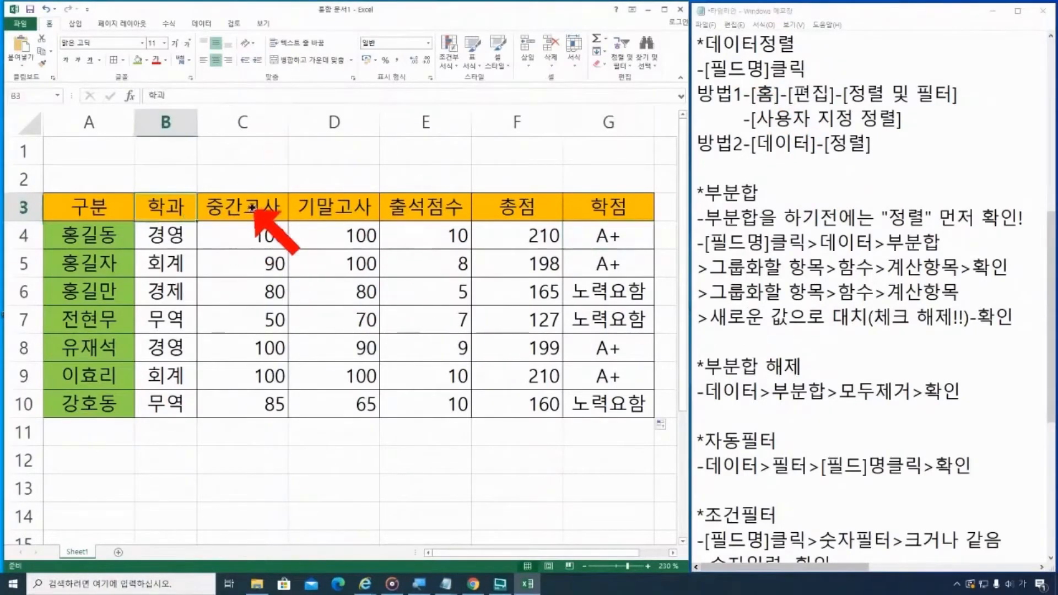
{"action": "left_click", "coordinate": [232, 208]}
{"action": "left_click", "coordinate": [330, 211]}
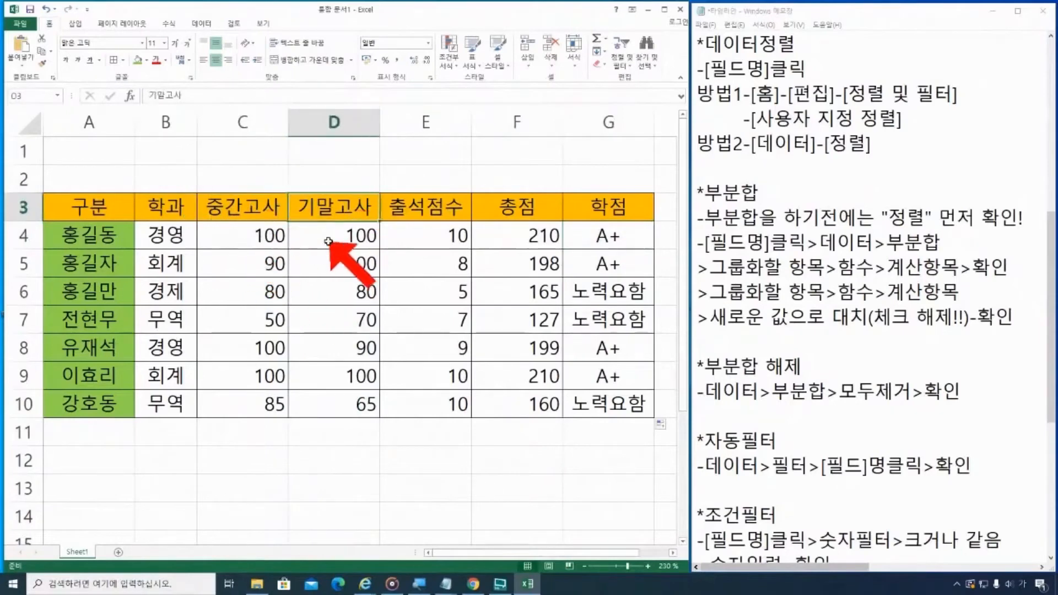
{"action": "left_click", "coordinate": [201, 24]}
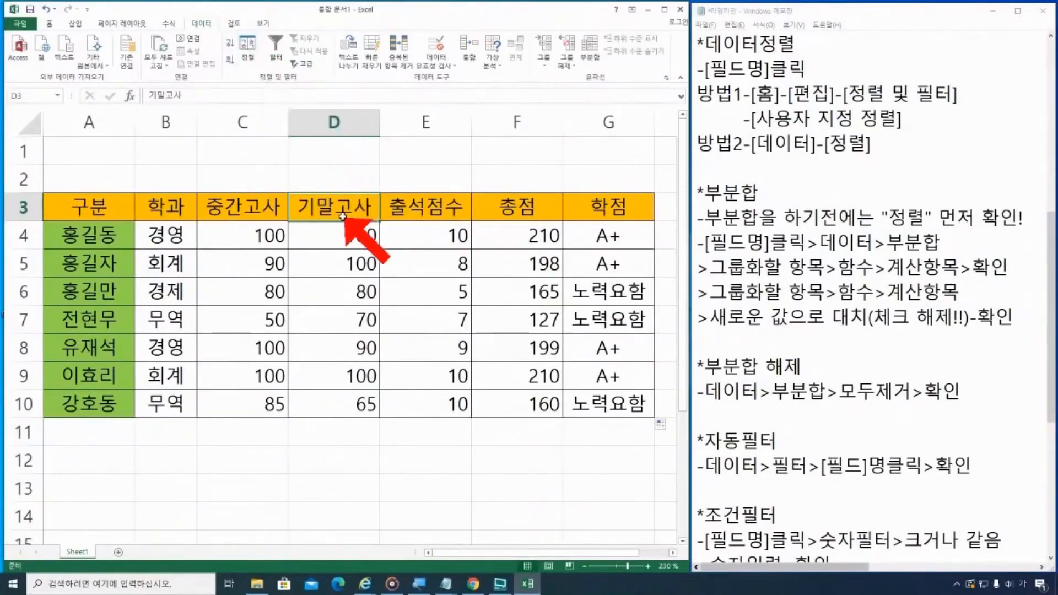
Change the first field name of the table in A3 to 이름
{"action": "left_click", "coordinate": [123, 208]}
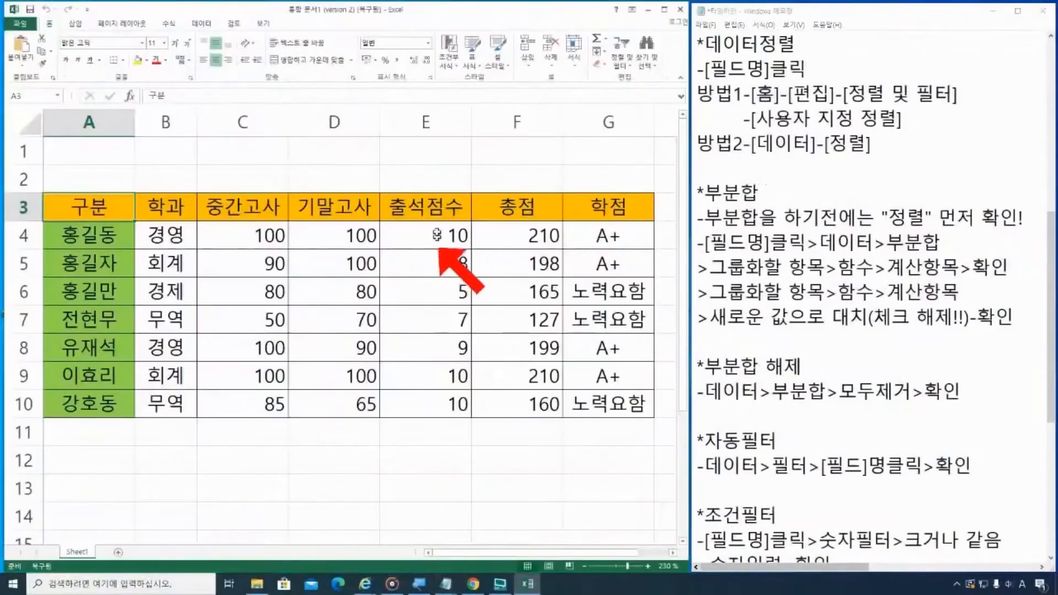
{"action": "left_click", "coordinate": [422, 263]}
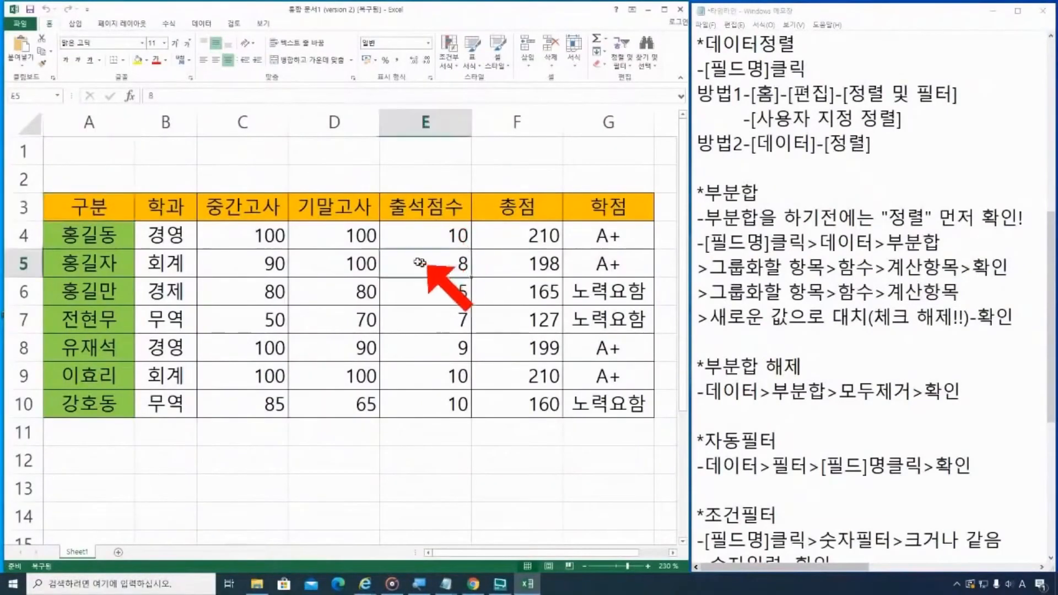
{"action": "left_click", "coordinate": [104, 209]}
{"action": "type", "text": "dlfm"}
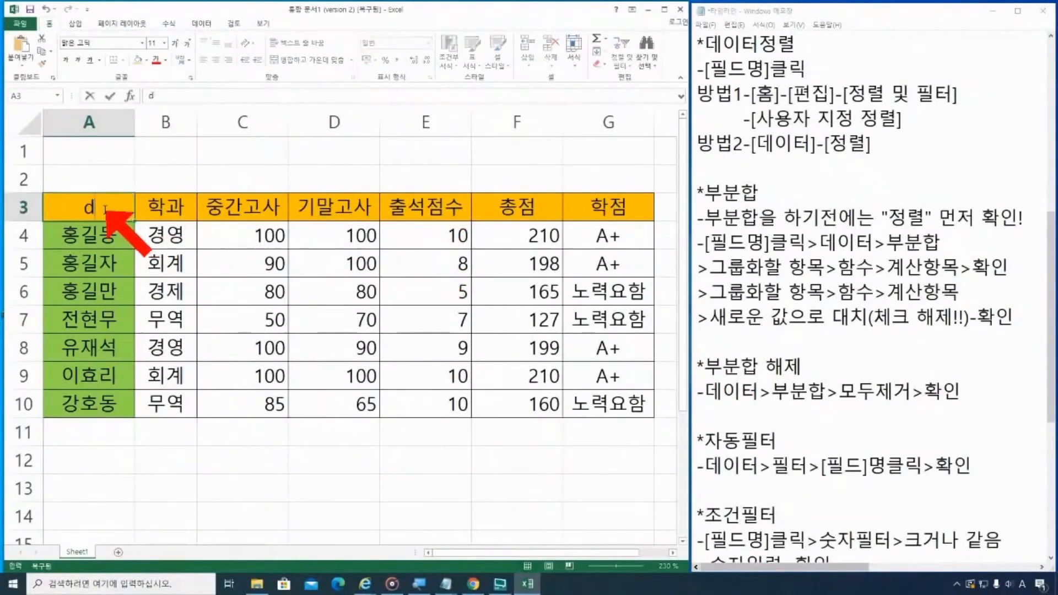
{"action": "key", "text": "Return"}
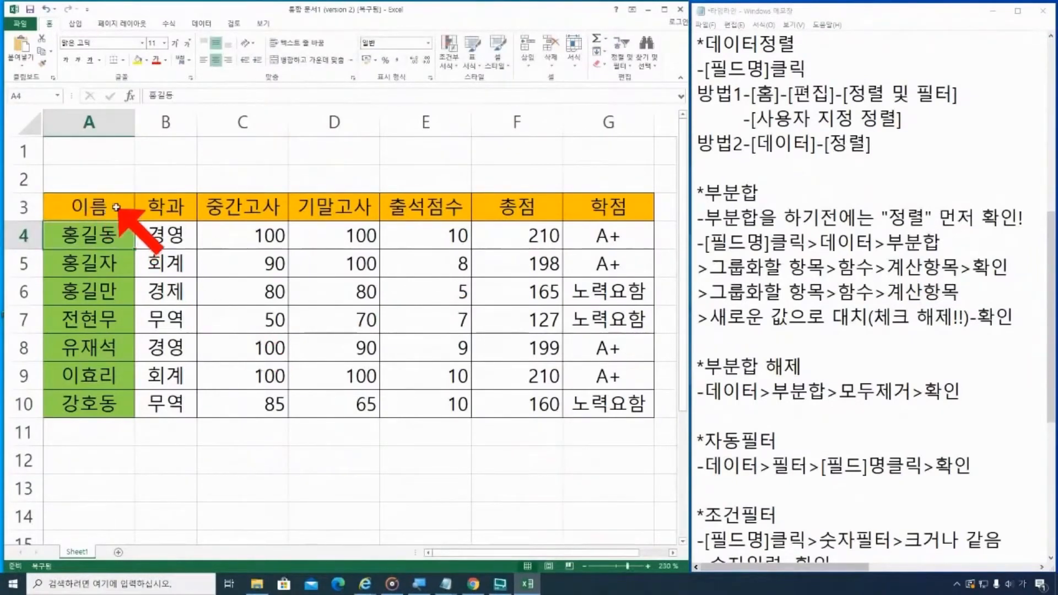
Sort the table by the 이름 field in ascending order and check the reordered names
{"action": "left_click", "coordinate": [116, 207]}
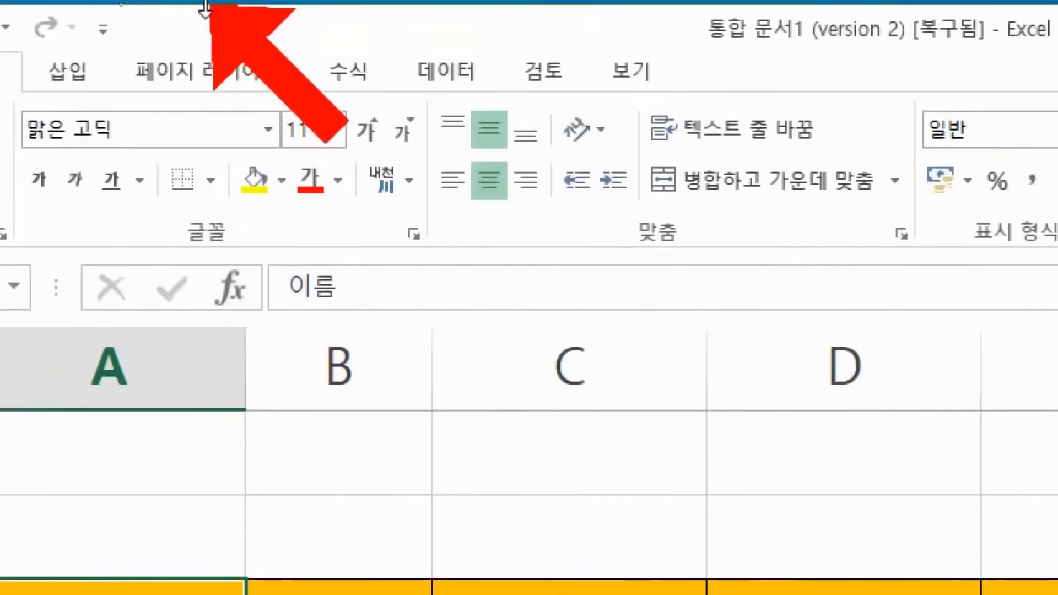
{"action": "left_click", "coordinate": [453, 71]}
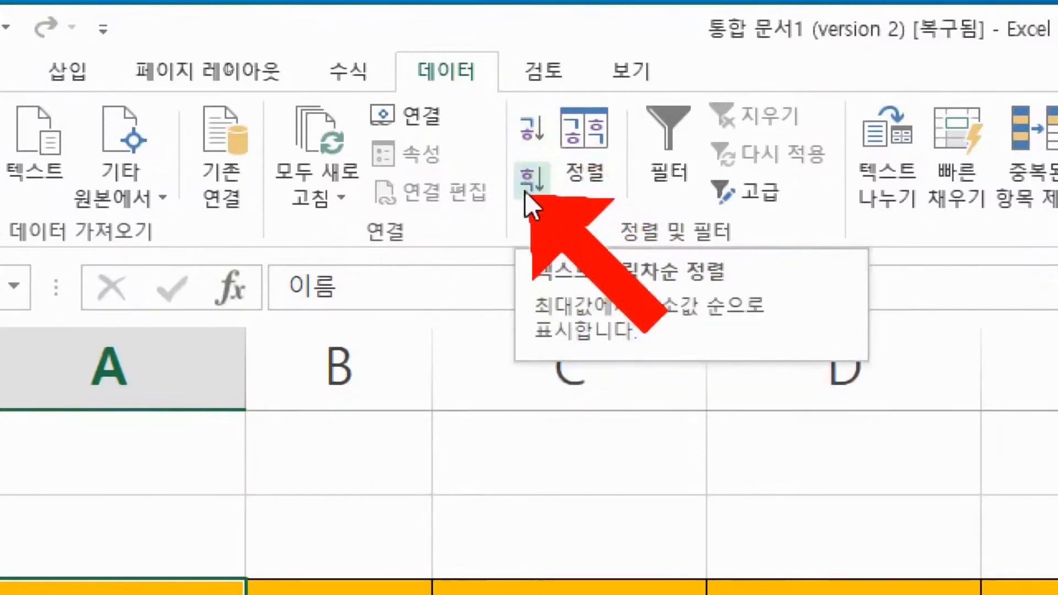
{"action": "left_click", "coordinate": [538, 138]}
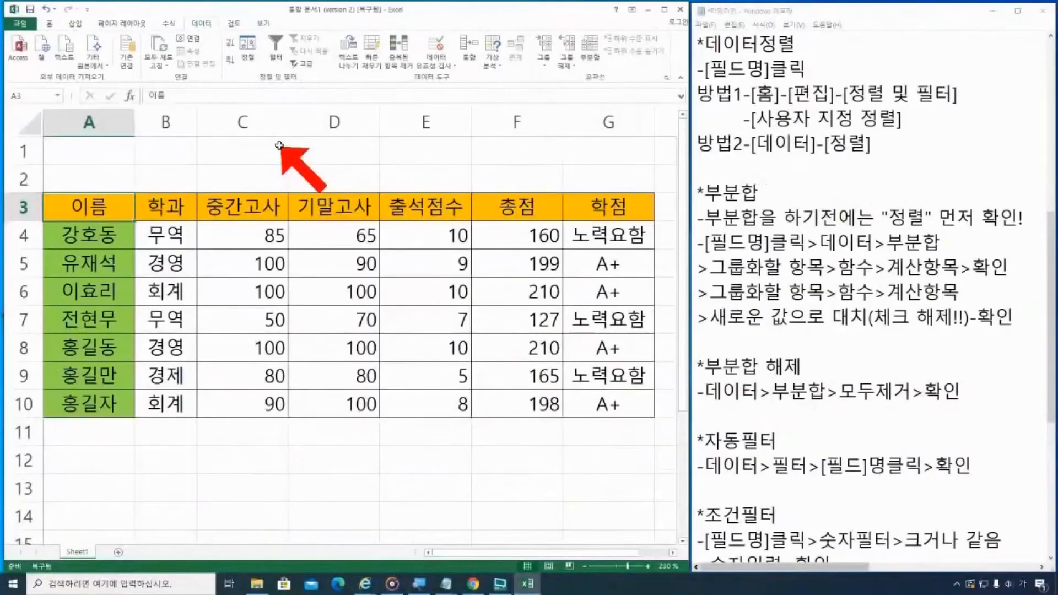
{"action": "left_click", "coordinate": [73, 235]}
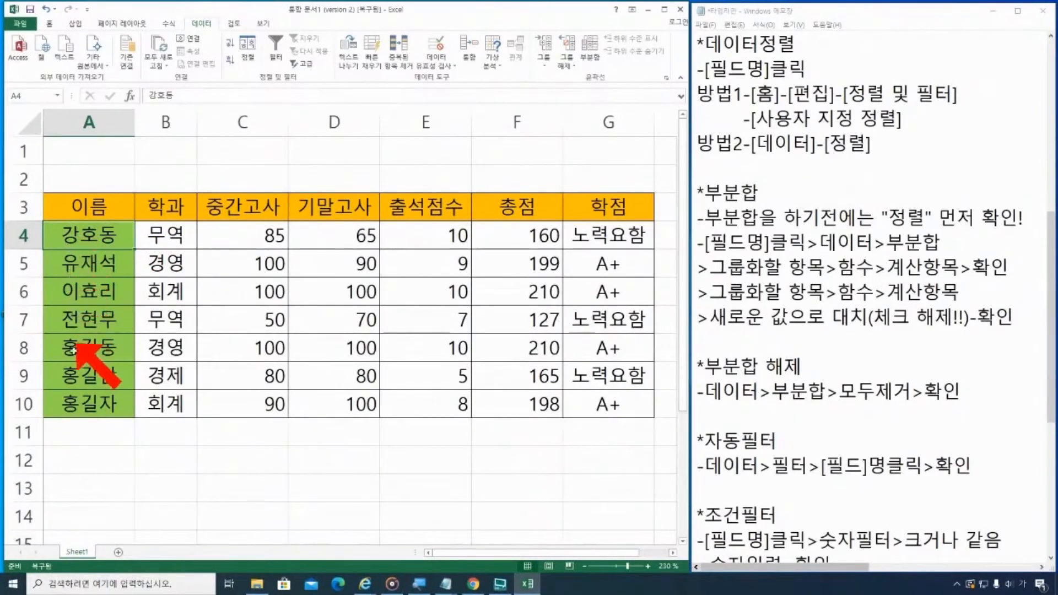
Look over the field names, sort the table by 이름 in descending order and deselect the header
{"action": "left_click", "coordinate": [96, 218]}
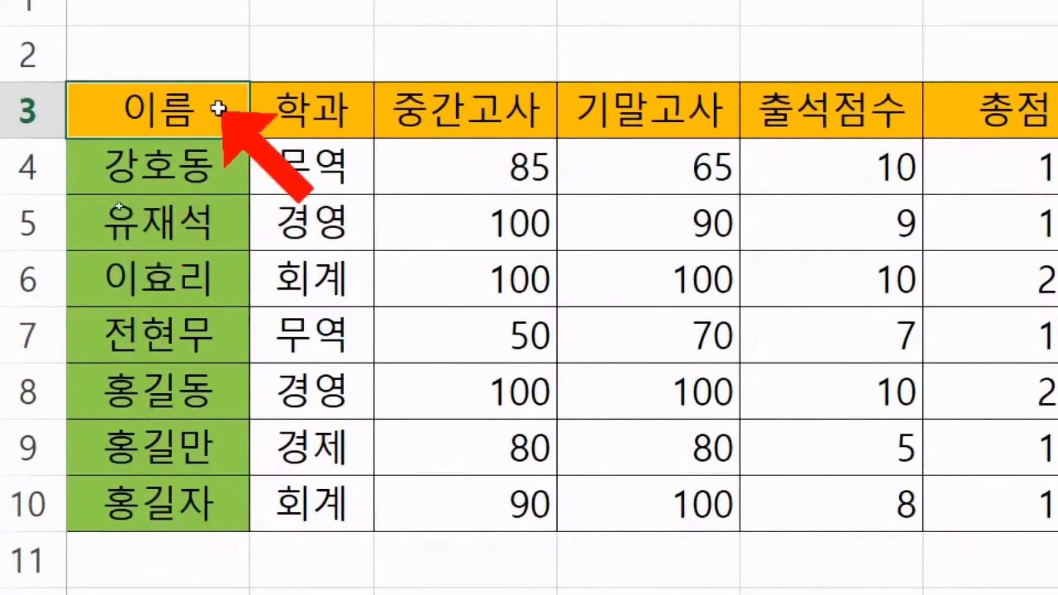
{"action": "left_click", "coordinate": [289, 108]}
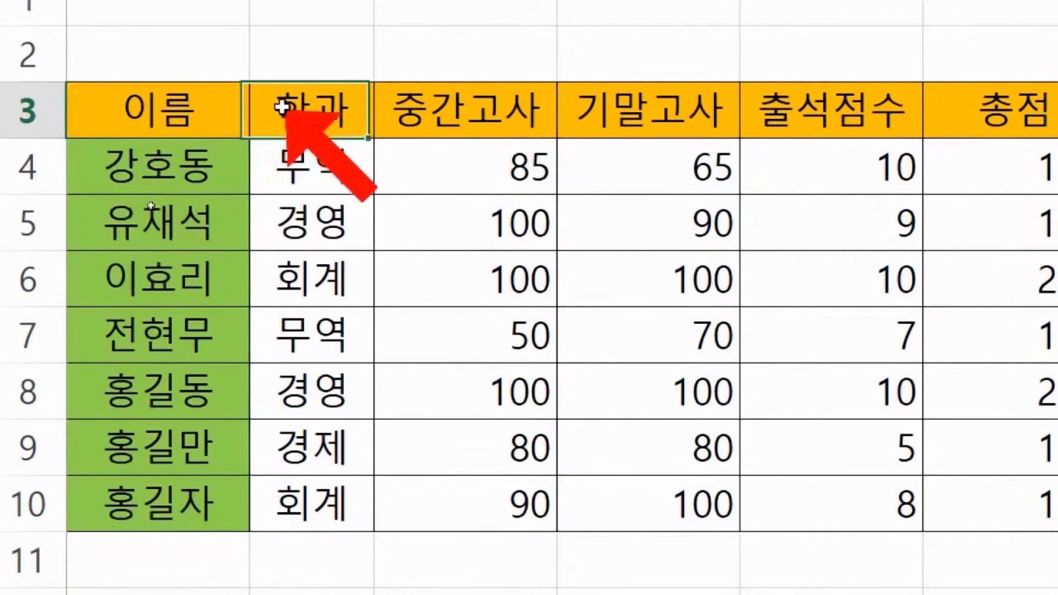
{"action": "left_click", "coordinate": [416, 112]}
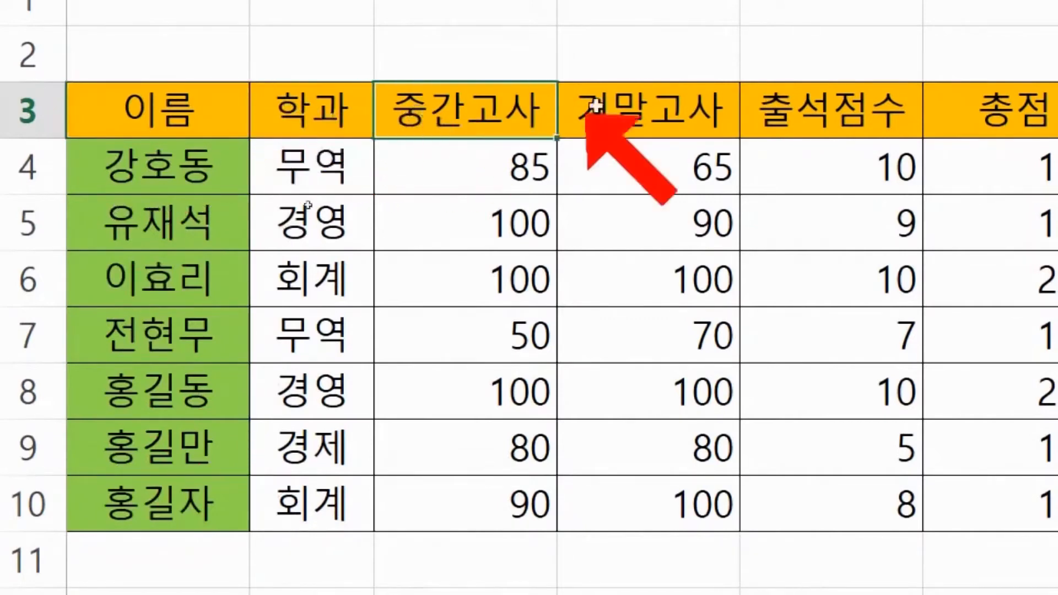
{"action": "left_click", "coordinate": [626, 98]}
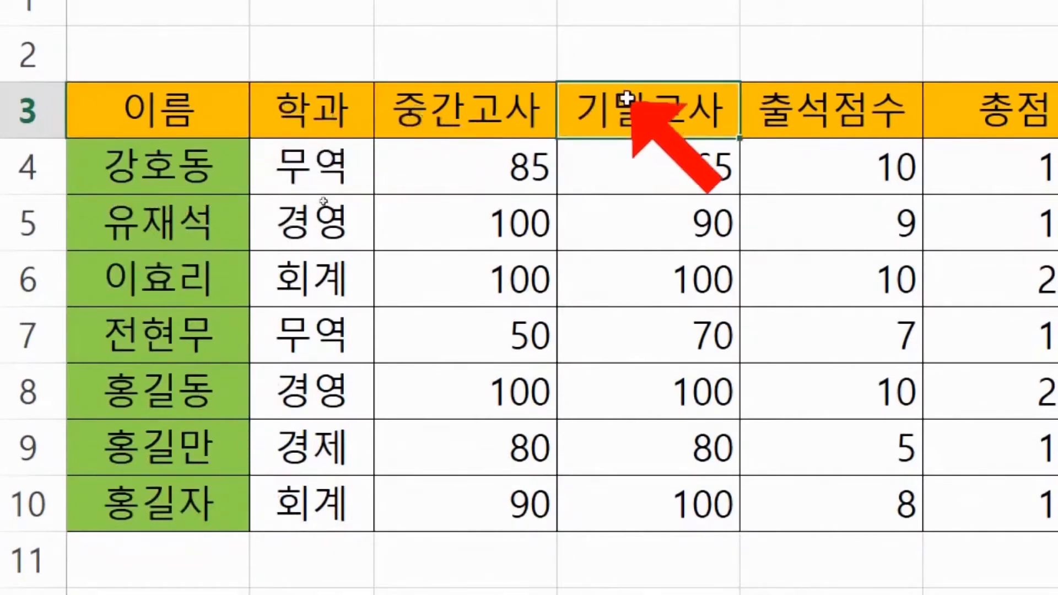
{"action": "left_click", "coordinate": [237, 113]}
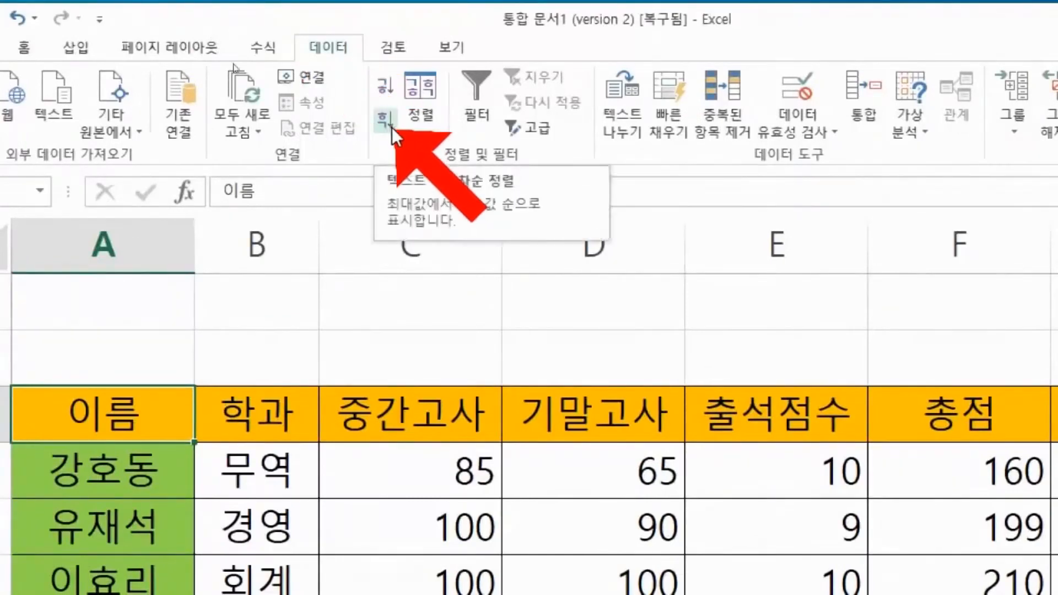
{"action": "left_click", "coordinate": [392, 127]}
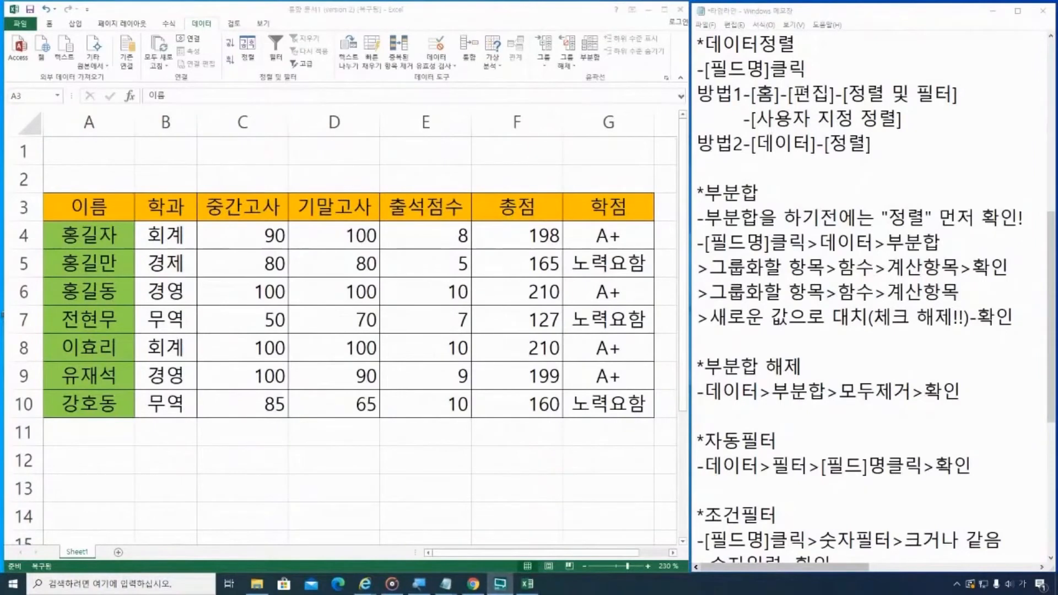
{"action": "left_click", "coordinate": [472, 169]}
{"action": "left_click", "coordinate": [468, 169]}
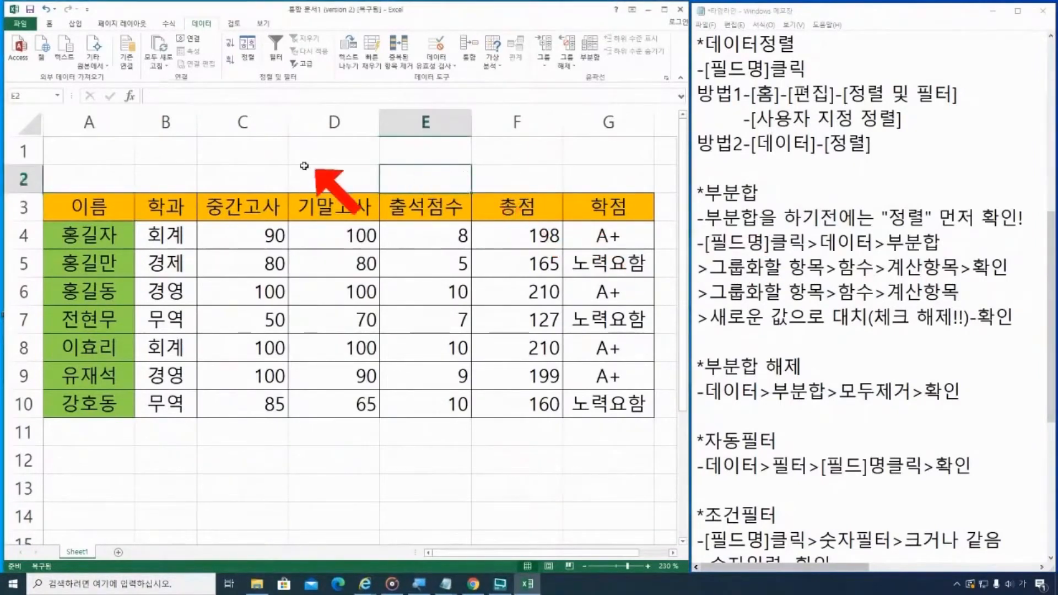
Save the workbook on the computer's desktop as an Excel workbook named 데이터관리
{"action": "left_click", "coordinate": [22, 25]}
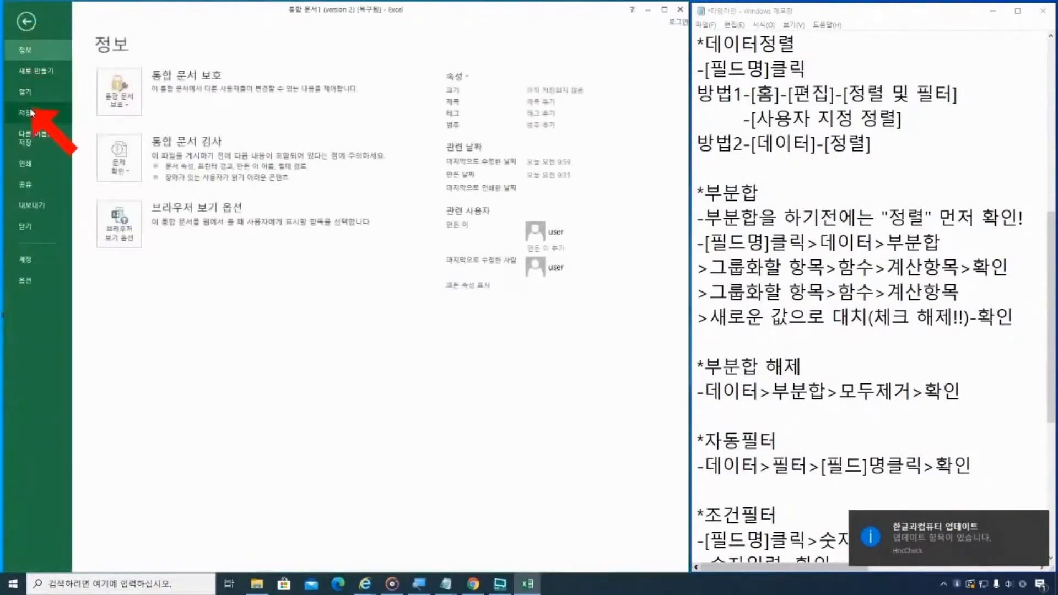
{"action": "left_click", "coordinate": [26, 22]}
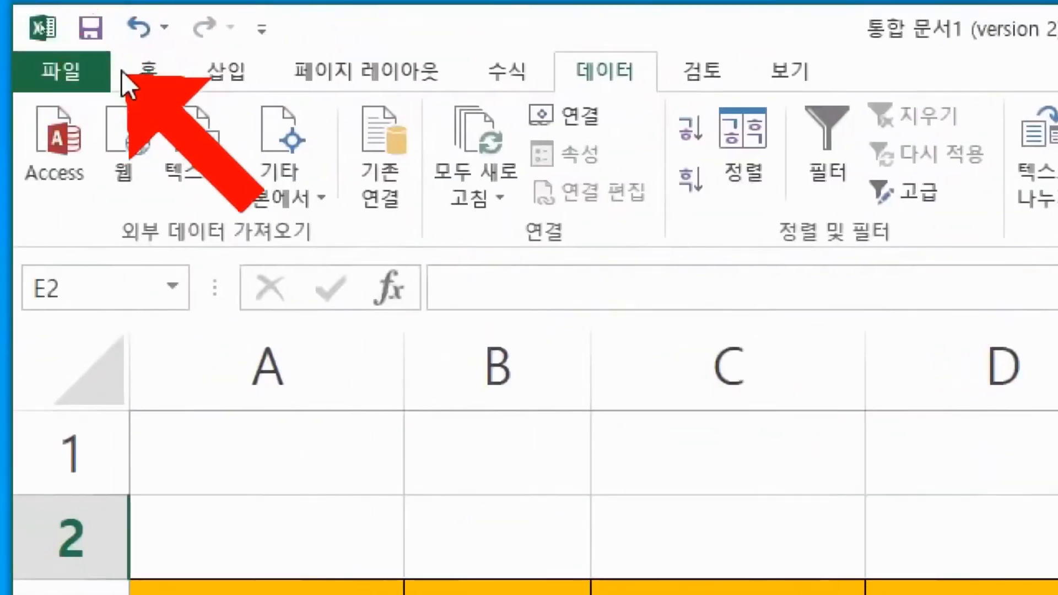
{"action": "left_click", "coordinate": [95, 26]}
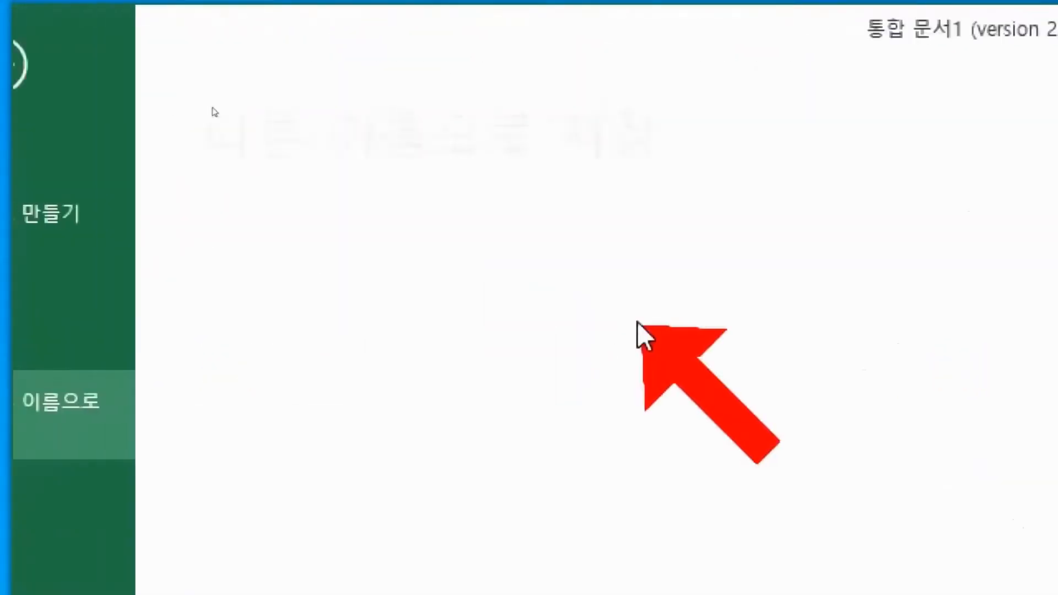
{"action": "left_click", "coordinate": [583, 431]}
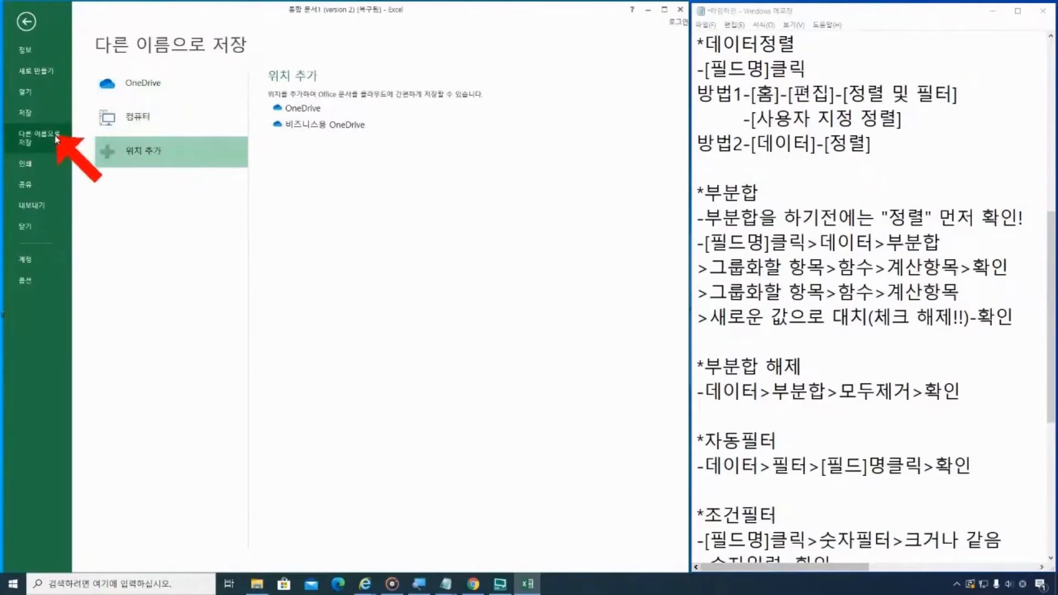
{"action": "left_click", "coordinate": [110, 116]}
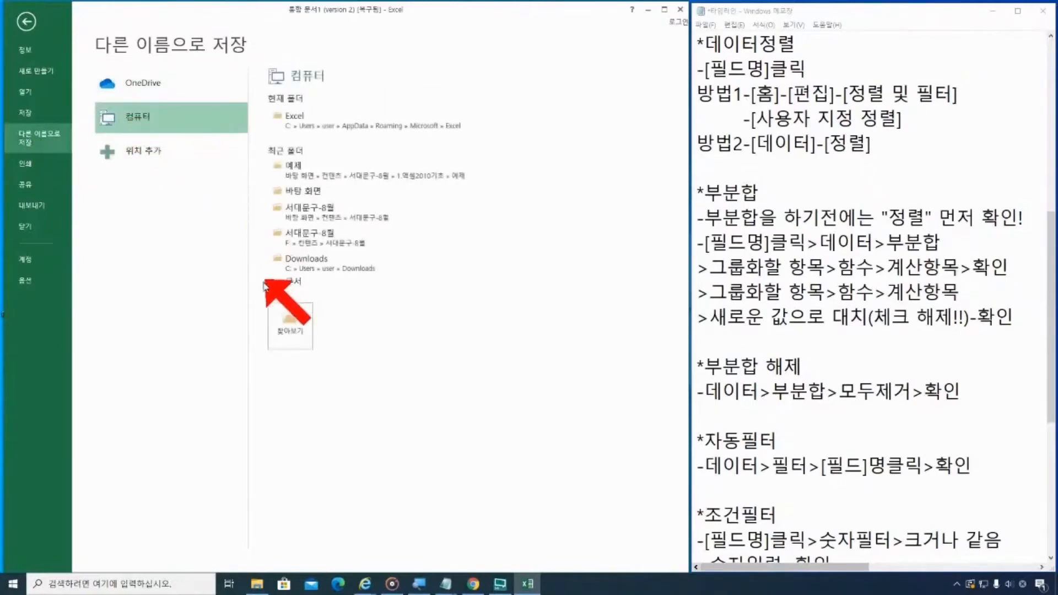
{"action": "left_click", "coordinate": [286, 325]}
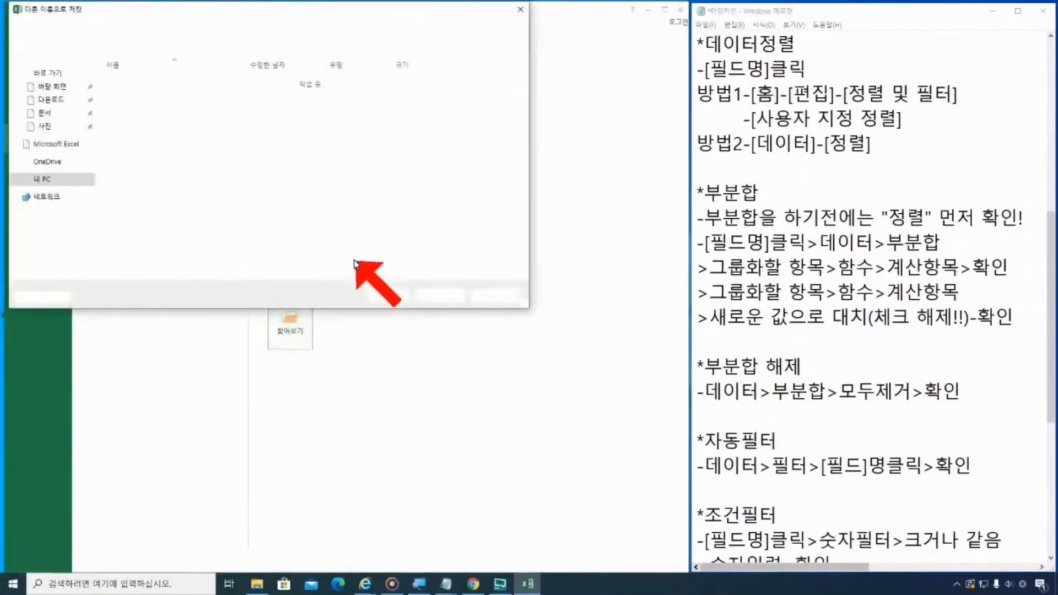
{"action": "left_click", "coordinate": [58, 92]}
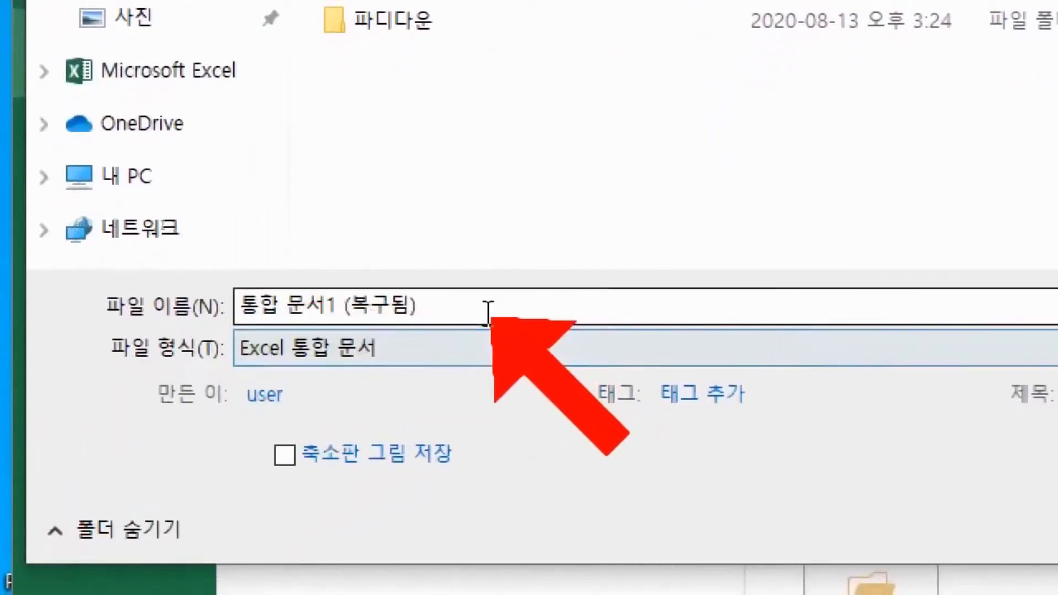
{"action": "left_click", "coordinate": [486, 307]}
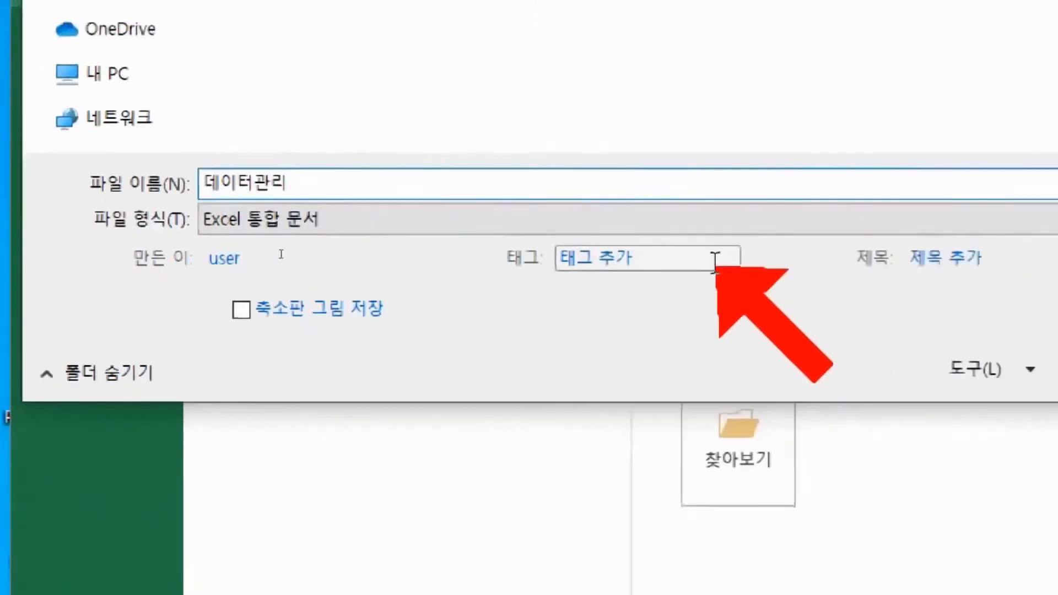
{"action": "left_click", "coordinate": [895, 346]}
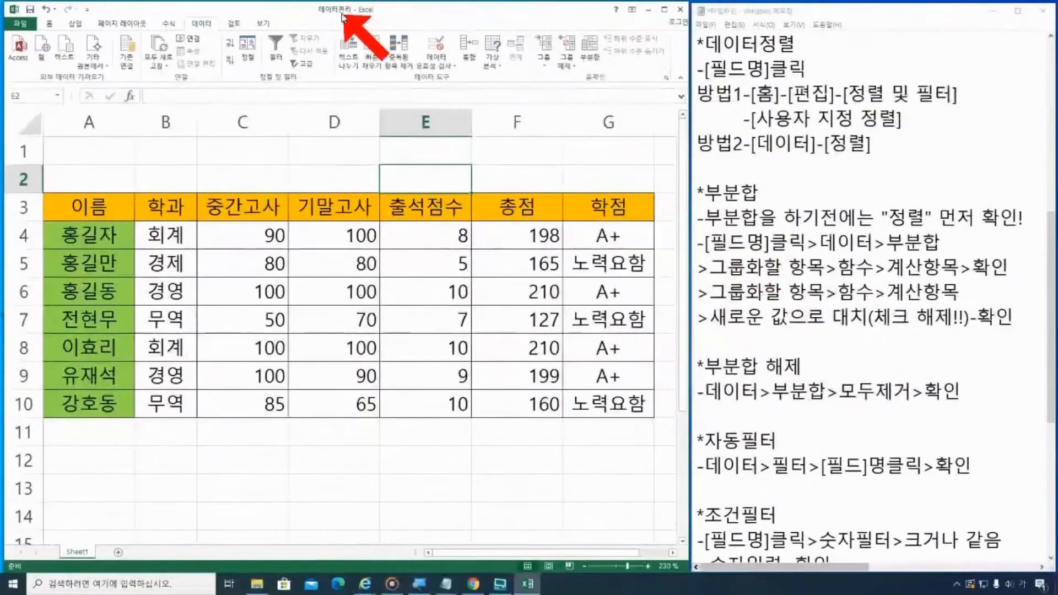
{"action": "left_click", "coordinate": [537, 179]}
{"action": "left_click", "coordinate": [594, 182]}
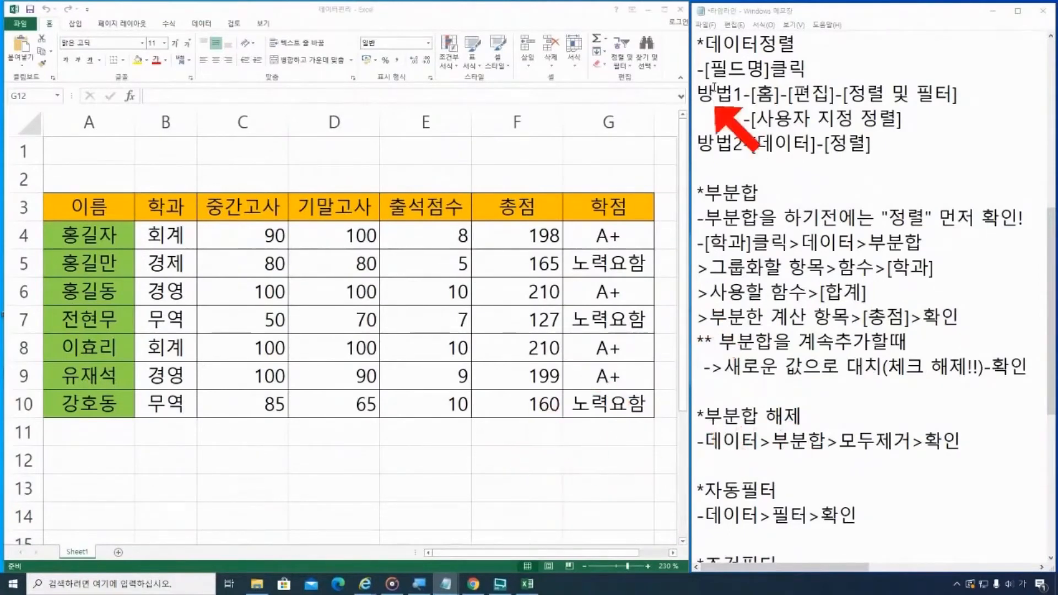
Change the first instruction under the 데이터정렬 heading in the Notepad notes to "-[학과]필드명 클릭"
{"action": "left_click_drag", "start_coordinate": [710, 49], "coordinate": [796, 45]}
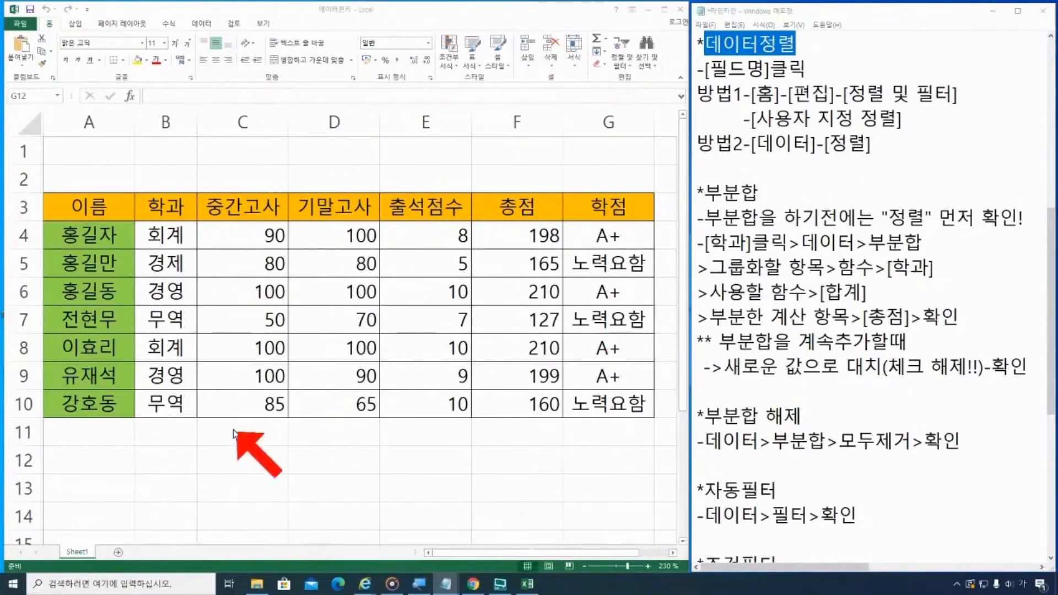
{"action": "left_click", "coordinate": [176, 210]}
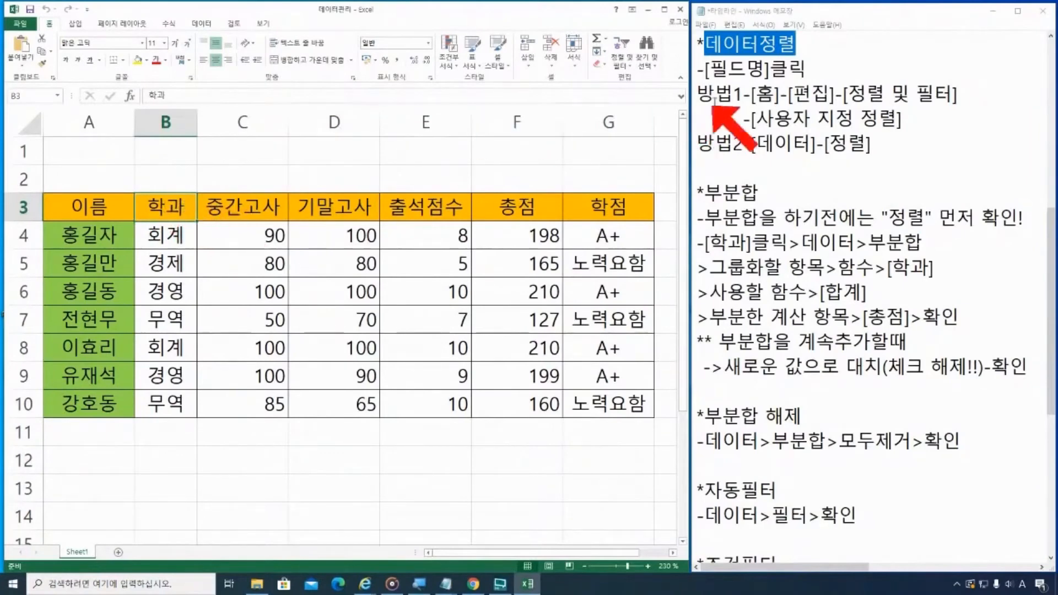
{"action": "left_click", "coordinate": [1040, 150]}
{"action": "type", "text": "학ㄱ"}
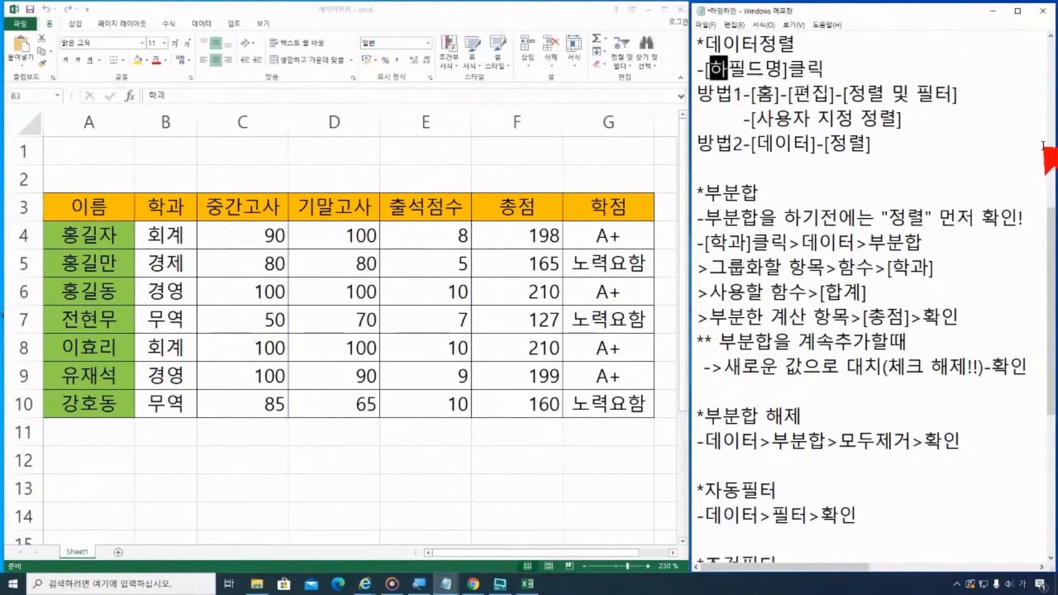
{"action": "key", "text": "Delete"}
{"action": "key", "text": "Delete"}
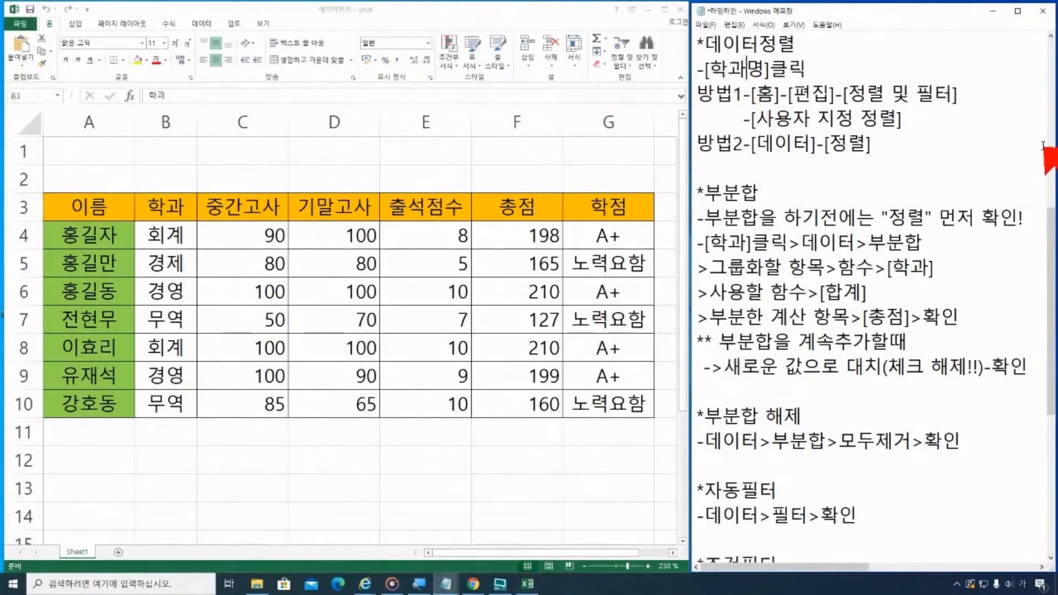
{"action": "type", "text": "ww"}
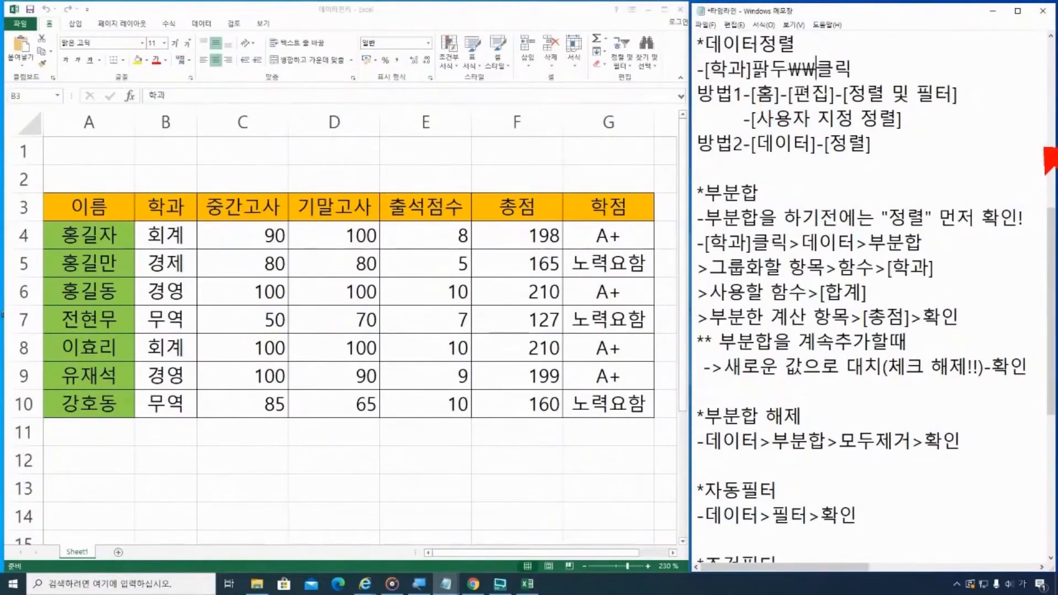
{"action": "key", "text": "BackSpace"}
{"action": "type", "text": "파ㅣ₩"}
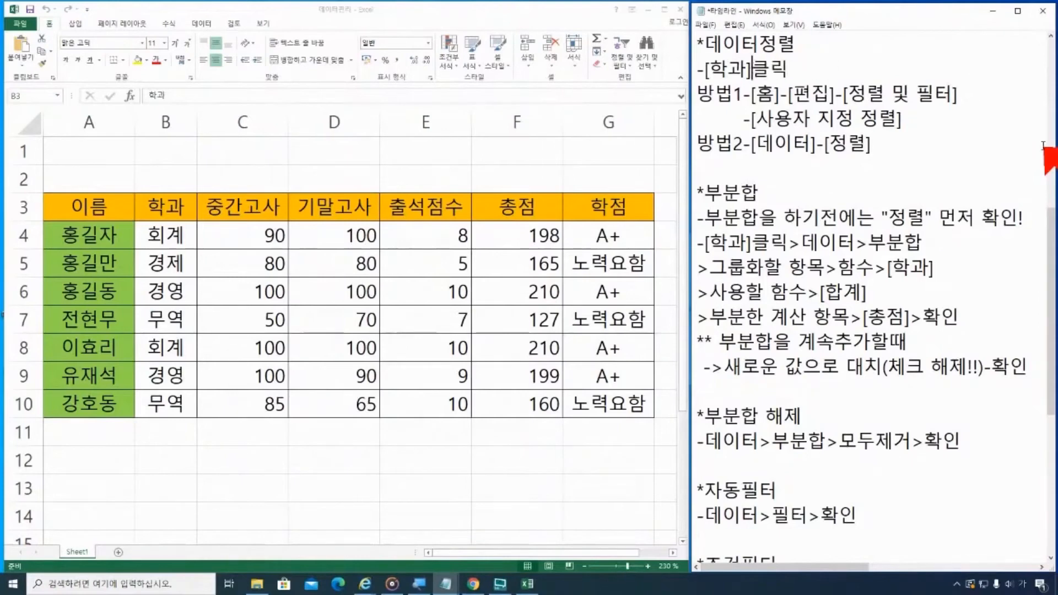
{"action": "type", "text": "필드"}
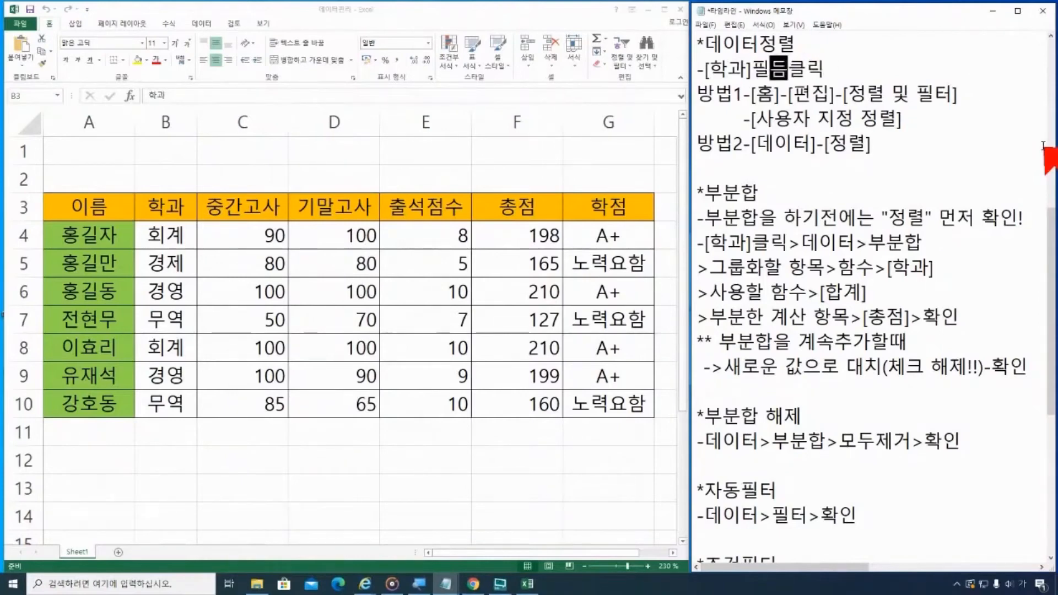
{"action": "type", "text": "명"}
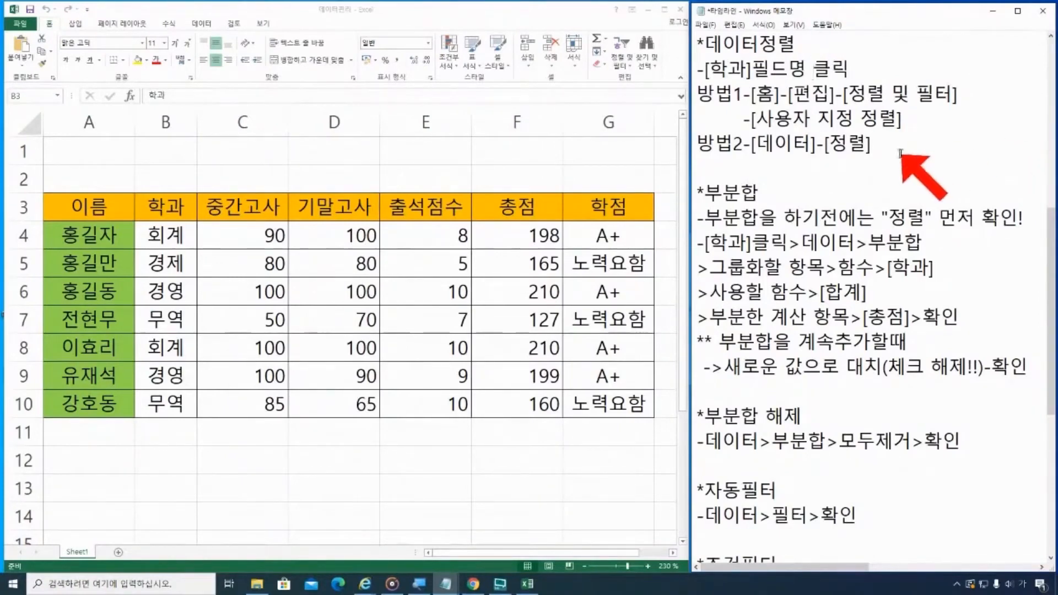
Go over the two sorting methods in the notes and sort the Excel table by the 학과 field in ascending order
{"action": "left_click", "coordinate": [171, 206]}
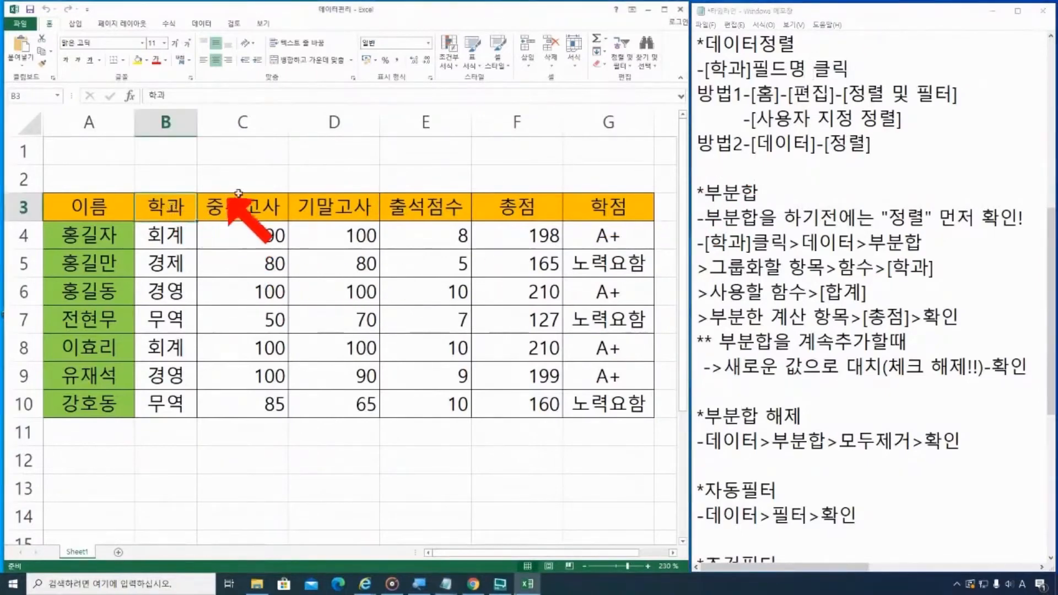
{"action": "left_click_drag", "start_coordinate": [752, 95], "coordinate": [959, 95]}
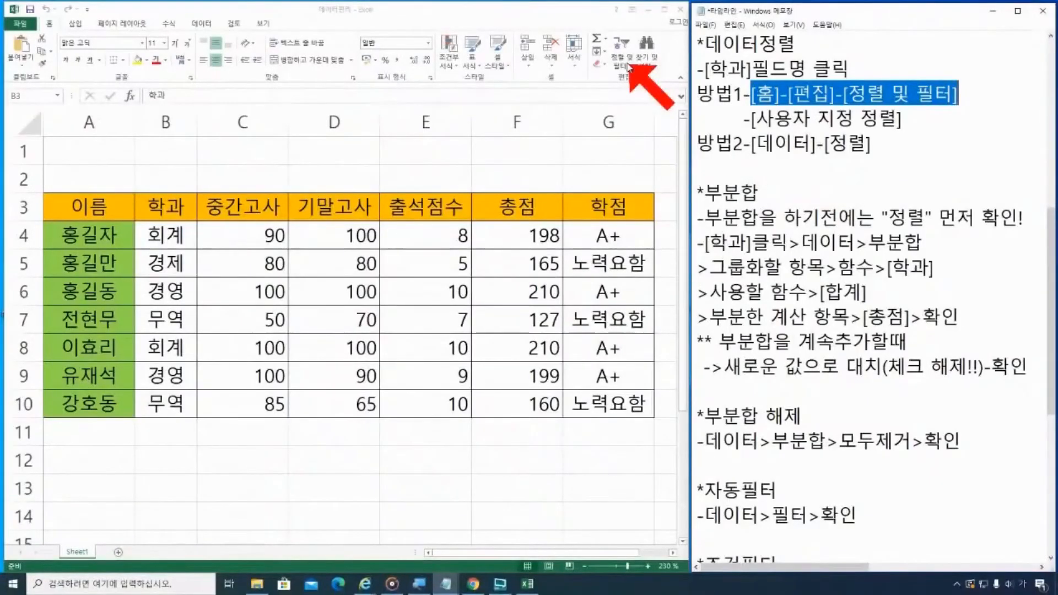
{"action": "left_click", "coordinate": [629, 66]}
{"action": "left_click", "coordinate": [632, 68]}
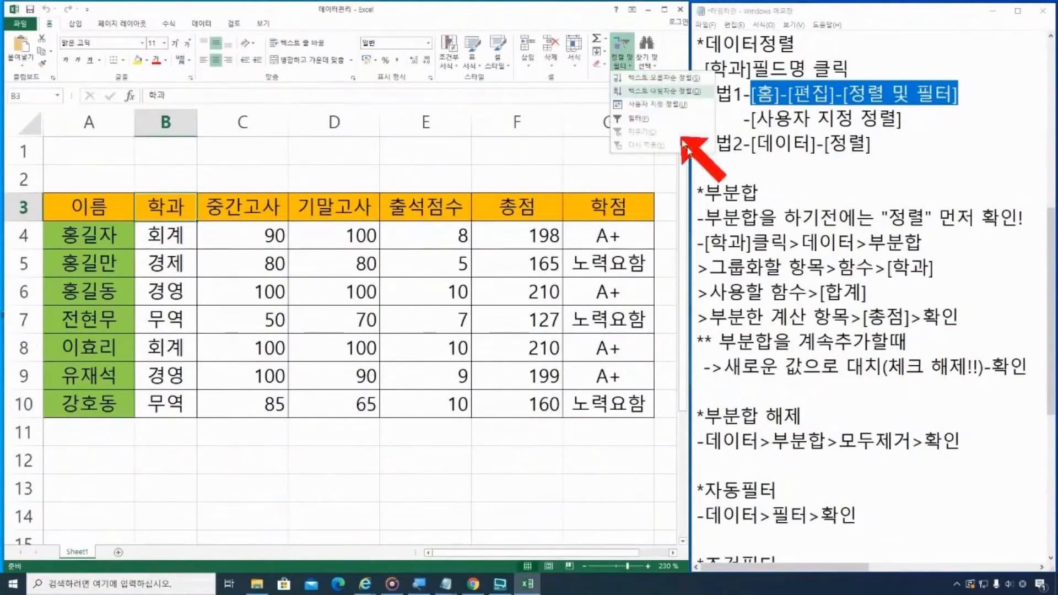
{"action": "left_click", "coordinate": [751, 144]}
{"action": "left_click_drag", "start_coordinate": [750, 144], "coordinate": [881, 145]}
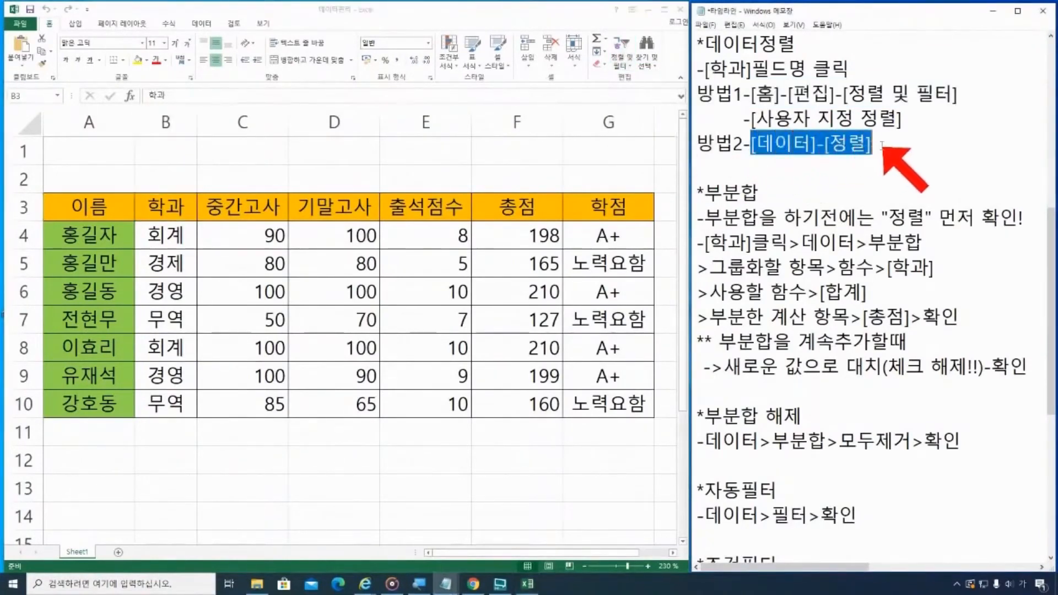
{"action": "left_click", "coordinate": [197, 29]}
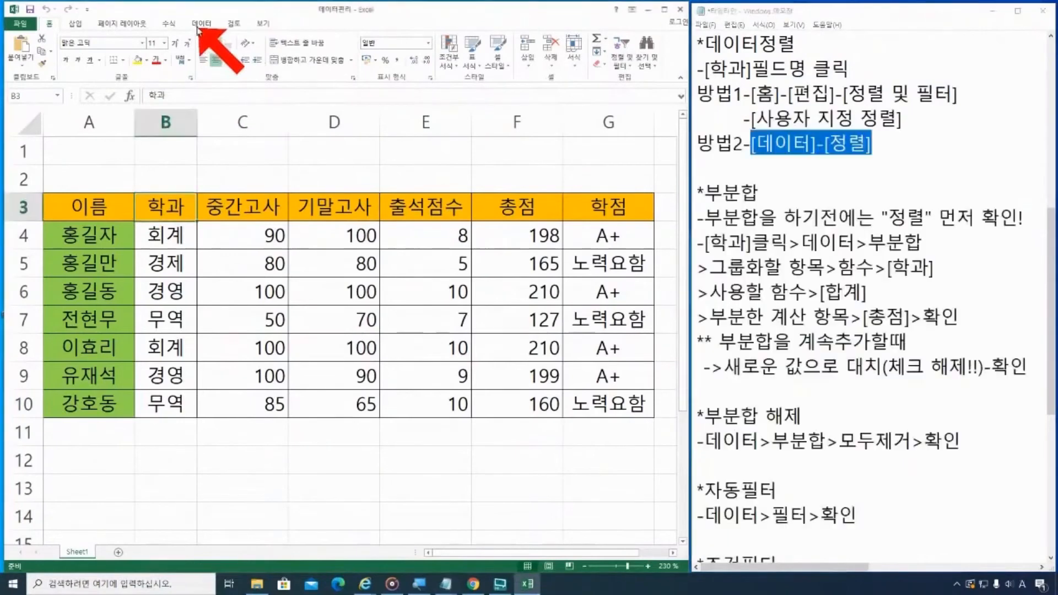
{"action": "left_click", "coordinate": [200, 25]}
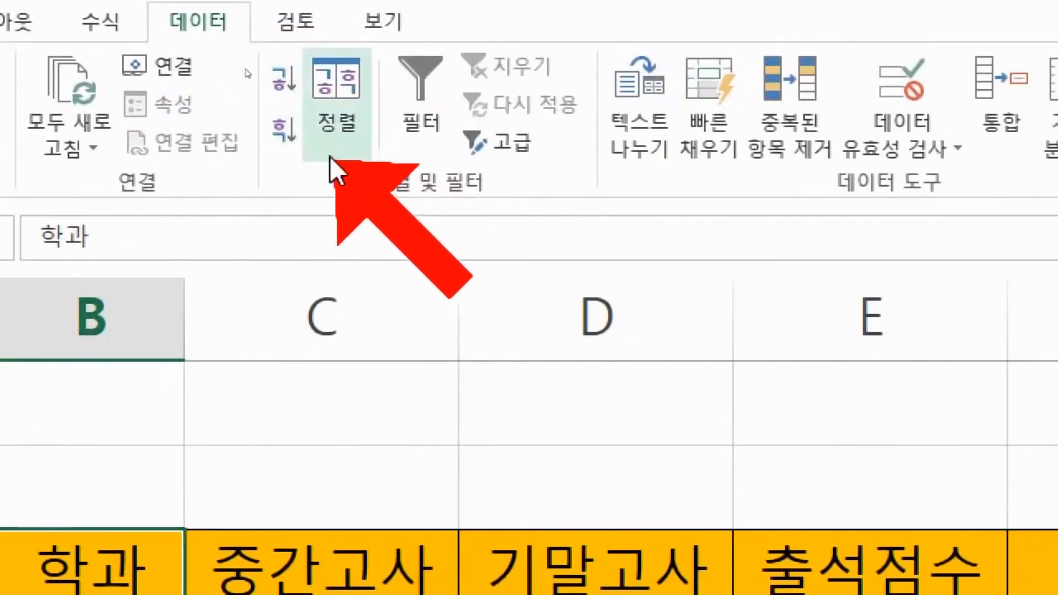
{"action": "left_click", "coordinate": [289, 83]}
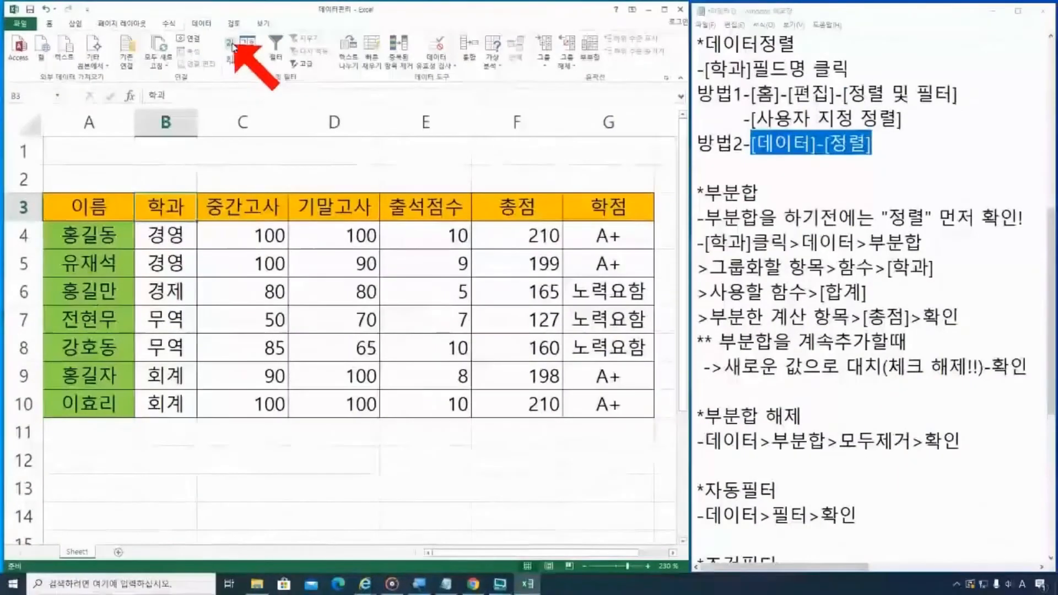
Check the order of the 학과 entries and select the two 경영 rows, A4:G5
{"action": "left_click", "coordinate": [183, 230]}
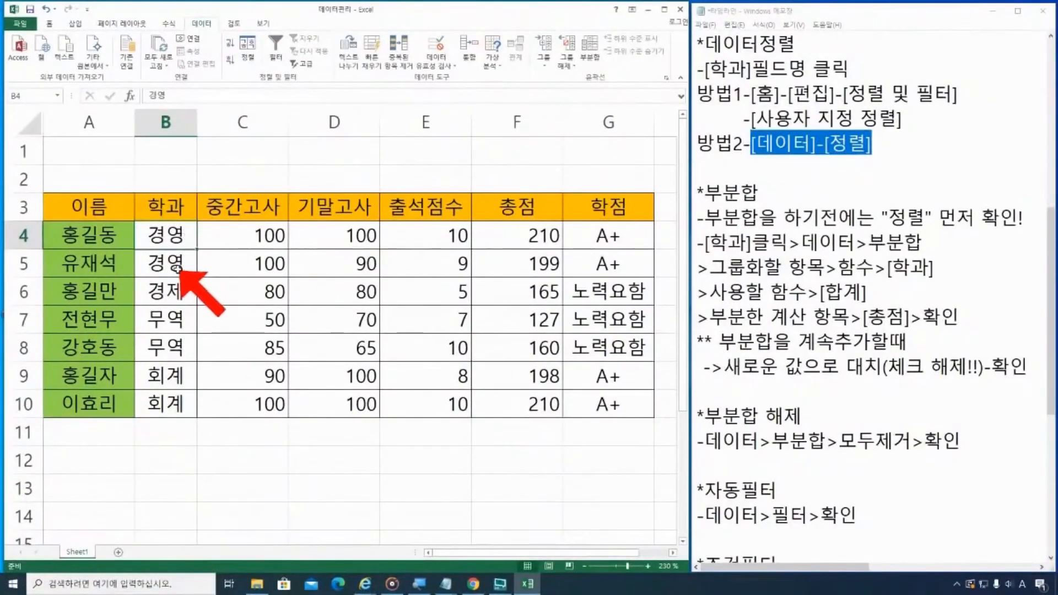
{"action": "left_click", "coordinate": [177, 264]}
{"action": "left_click", "coordinate": [174, 298]}
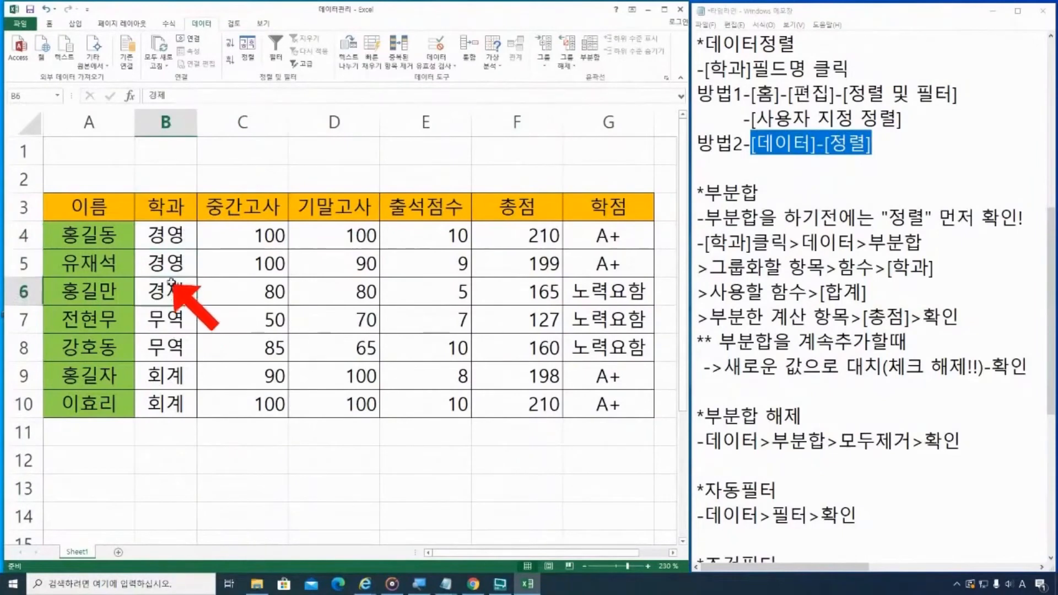
{"action": "left_click", "coordinate": [181, 245]}
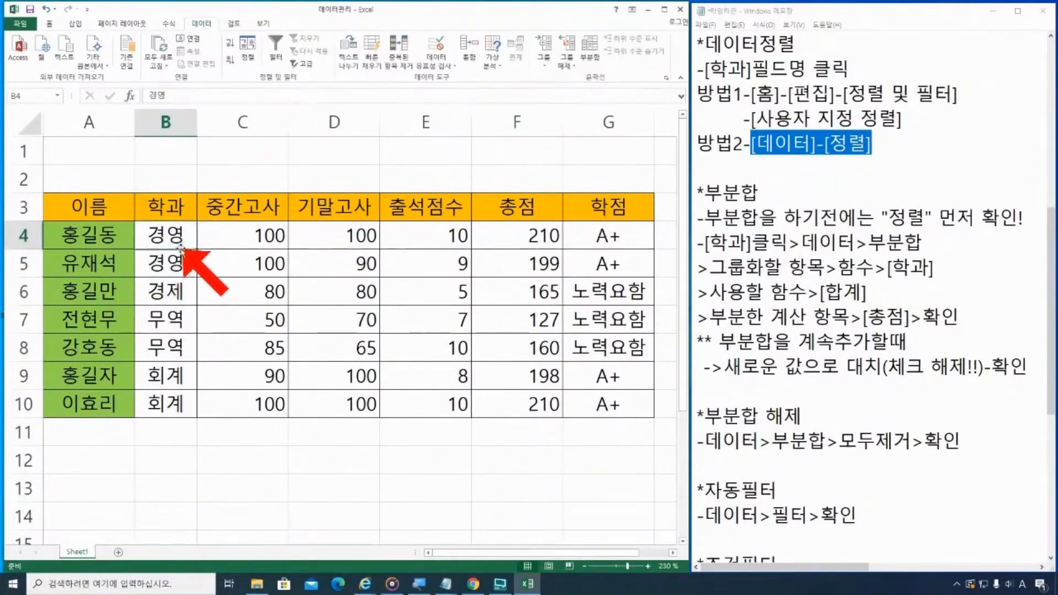
{"action": "left_click_drag", "start_coordinate": [126, 242], "coordinate": [633, 252]}
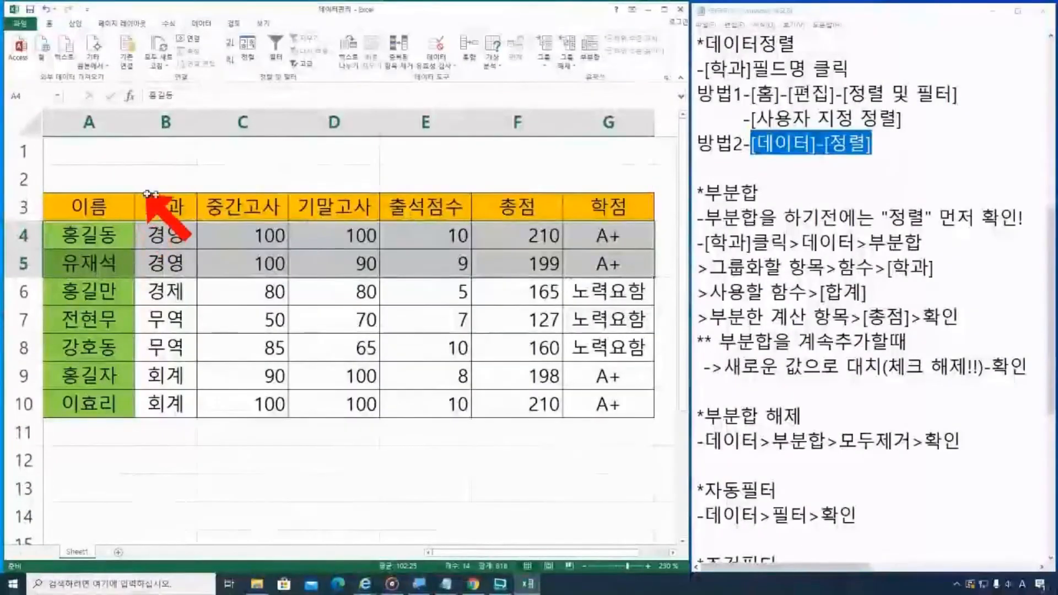
Sort the table on two levels, by 학과 ascending and by 이름 ascending as the additional criterion
{"action": "left_click", "coordinate": [151, 199]}
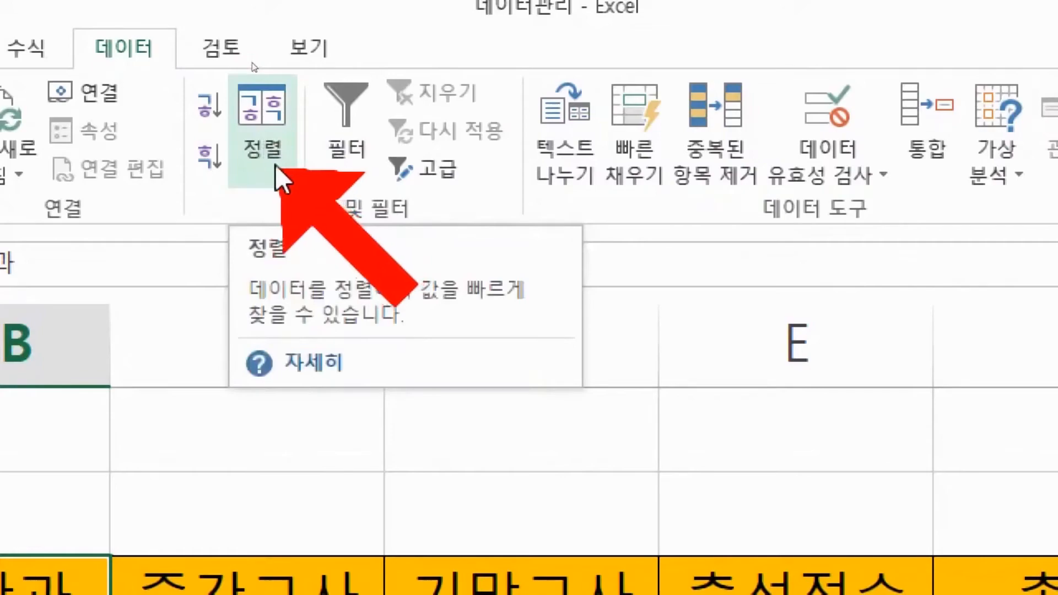
{"action": "left_click", "coordinate": [259, 154]}
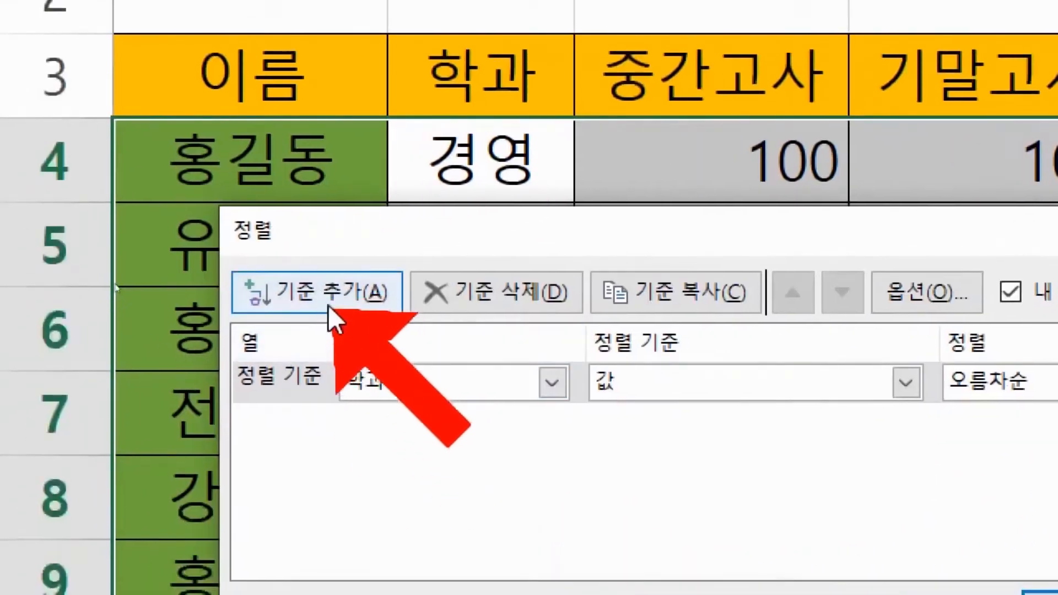
{"action": "left_click", "coordinate": [328, 302]}
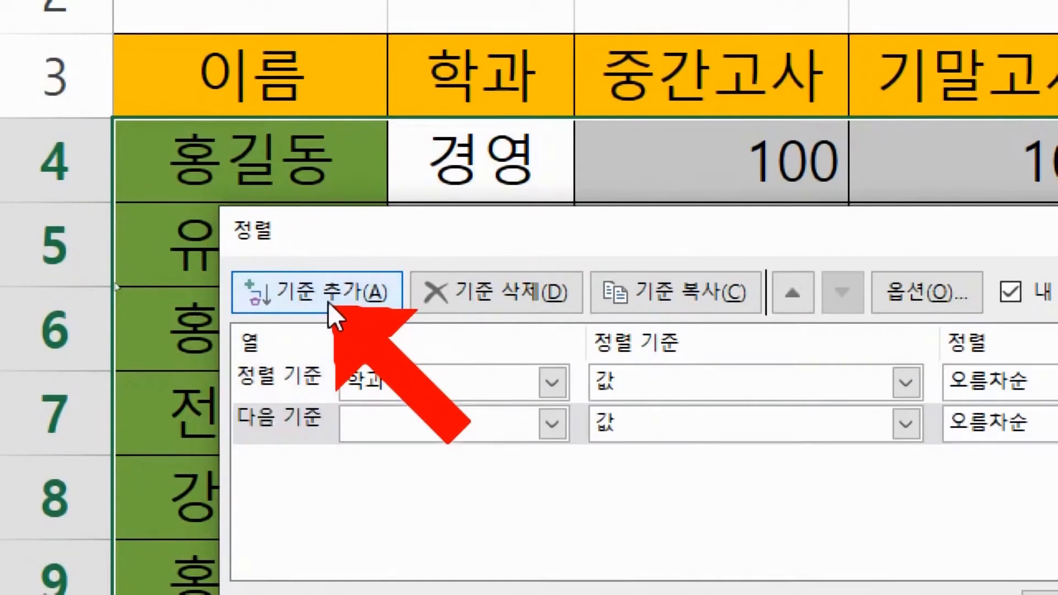
{"action": "left_click", "coordinate": [386, 426]}
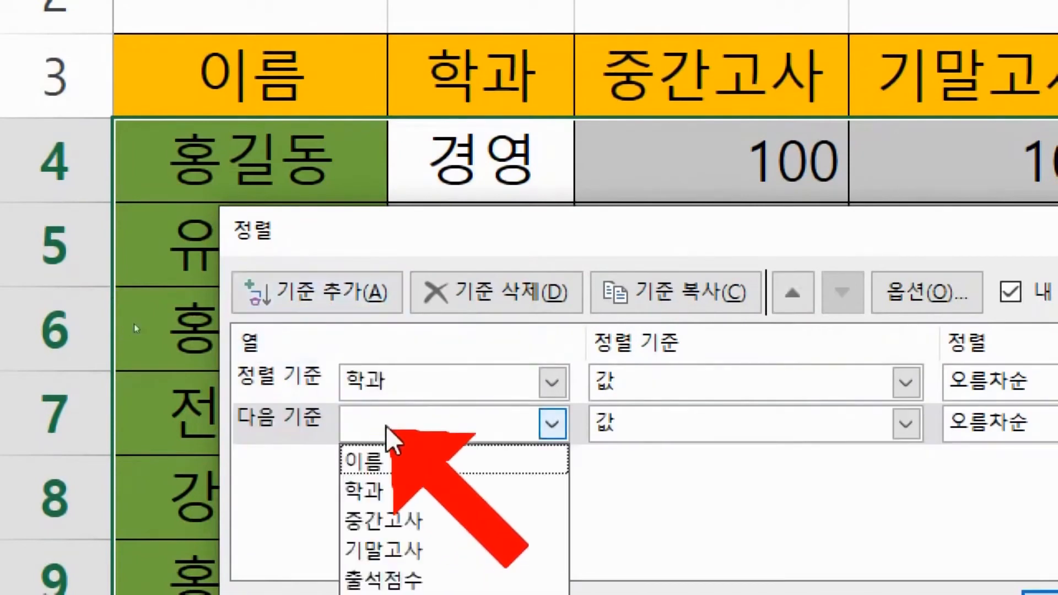
{"action": "left_click", "coordinate": [389, 458]}
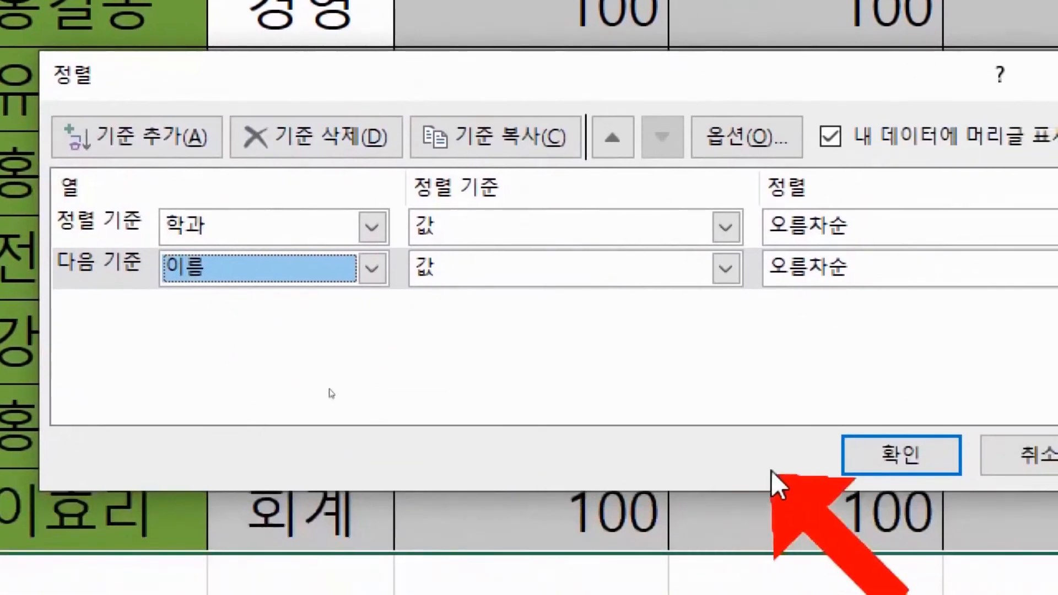
{"action": "left_click", "coordinate": [1038, 583]}
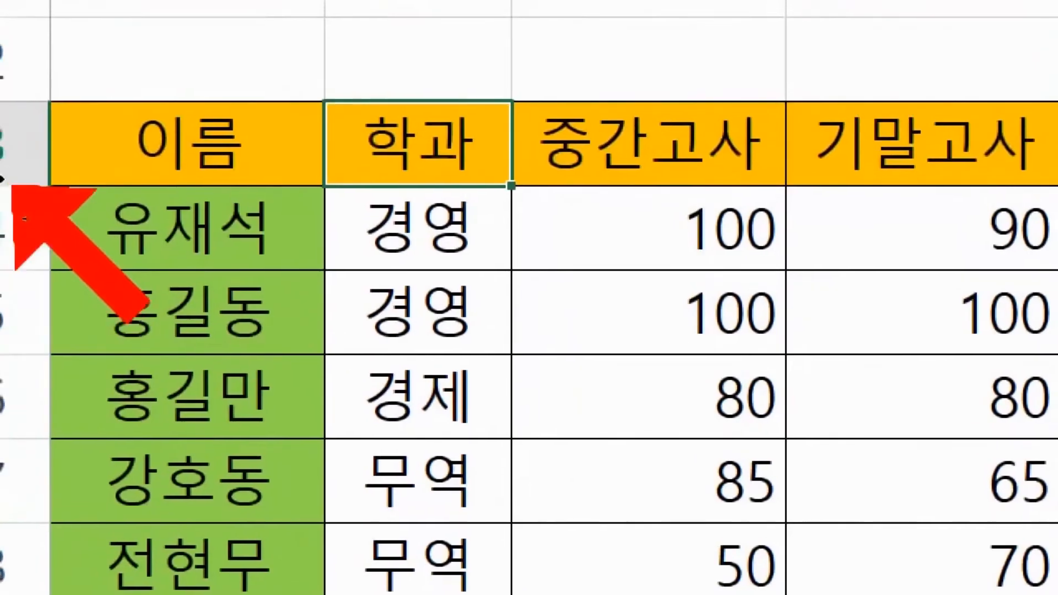
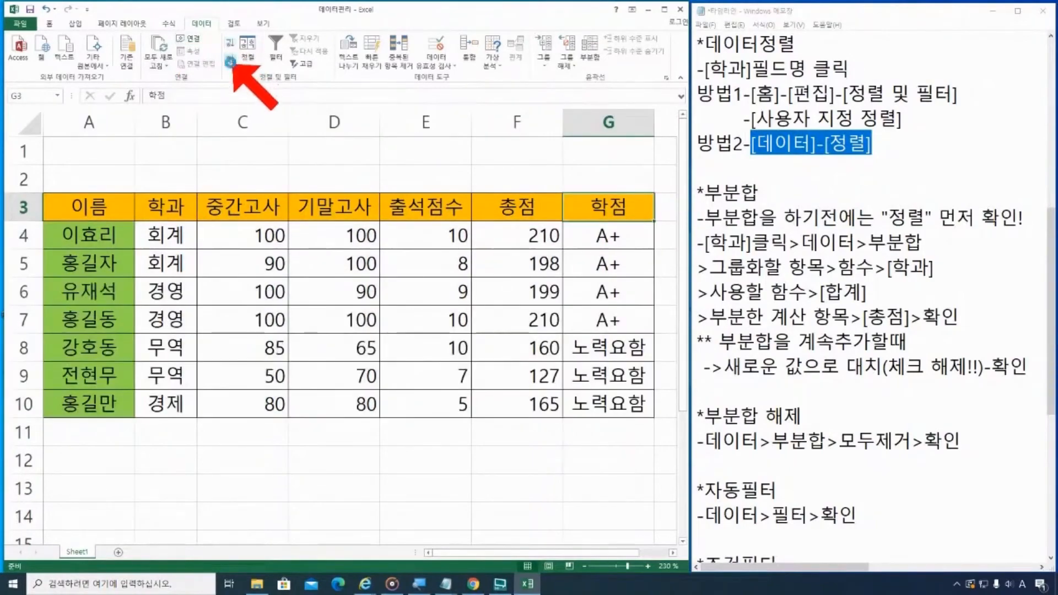
Sort the table by the 학점 field in ascending order and highlight the 부분합 heading in the notes
{"action": "left_click", "coordinate": [231, 55]}
{"action": "left_click", "coordinate": [231, 44]}
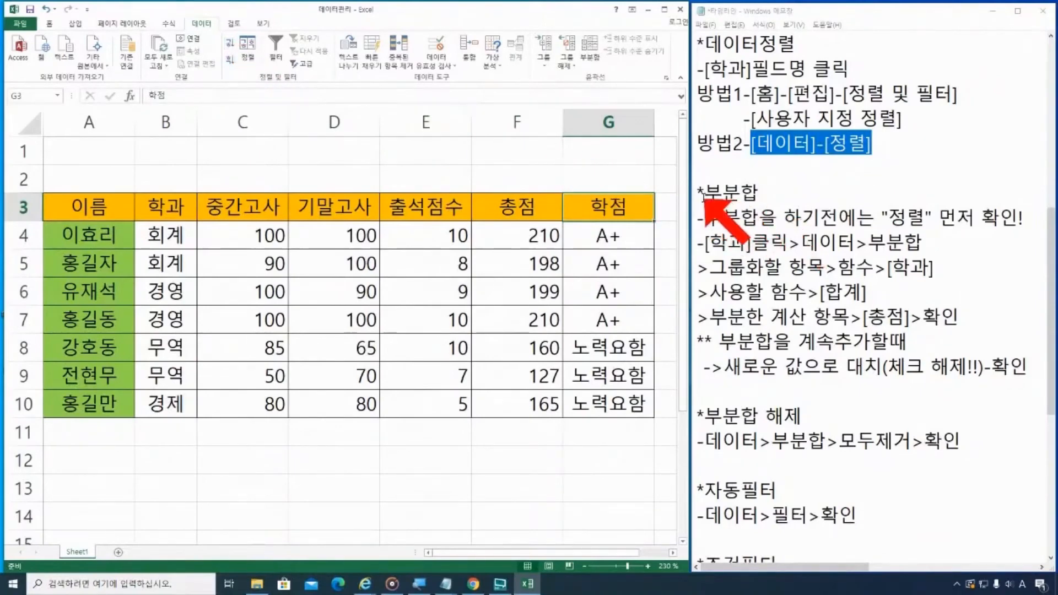
{"action": "left_click", "coordinate": [705, 192]}
{"action": "key", "text": "shift+End"}
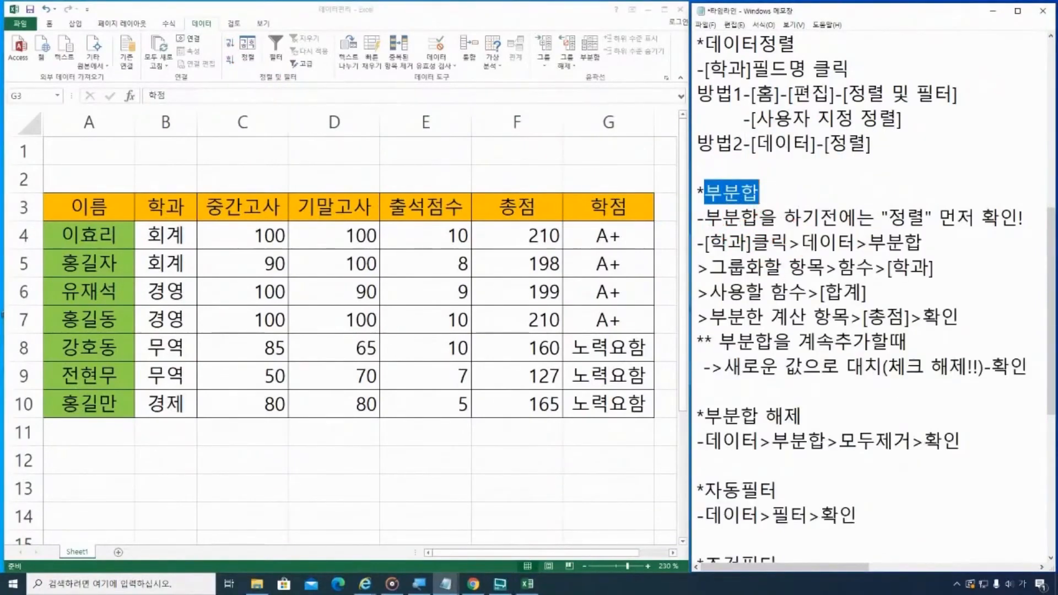
{"action": "key", "text": "alt+Tab"}
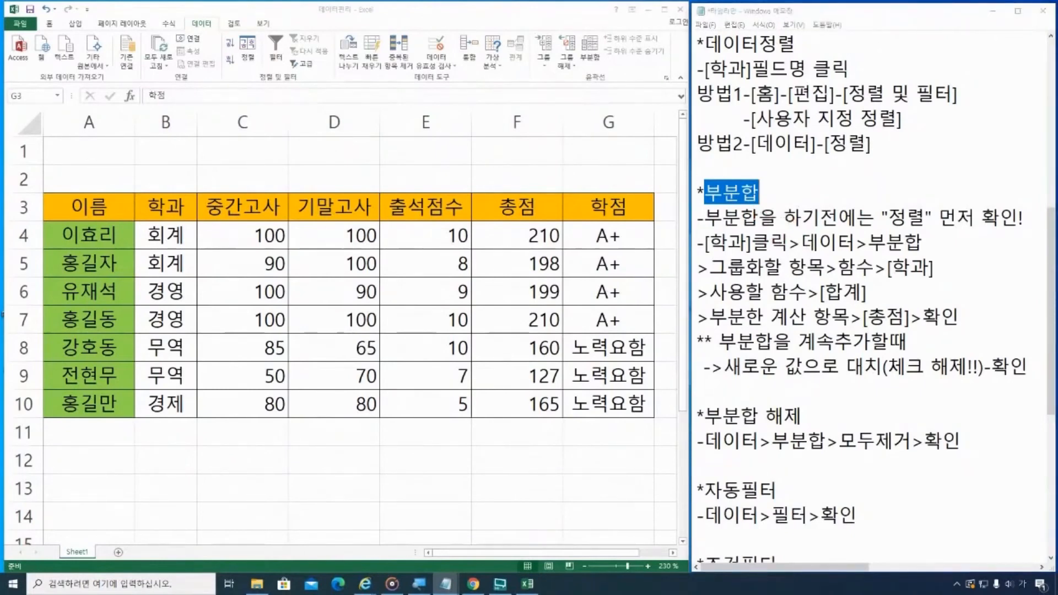
{"action": "key", "text": "alt+Tab"}
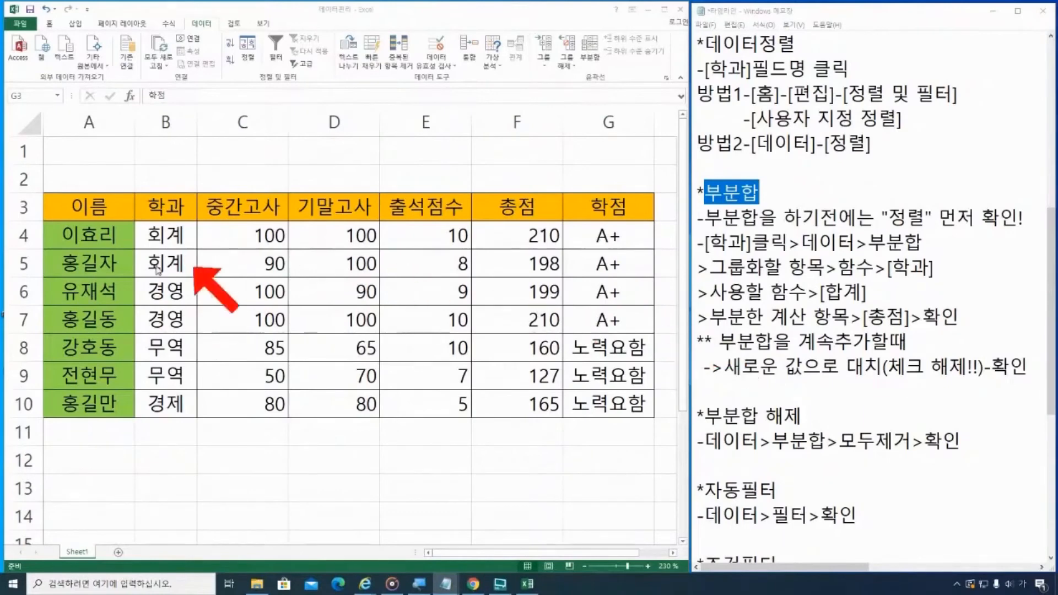
Examine how the departments are ordered in the 학과 column and select the 학과 field name in B3
{"action": "left_click", "coordinate": [174, 236]}
{"action": "left_click", "coordinate": [181, 237]}
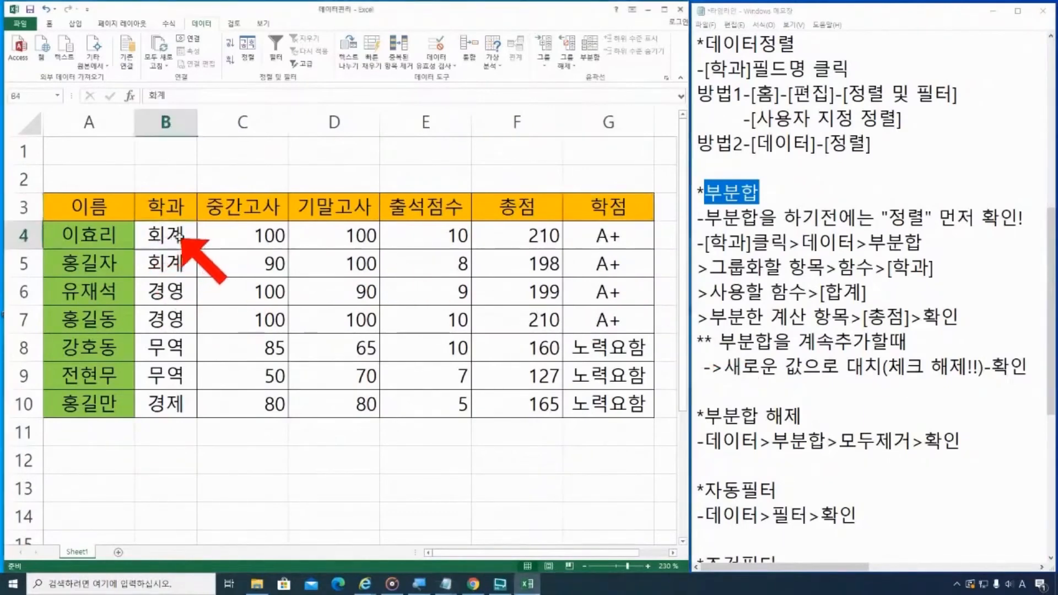
{"action": "left_click", "coordinate": [174, 384]}
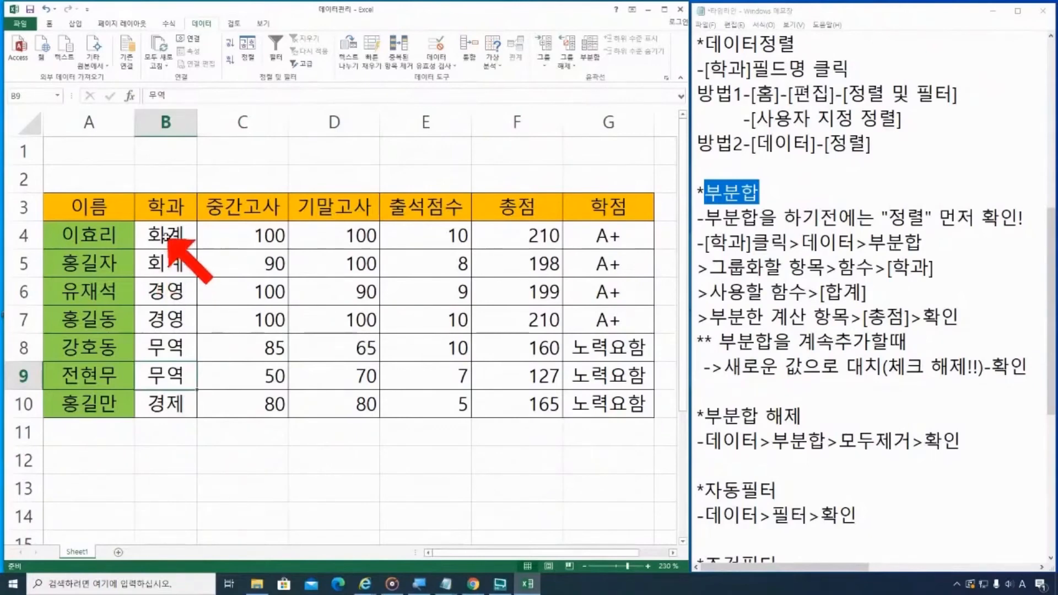
{"action": "left_click", "coordinate": [169, 212]}
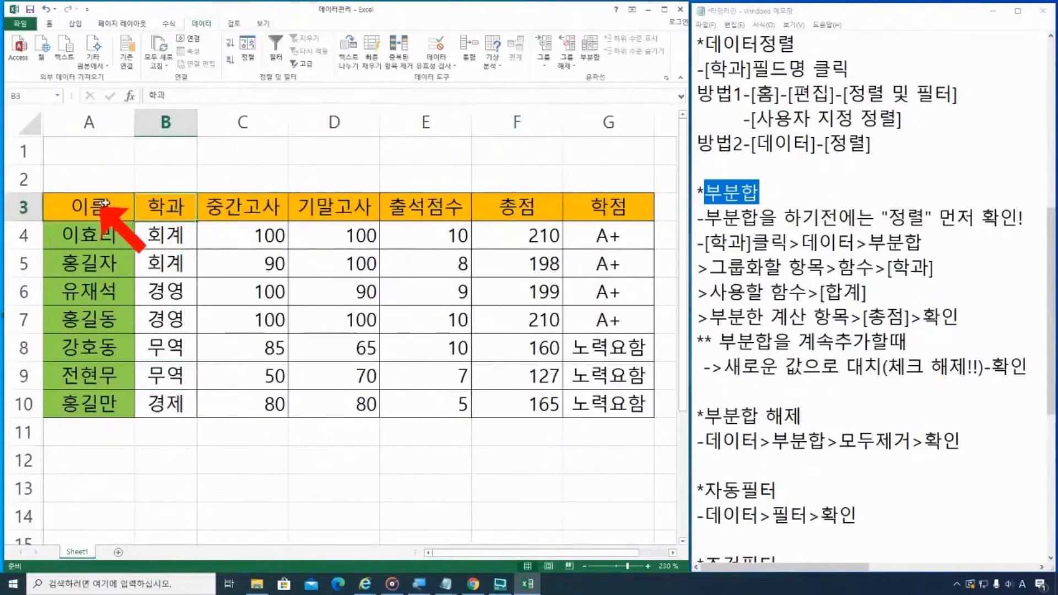
{"action": "left_click", "coordinate": [119, 206]}
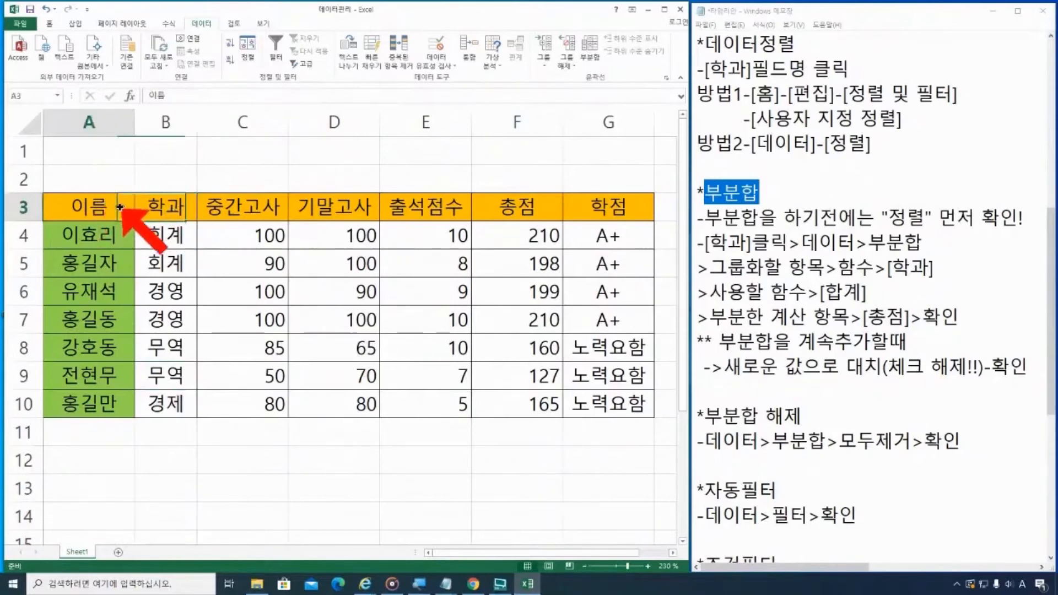
{"action": "left_click", "coordinate": [175, 209]}
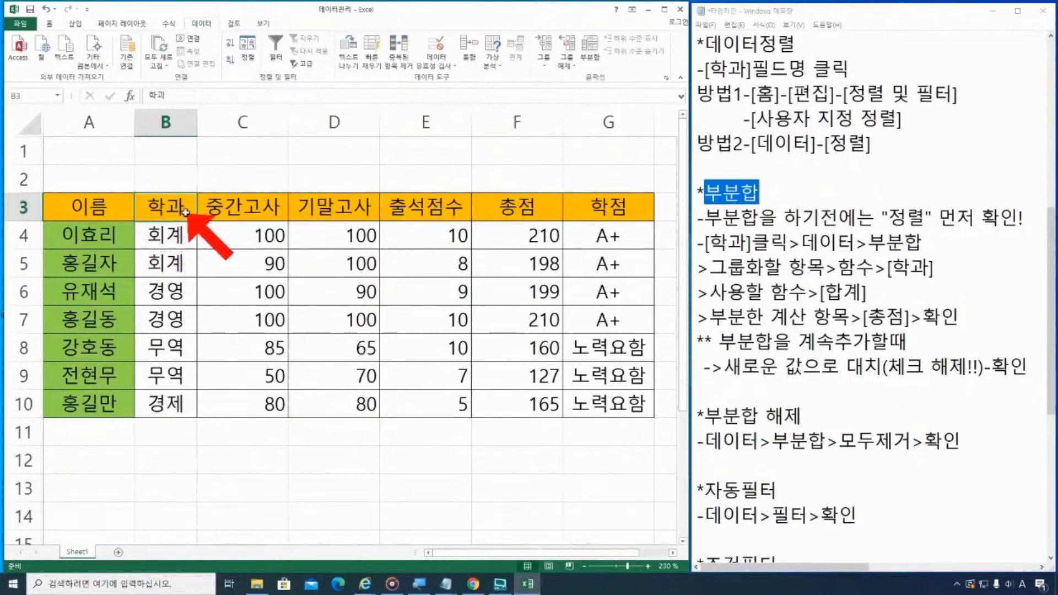
Highlight the note about checking the sort before subtotals and sort the table by 학과 in ascending order
{"action": "left_click_drag", "start_coordinate": [705, 218], "coordinate": [1029, 217]}
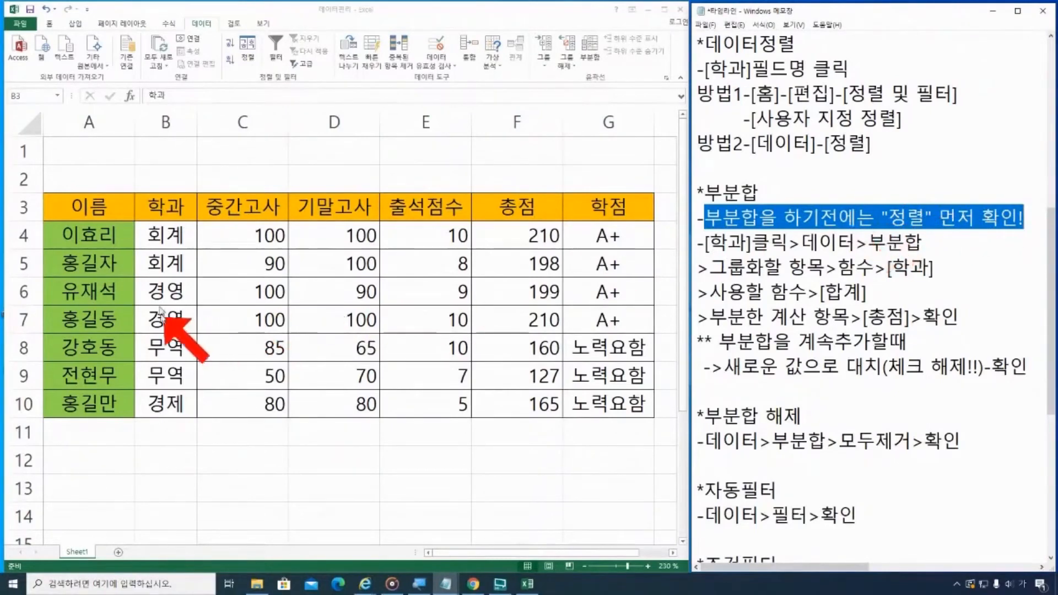
{"action": "left_click", "coordinate": [177, 205]}
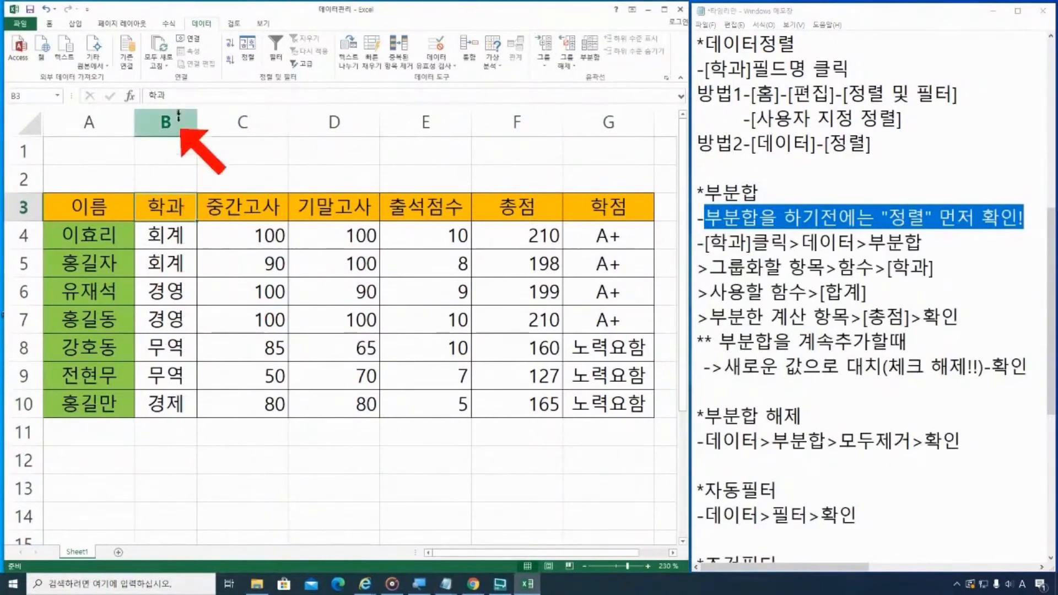
{"action": "left_click", "coordinate": [229, 44]}
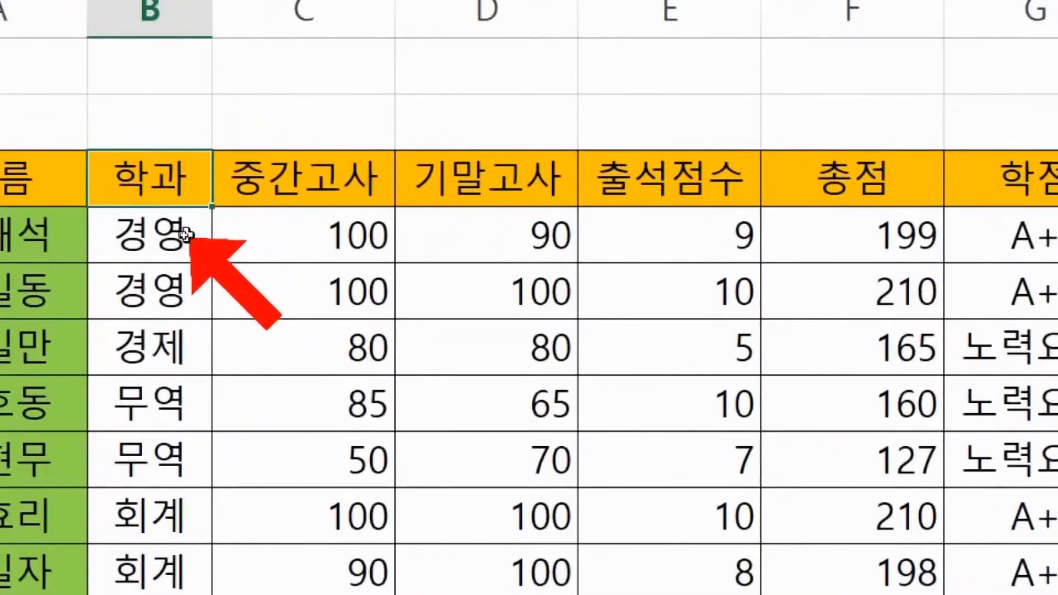
Check that matching 학과 entries for 경영, 경제, 무역 and 회계 are grouped together, then select cell B4
{"action": "left_click_drag", "start_coordinate": [185, 243], "coordinate": [185, 267]}
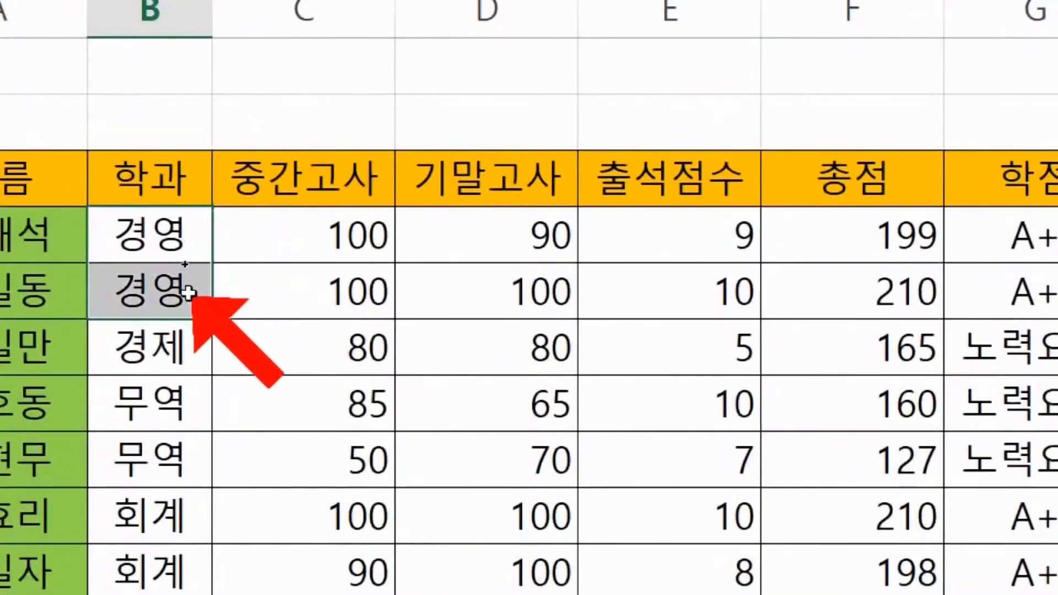
{"action": "left_click", "coordinate": [182, 362]}
{"action": "left_click_drag", "start_coordinate": [183, 399], "coordinate": [185, 466]}
{"action": "left_click_drag", "start_coordinate": [185, 518], "coordinate": [187, 567]}
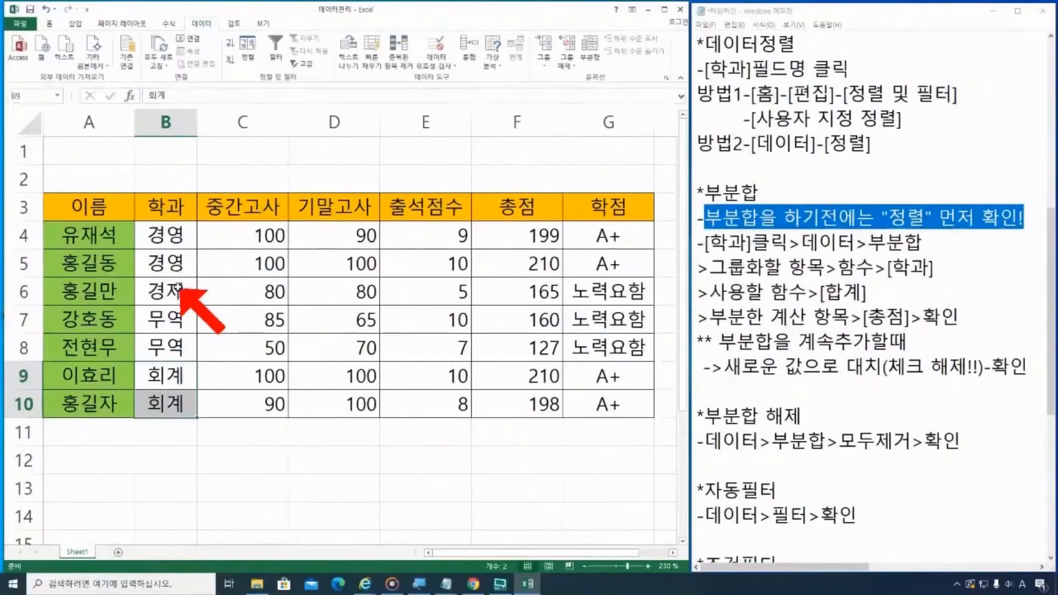
{"action": "left_click", "coordinate": [183, 237]}
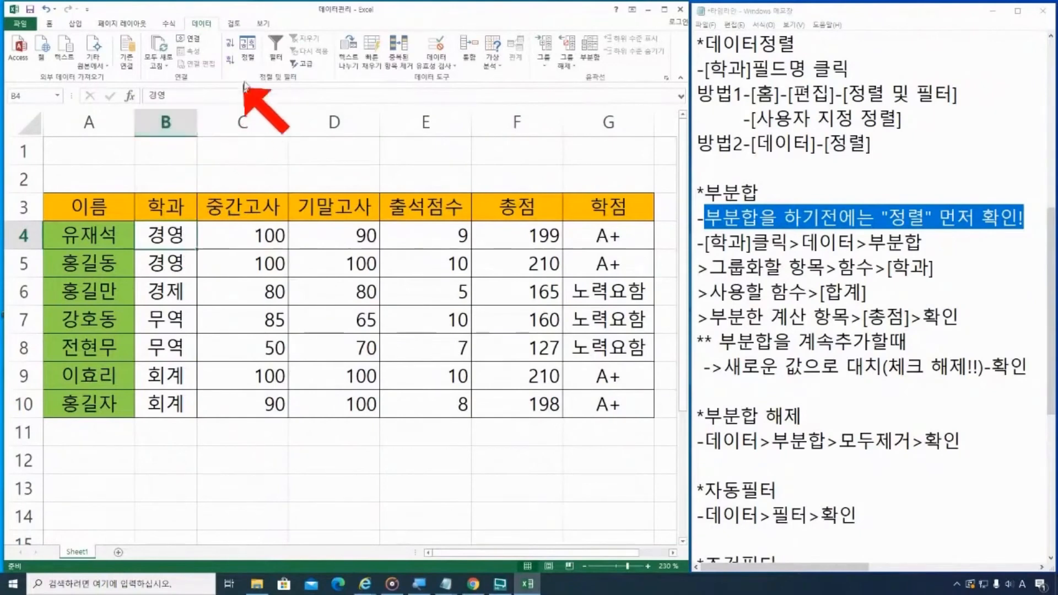
Highlight the 데이터>부분합 command path in the notes and locate the Subtotal command for the table
{"action": "left_click_drag", "start_coordinate": [802, 243], "coordinate": [921, 243]}
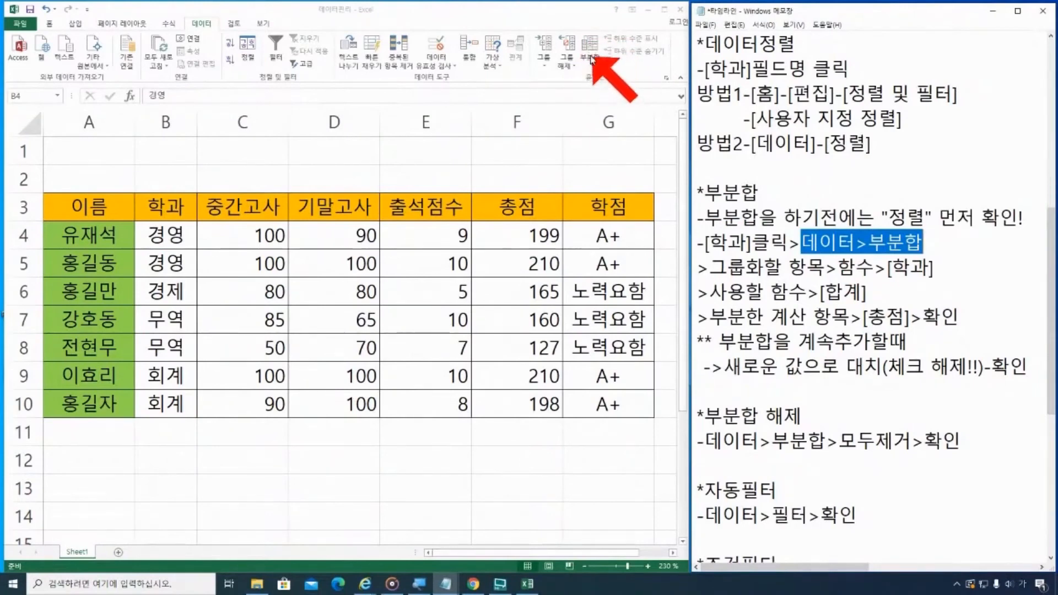
{"action": "key", "text": "super"}
{"action": "key", "text": "super+plus"}
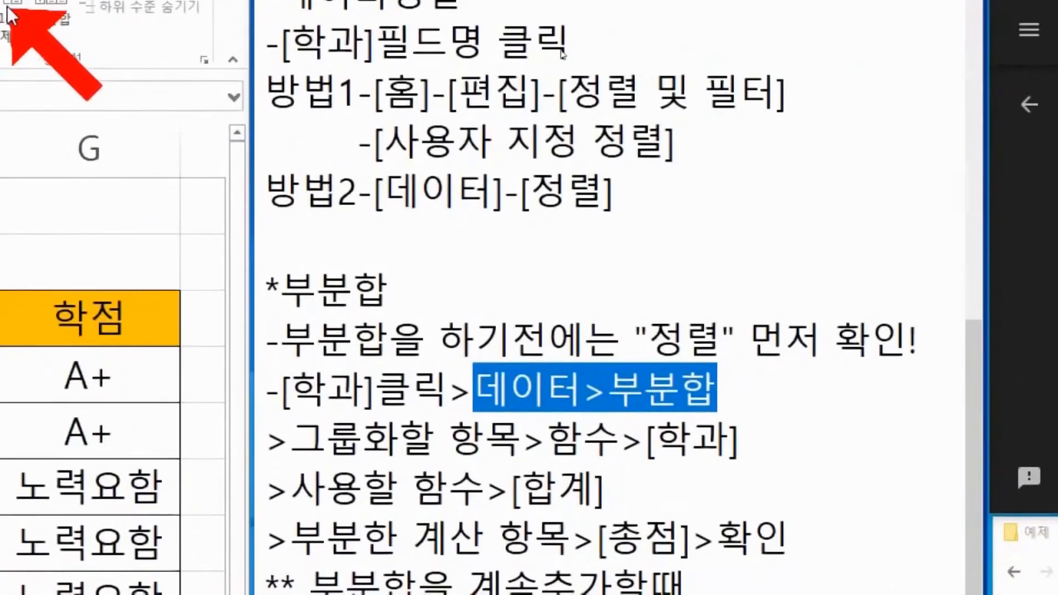
{"action": "key", "text": "super+minus"}
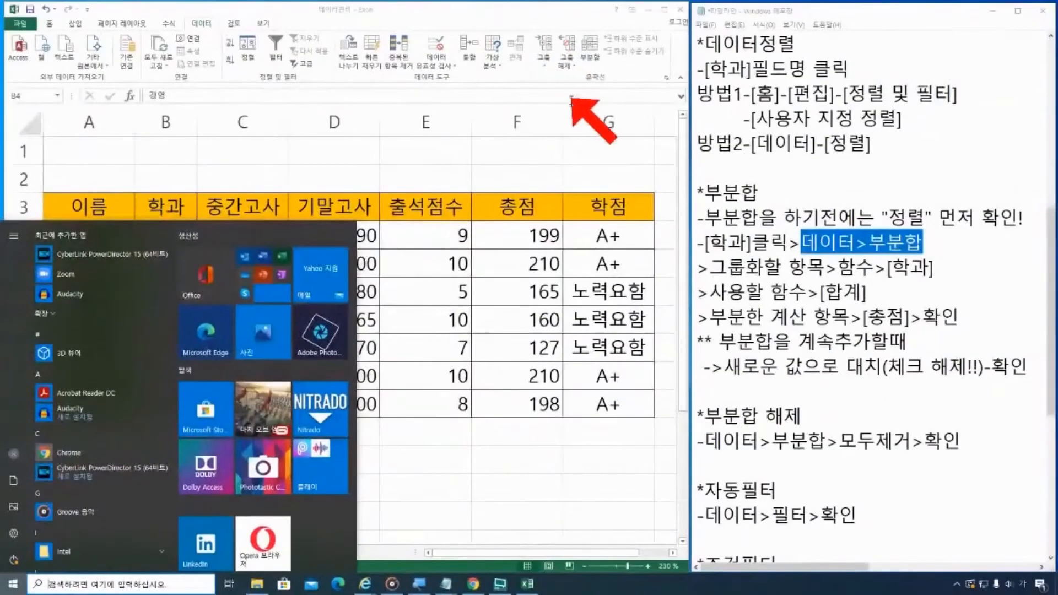
{"action": "key", "text": "super"}
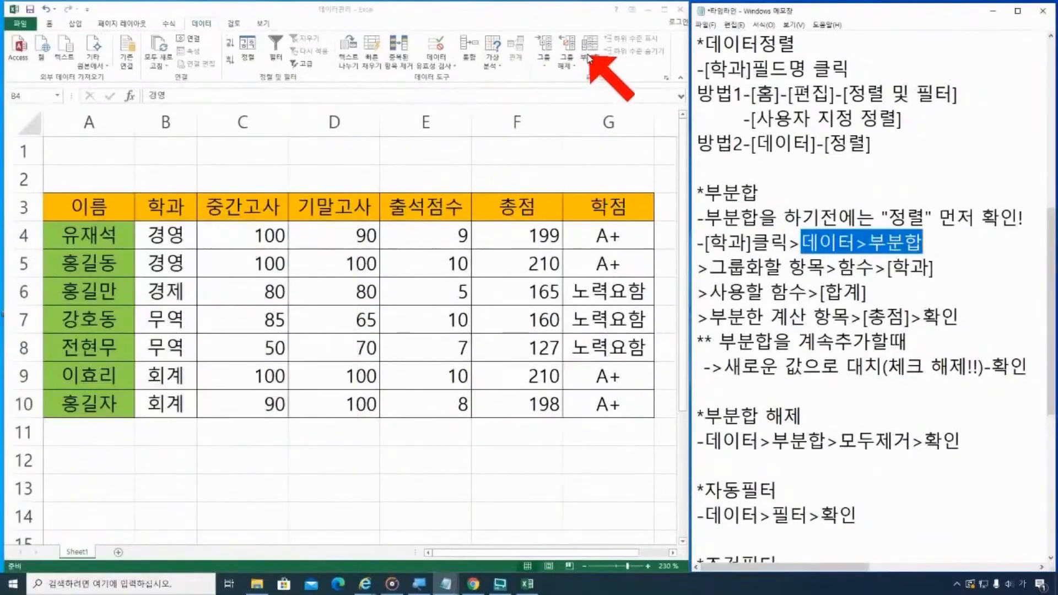
{"action": "key", "text": "super+plus"}
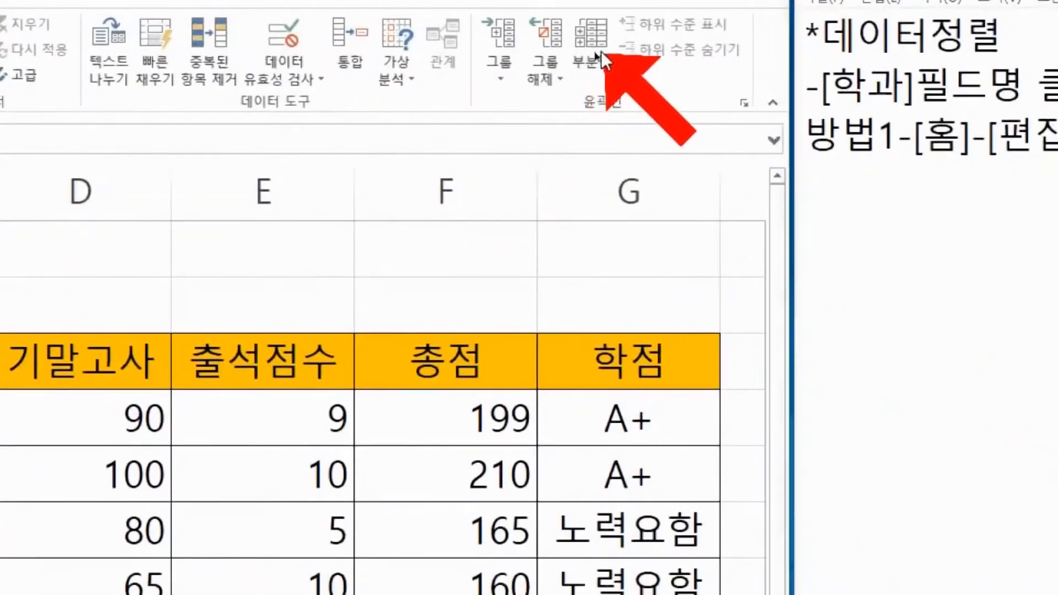
Add subtotals to the table grouped by 학과, using the 합계 function on 총점 only instead of 학점
{"action": "left_click", "coordinate": [597, 68]}
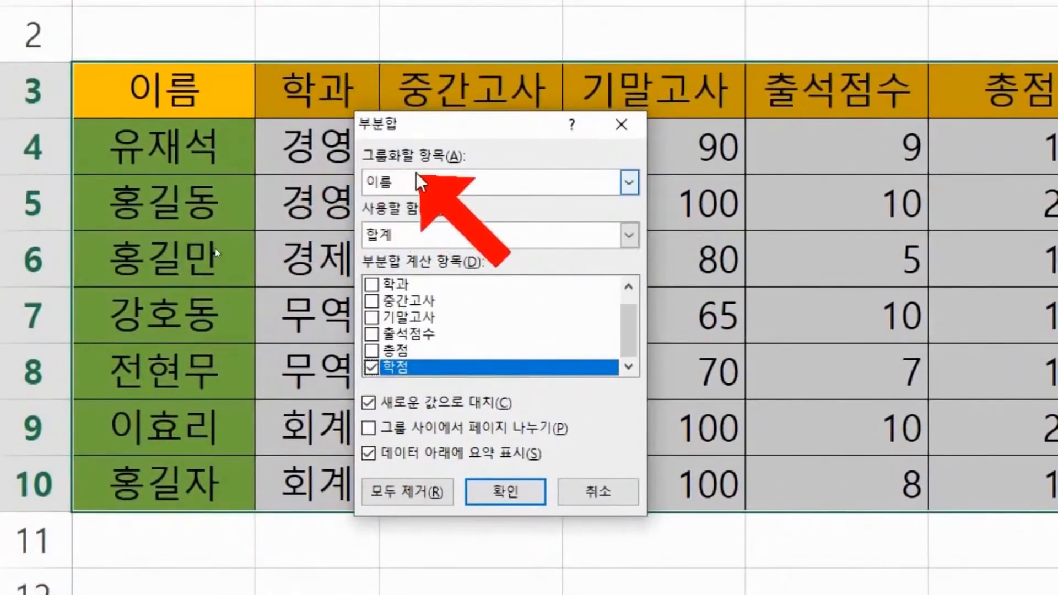
{"action": "left_click_drag", "start_coordinate": [447, 128], "coordinate": [474, 85]}
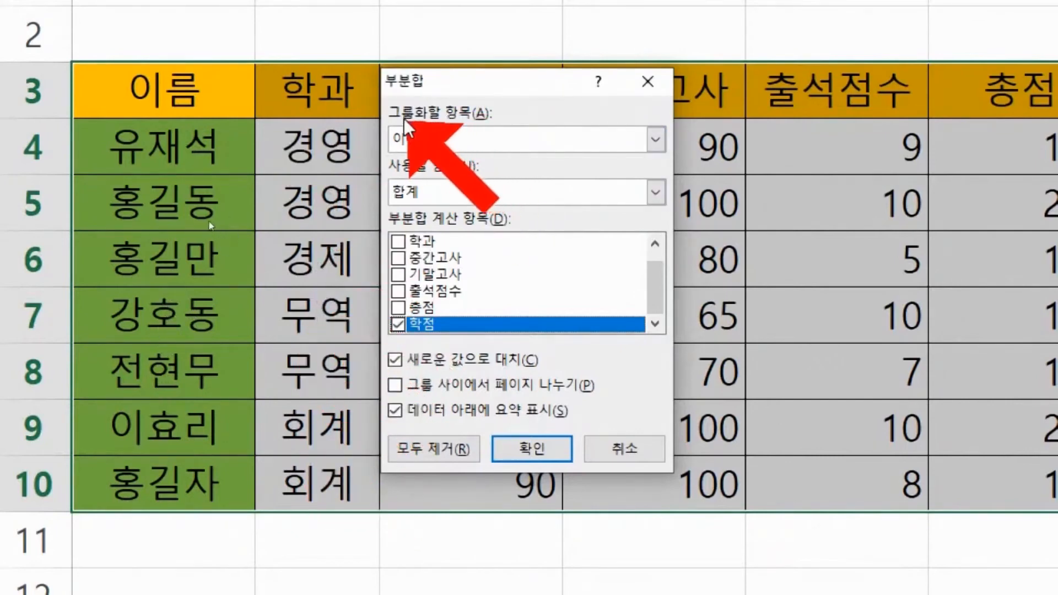
{"action": "left_click", "coordinate": [432, 138]}
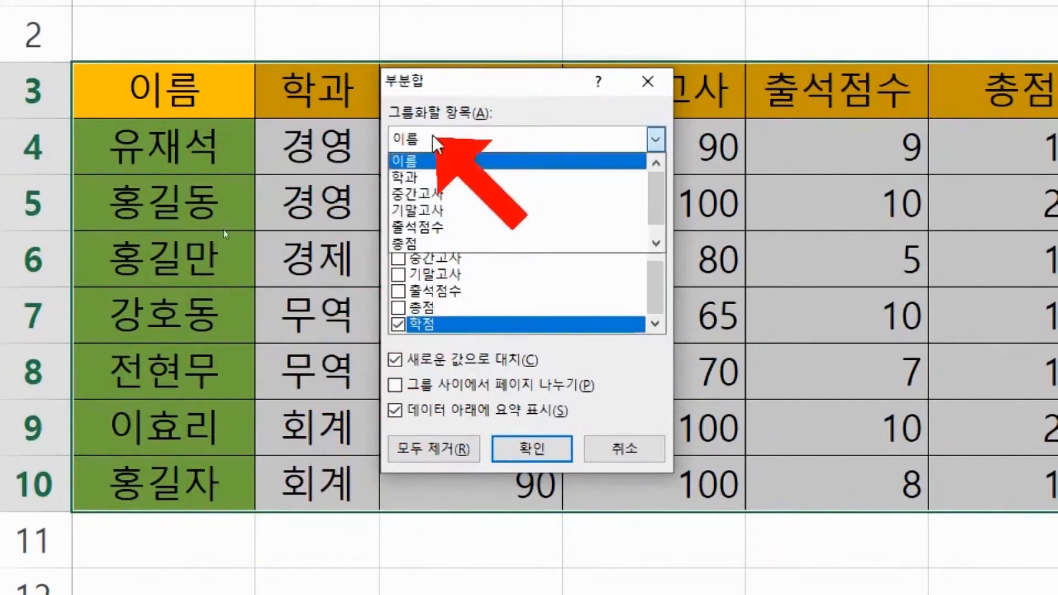
{"action": "left_click", "coordinate": [423, 177]}
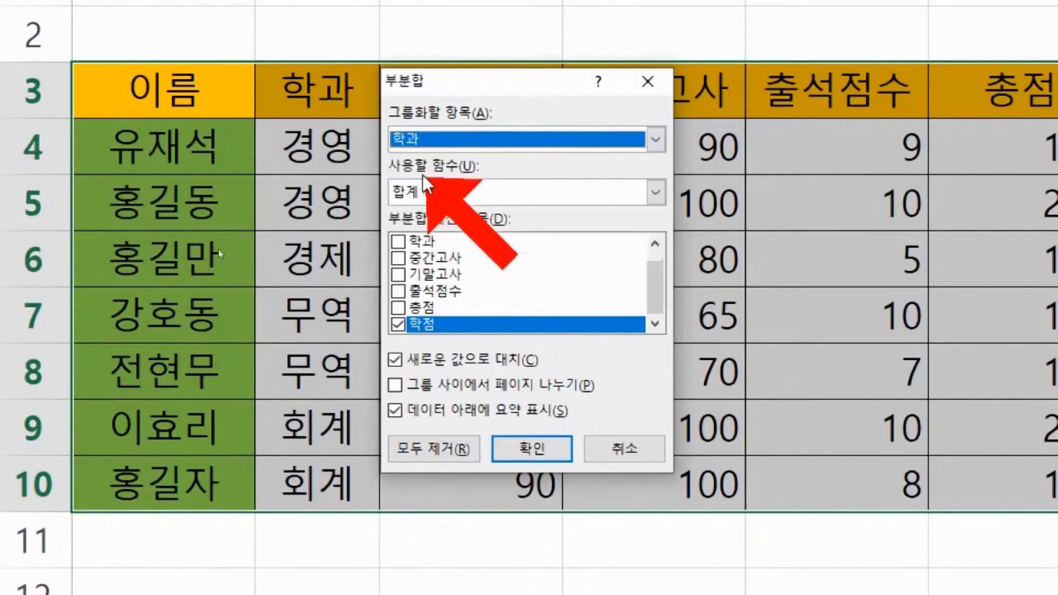
{"action": "left_click", "coordinate": [462, 194]}
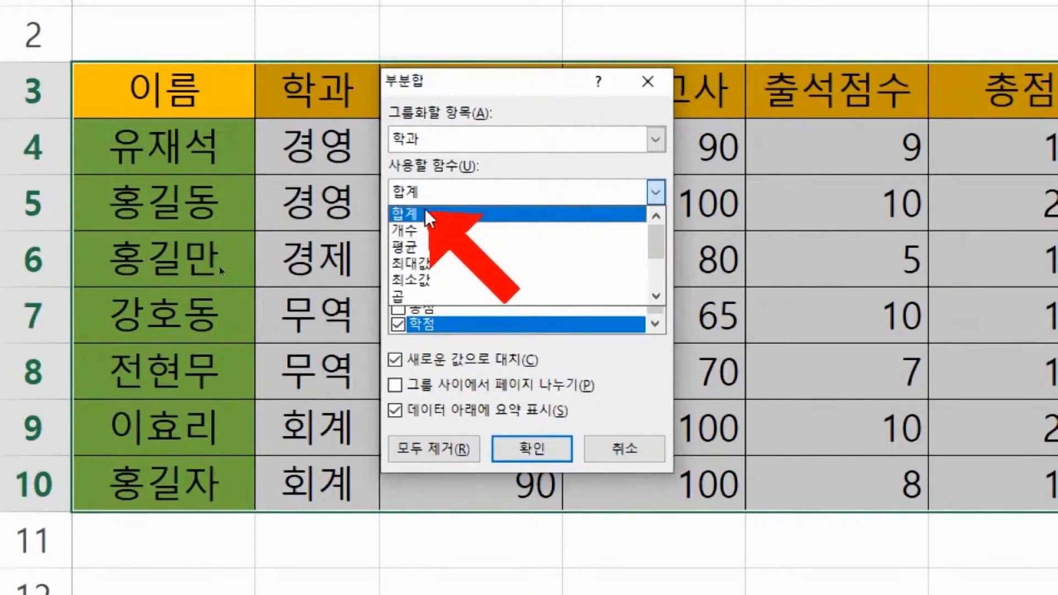
{"action": "left_click", "coordinate": [428, 215]}
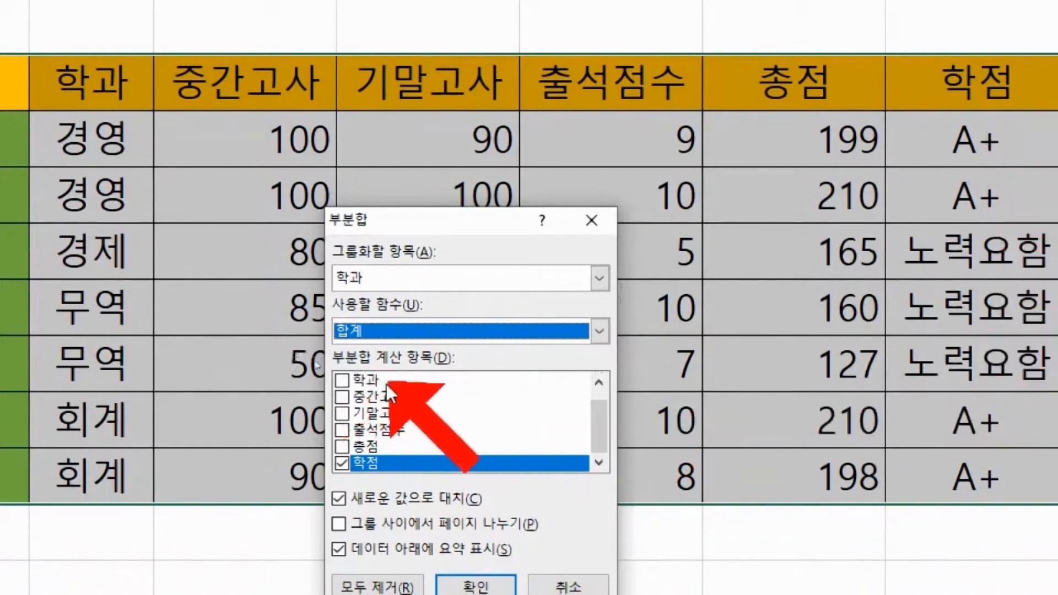
{"action": "left_click", "coordinate": [342, 464]}
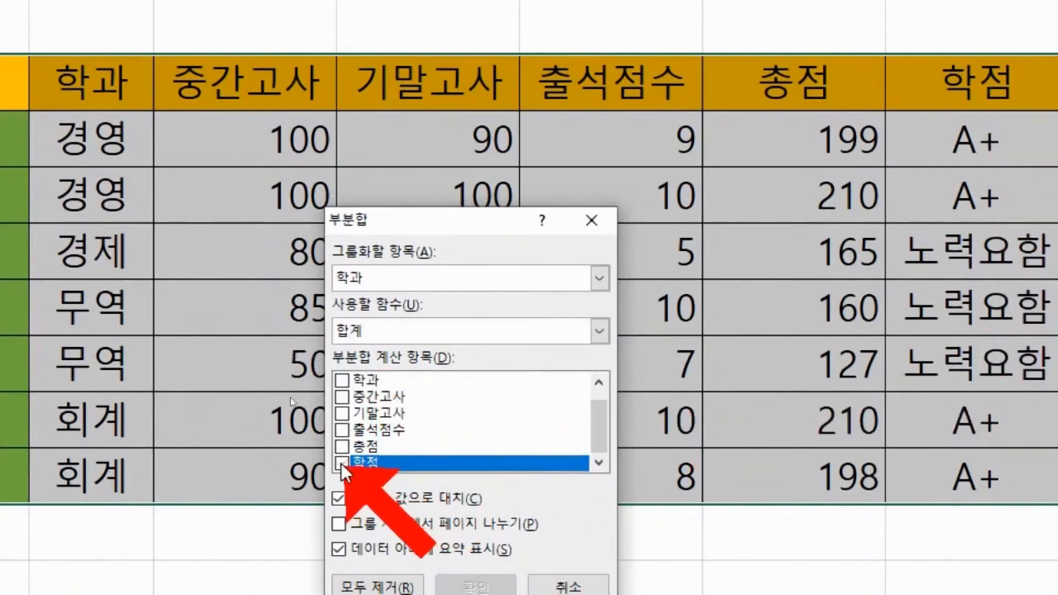
{"action": "left_click", "coordinate": [340, 445]}
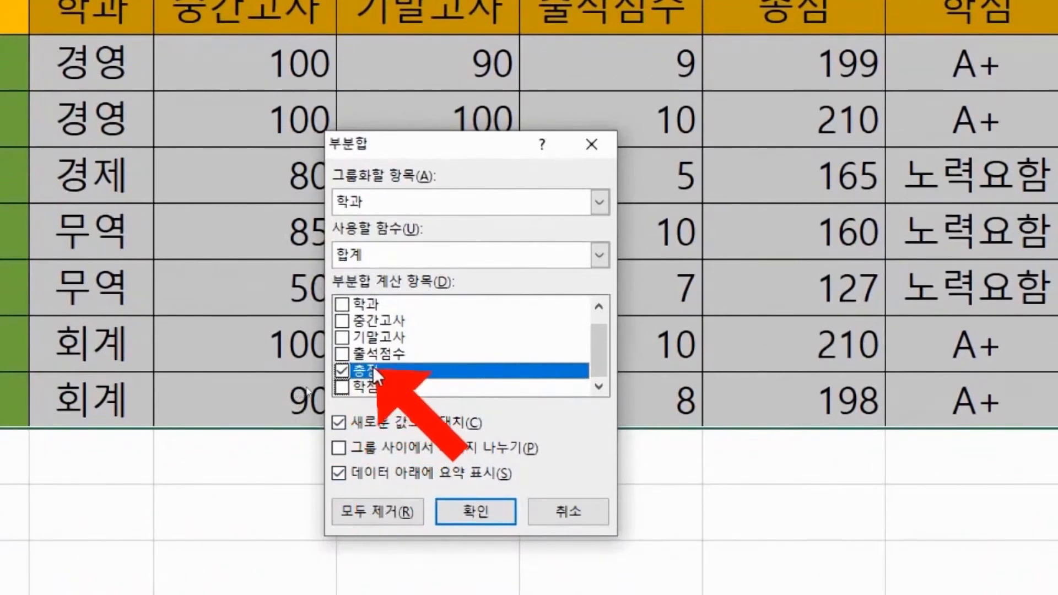
{"action": "left_click", "coordinate": [471, 505]}
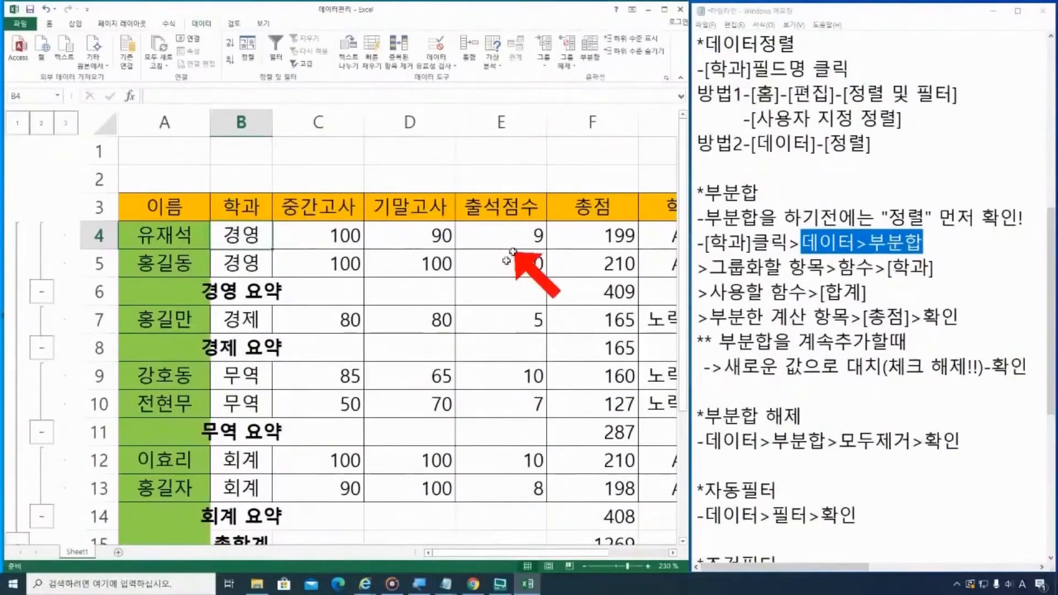
Narrow the Notepad window and break the note about sorting before subtotals onto a new line before 먼저 확인!
{"action": "left_click_drag", "start_coordinate": [477, 552], "coordinate": [481, 555]}
{"action": "left_click", "coordinate": [764, 303]}
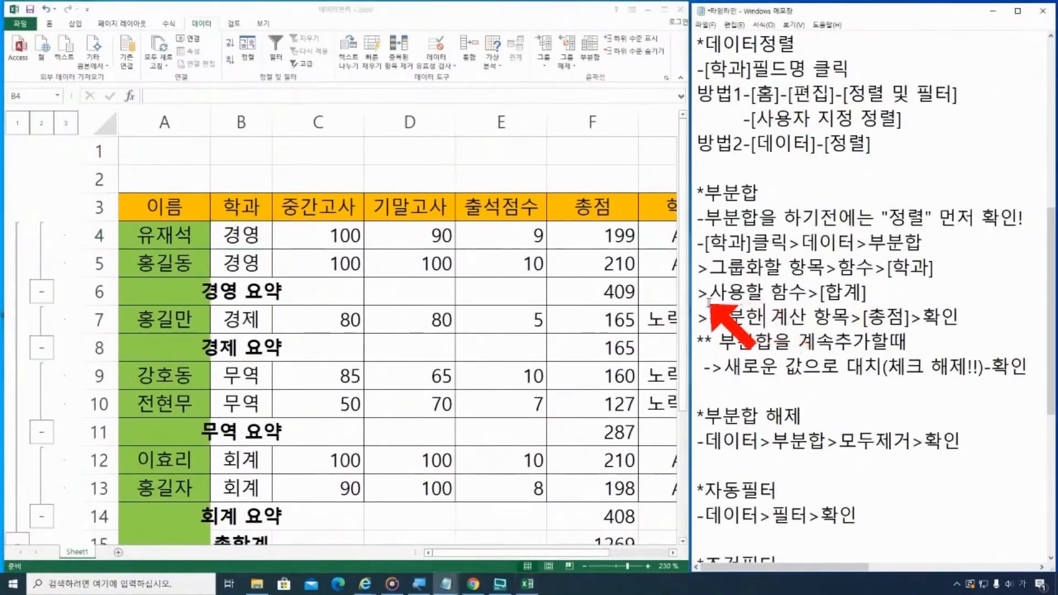
{"action": "left_click_drag", "start_coordinate": [690, 306], "coordinate": [745, 300]}
{"action": "left_click", "coordinate": [993, 216]}
{"action": "key", "text": "Return"}
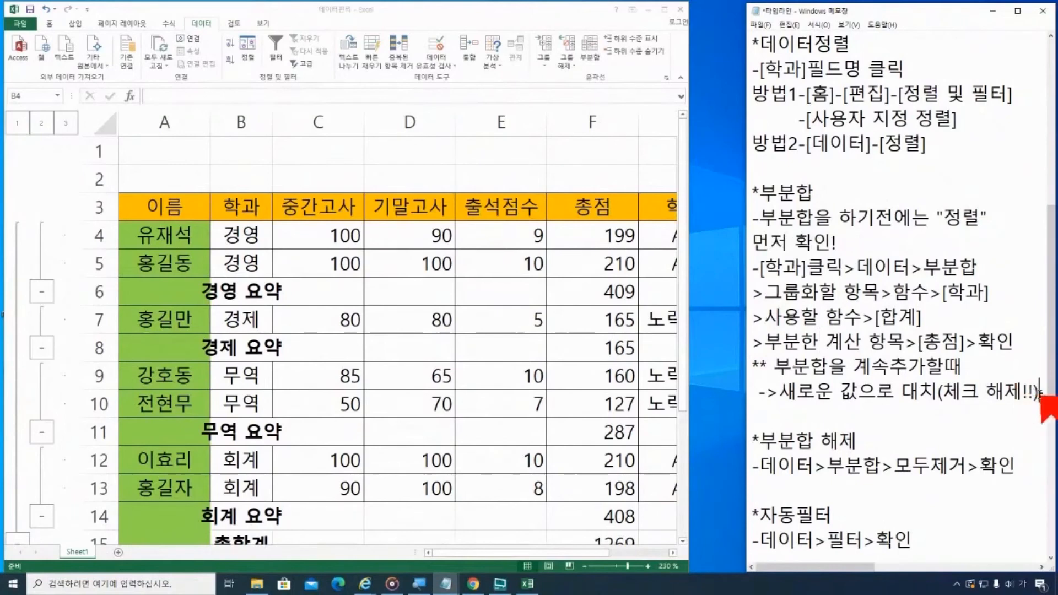
Put -확인 on its own line after the 새로운 값으로 대치 note and widen the Excel window to show column G
{"action": "left_click", "coordinate": [1038, 391]}
{"action": "key", "text": "Return"}
{"action": "type", "text": "-확인"}
{"action": "left_click", "coordinate": [698, 312]}
{"action": "left_click_drag", "start_coordinate": [698, 312], "coordinate": [738, 312]}
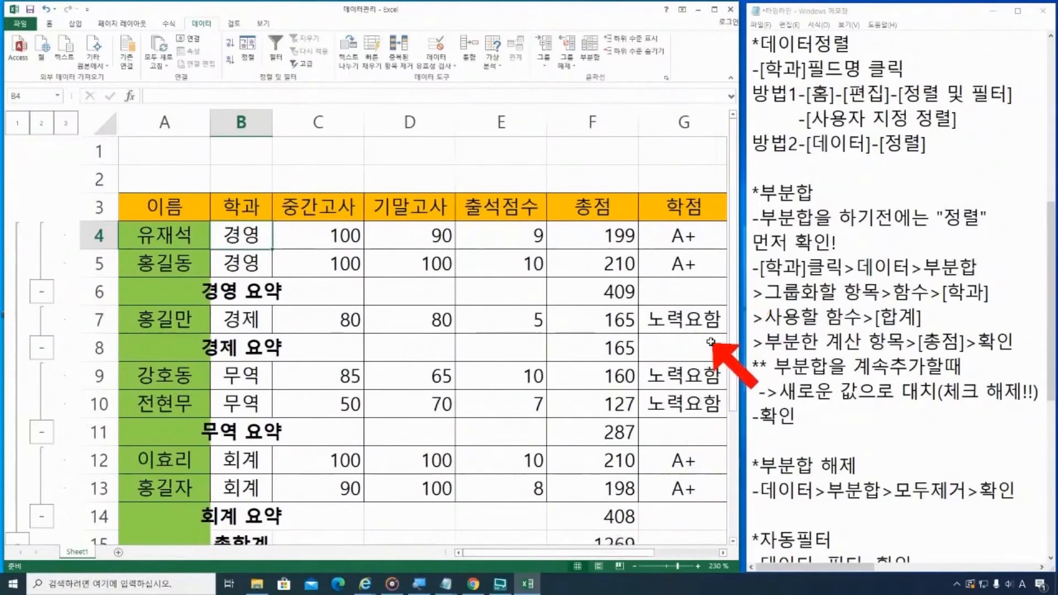
Examine the 총점 subtotals of the 경영, 경제 and 무역 groups against their member rows
{"action": "left_click", "coordinate": [267, 296]}
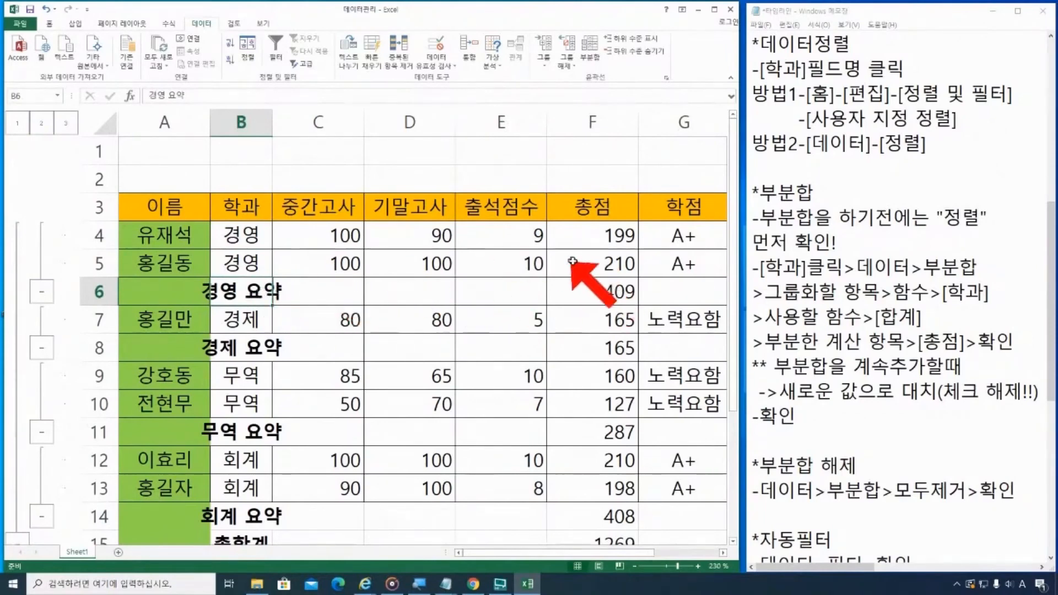
{"action": "left_click", "coordinate": [585, 290]}
{"action": "left_click_drag", "start_coordinate": [235, 232], "coordinate": [241, 258]}
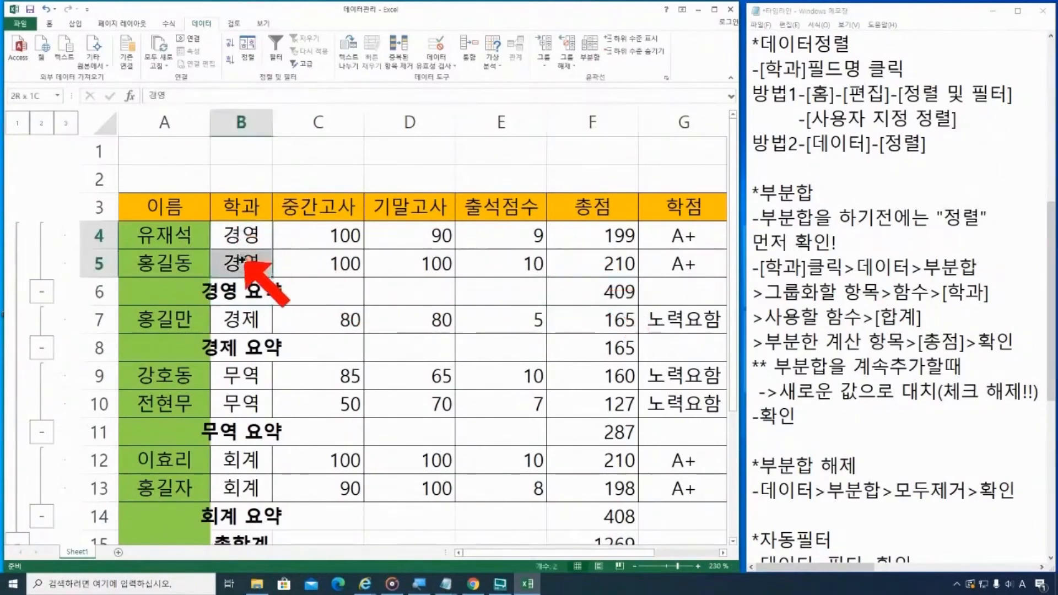
{"action": "left_click", "coordinate": [597, 291]}
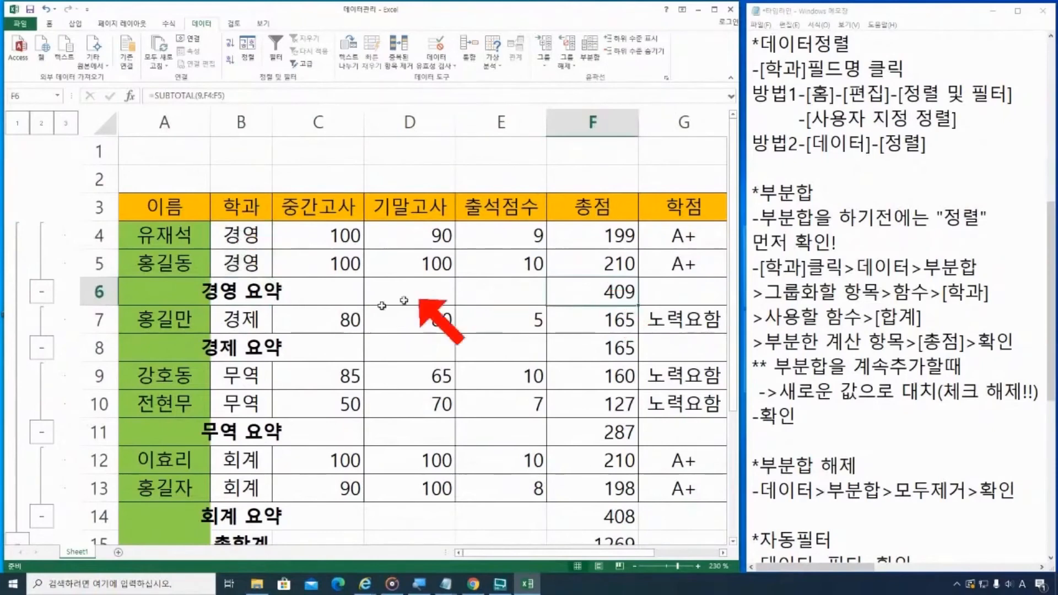
{"action": "left_click", "coordinate": [257, 323]}
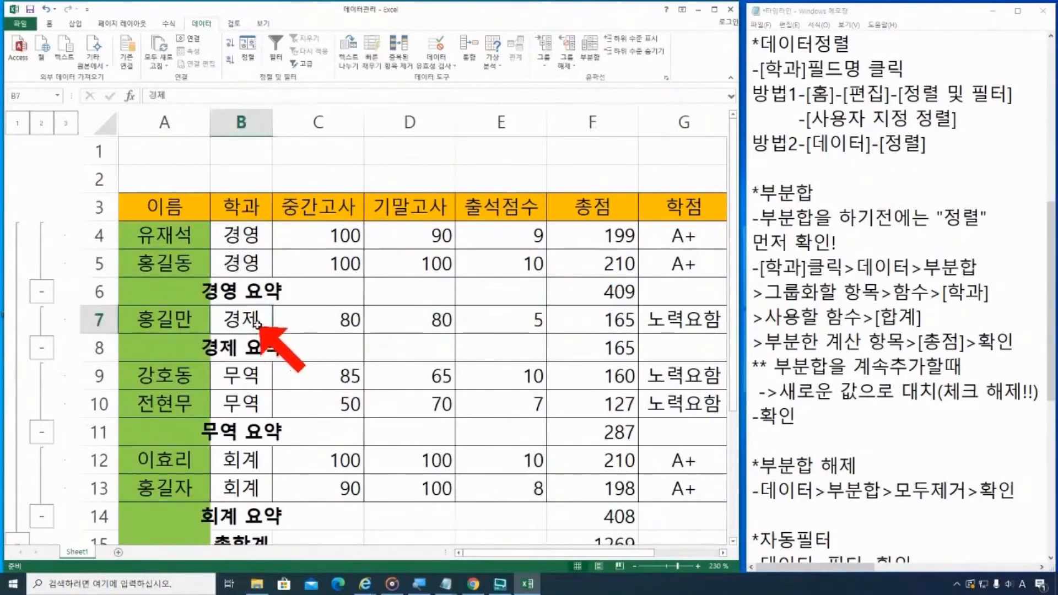
{"action": "left_click_drag", "start_coordinate": [243, 377], "coordinate": [246, 406]}
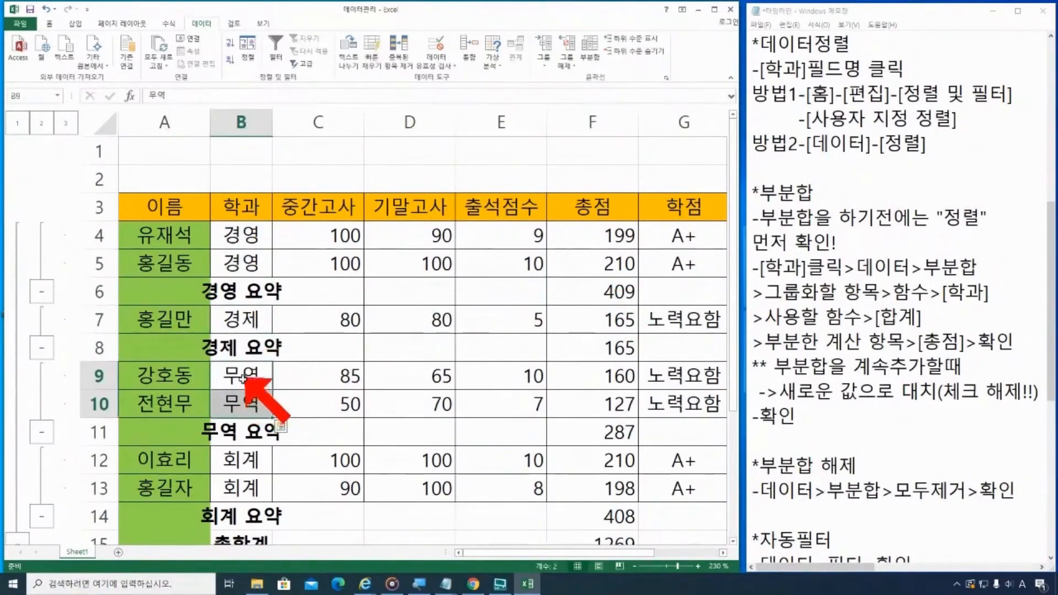
{"action": "left_click", "coordinate": [597, 424]}
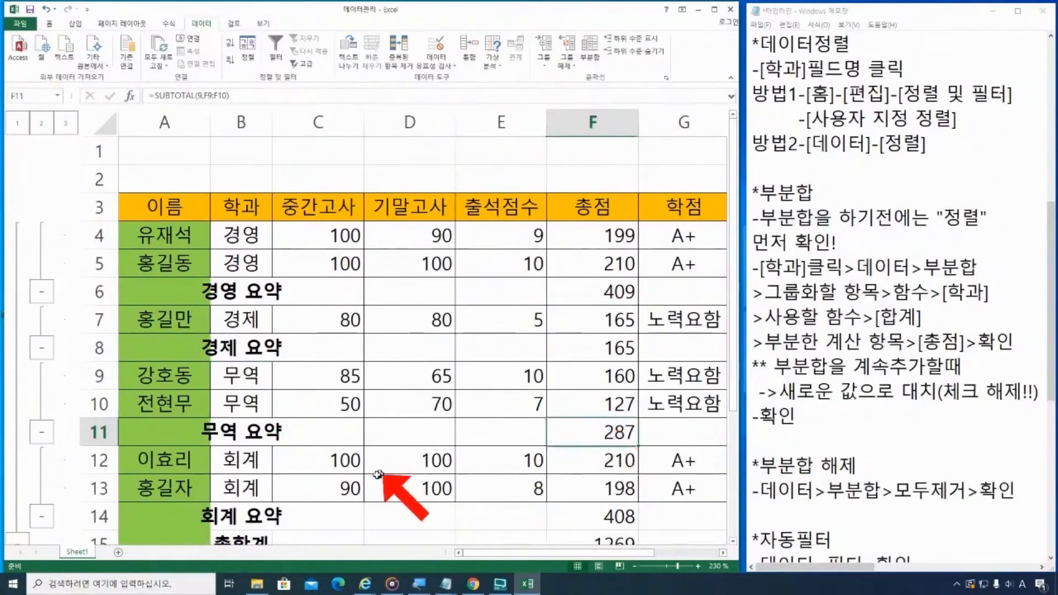
Examine the 회계 subtotal and the 총합계 in column F, then inspect the 총점 formula in F4
{"action": "scroll", "coordinate": [312, 479], "scroll_direction": "down", "scroll_amount": 1}
{"action": "left_click", "coordinate": [243, 430]}
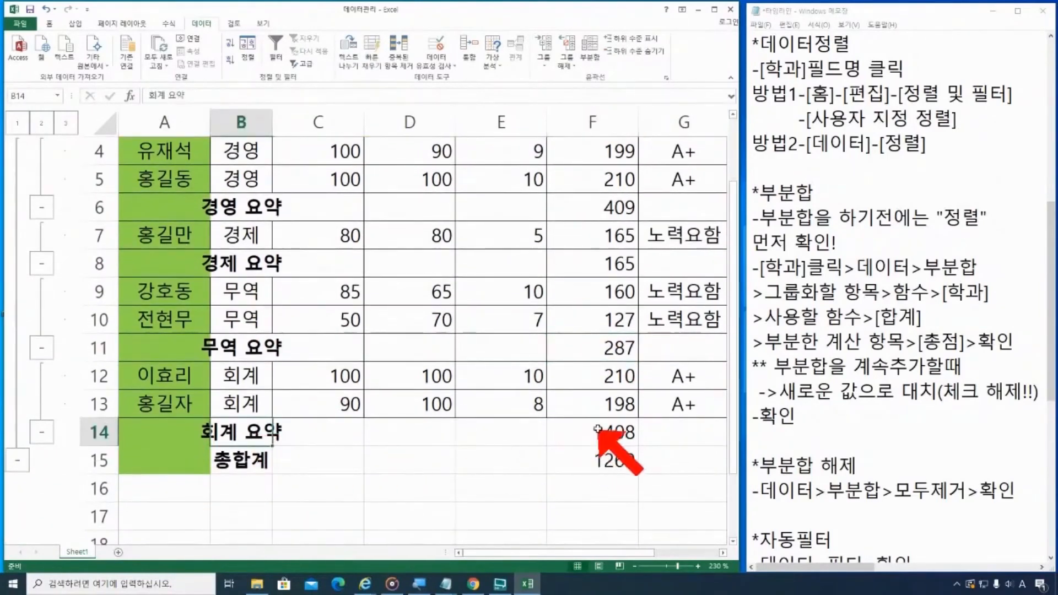
{"action": "left_click", "coordinate": [601, 435]}
{"action": "left_click", "coordinate": [595, 459]}
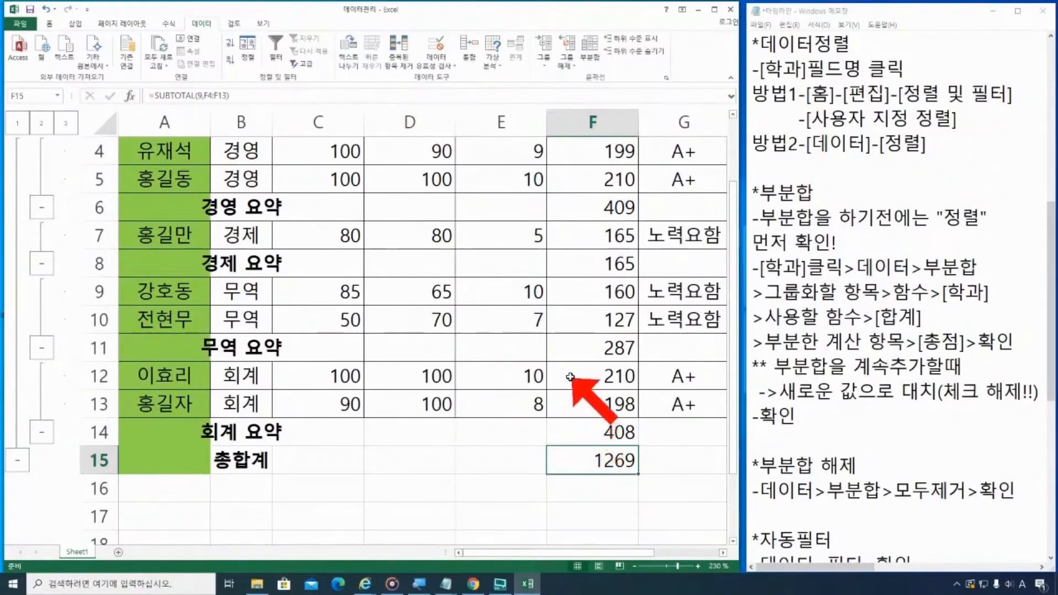
{"action": "scroll", "coordinate": [569, 383], "scroll_direction": "up", "scroll_amount": 1}
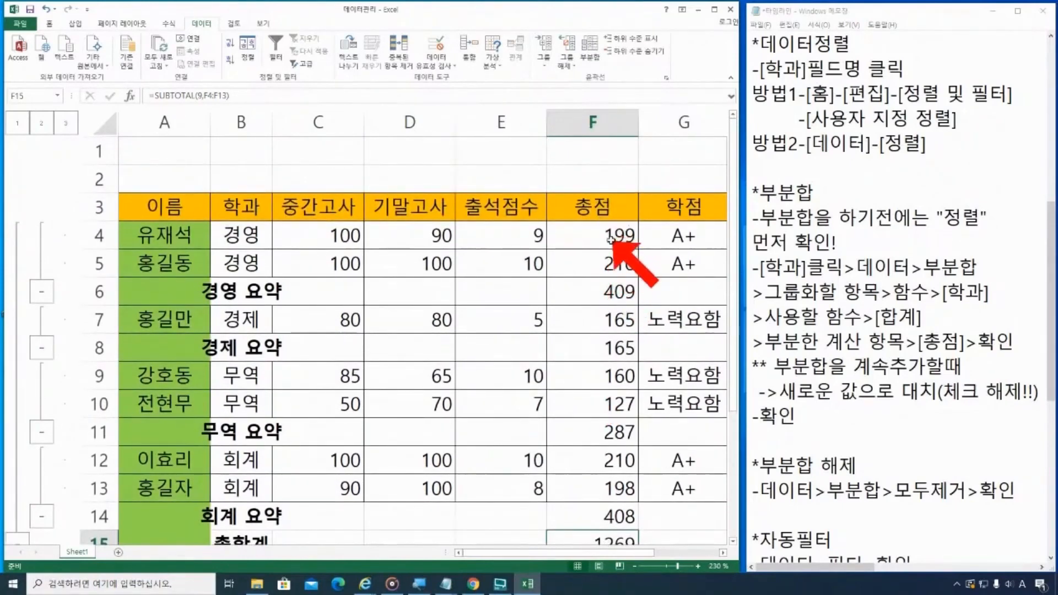
{"action": "left_click", "coordinate": [610, 239]}
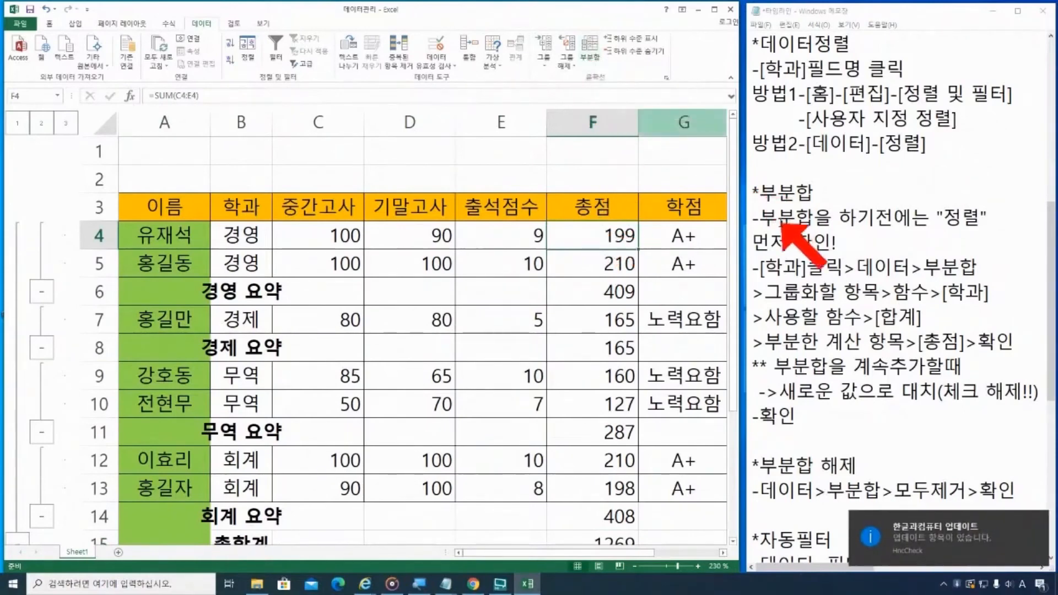
Highlight the line 그룹화할 항목>함수>[학과] in the subtotal notes
{"action": "left_click", "coordinate": [763, 219]}
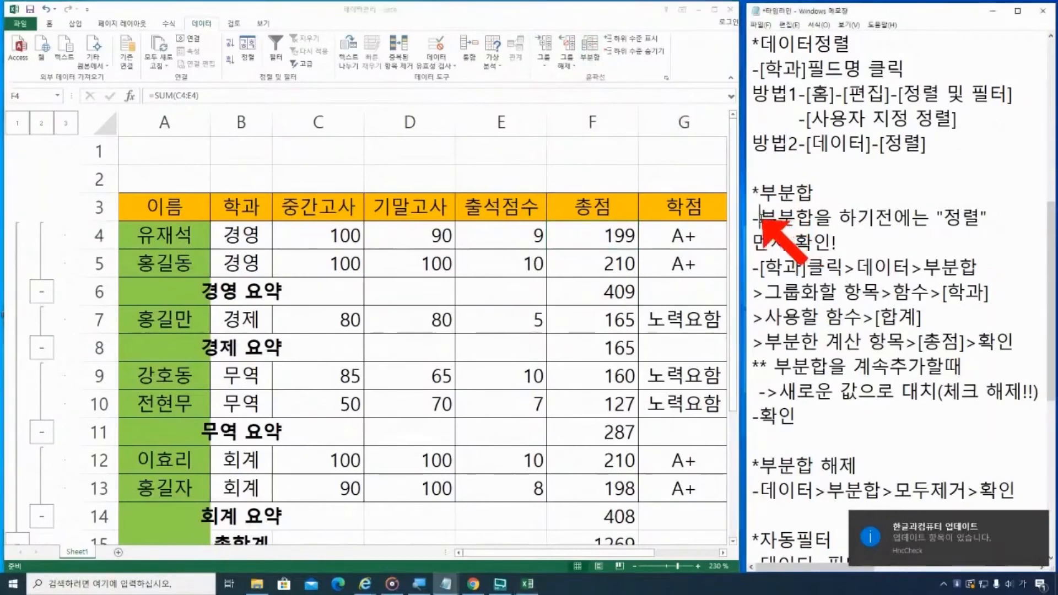
{"action": "left_click_drag", "start_coordinate": [759, 264], "coordinate": [994, 296]}
{"action": "left_click", "coordinate": [961, 300]}
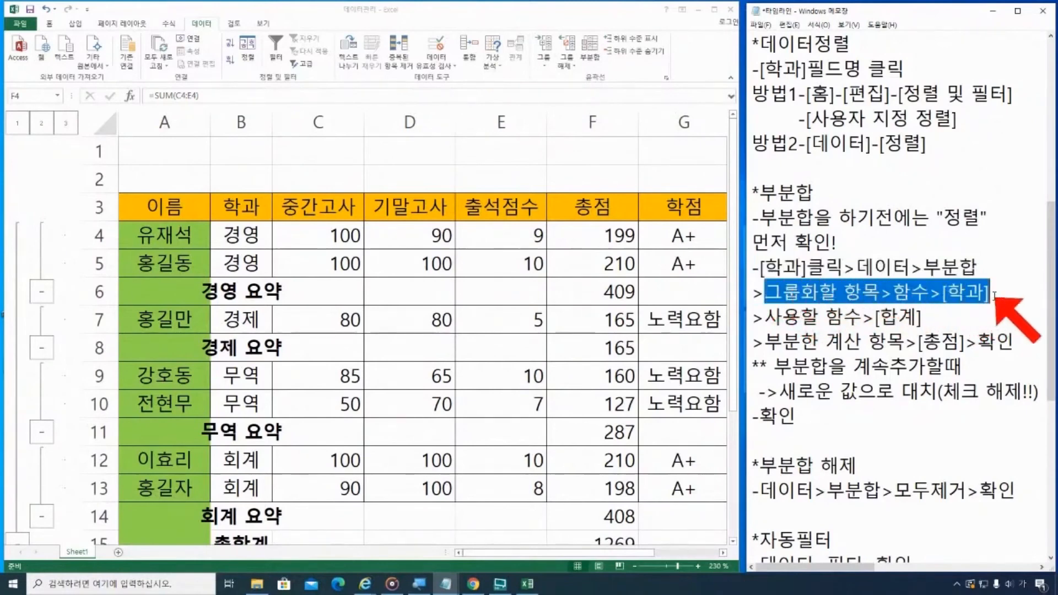
Highlight the subtotal notes on the 합계 function, the 총점 calculation item and adding further subtotals with 새로운 값으로 대치 unchecked
{"action": "left_click_drag", "start_coordinate": [764, 317], "coordinate": [935, 321]}
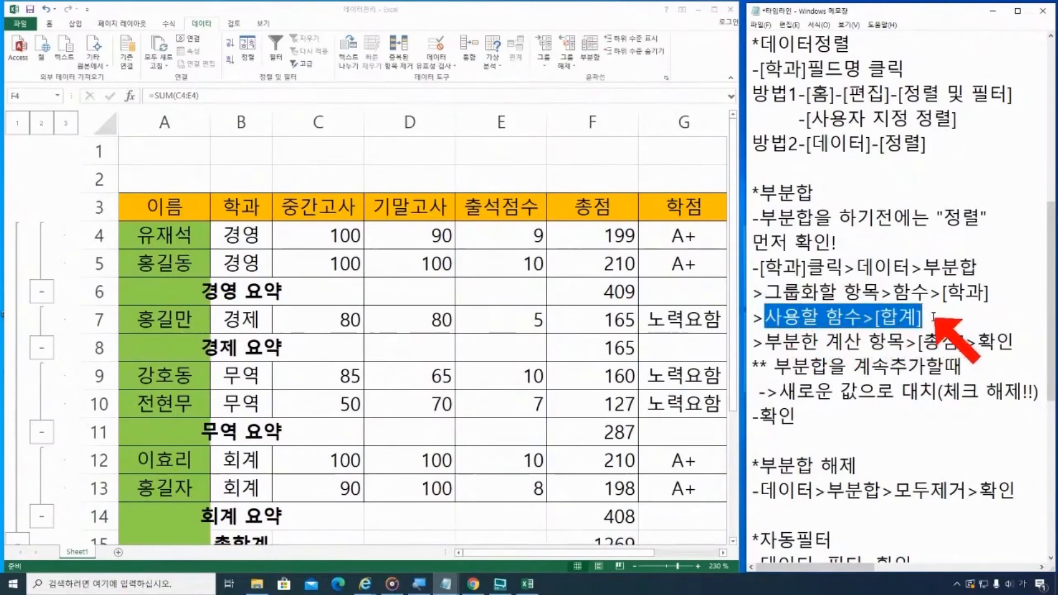
{"action": "left_click_drag", "start_coordinate": [766, 342], "coordinate": [1014, 342]}
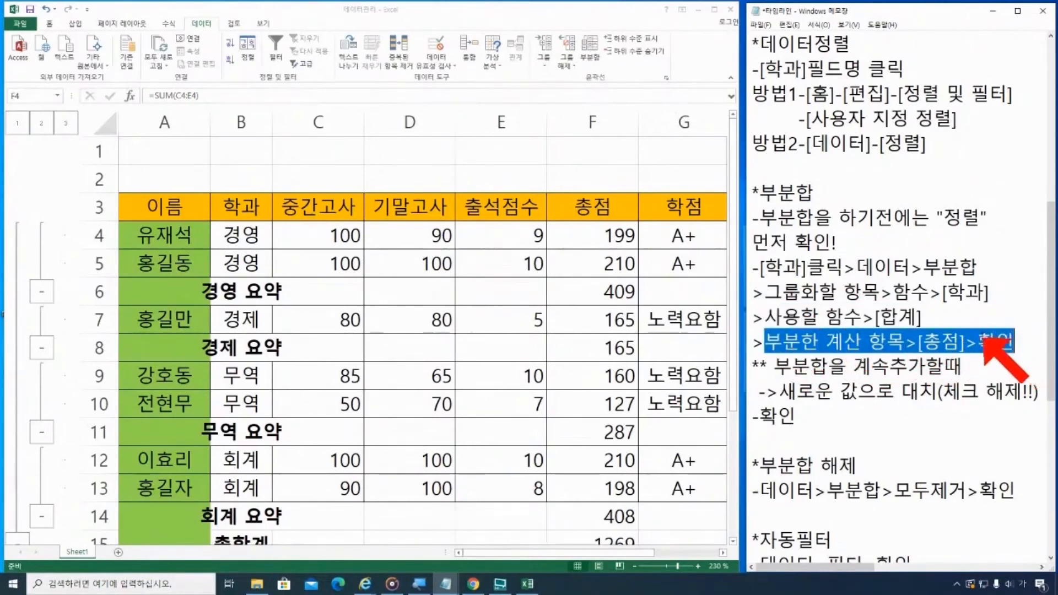
{"action": "left_click_drag", "start_coordinate": [753, 364], "coordinate": [1028, 393]}
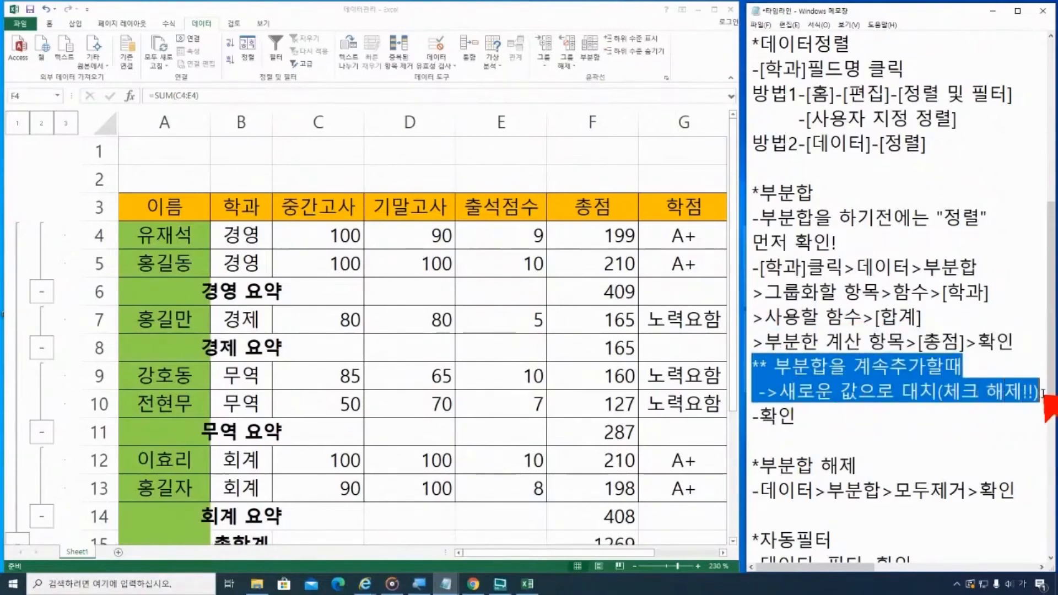
{"action": "scroll", "coordinate": [939, 421], "scroll_direction": "down", "scroll_amount": 2}
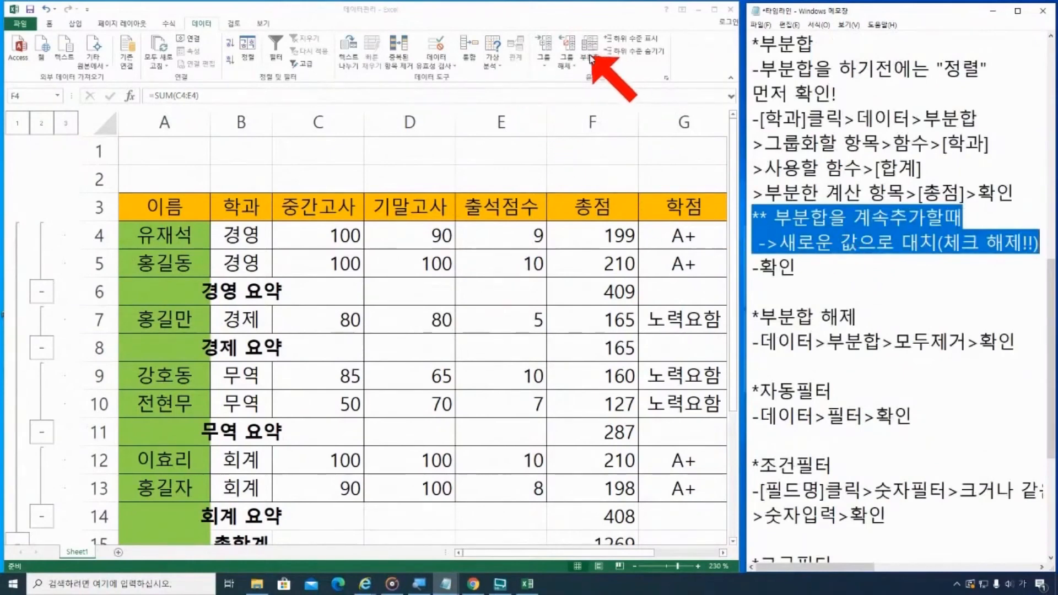
Add a second 총점 subtotal by 학과 using the 평균 function, with 새로운 값으로 대치 unchecked to keep the existing sums
{"action": "left_click", "coordinate": [591, 59]}
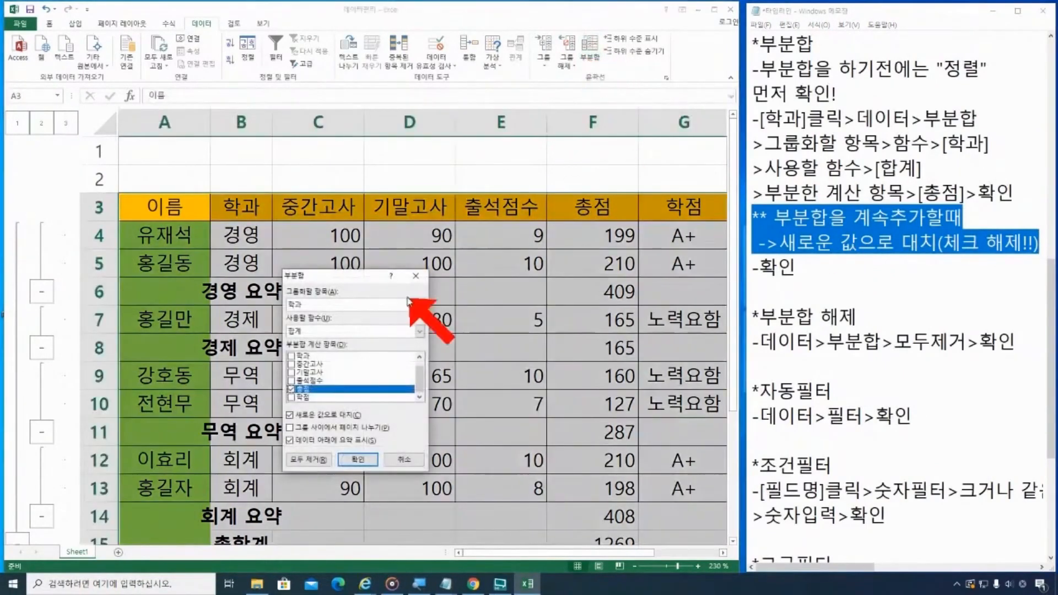
{"action": "left_click_drag", "start_coordinate": [360, 278], "coordinate": [613, 177]}
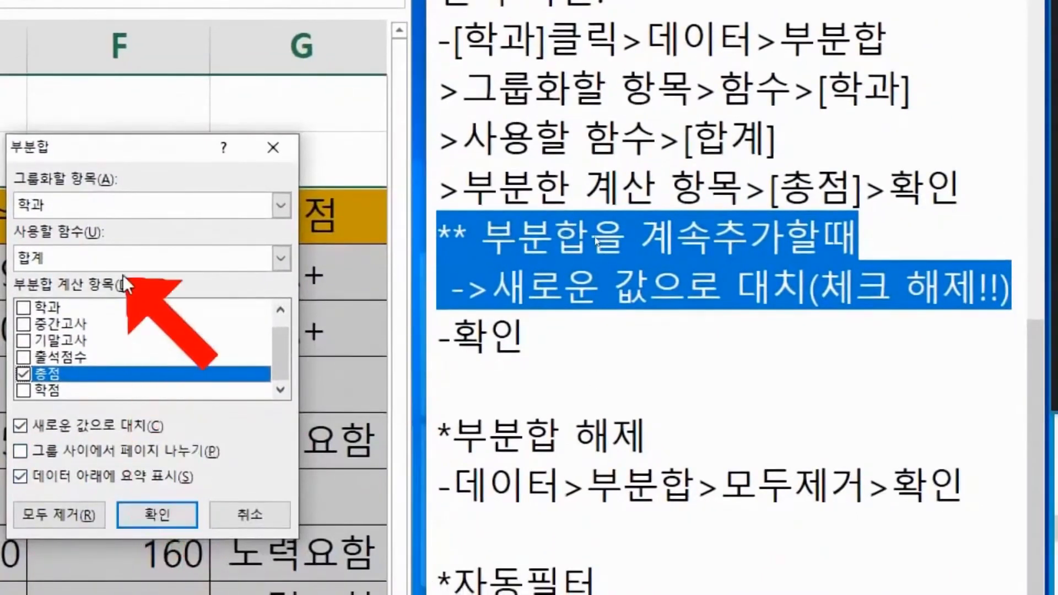
{"action": "left_click_drag", "start_coordinate": [183, 147], "coordinate": [302, 112]}
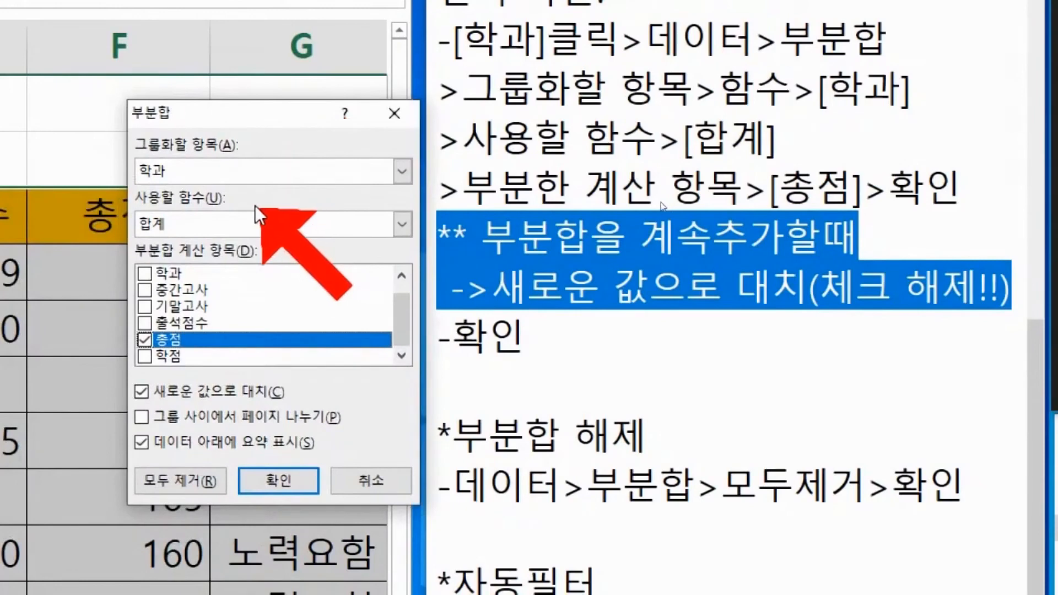
{"action": "left_click", "coordinate": [173, 227]}
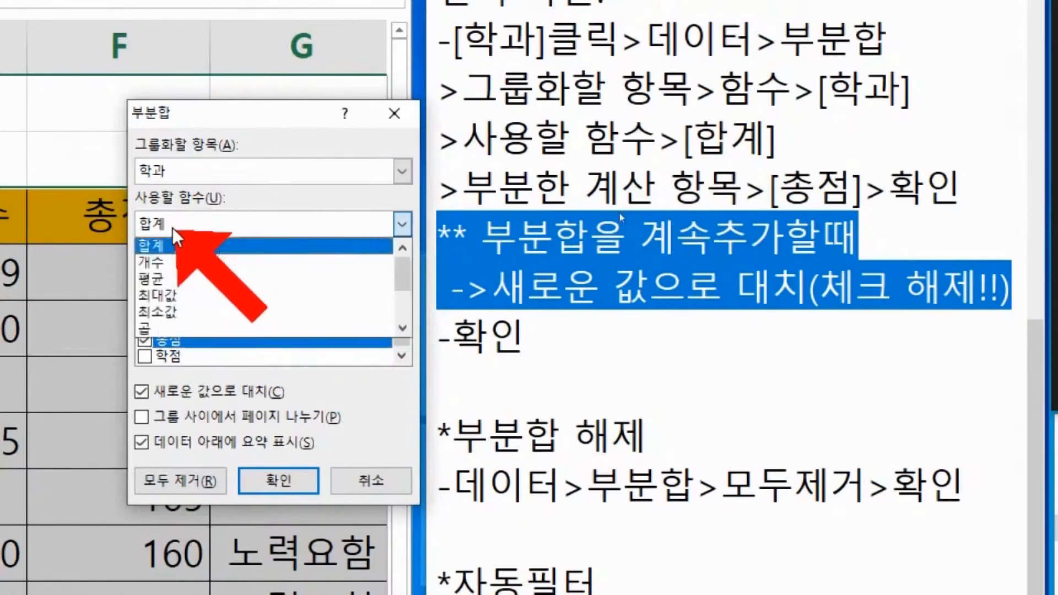
{"action": "left_click", "coordinate": [168, 278]}
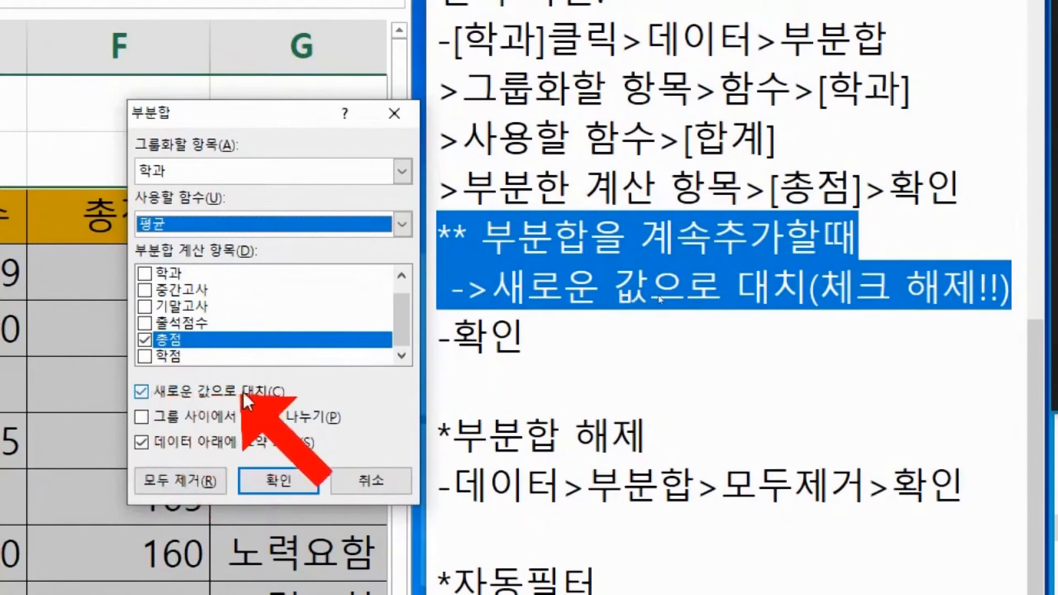
{"action": "left_click", "coordinate": [140, 392]}
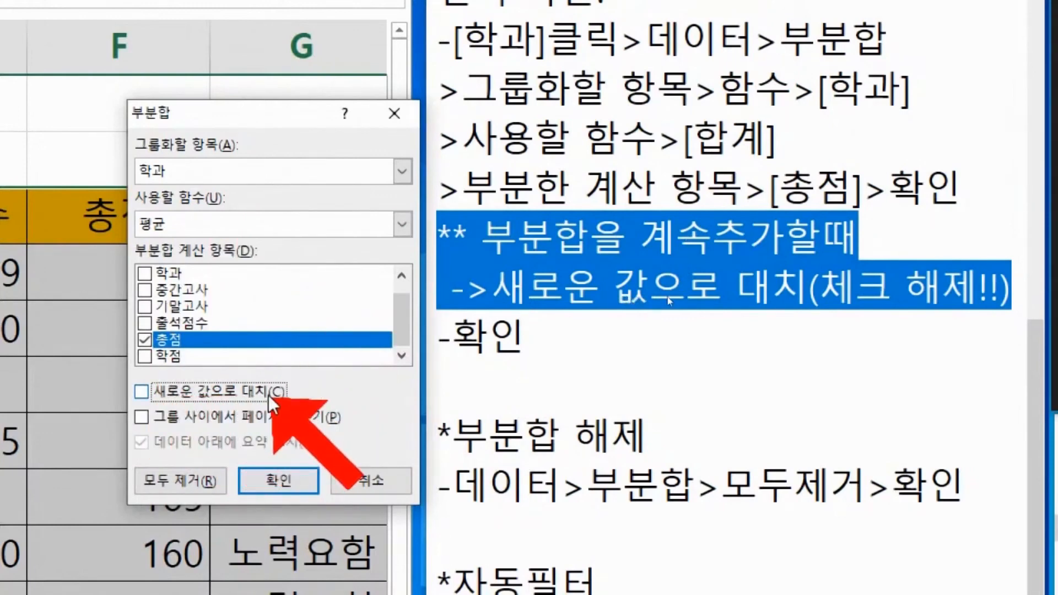
{"action": "left_click", "coordinate": [266, 484]}
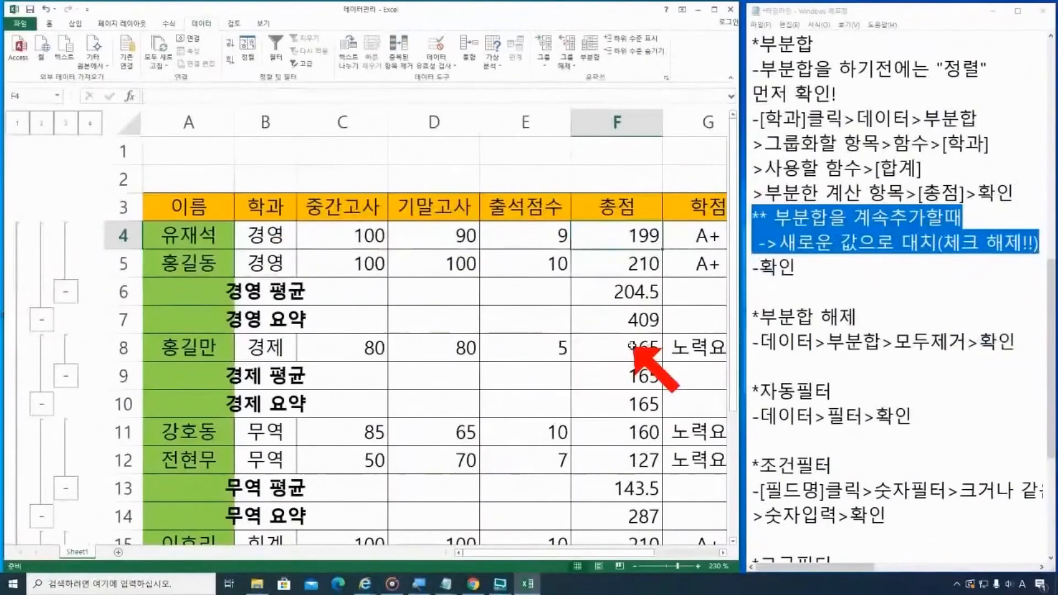
Examine the 경영 요약 and 경영 평균 values in column F and look over the other groups' subtotal rows
{"action": "left_click", "coordinate": [282, 324]}
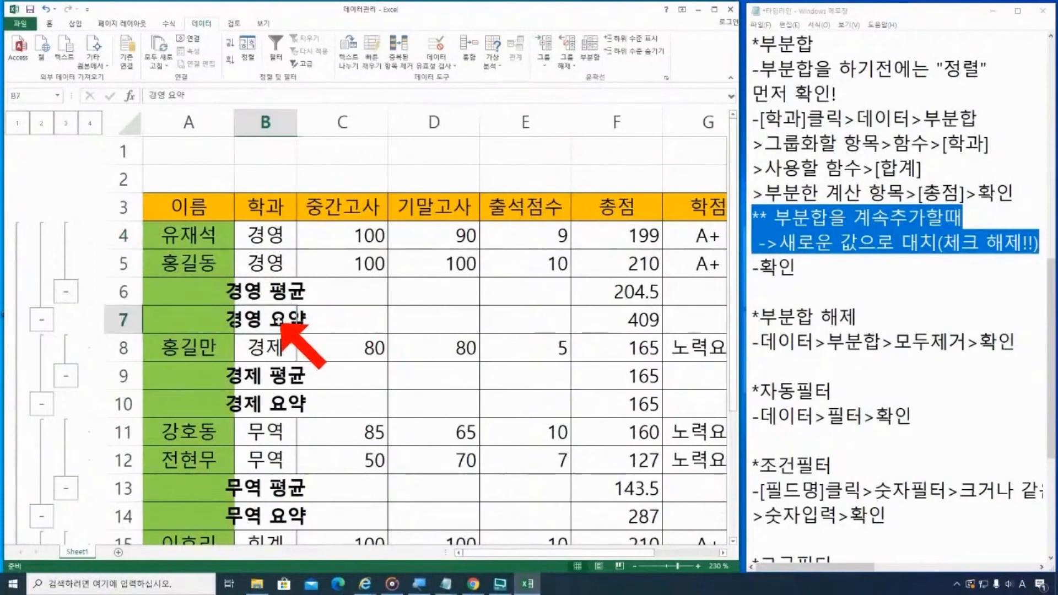
{"action": "left_click", "coordinate": [598, 317]}
{"action": "left_click", "coordinate": [594, 297]}
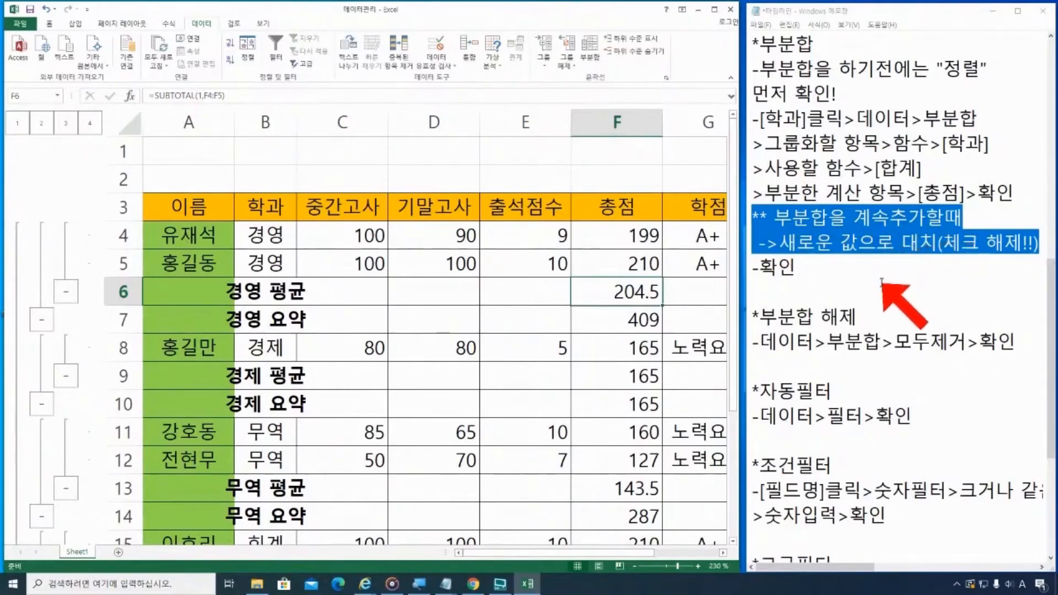
{"action": "left_click", "coordinate": [881, 282]}
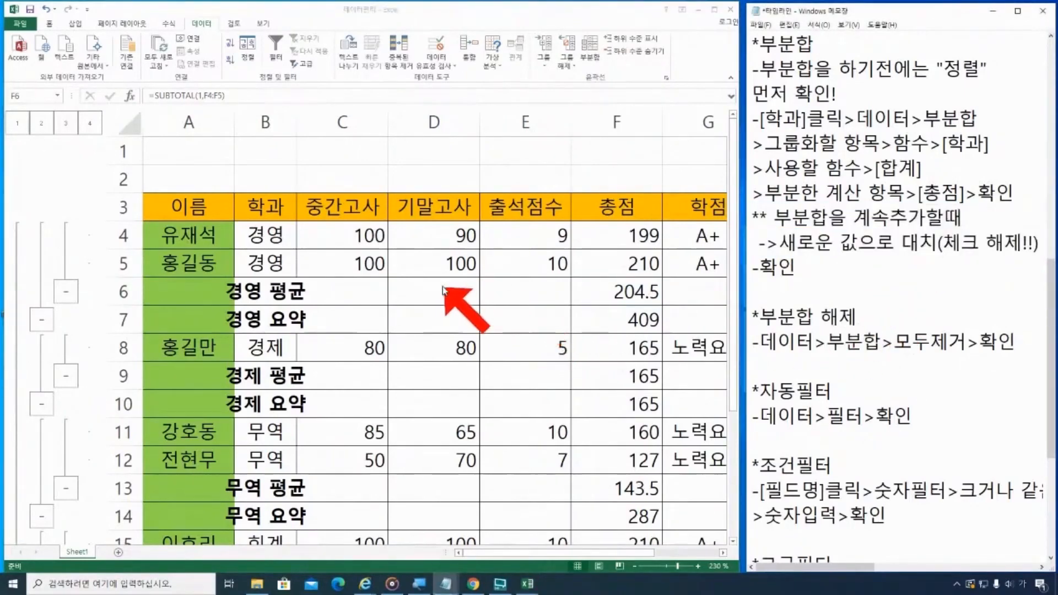
{"action": "scroll", "coordinate": [330, 301], "scroll_direction": "down", "scroll_amount": 1}
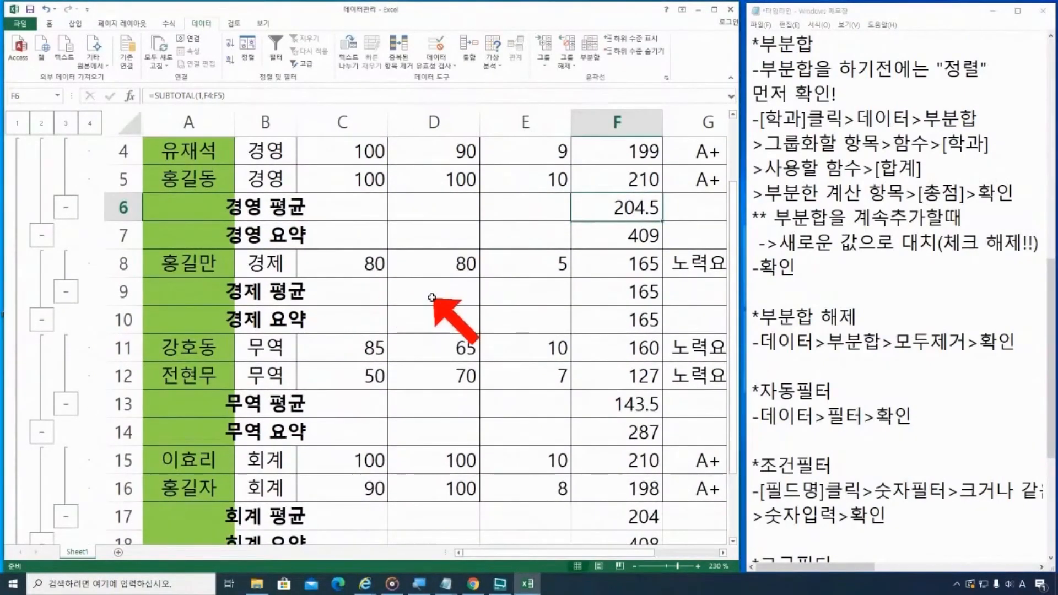
{"action": "scroll", "coordinate": [429, 298], "scroll_direction": "up", "scroll_amount": 1}
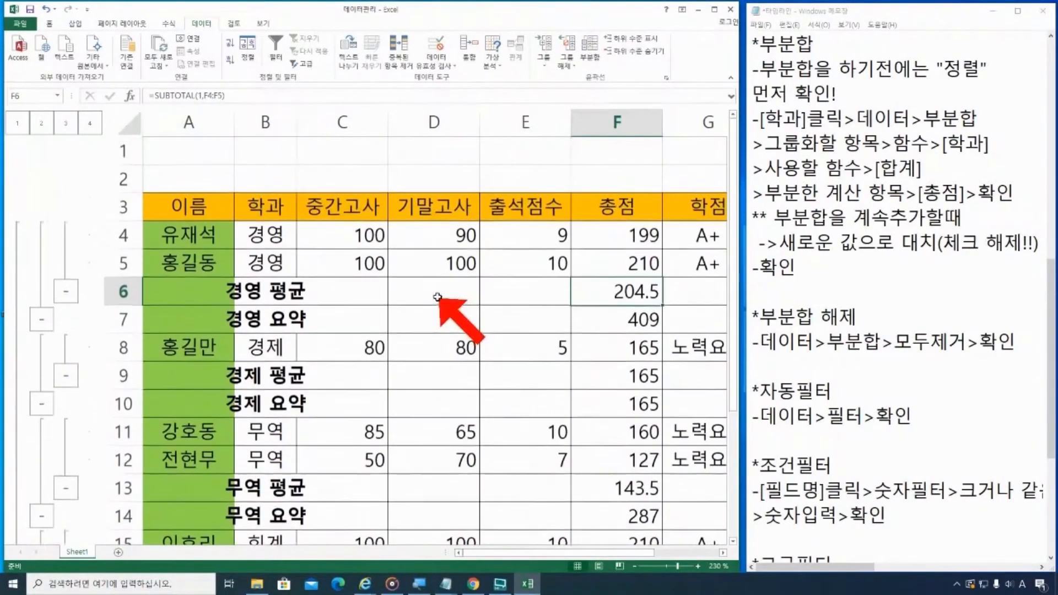
{"action": "left_click_drag", "start_coordinate": [264, 215], "coordinate": [606, 375]}
{"action": "left_click", "coordinate": [638, 289]}
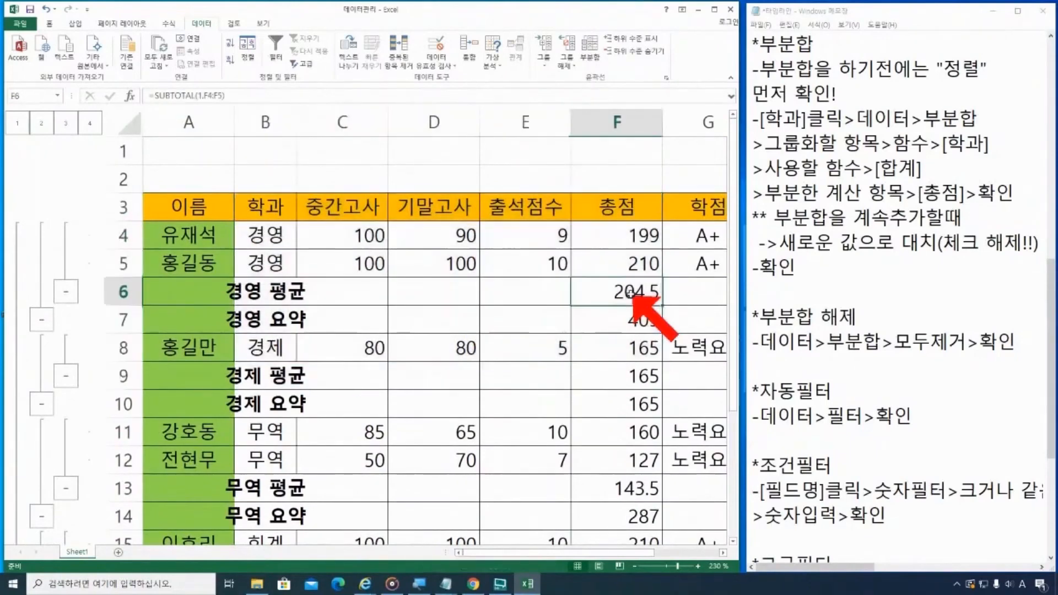
{"action": "left_click", "coordinate": [520, 289]}
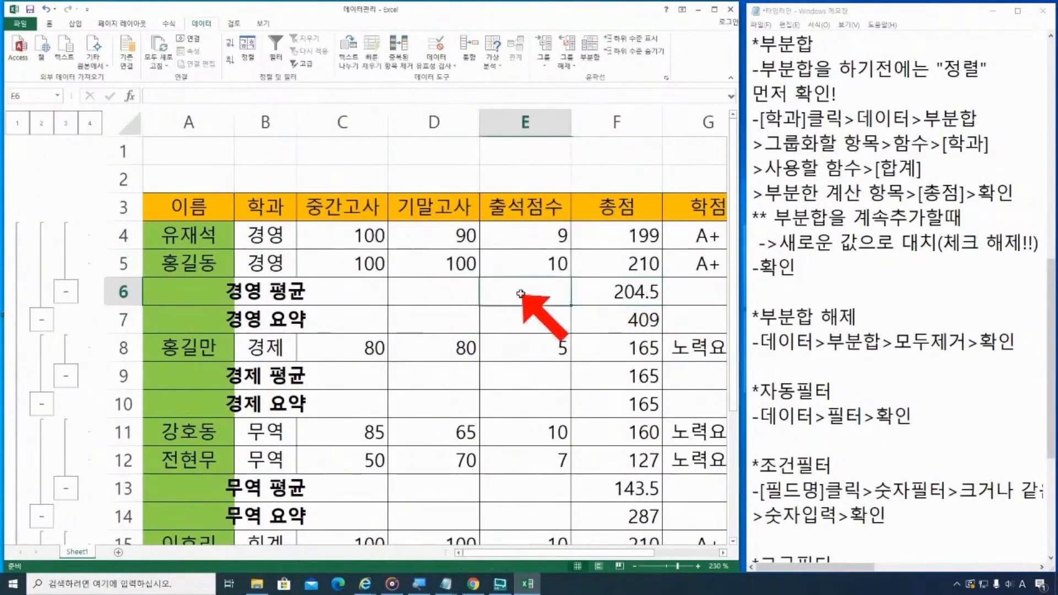
{"action": "left_click", "coordinate": [518, 264]}
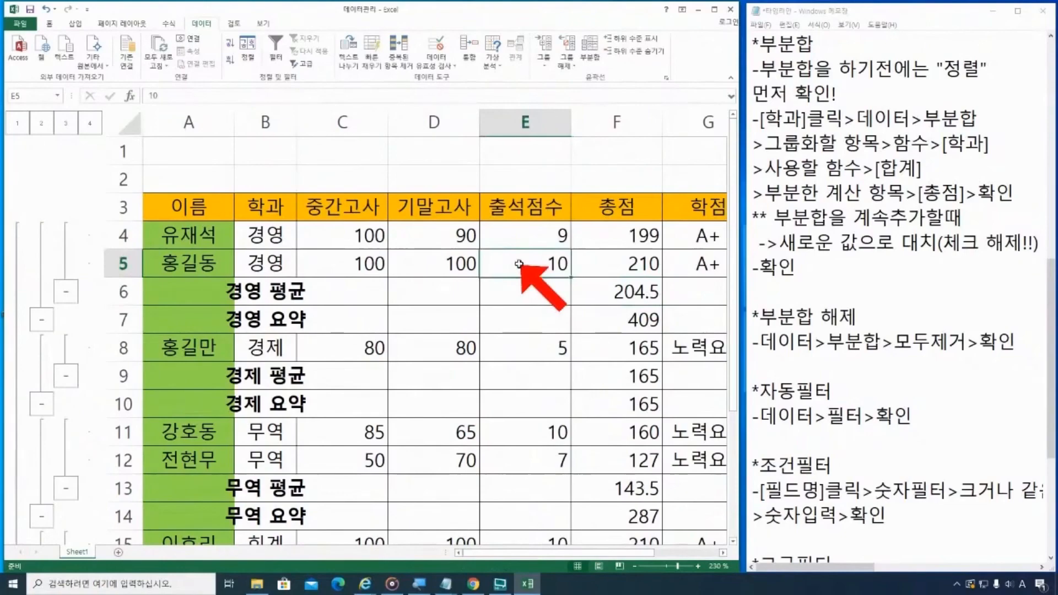
Highlight the 부분합 해제 note and remove all subtotals from the score table
{"action": "left_click_drag", "start_coordinate": [759, 316], "coordinate": [1049, 395]}
{"action": "scroll", "coordinate": [986, 358], "scroll_direction": "down", "scroll_amount": 2}
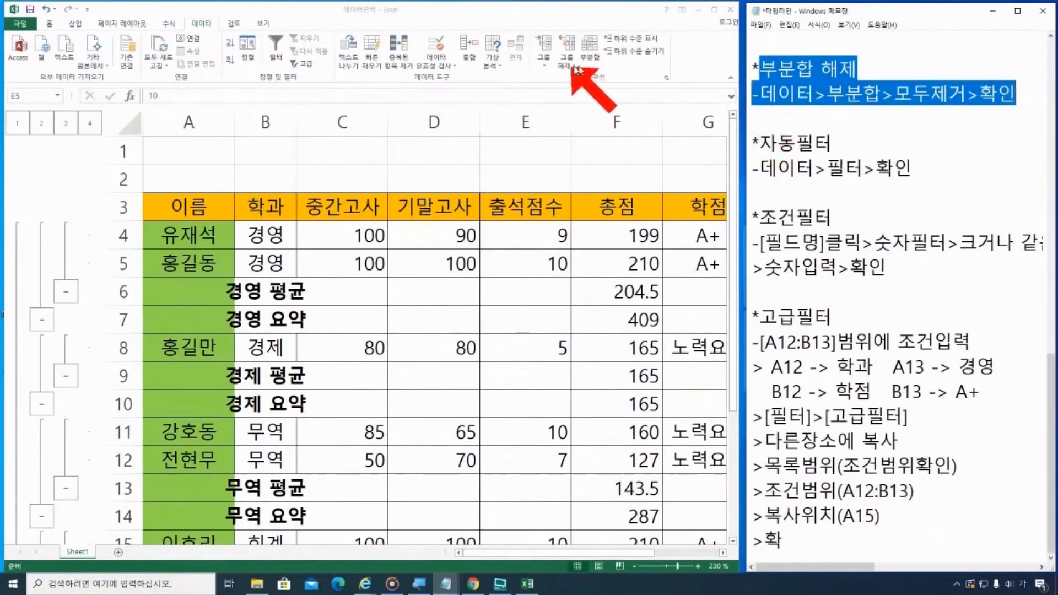
{"action": "left_click", "coordinate": [597, 55]}
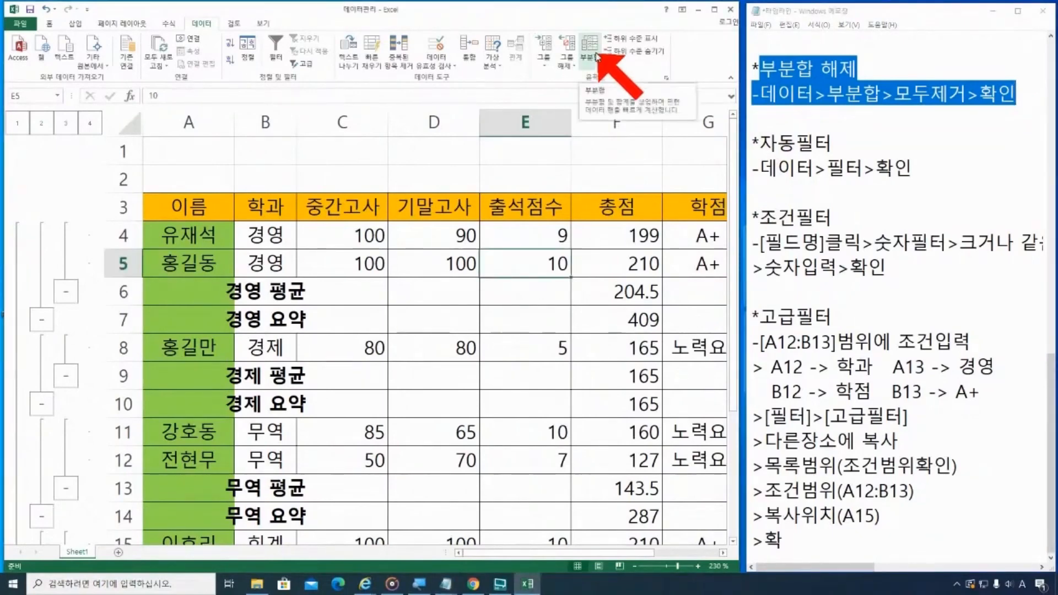
{"action": "left_click", "coordinate": [596, 55]}
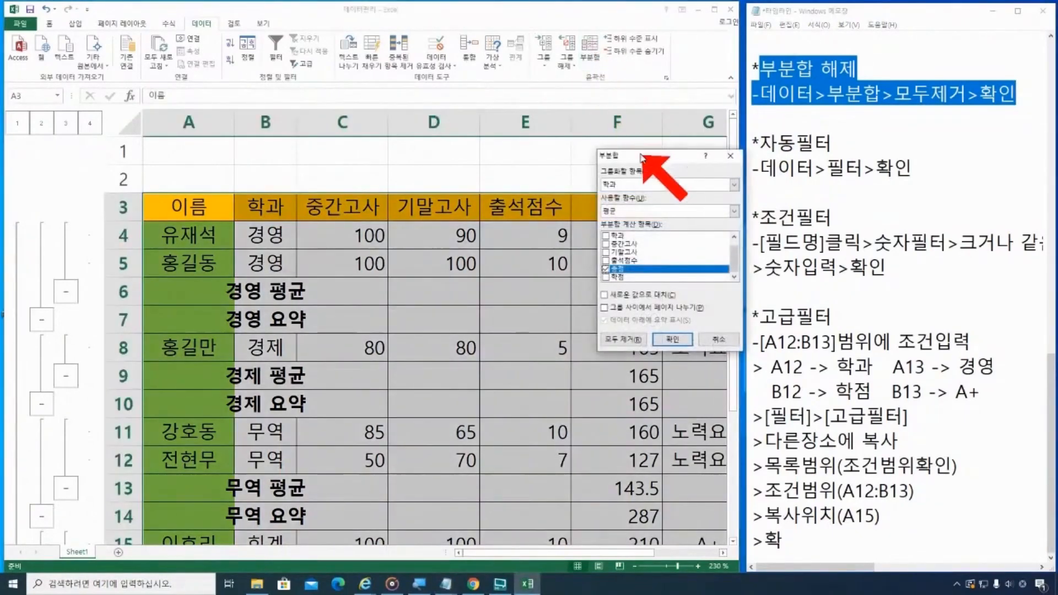
{"action": "left_click_drag", "start_coordinate": [641, 157], "coordinate": [636, 134]}
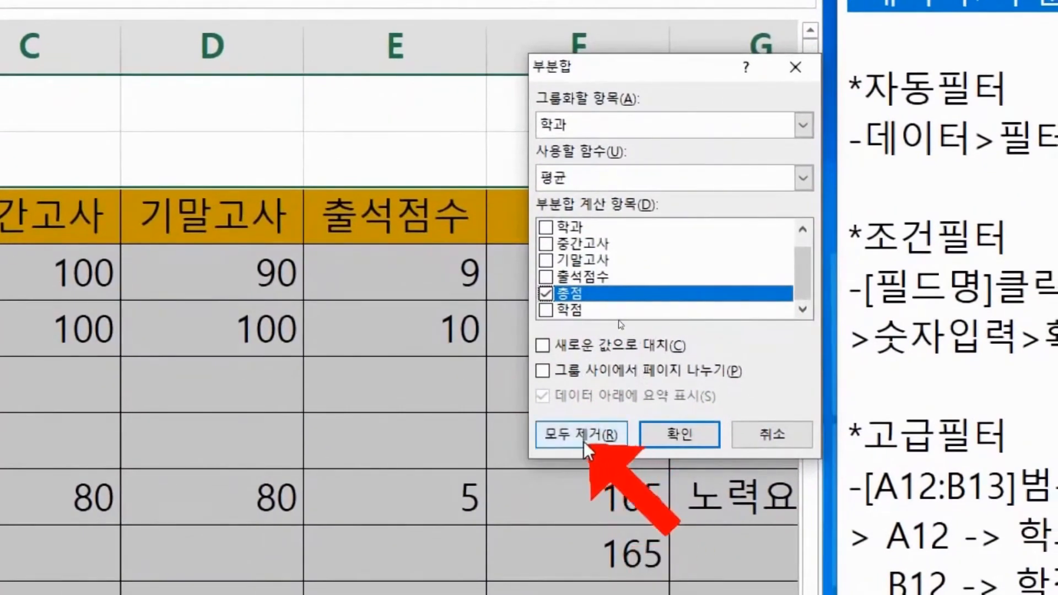
{"action": "left_click", "coordinate": [593, 441]}
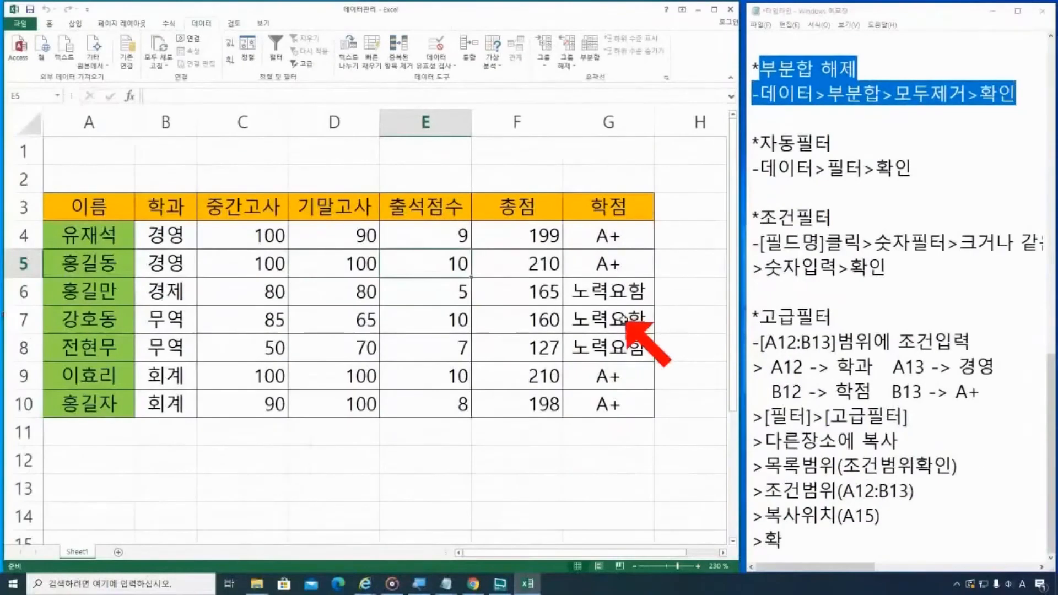
{"action": "left_click", "coordinate": [582, 429]}
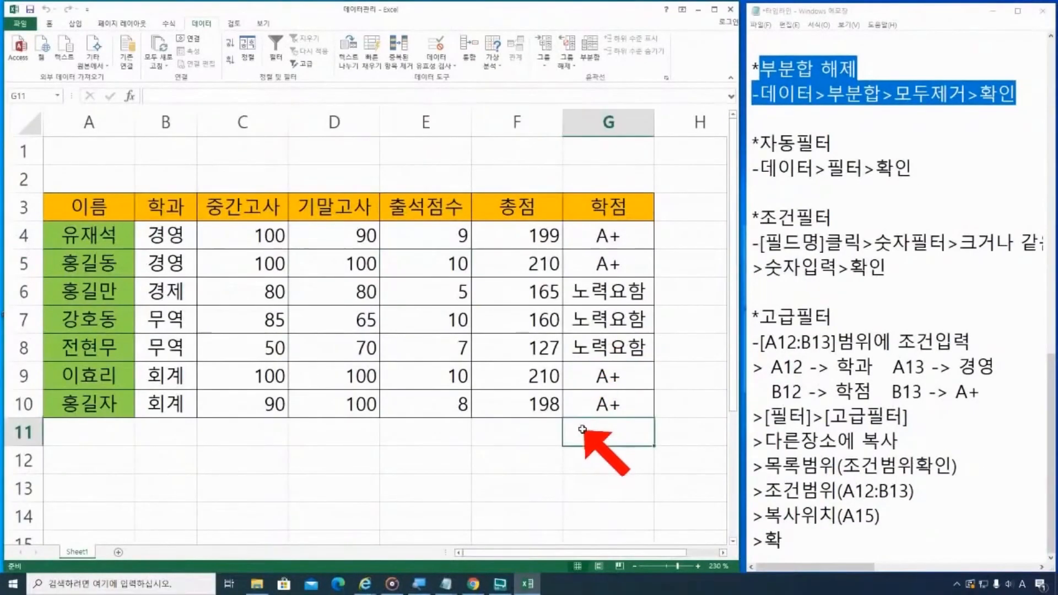
{"action": "left_click", "coordinate": [686, 351]}
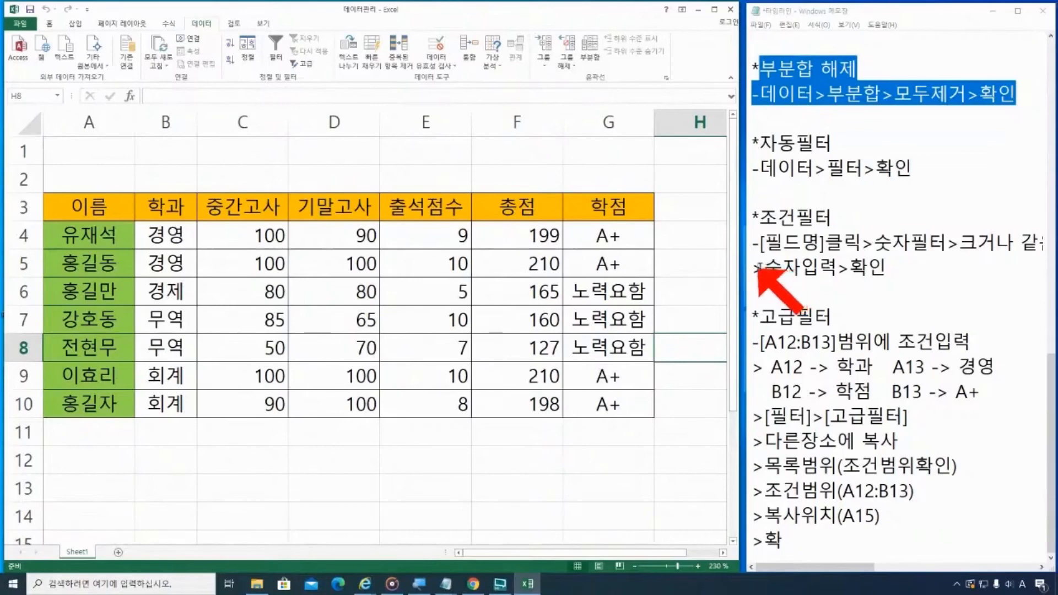
Go to the desktop and move the 데이터관리 workbook file beside the Excel 2013 shortcut
{"action": "left_click_drag", "start_coordinate": [739, 315], "coordinate": [683, 322]}
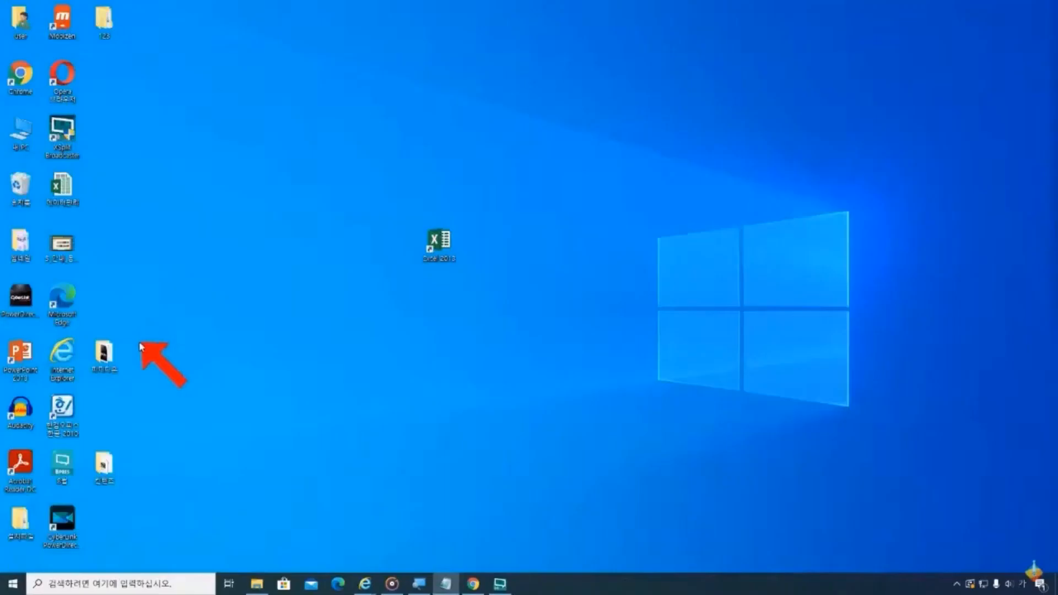
{"action": "left_click_drag", "start_coordinate": [64, 210], "coordinate": [373, 264]}
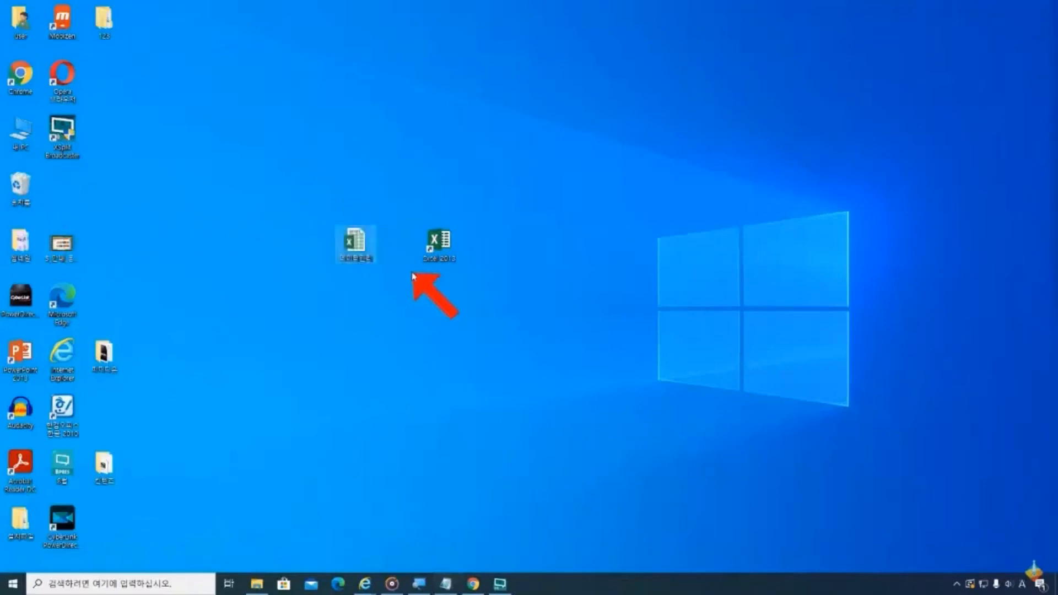